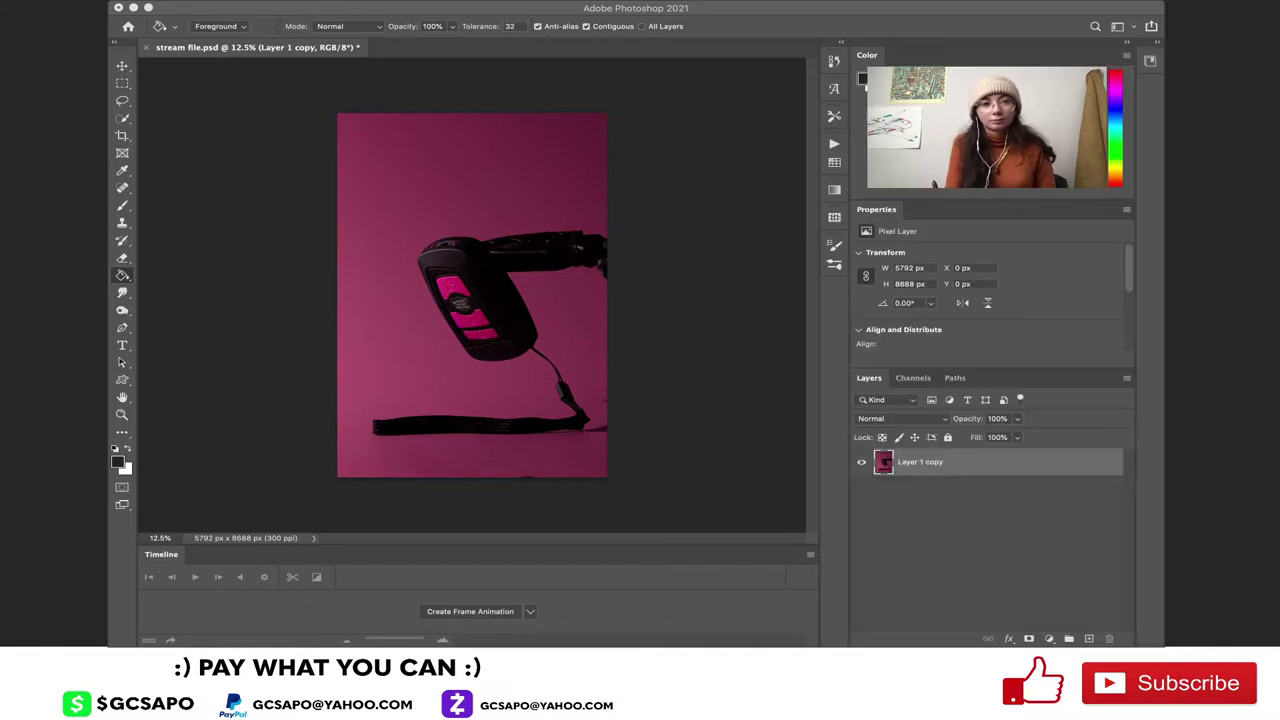
key(super+Tab)
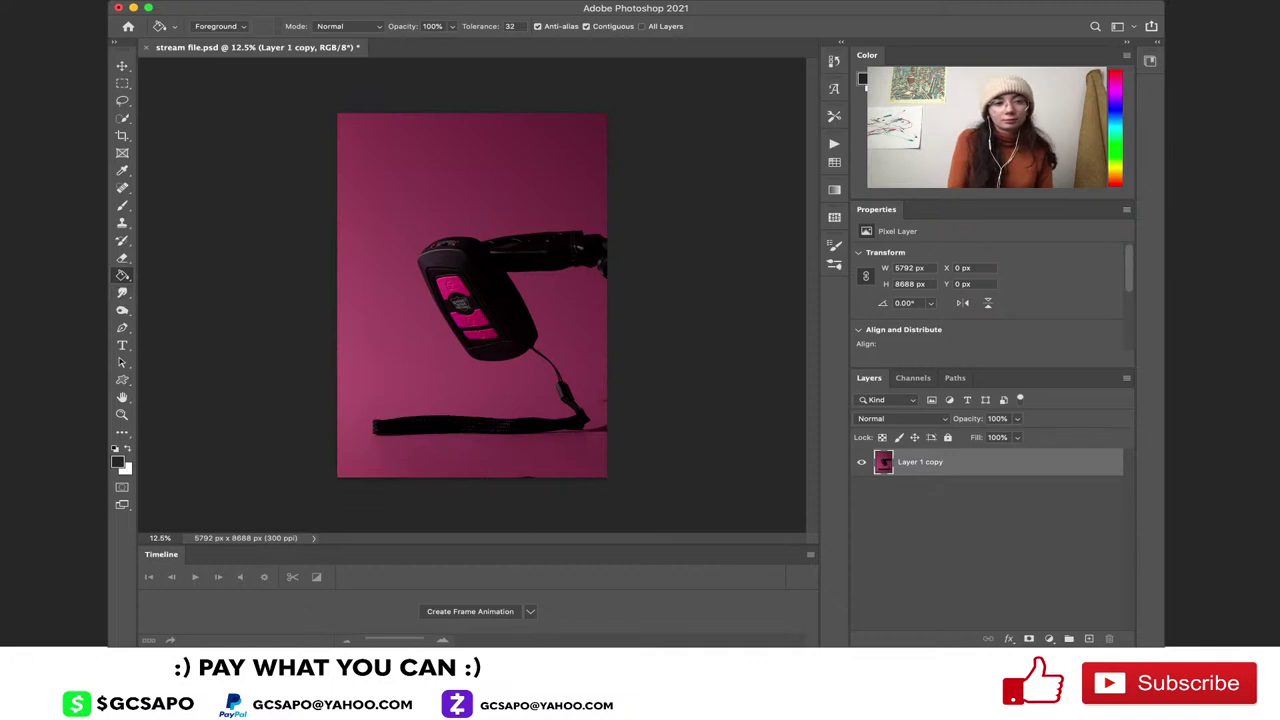
key(super+Tab)
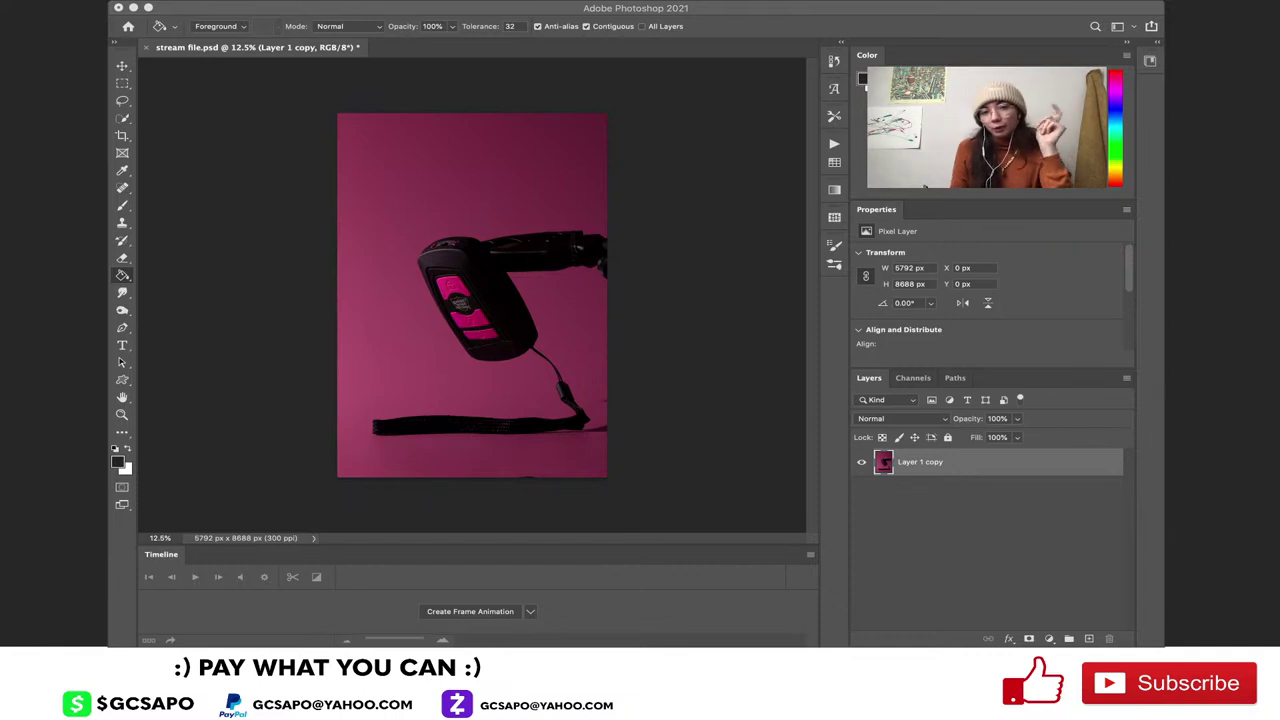
click(985, 550)
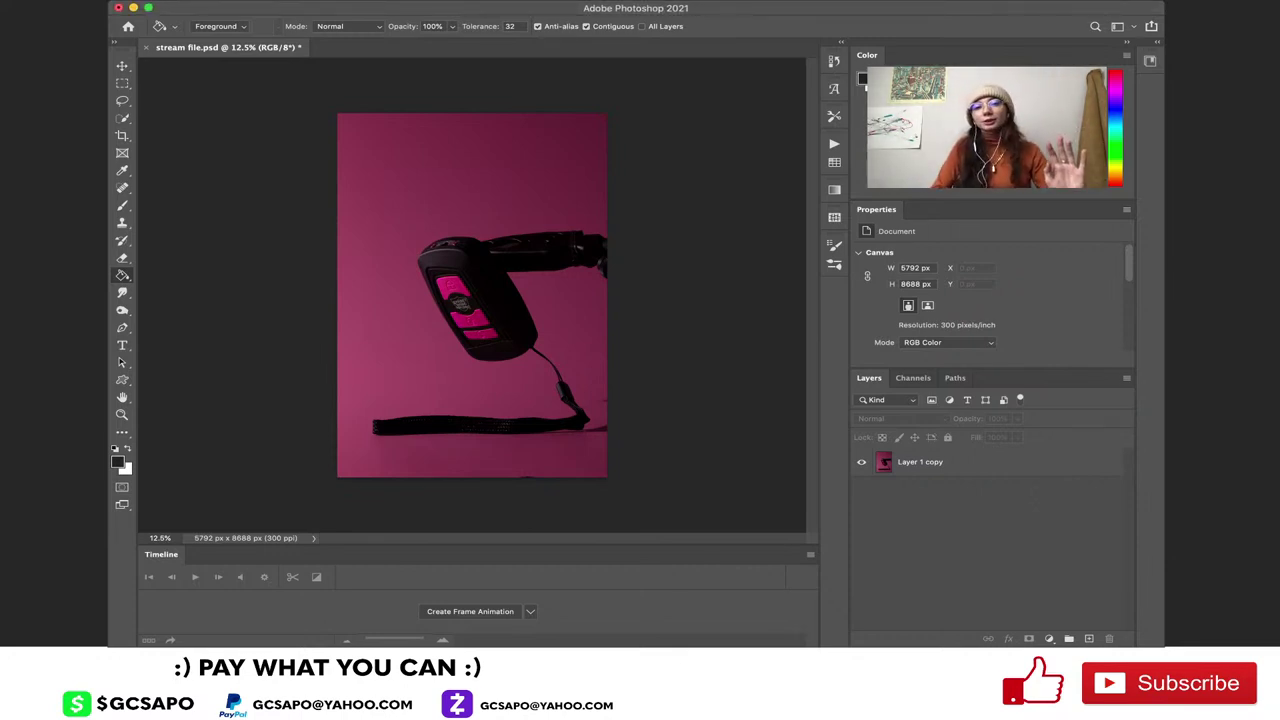
Duplicate the Layer 1 copy layer
scroll(472, 295, up, 5)
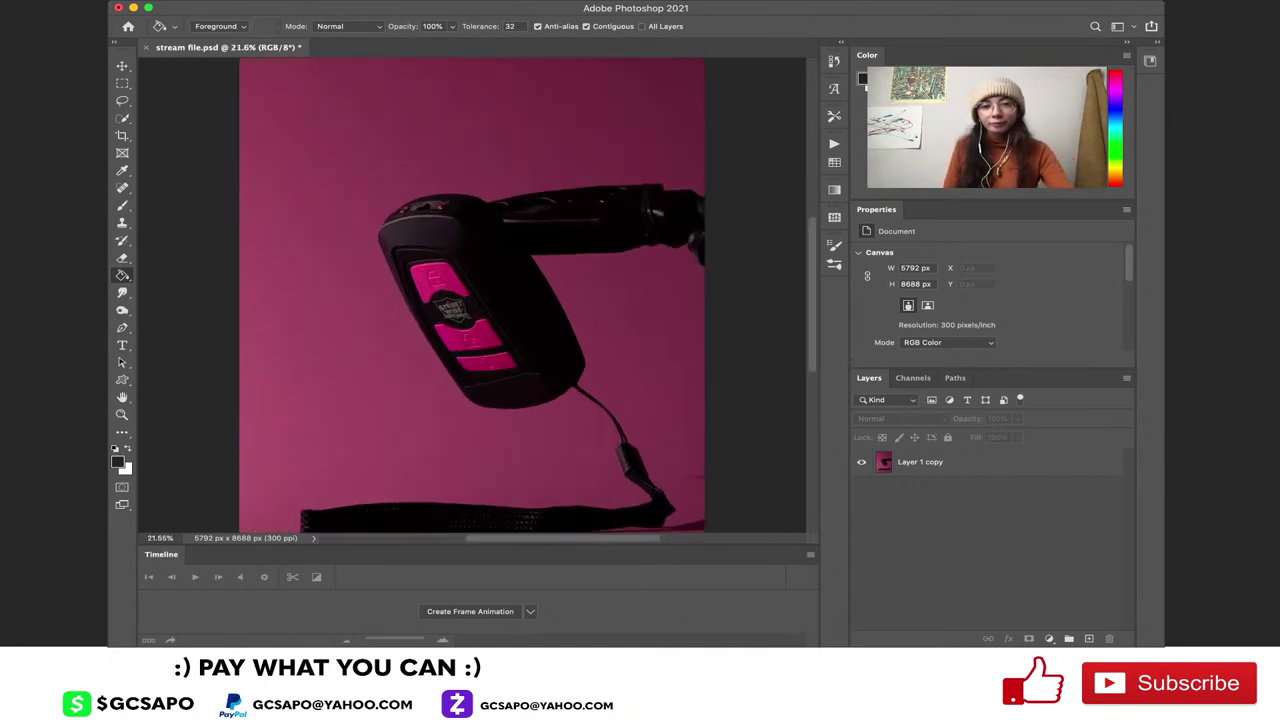
scroll(472, 295, right, 3)
scroll(472, 295, left, 2)
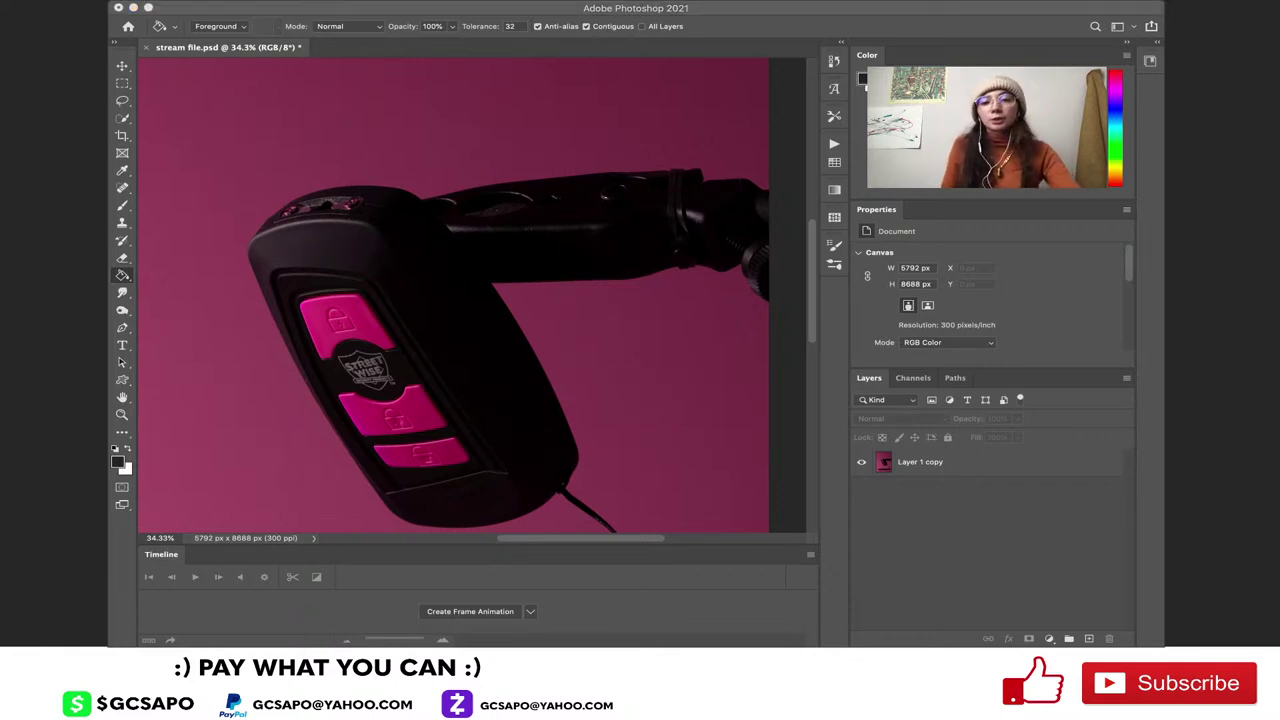
click(1000, 462)
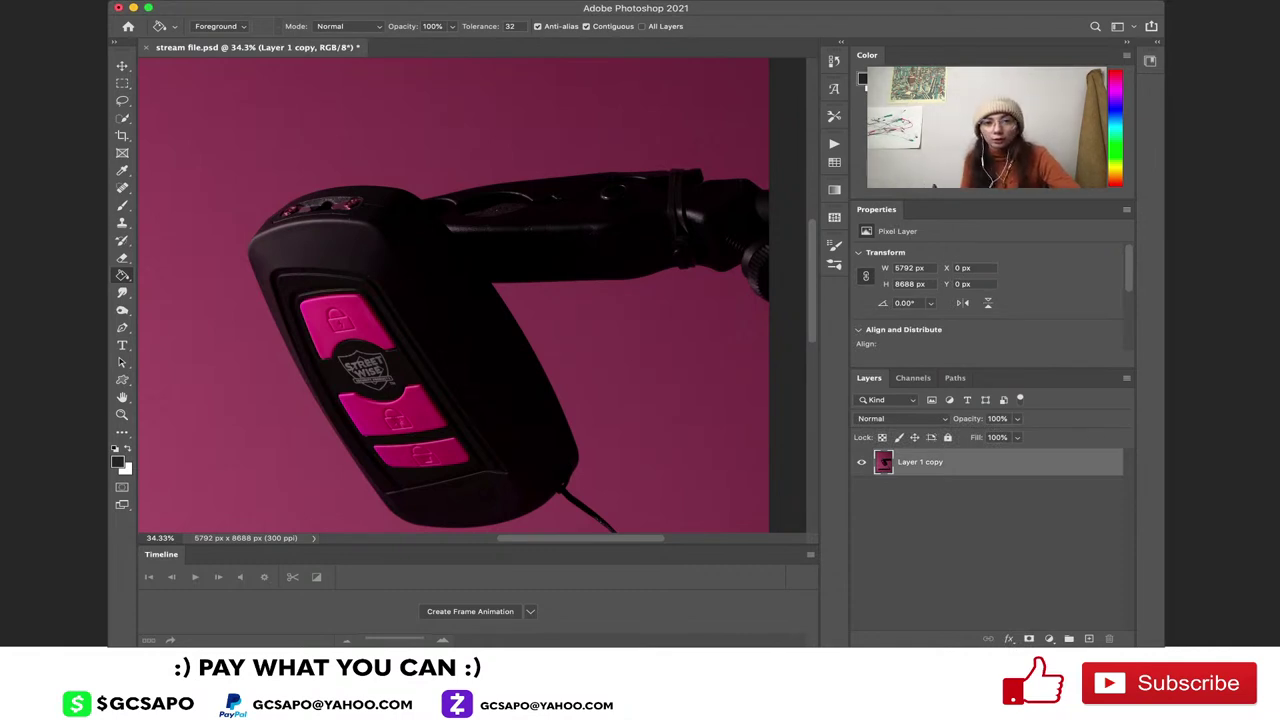
scroll(470, 295, down, 5)
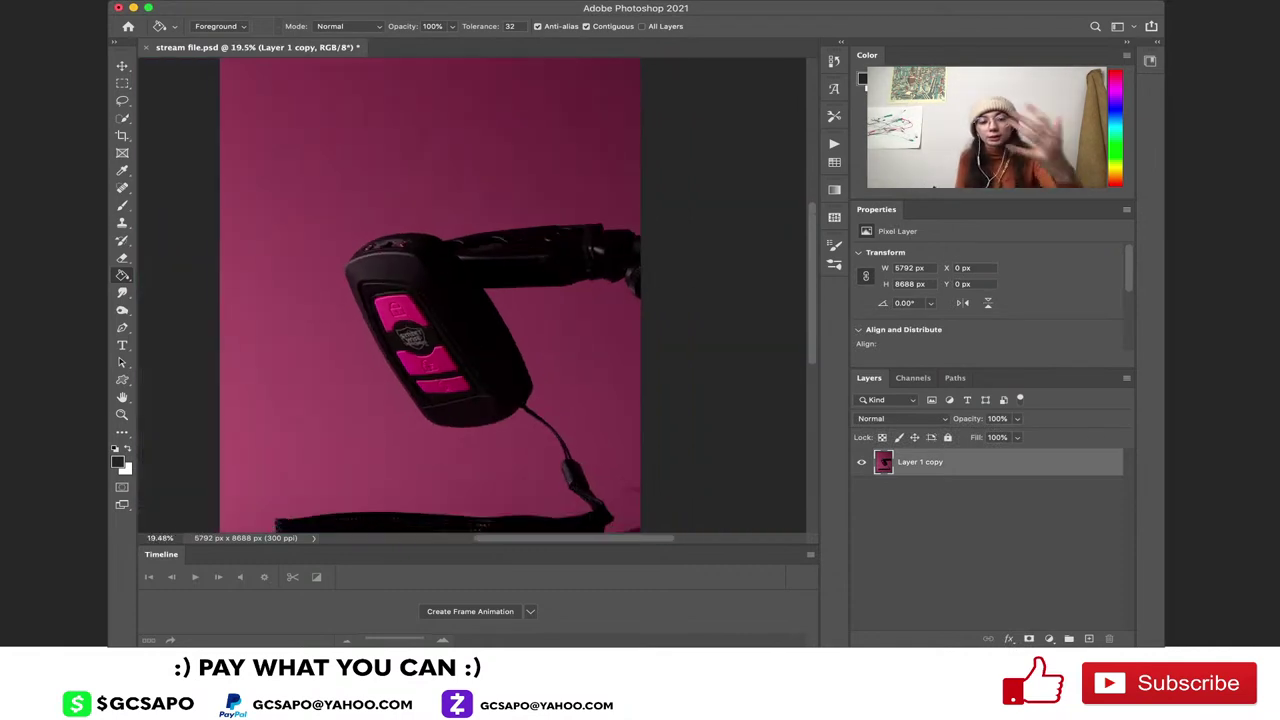
key(super+j)
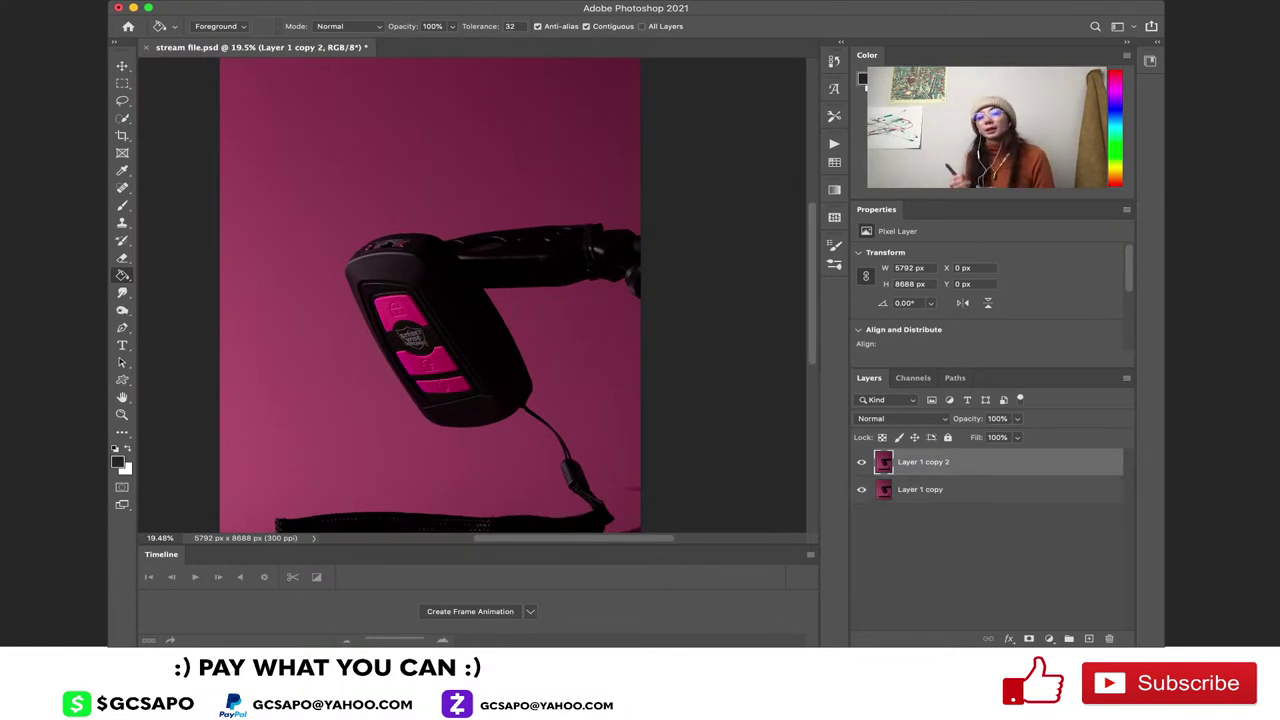
Rename the duplicated upper layer as "base"
click(1000, 489)
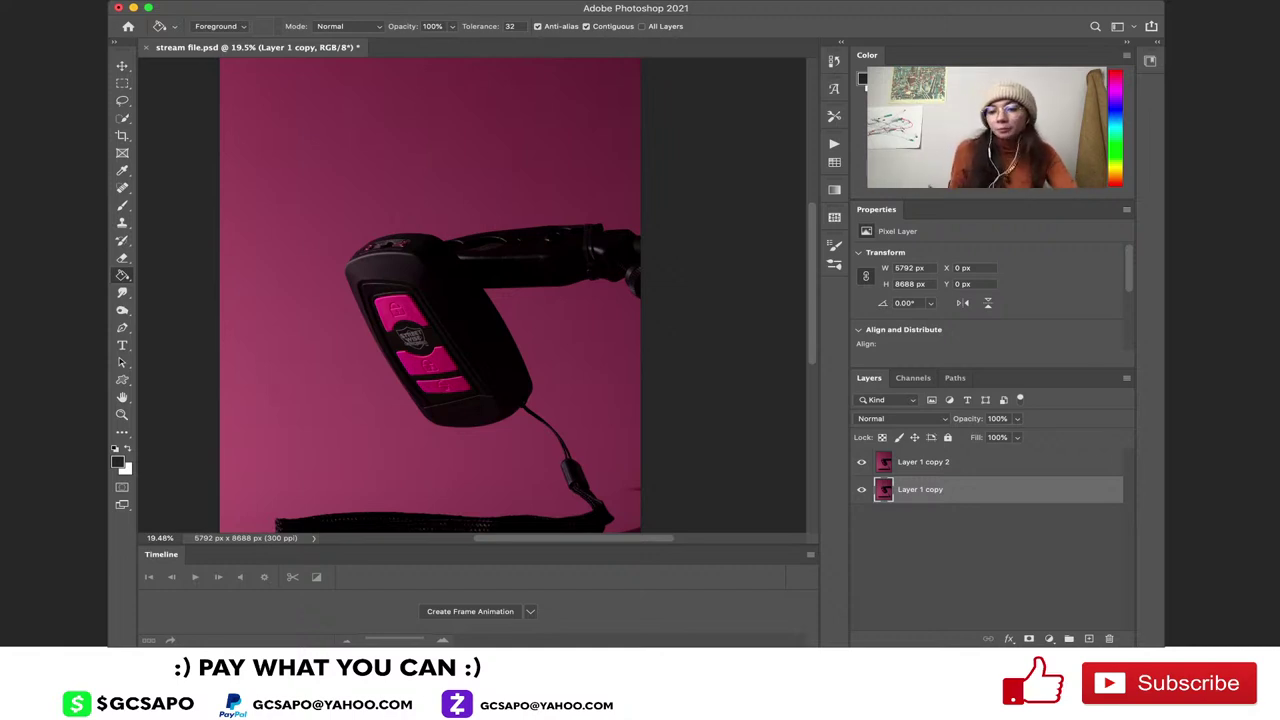
click(923, 462)
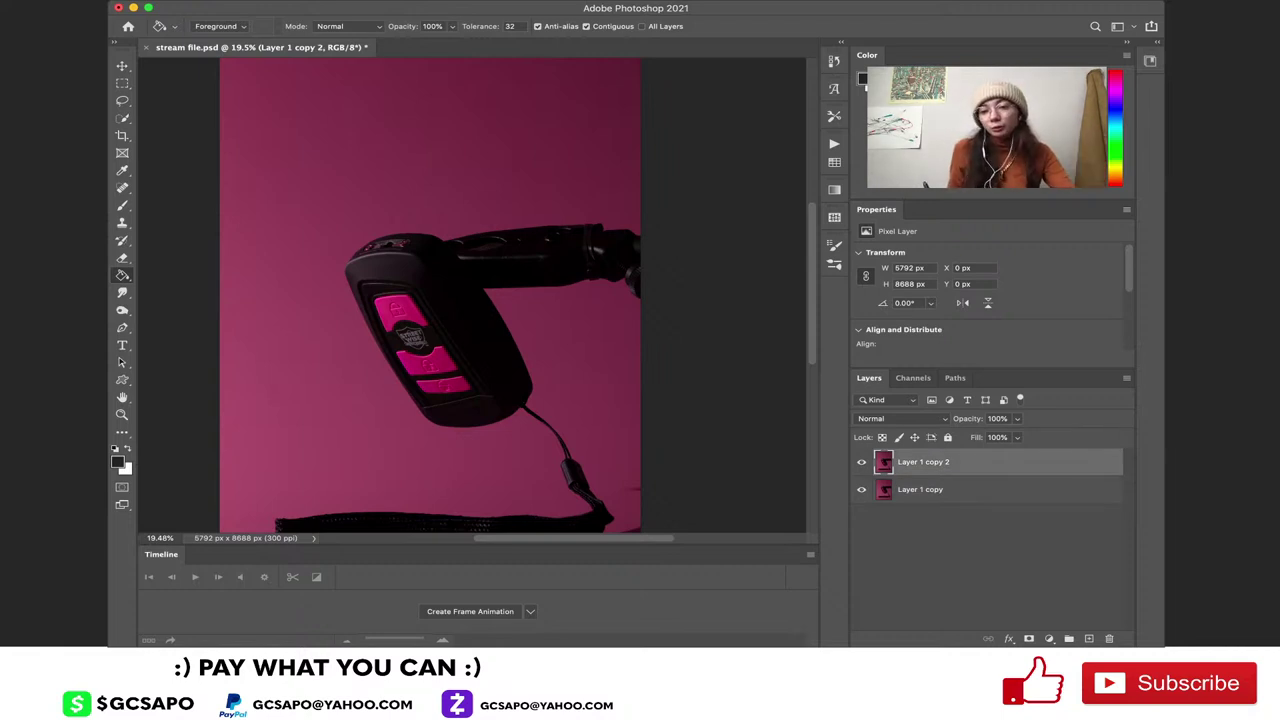
double_click(923, 462)
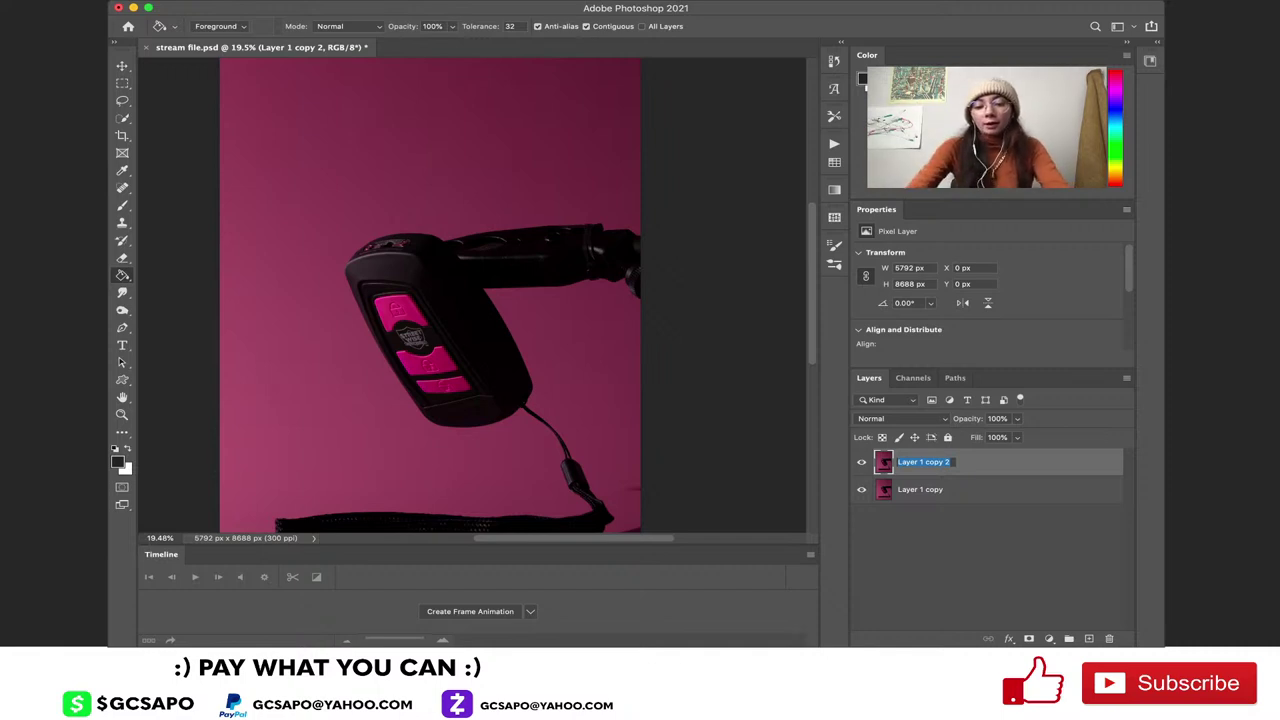
text(base)
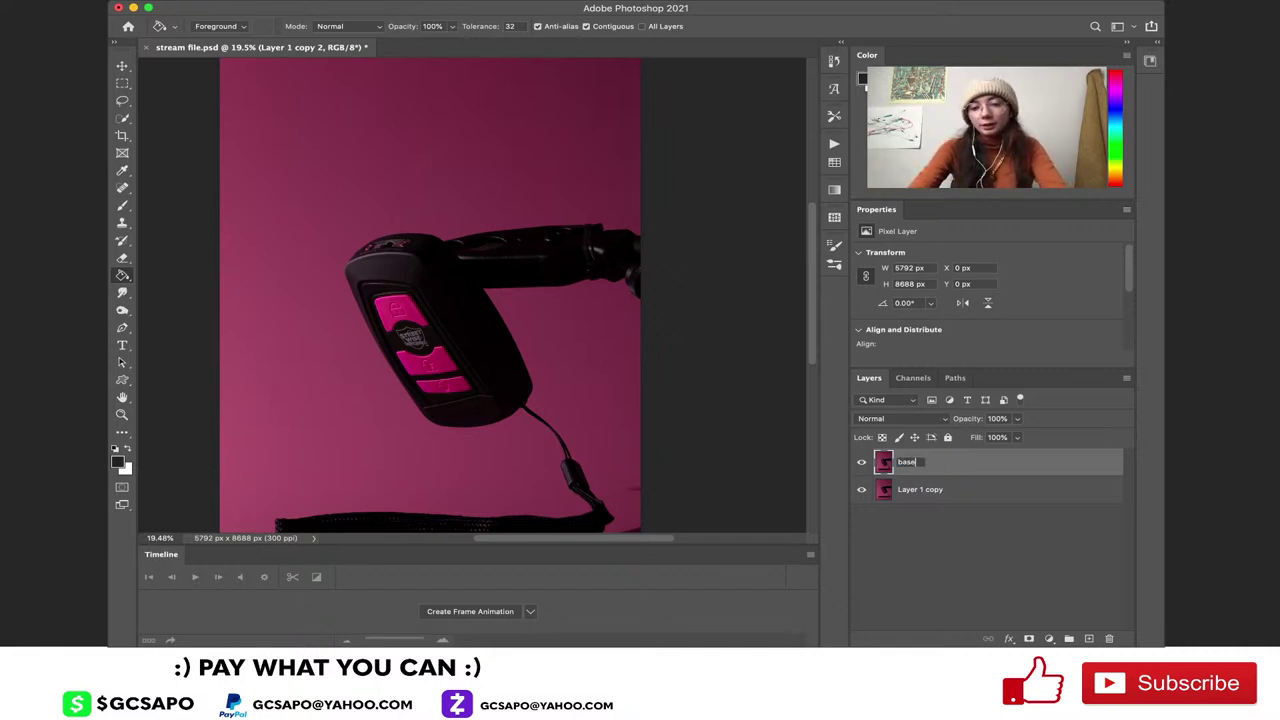
key(Return)
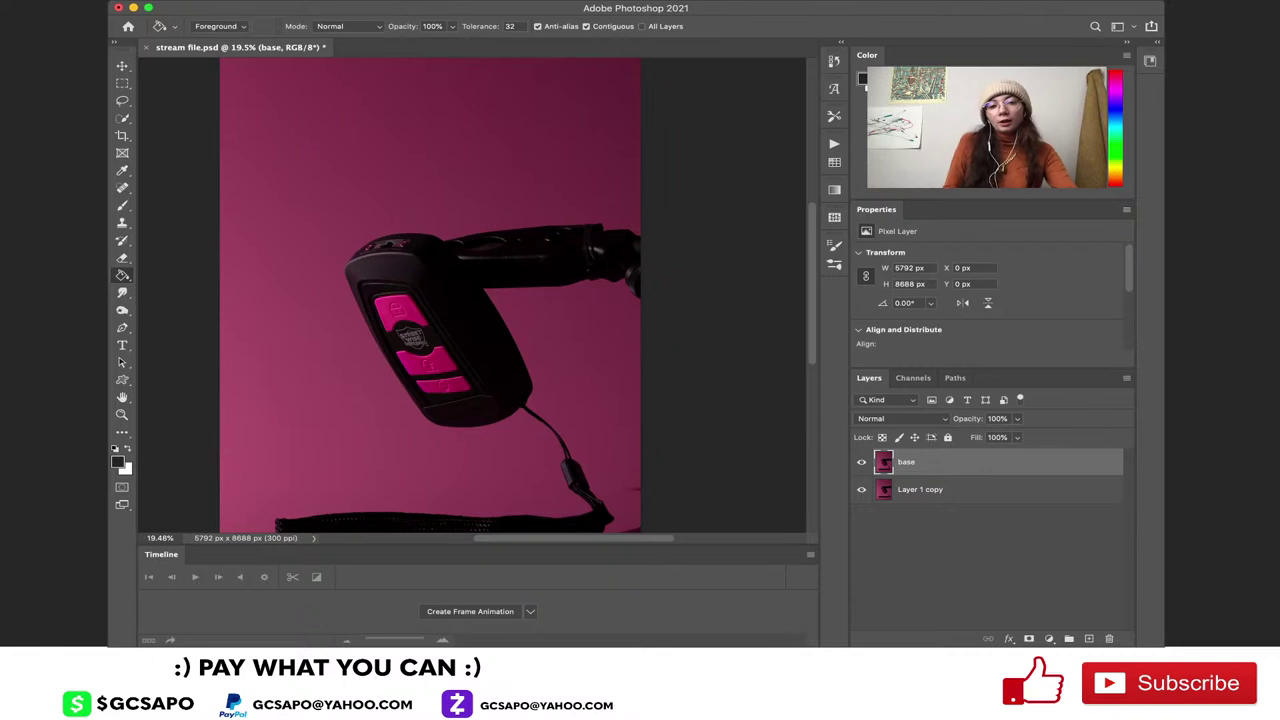
Examine the key fob and the black clamp arm holding it, both close up and within the whole photo
scroll(472, 296, up, 10)
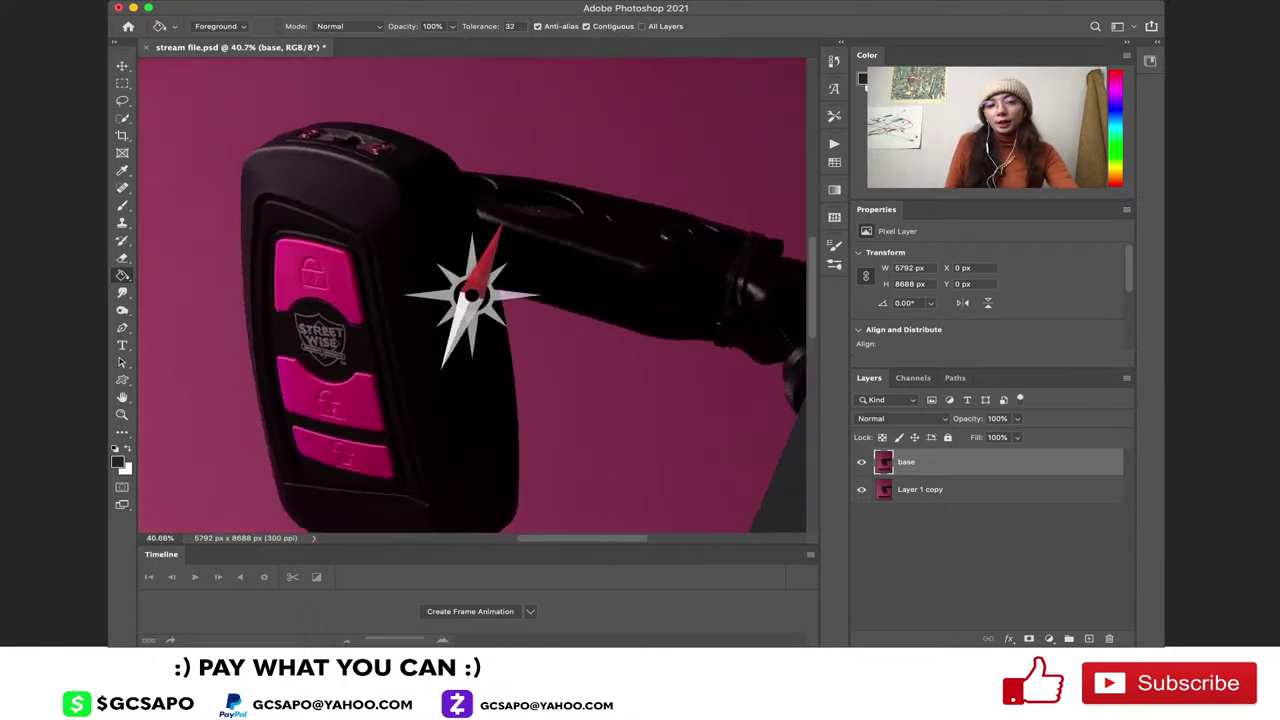
scroll(472, 296, up, 5)
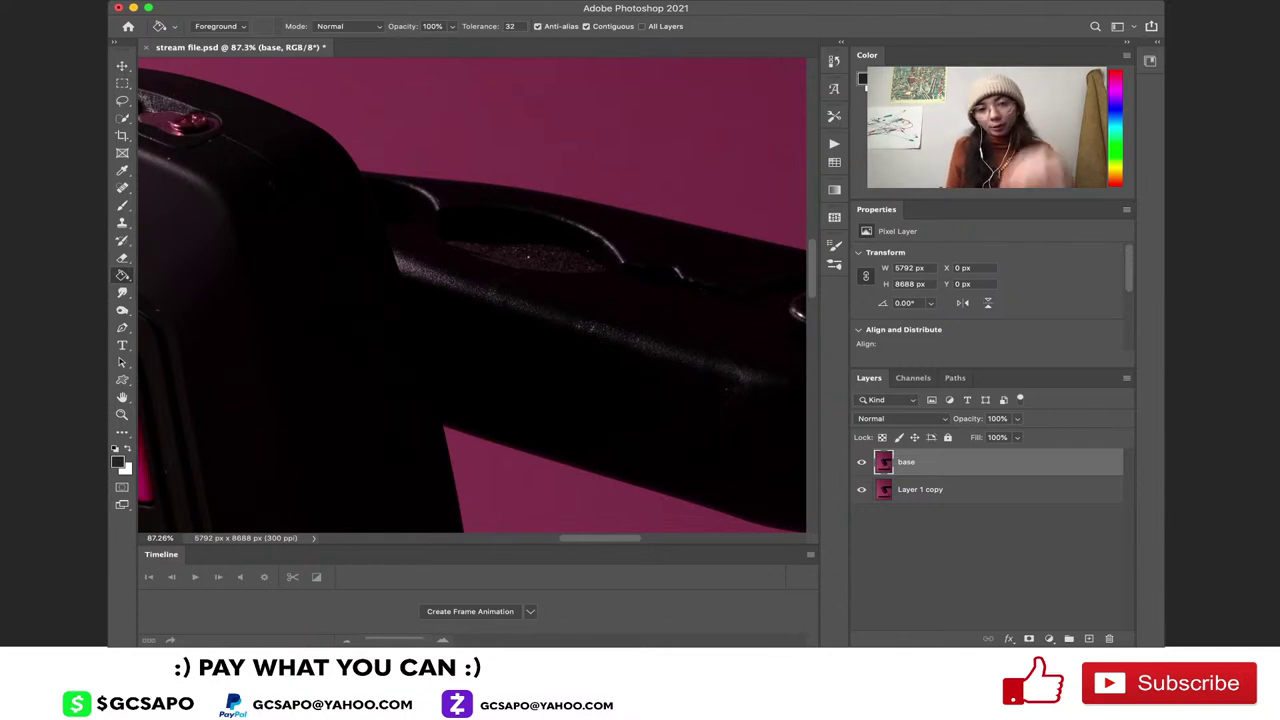
scroll(472, 296, down, 8)
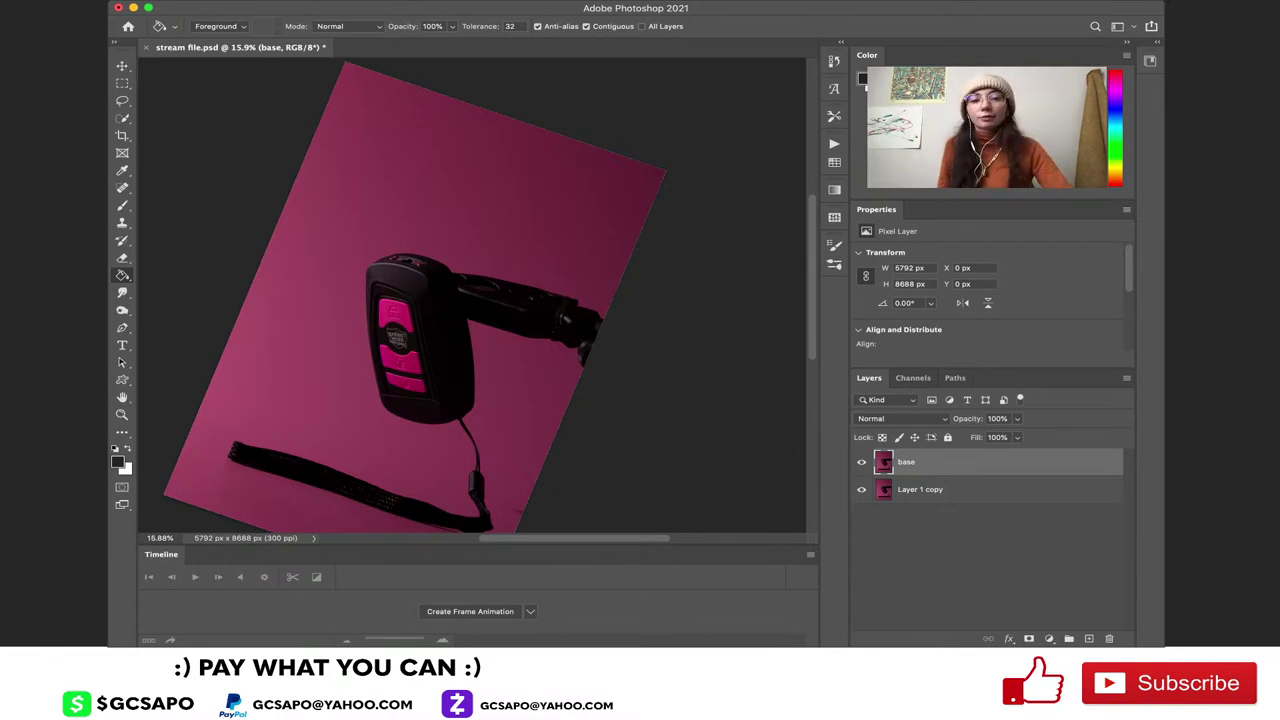
scroll(472, 293, up, 6)
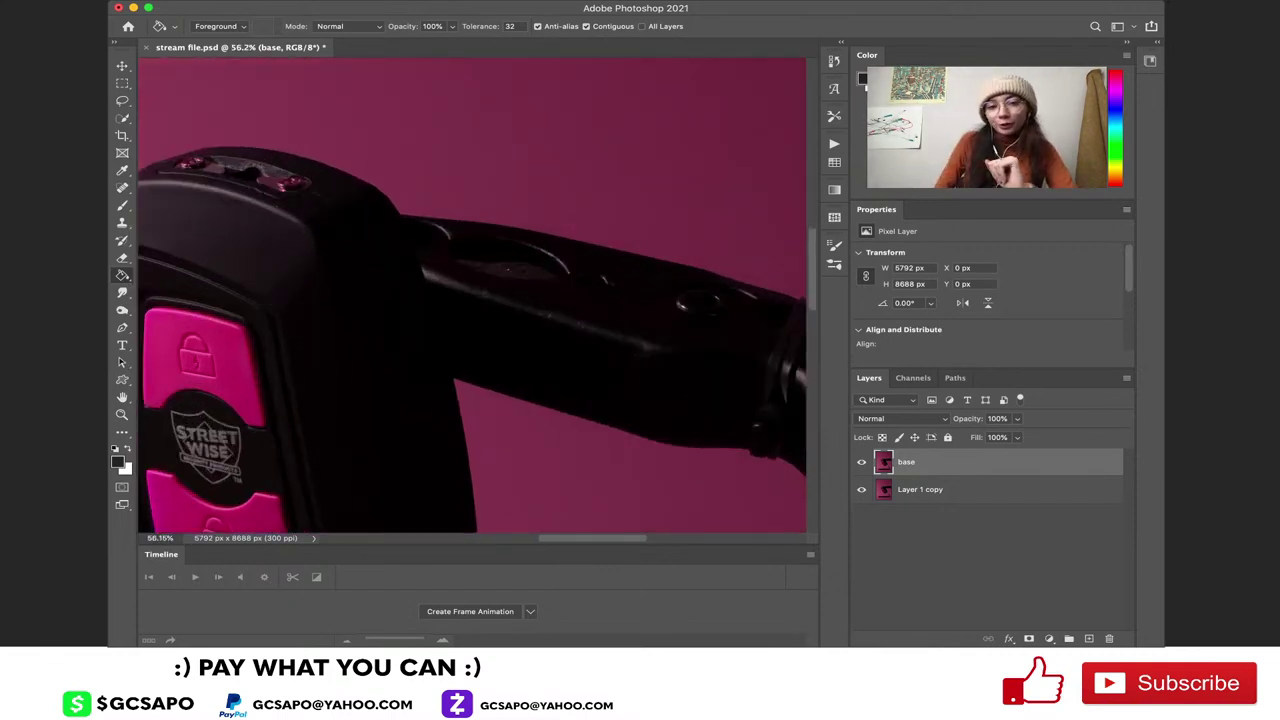
scroll(470, 300, down, 4)
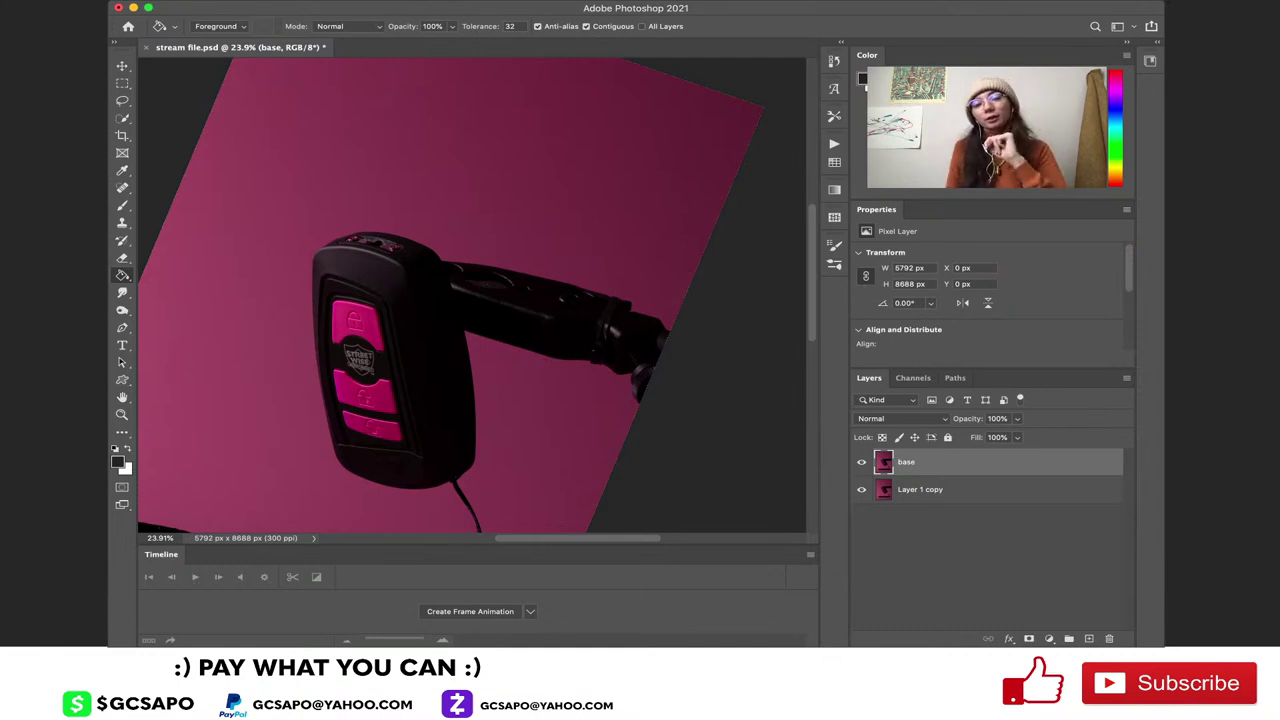
scroll(473, 292, up, 3)
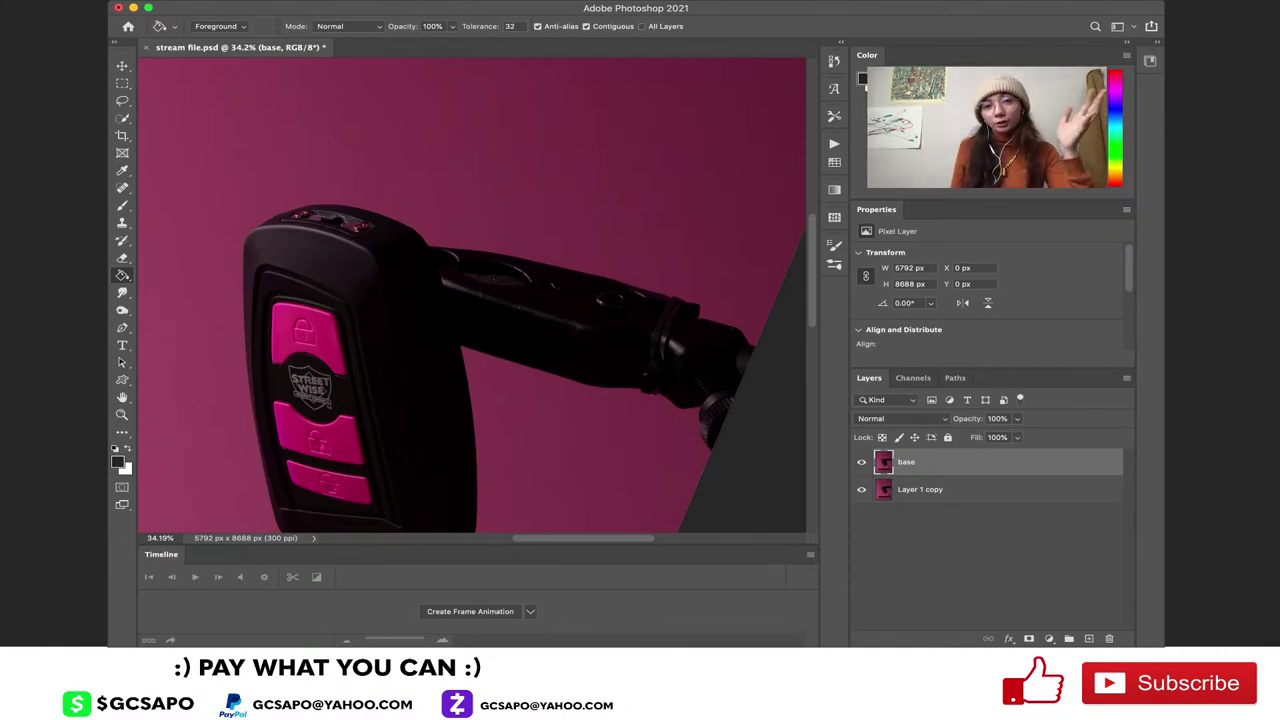
scroll(475, 298, down, 5)
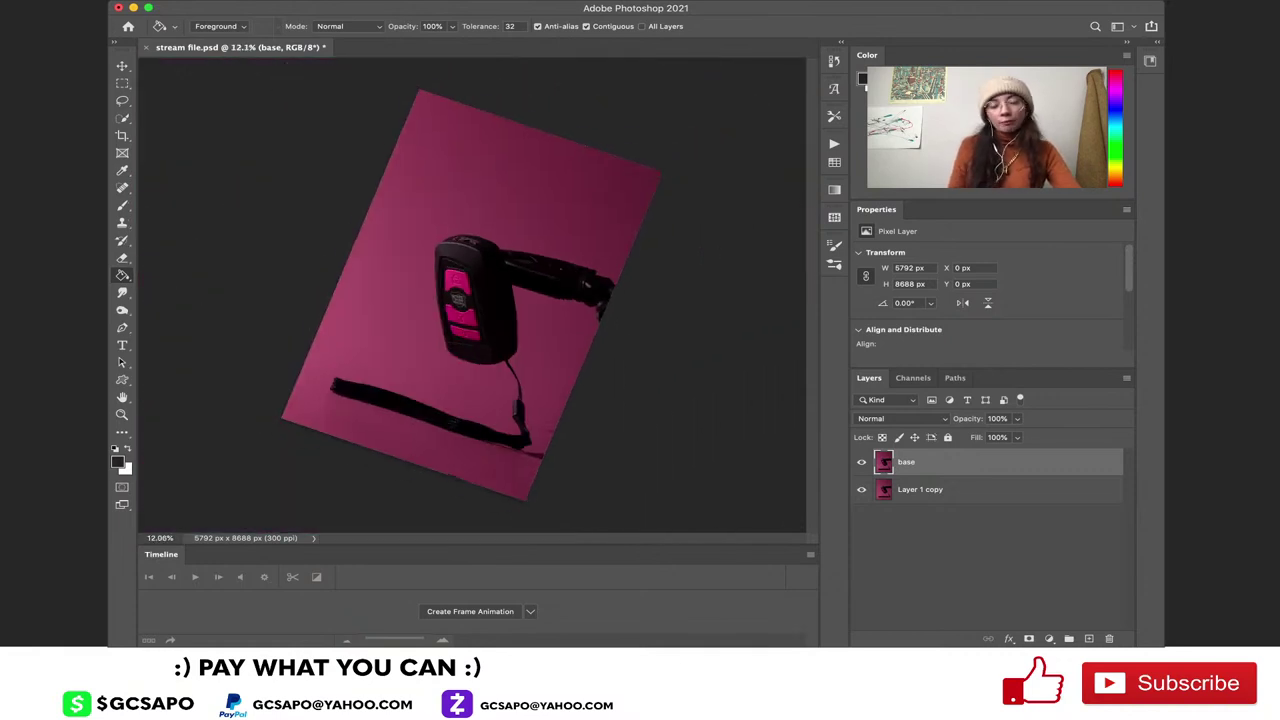
key(Escape)
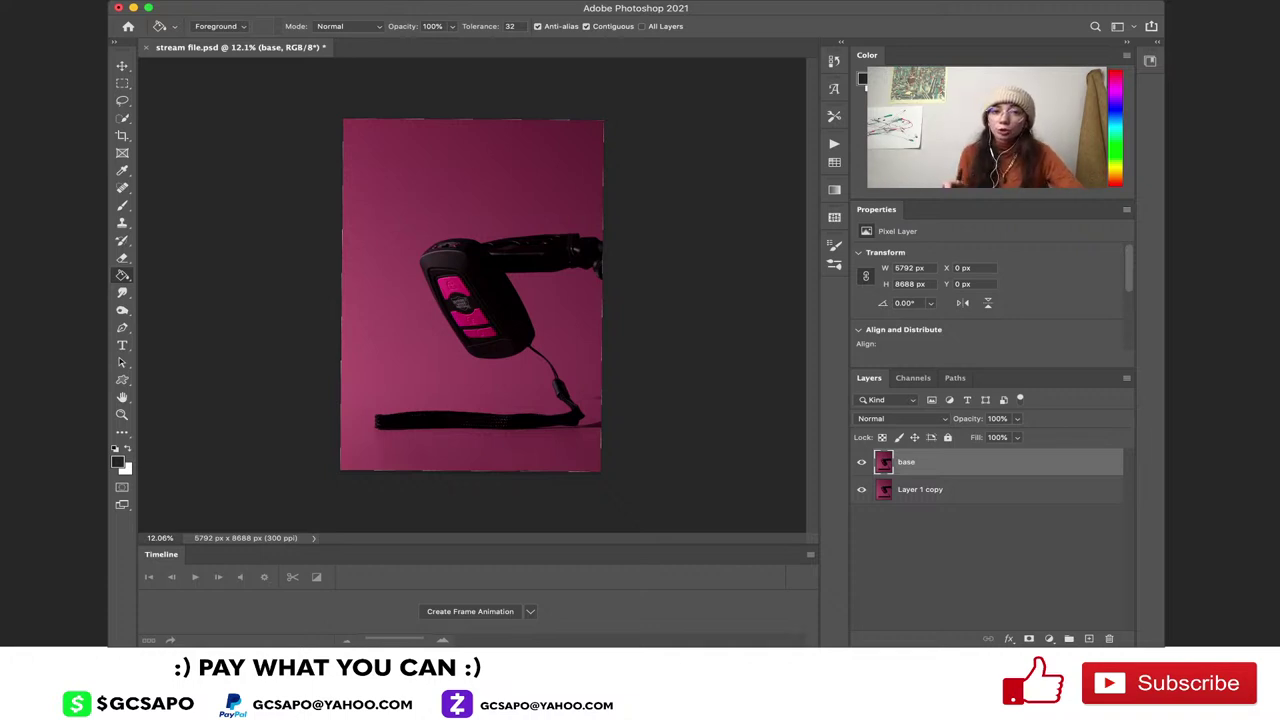
scroll(472, 295, up, 2)
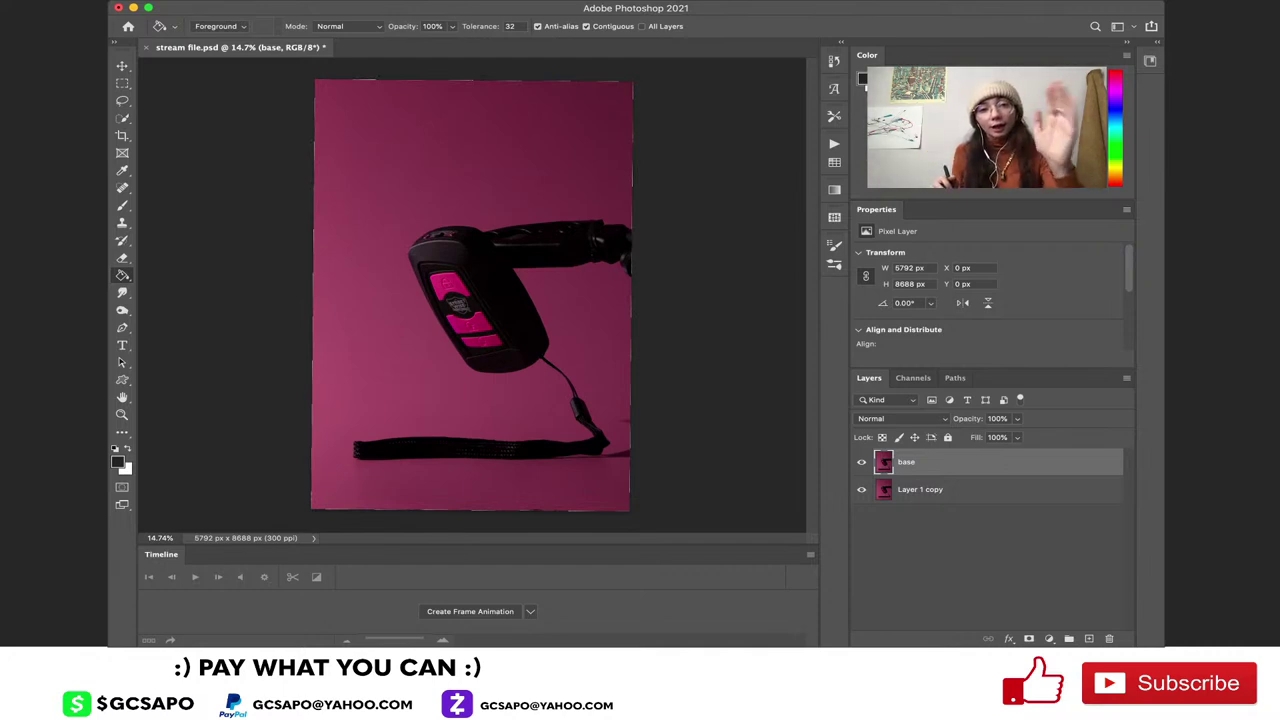
scroll(472, 295, up, 2)
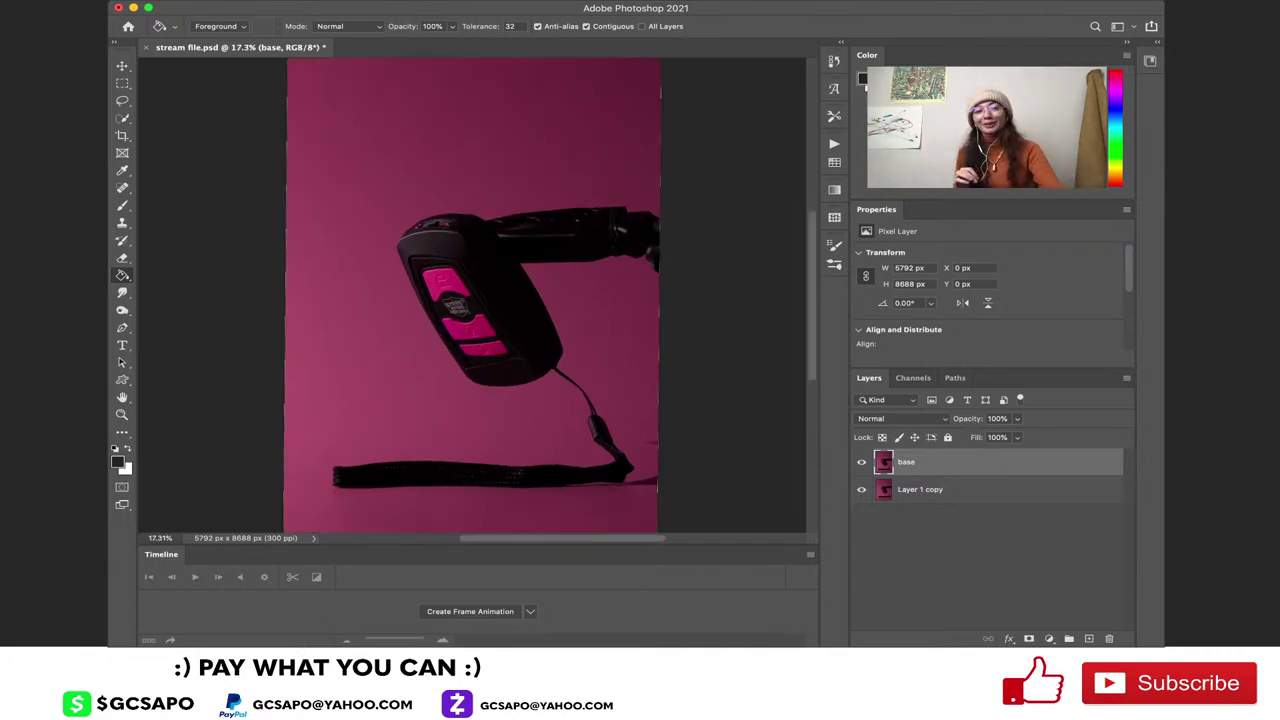
scroll(472, 295, down, 1)
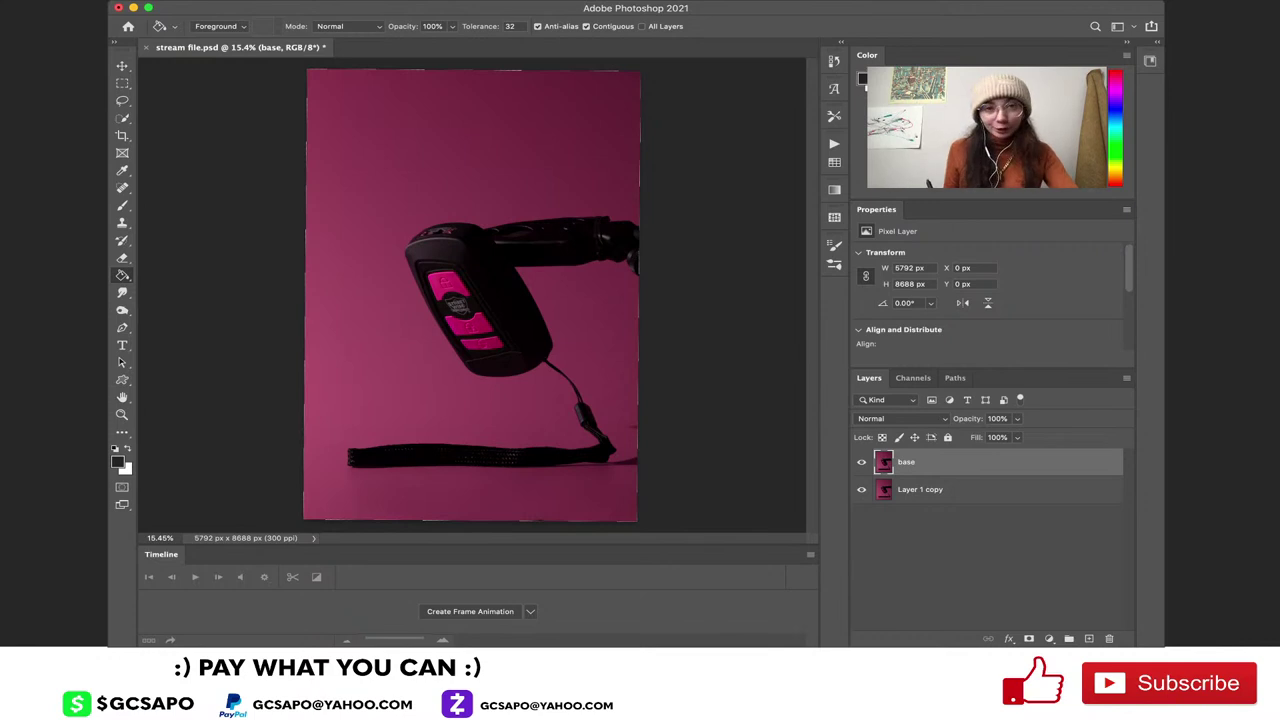
scroll(500, 275, up, 6)
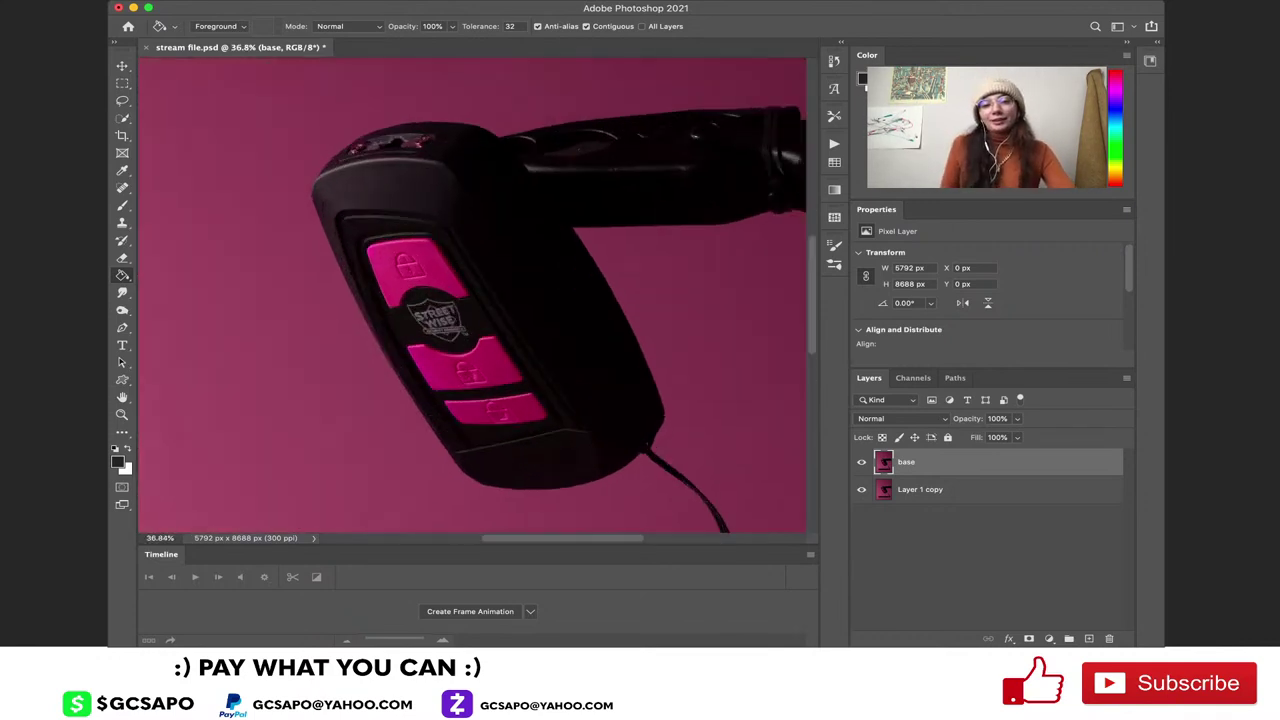
scroll(500, 275, up, 2)
scroll(500, 275, right, 2)
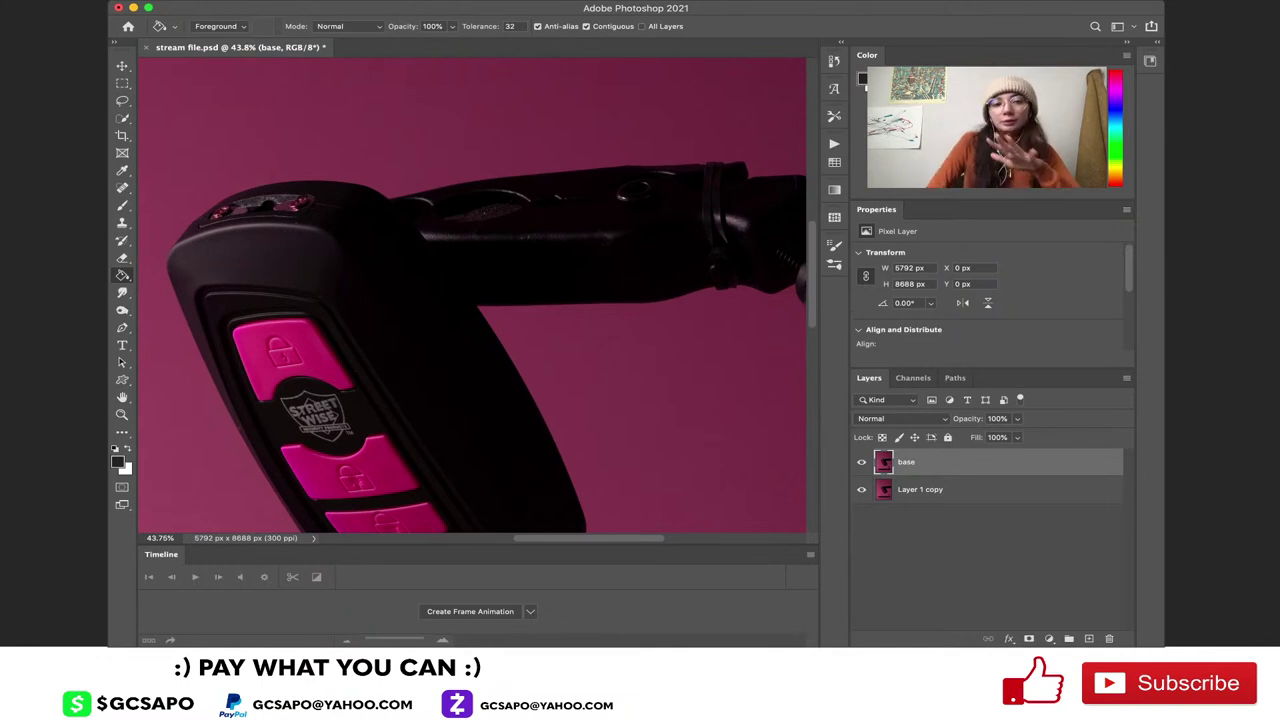
Activate the Clone Stamp tool with a brush size of 200 for retouching the base layer
click(122, 222)
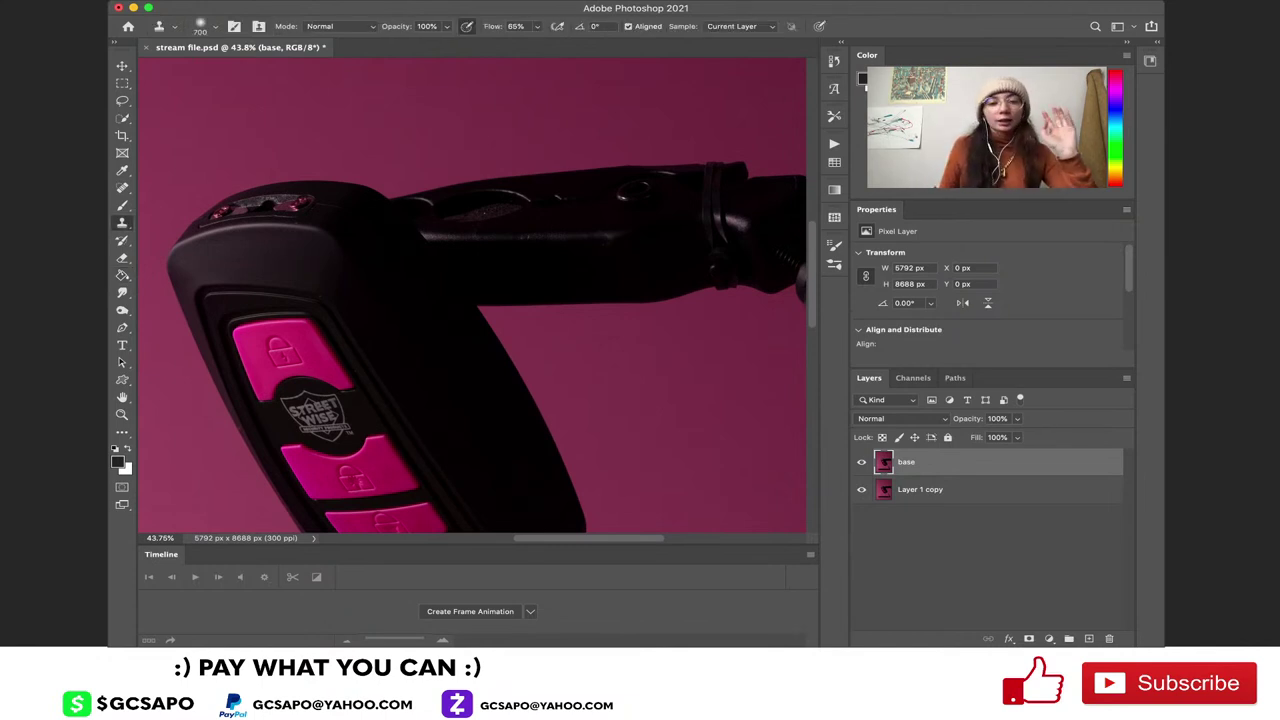
scroll(472, 295, down, 3)
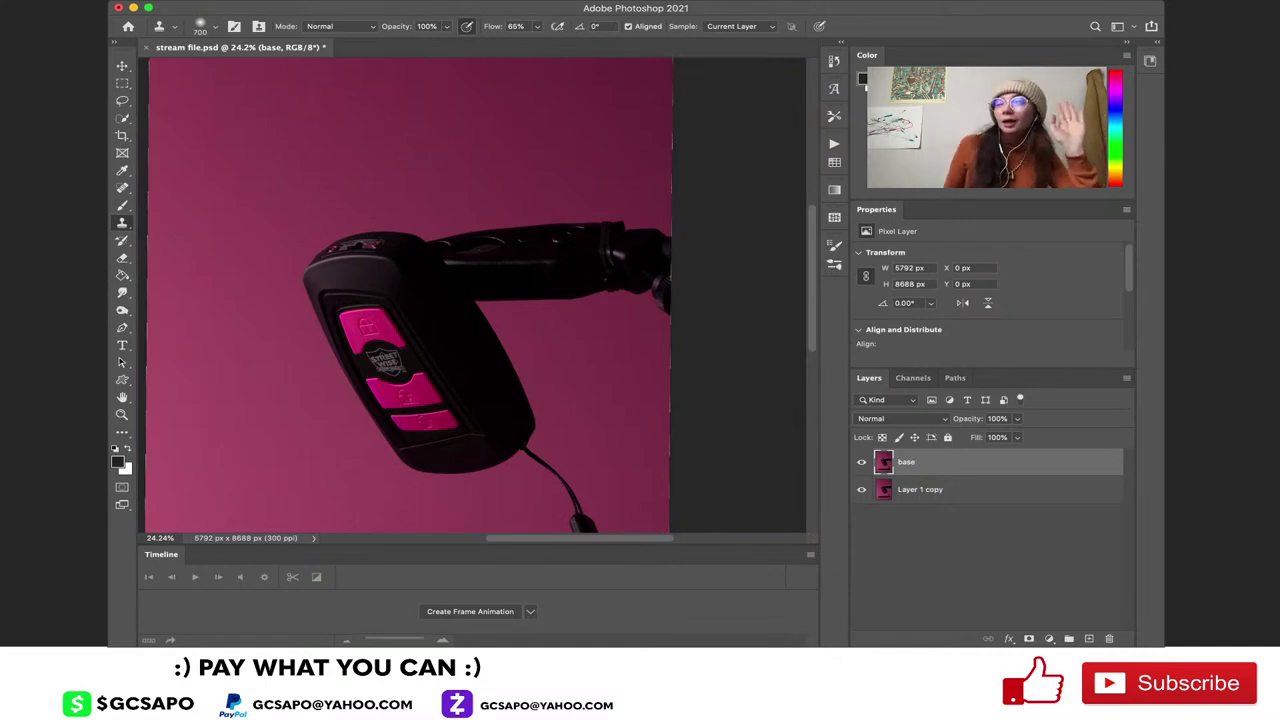
scroll(472, 295, up, 3)
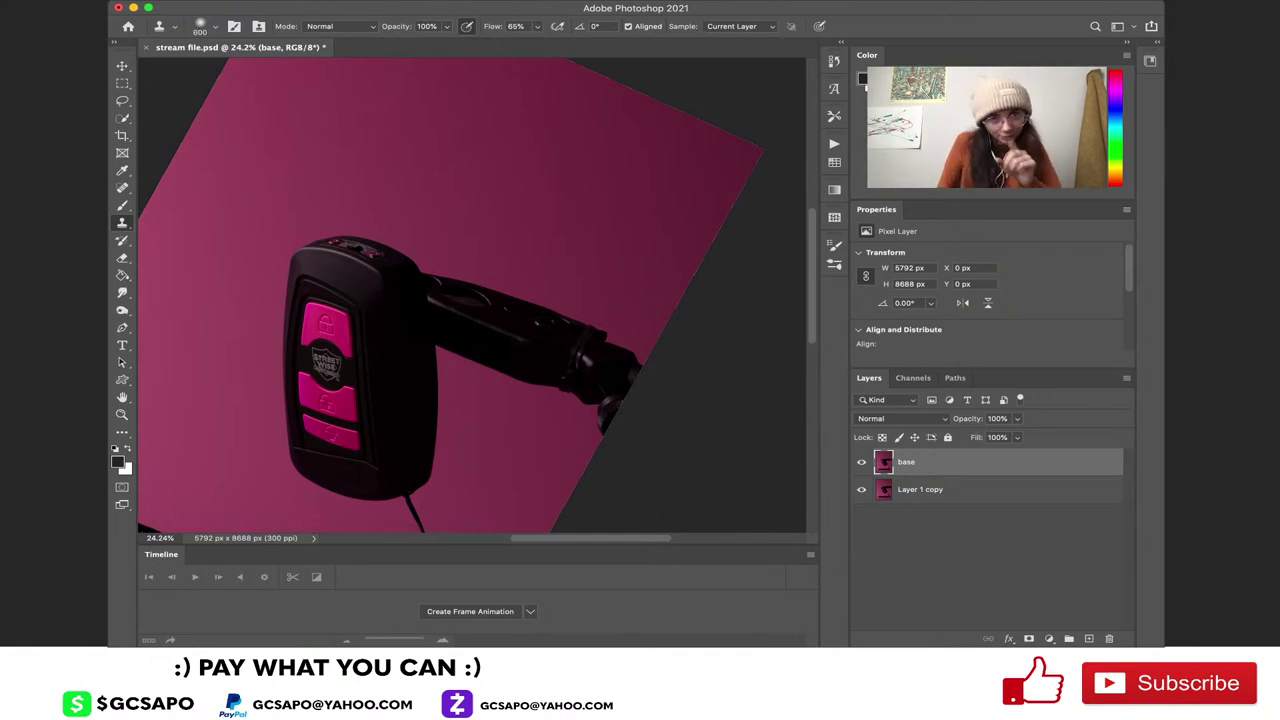
scroll(456, 289, up, 1)
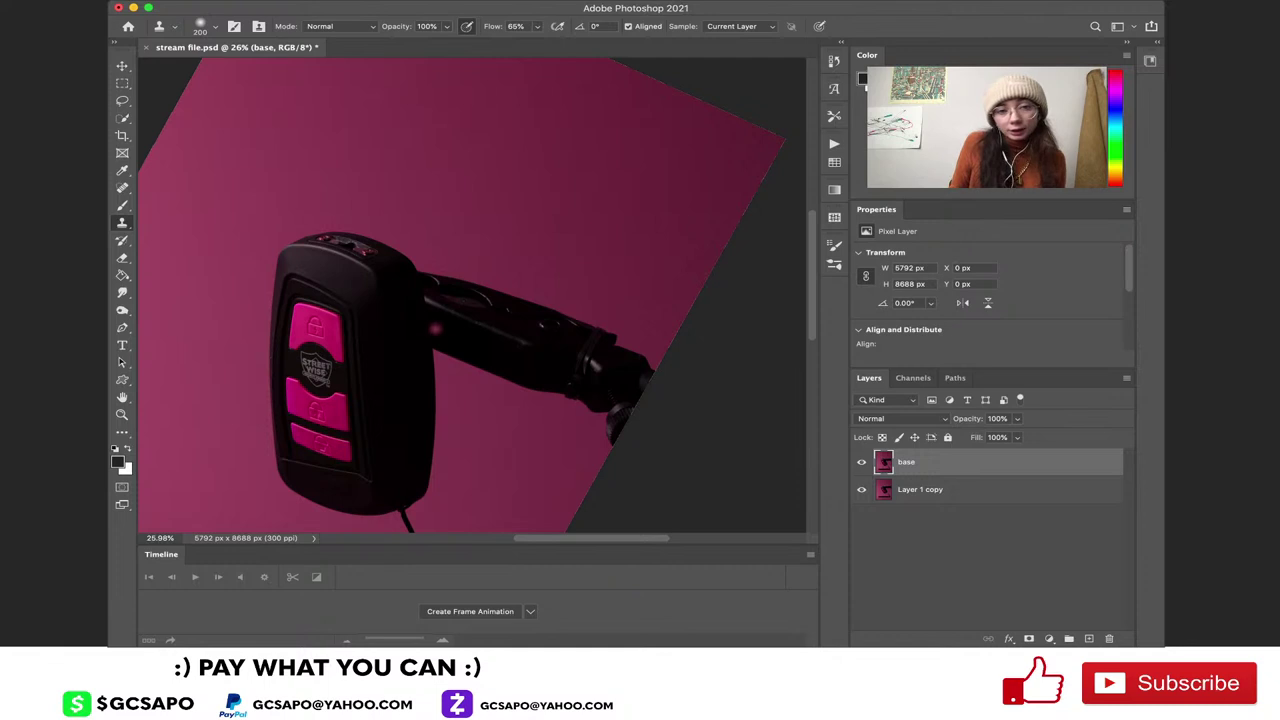
Try cloning the pink background over the clamp arm right beside the key fob
mouse_move(441, 301)
mouse_down()
mouse_move(442, 356)
mouse_move(452, 282)
mouse_up()
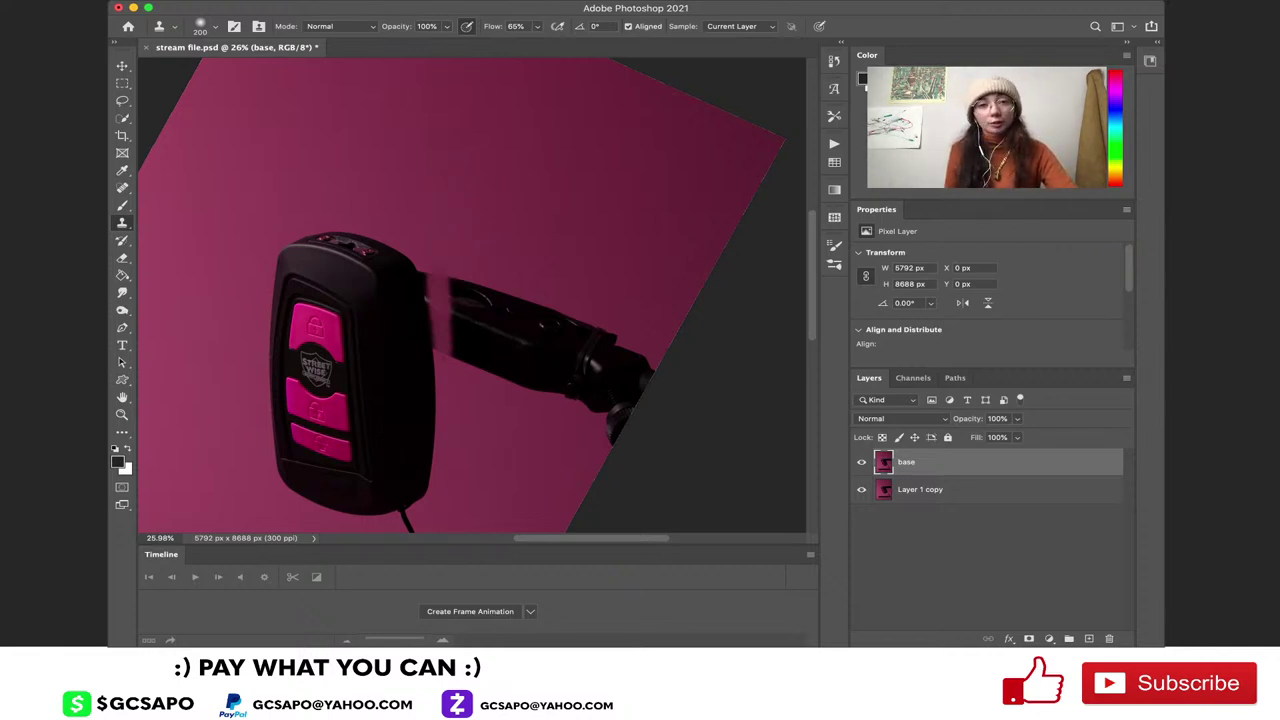
key(super+z)
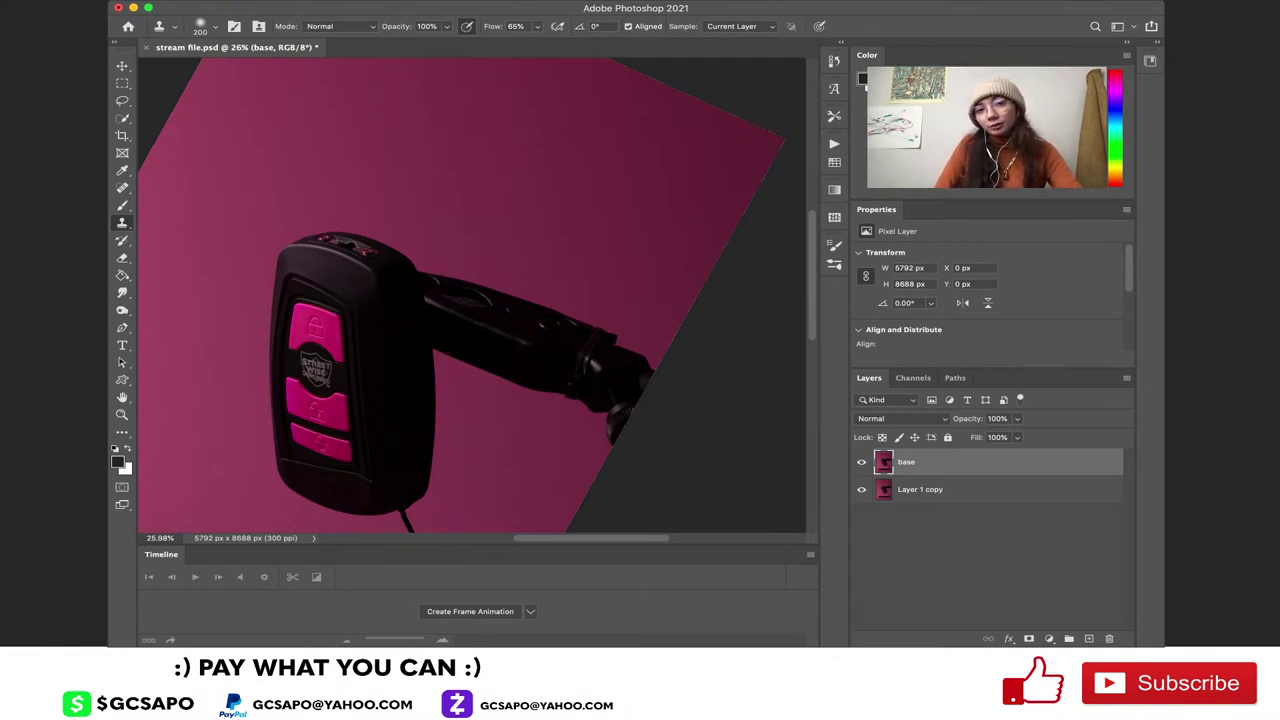
Set the Clone Stamp's flow to 100% and turn off pen pressure control of its opacity
drag(493, 26, 527, 26)
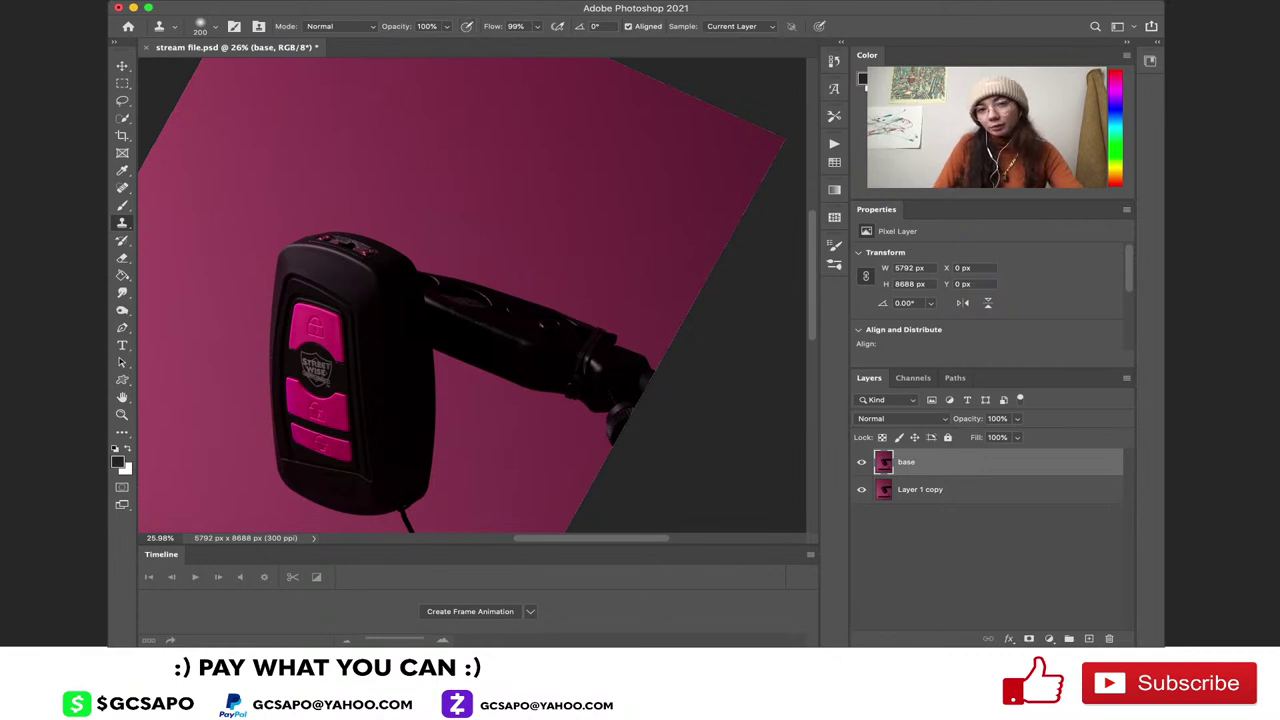
key(shift+0)
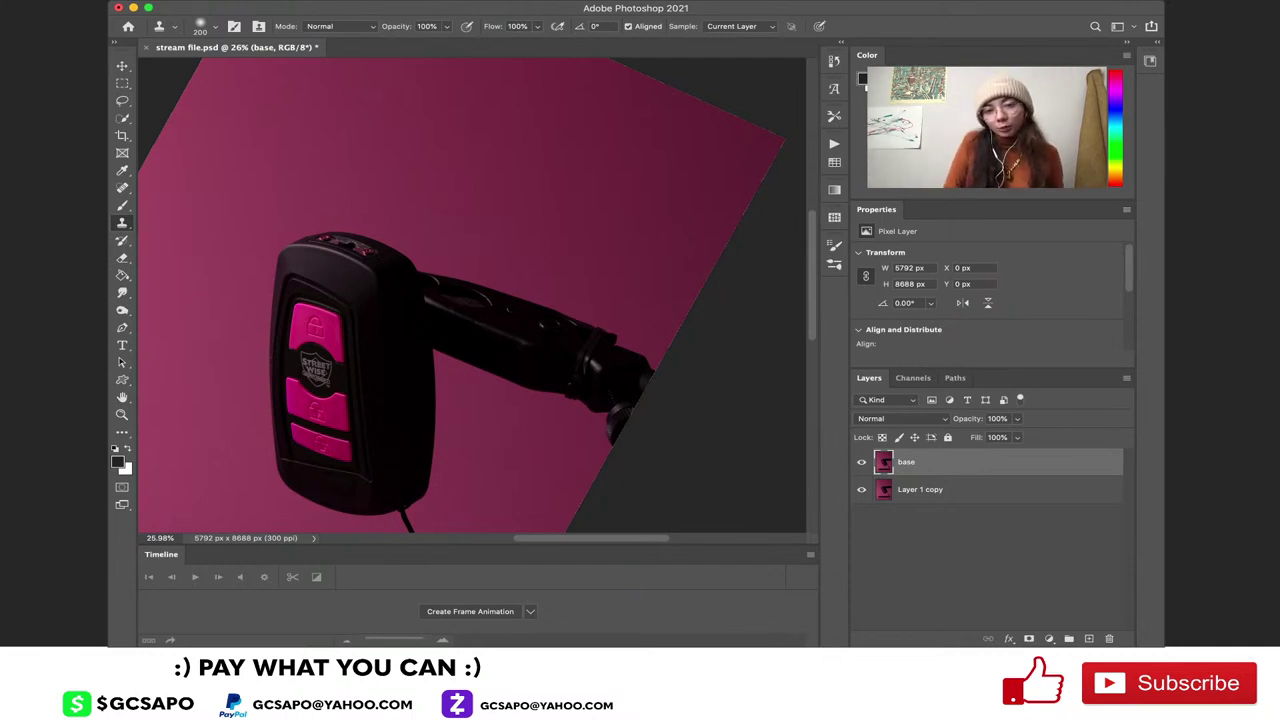
Try a full-flow clone stroke across the upper edge of the clamp arm where it meets the key fob
mouse_move(433, 274)
mouse_down()
mouse_move(439, 348)
mouse_move(437, 298)
mouse_up()
key(super+z)
key(super+z)
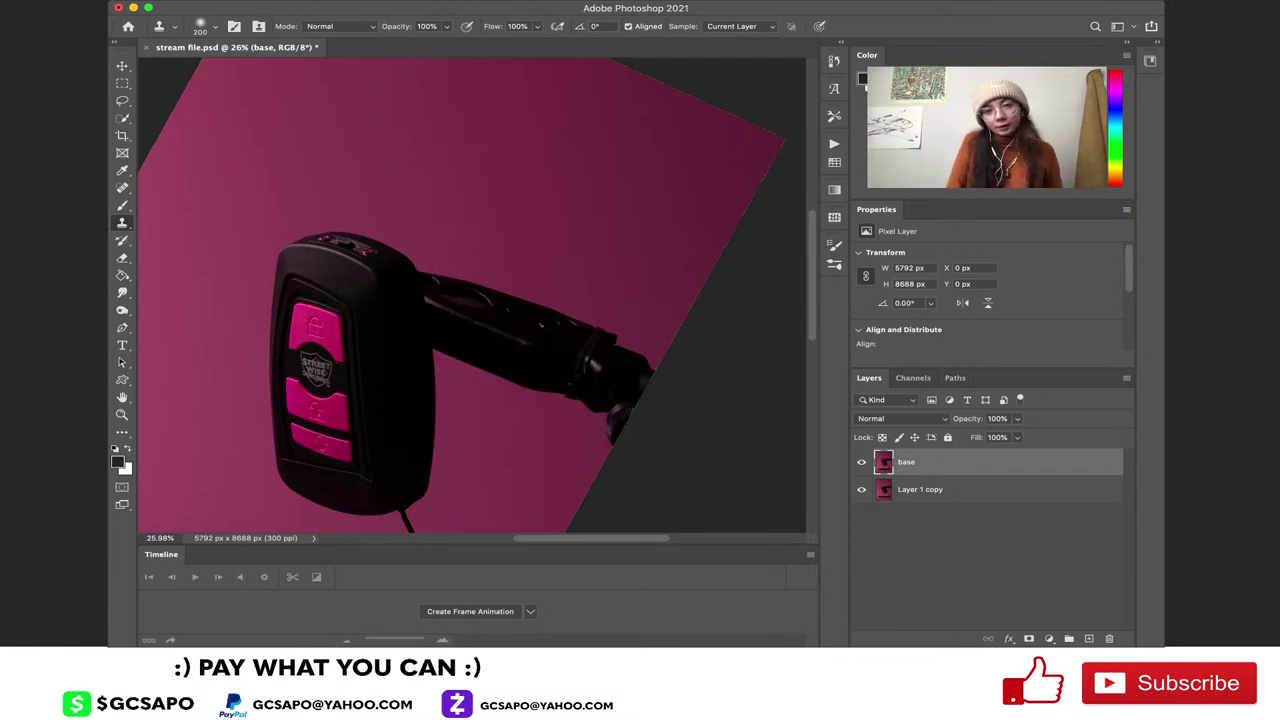
Clone the pink background across the clamp arm beside the key fob to separate the arm from the fob, and straighten the rotated view
mouse_move(441, 280)
mouse_down()
mouse_move(443, 346)
mouse_move(440, 268)
mouse_move(443, 298)
mouse_up()
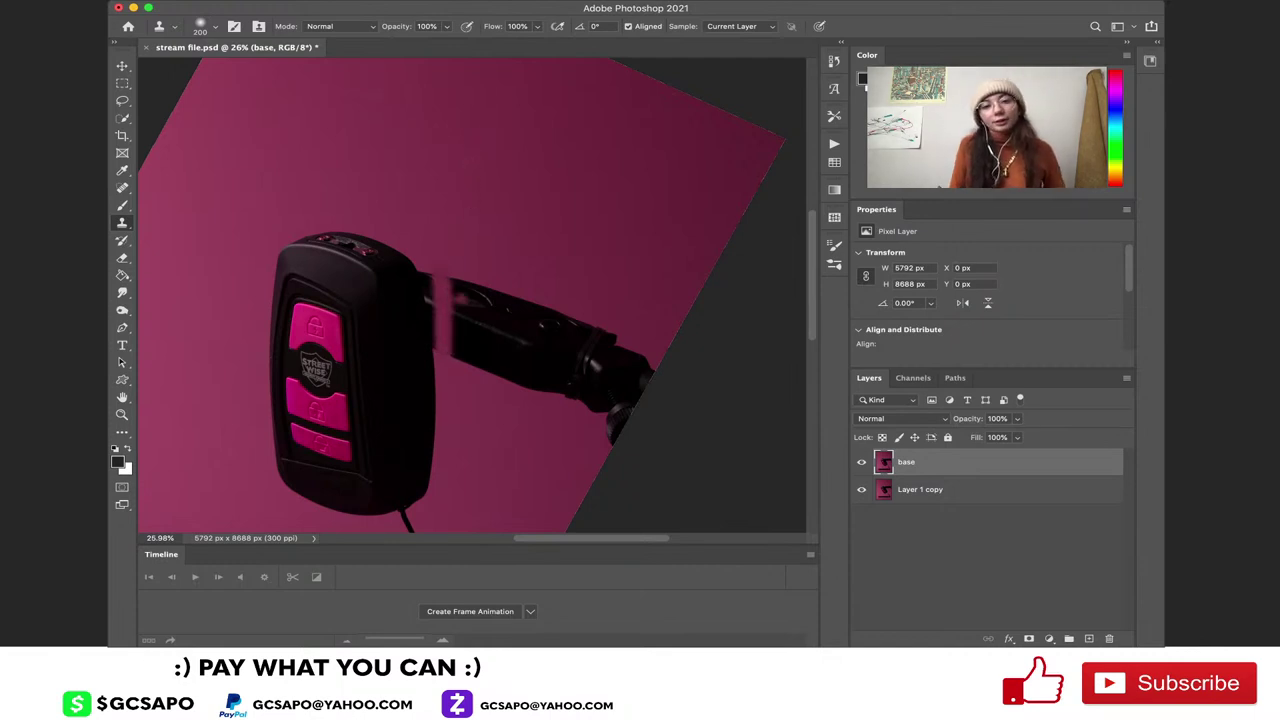
scroll(443, 298, down, 5)
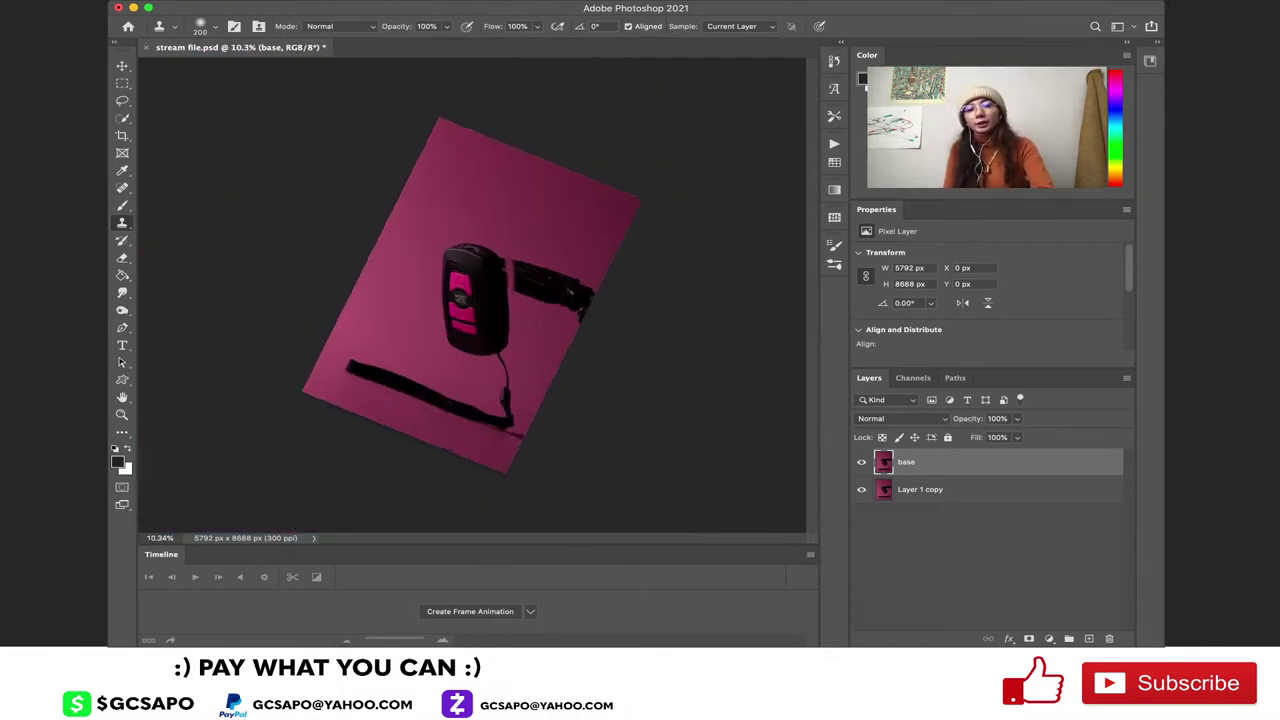
key(ctrl+z)
key(ctrl+z)
key(ctrl+z)
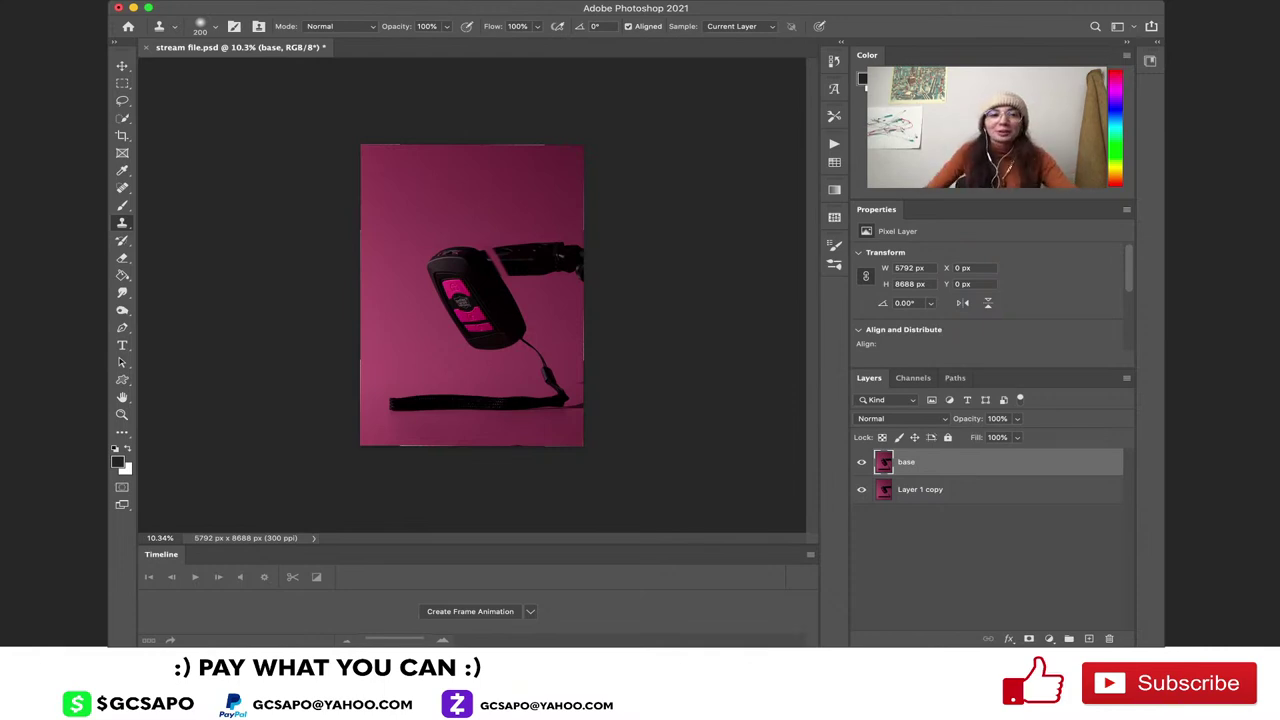
Select the detached clamp arm with a freehand Lasso outline running from the cloned gap to the photo's edge
key(l)
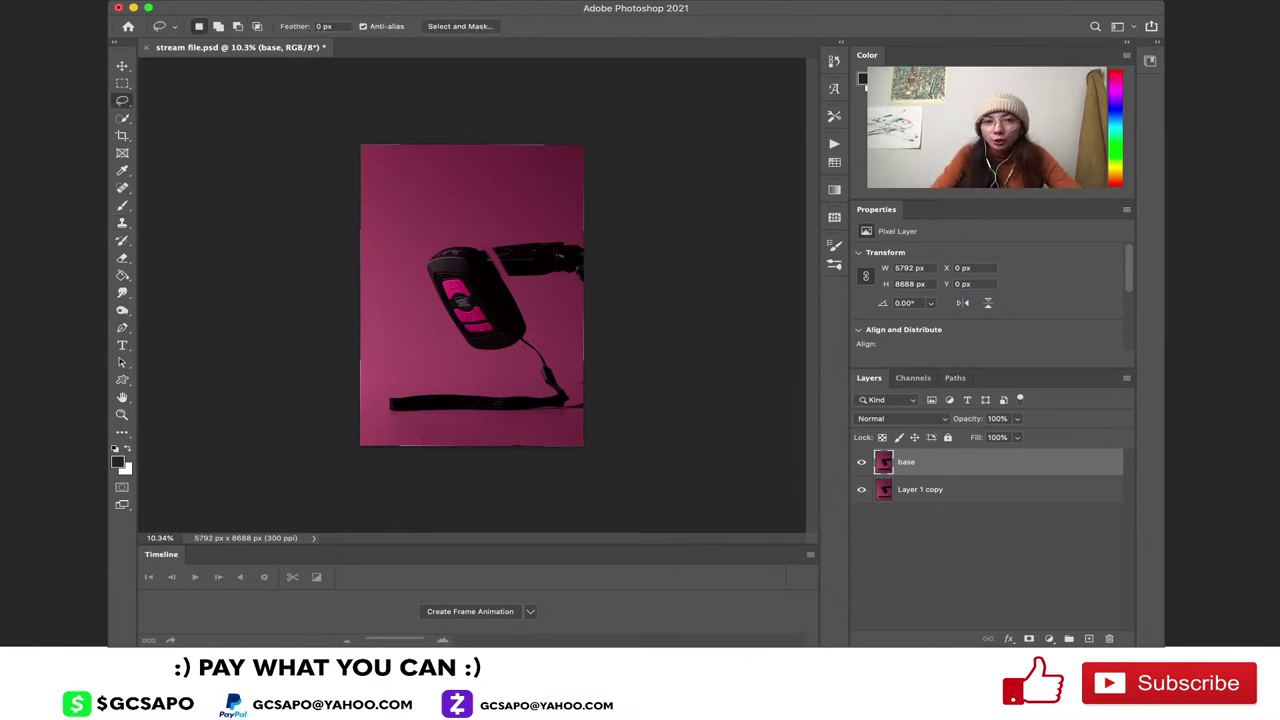
scroll(472, 295, up, 5)
scroll(472, 295, right, 4)
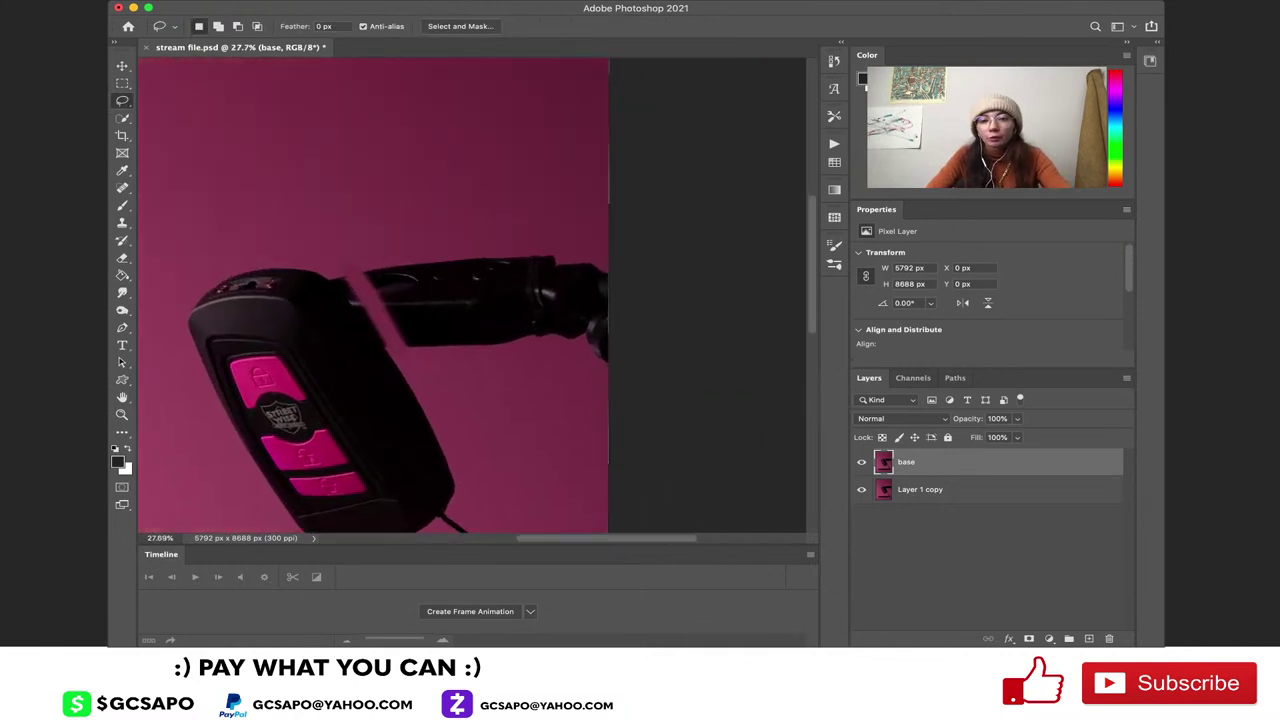
scroll(472, 295, up, 4)
mouse_move(280, 221)
mouse_down()
mouse_move(260, 245)
mouse_move(268, 284)
mouse_move(340, 390)
mouse_move(390, 414)
mouse_move(580, 411)
mouse_move(718, 448)
mouse_move(720, 274)
mouse_move(593, 211)
mouse_up()
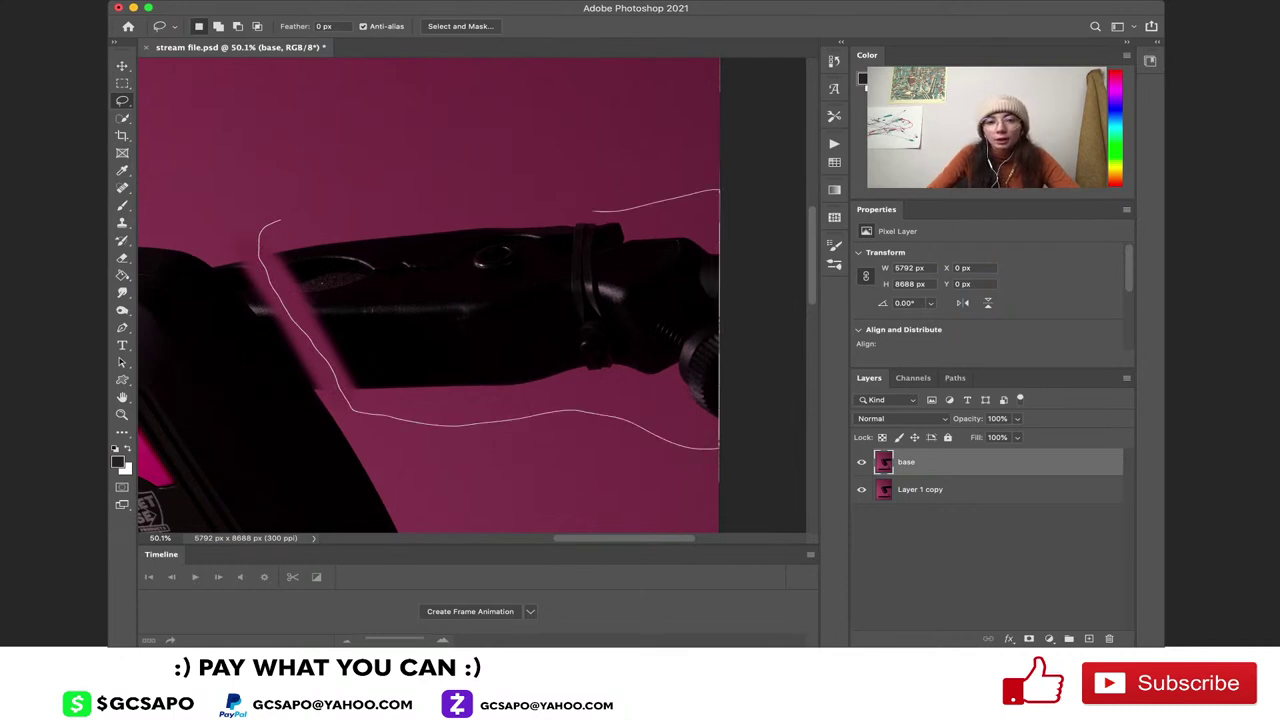
drag(285, 214, 280, 221)
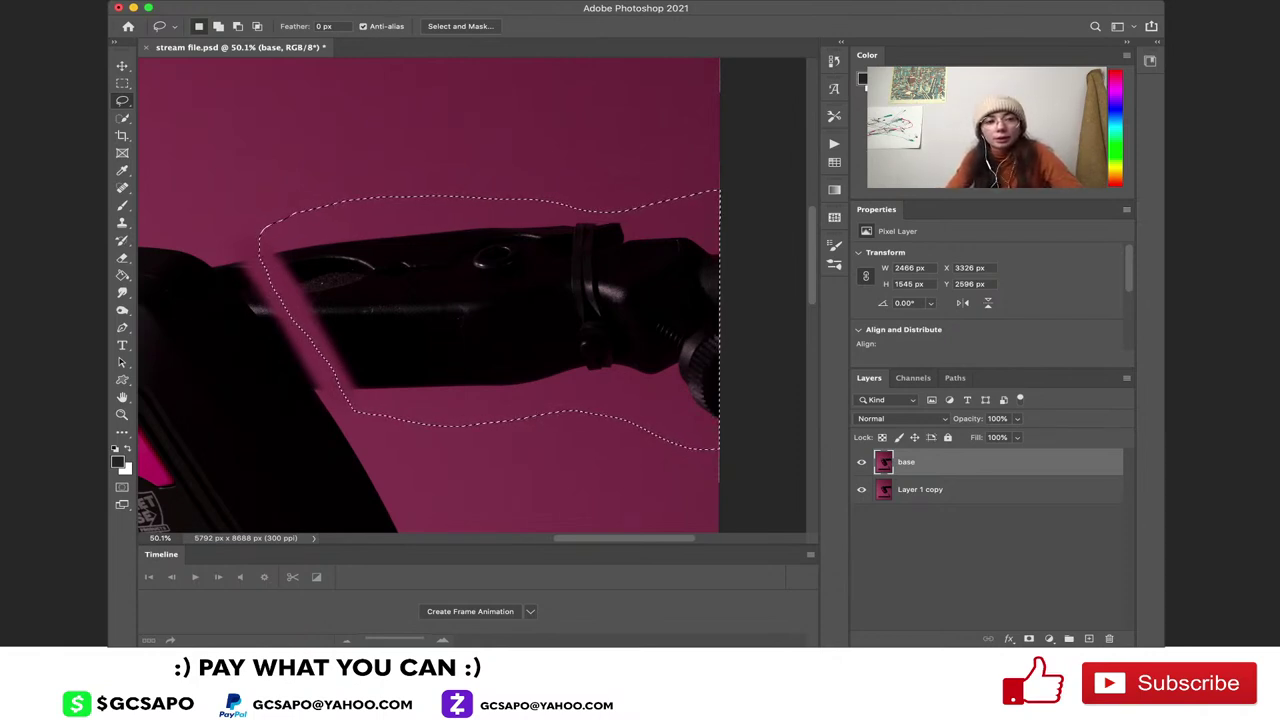
Fill the selection around the clamp arm with matching pink background to remove the arm, and clear the selection
key(i)
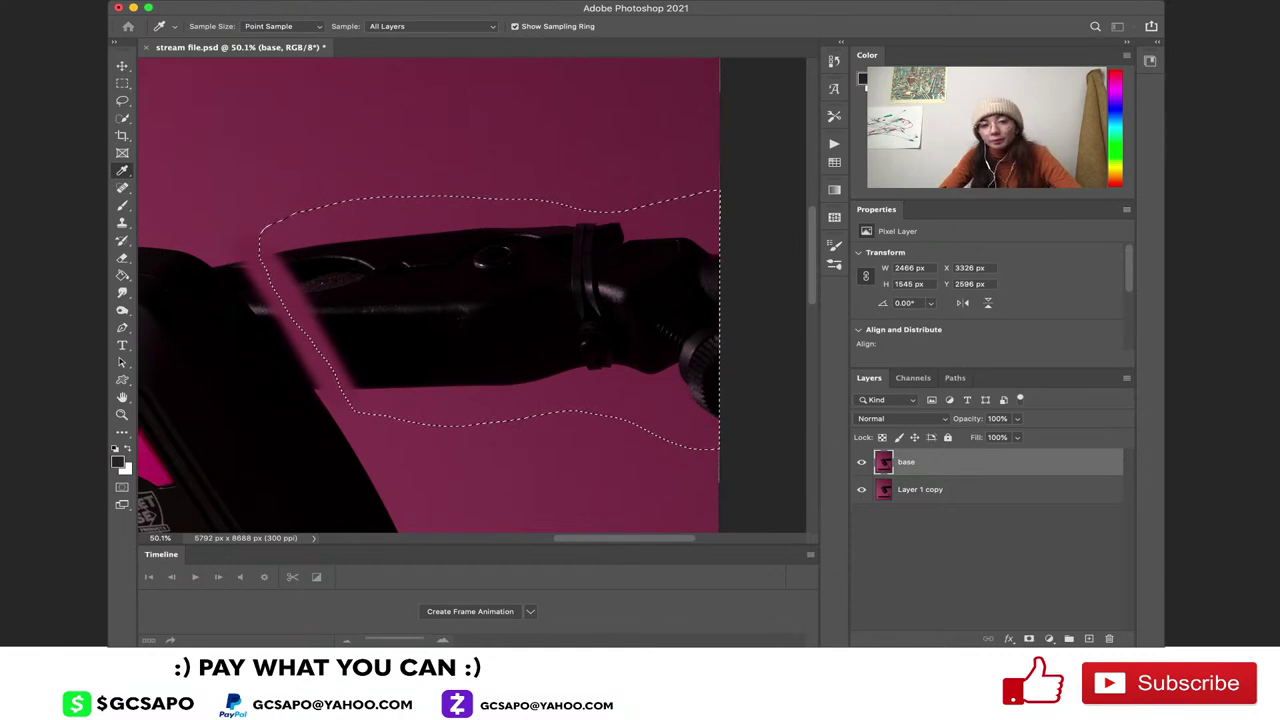
key(l)
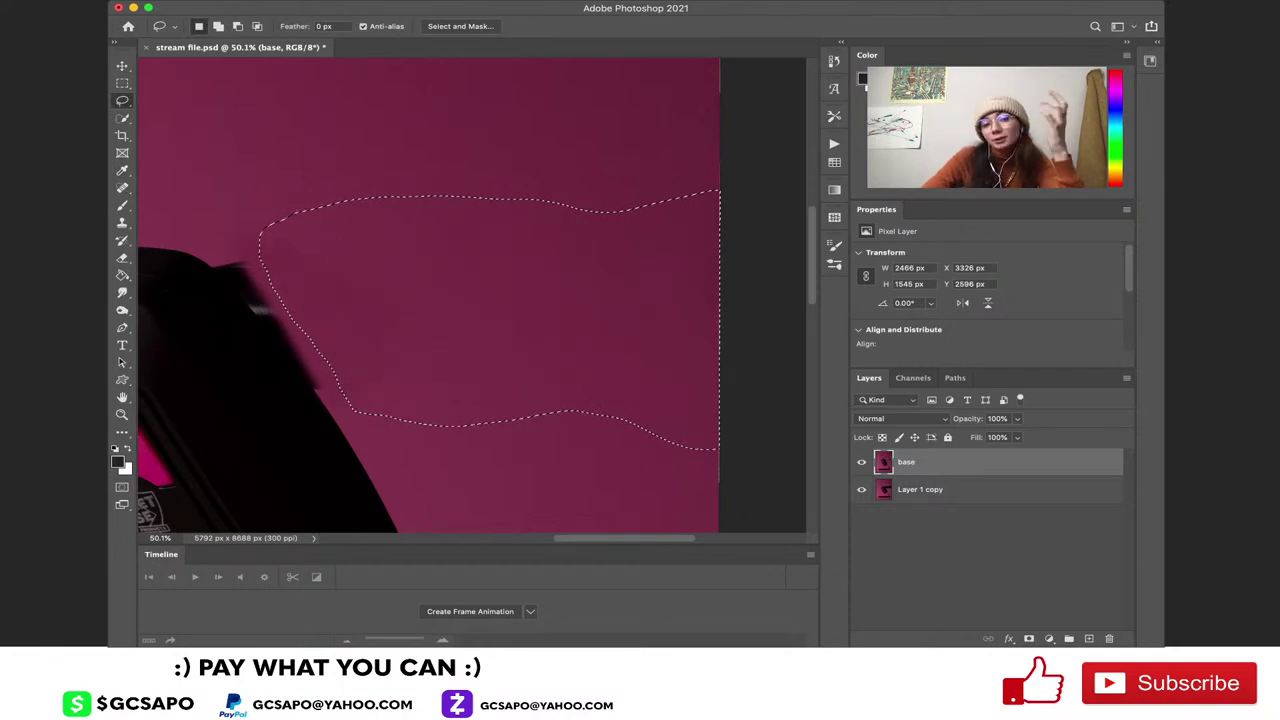
scroll(551, 245, down, 5)
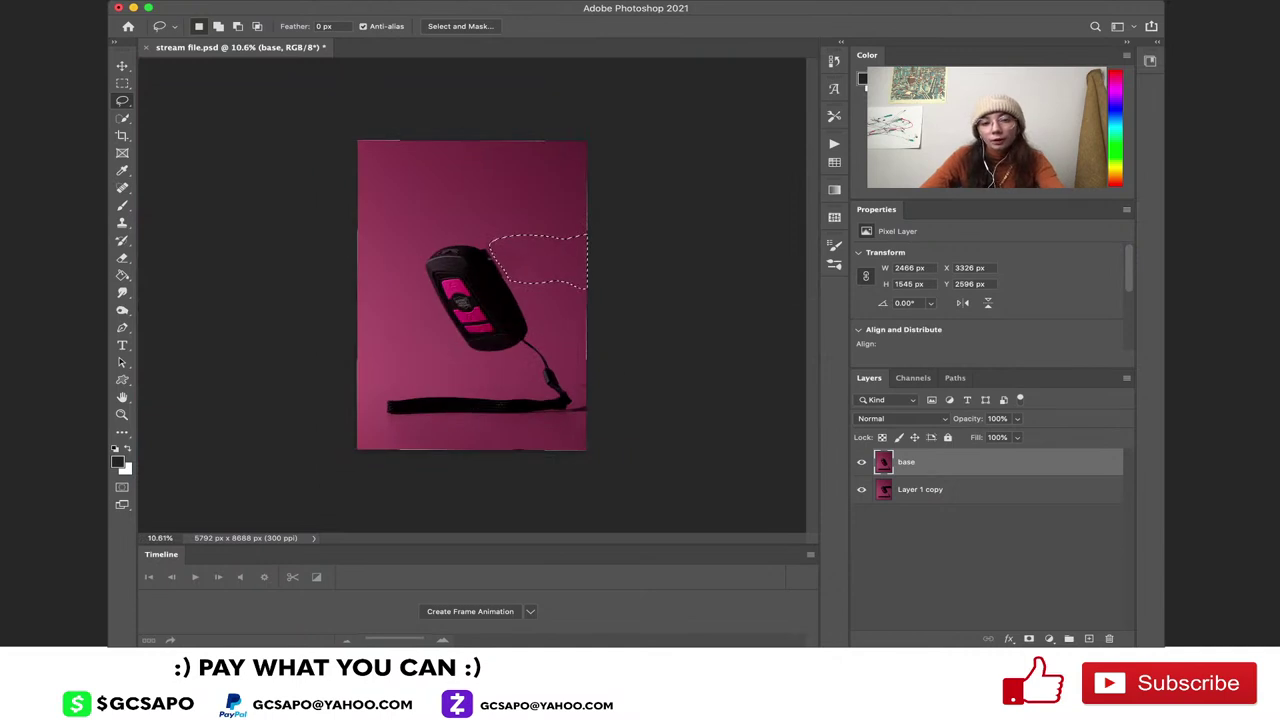
key(super+d)
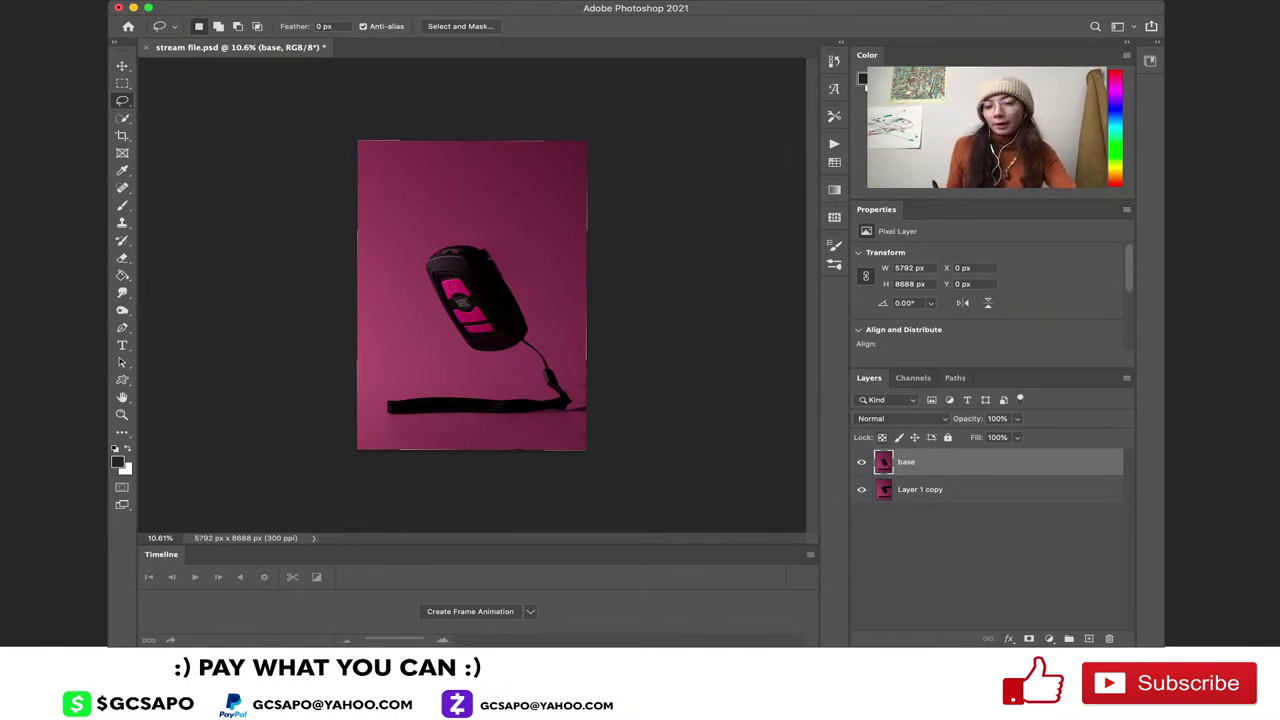
Toggle the base layer's visibility to compare the photo with and without the clamp arm
key(super+comma)
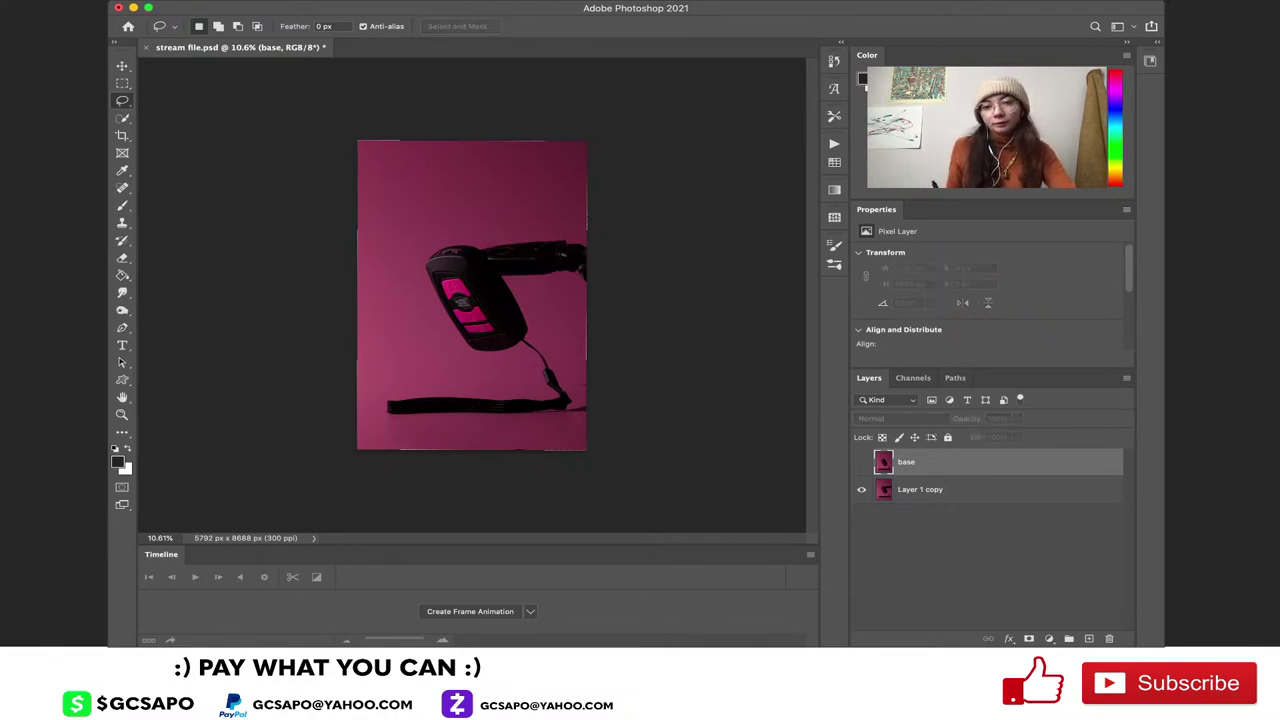
key(super+comma)
key(super+comma)
key(super+comma)
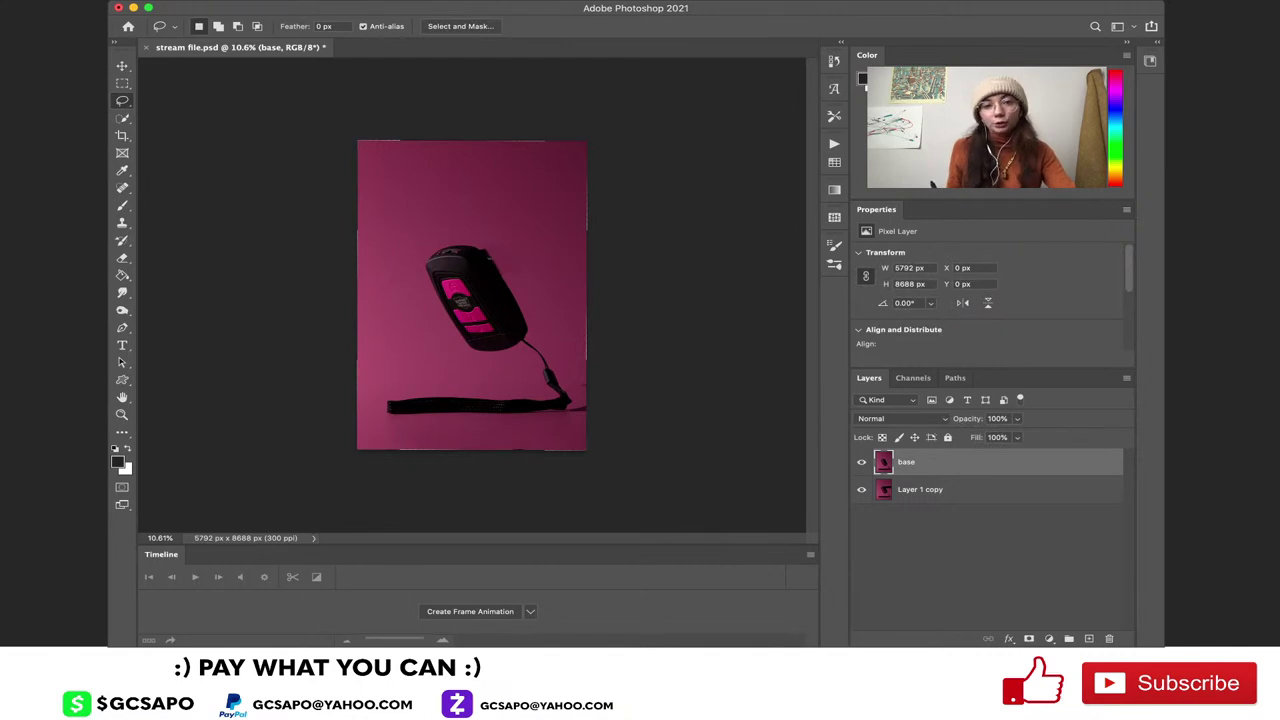
key(super+comma)
key(super+comma)
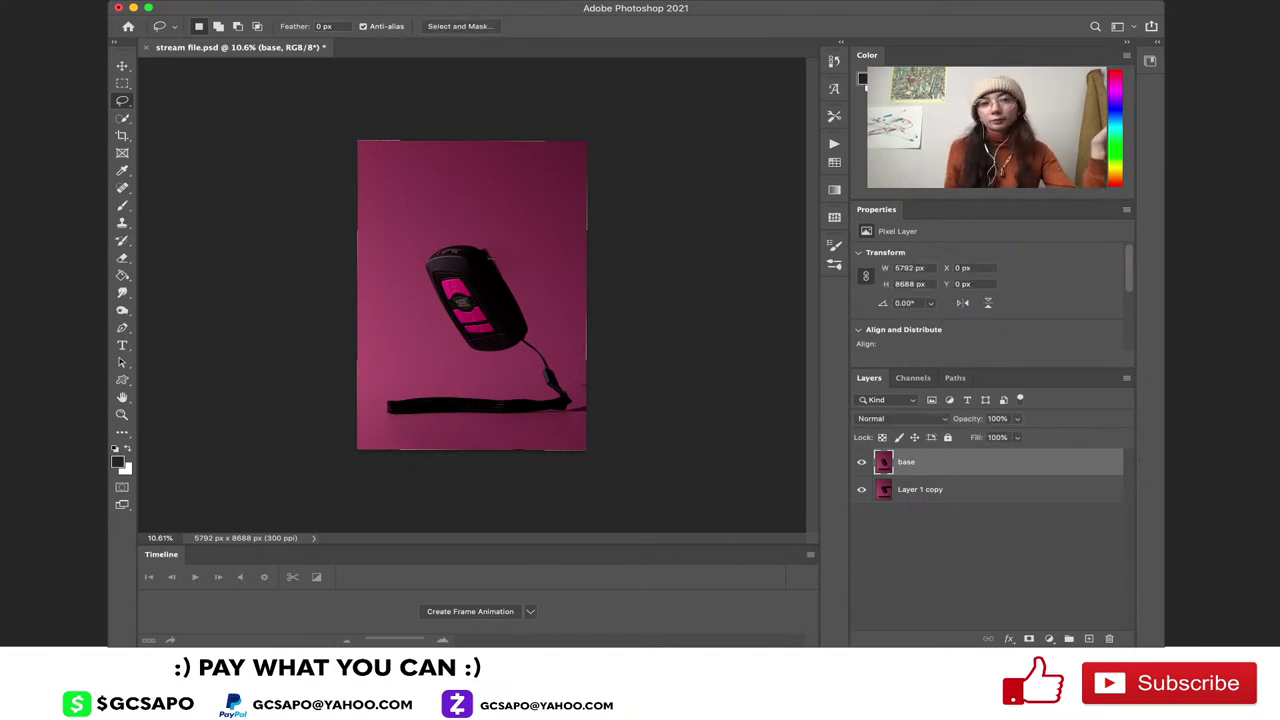
Activate the Clone Stamp with a brush size of 900, pen pressure controlling opacity, and 65% flow
scroll(472, 295, up, 10)
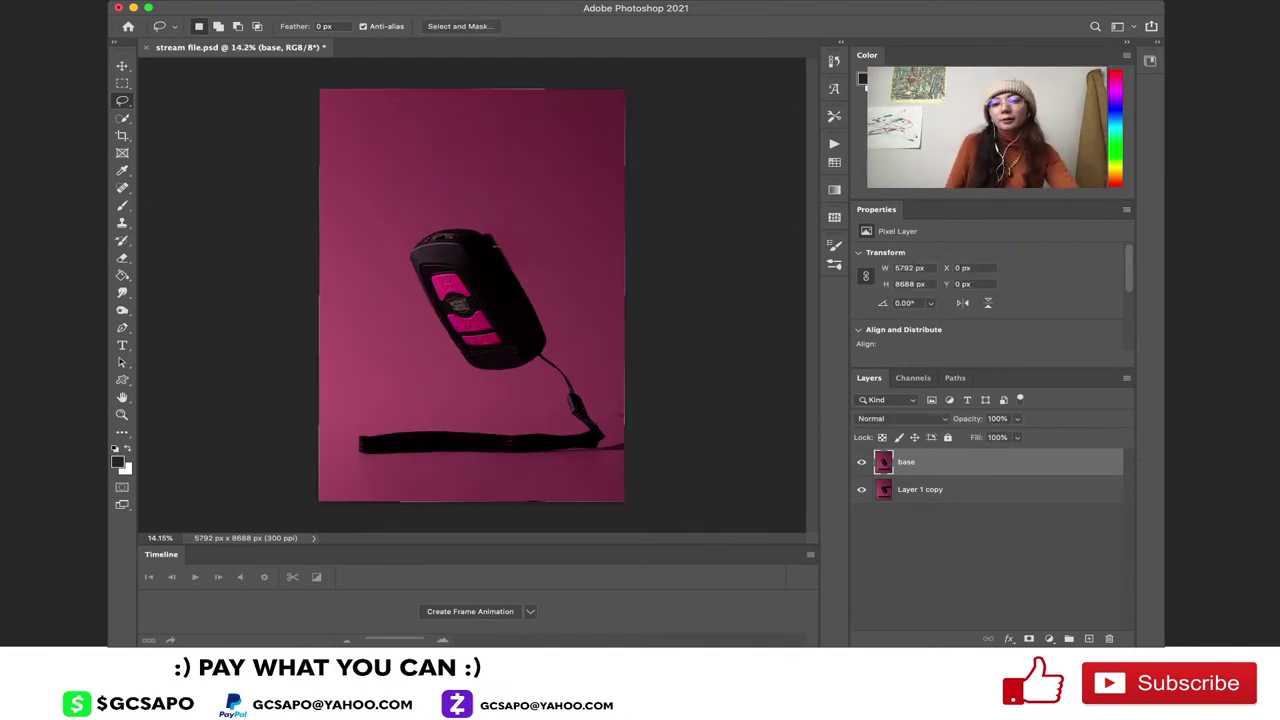
scroll(514, 271, up, 4)
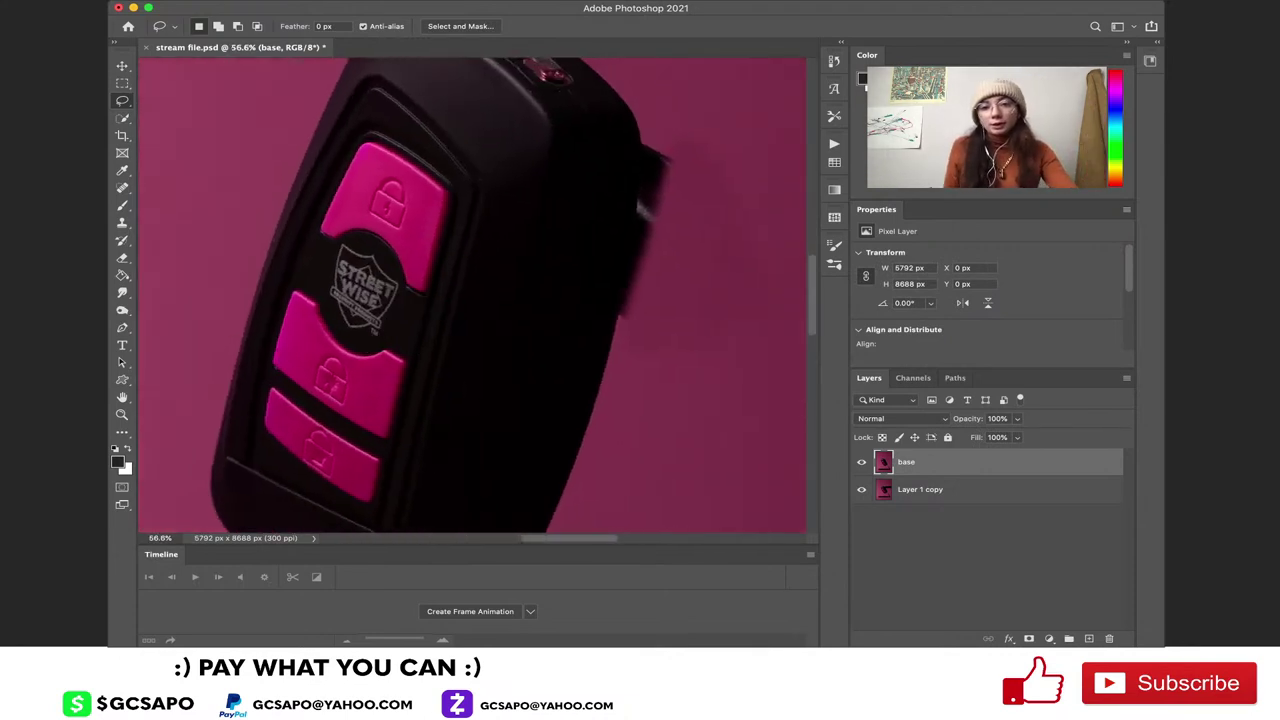
scroll(472, 295, down, 5)
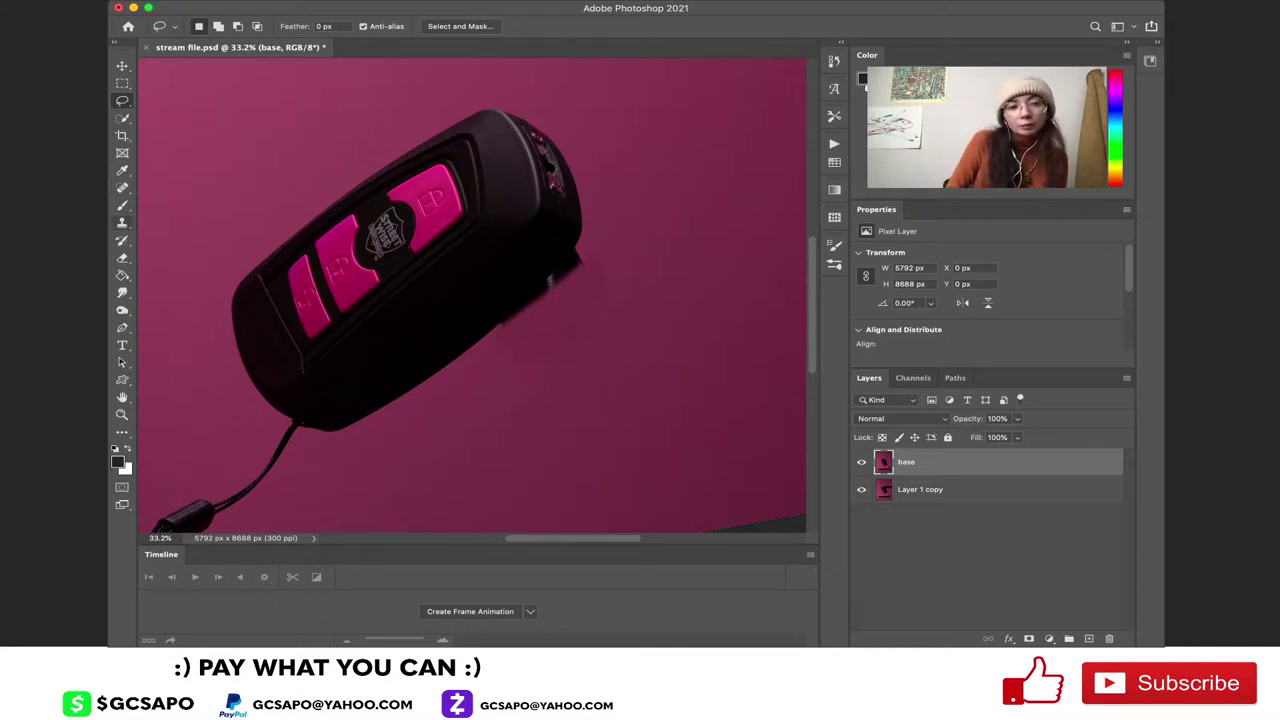
key(s)
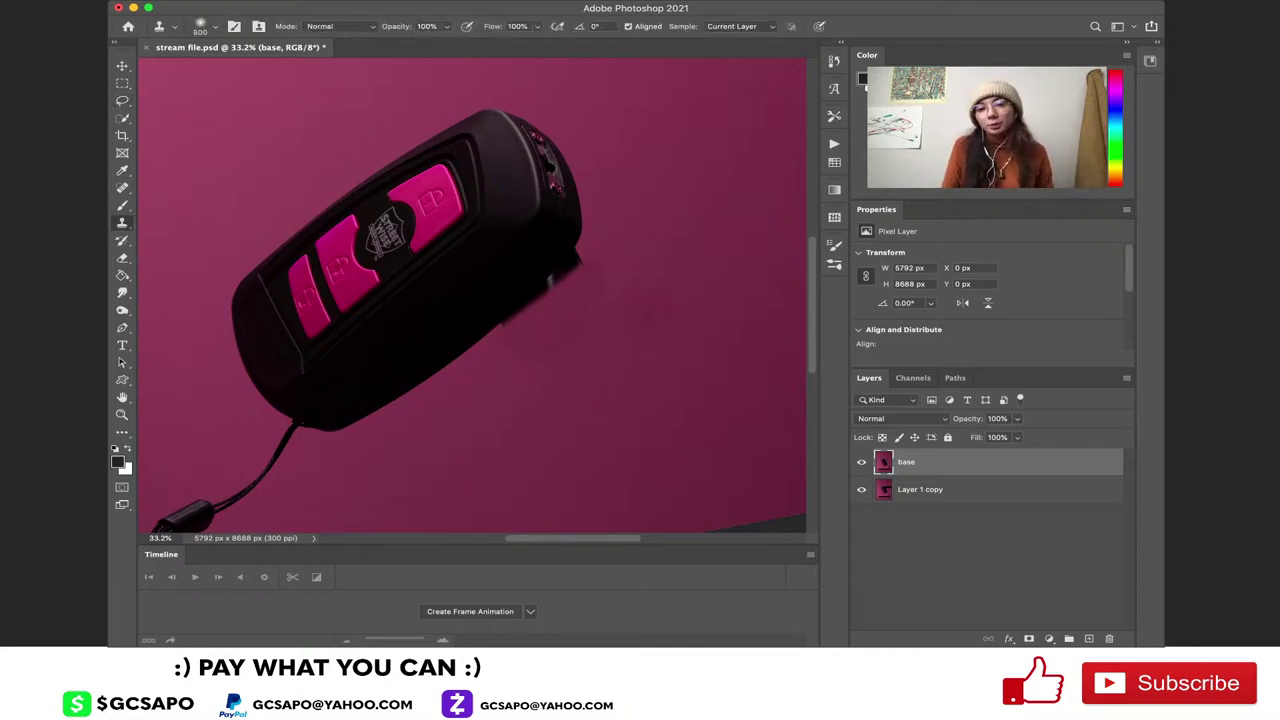
key(bracketright)
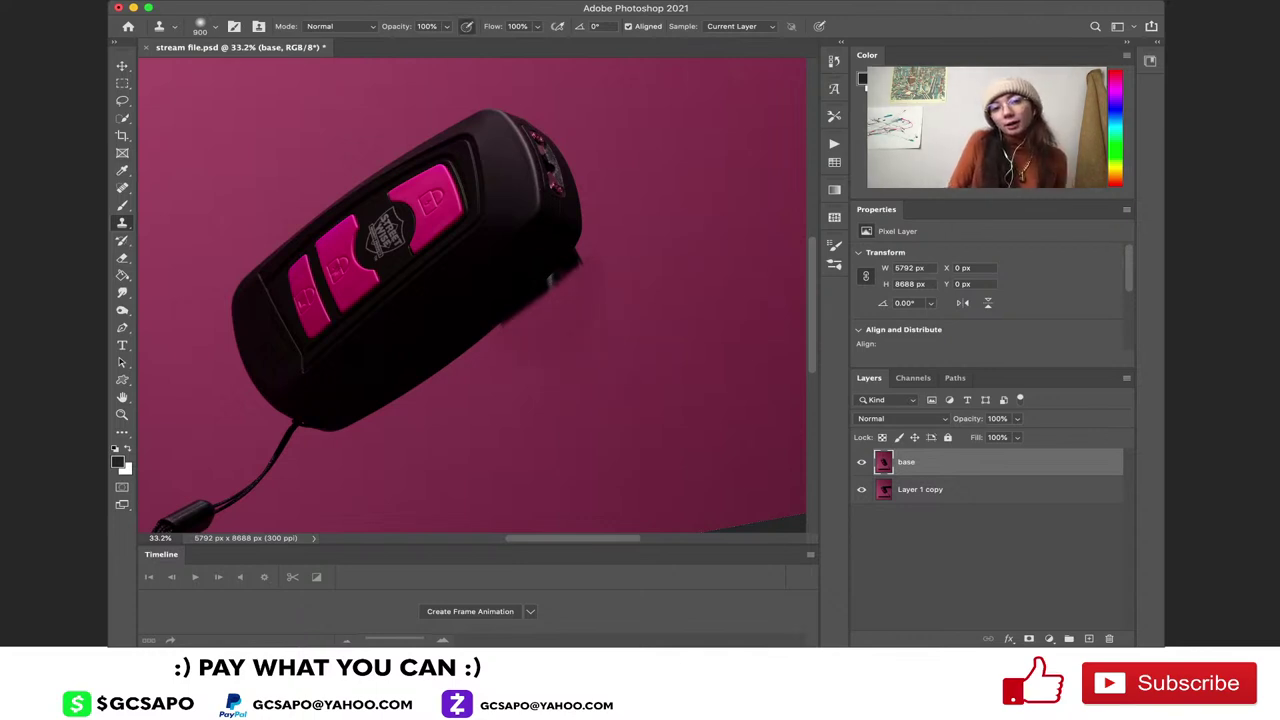
key(shift+7)
key(shift+5)
key(shift+6)
key(shift+5)
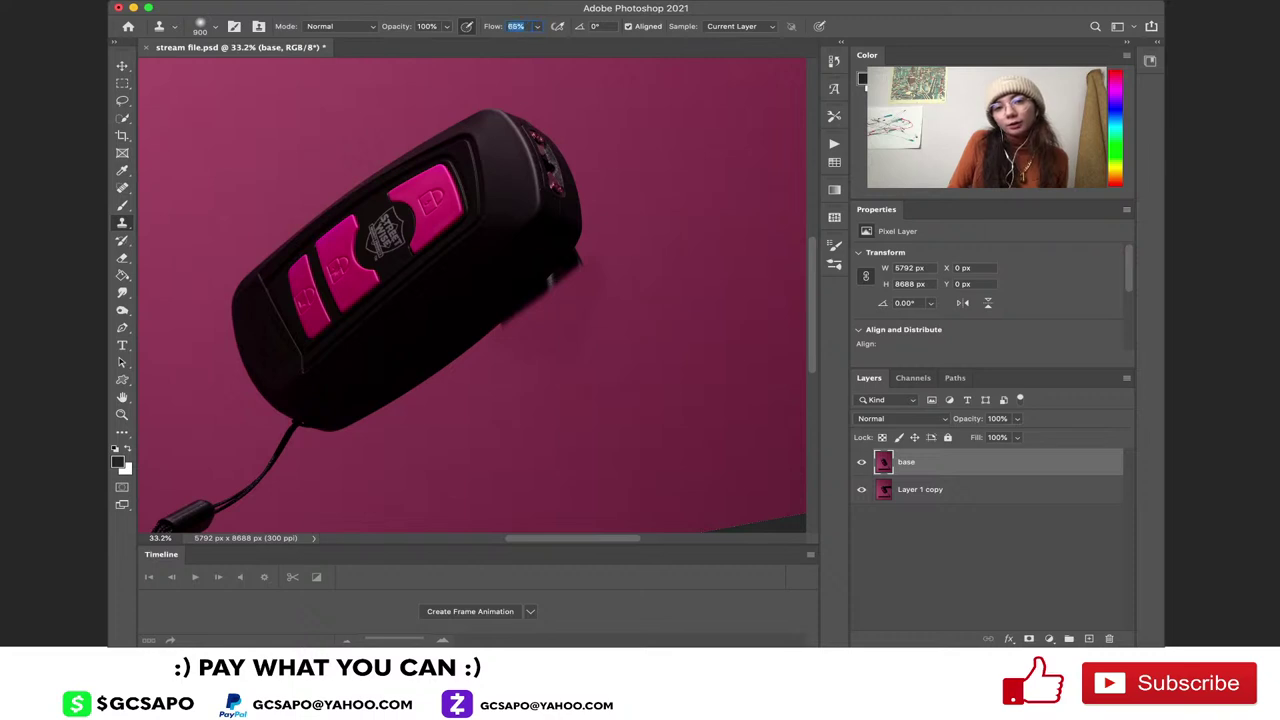
Reduce the Clone Stamp brush size to 500 and smooth the blotchy pink background beside the fob at 65% flow
click(566, 200)
key(super+z)
key(bracketleft)
key(bracketleft)
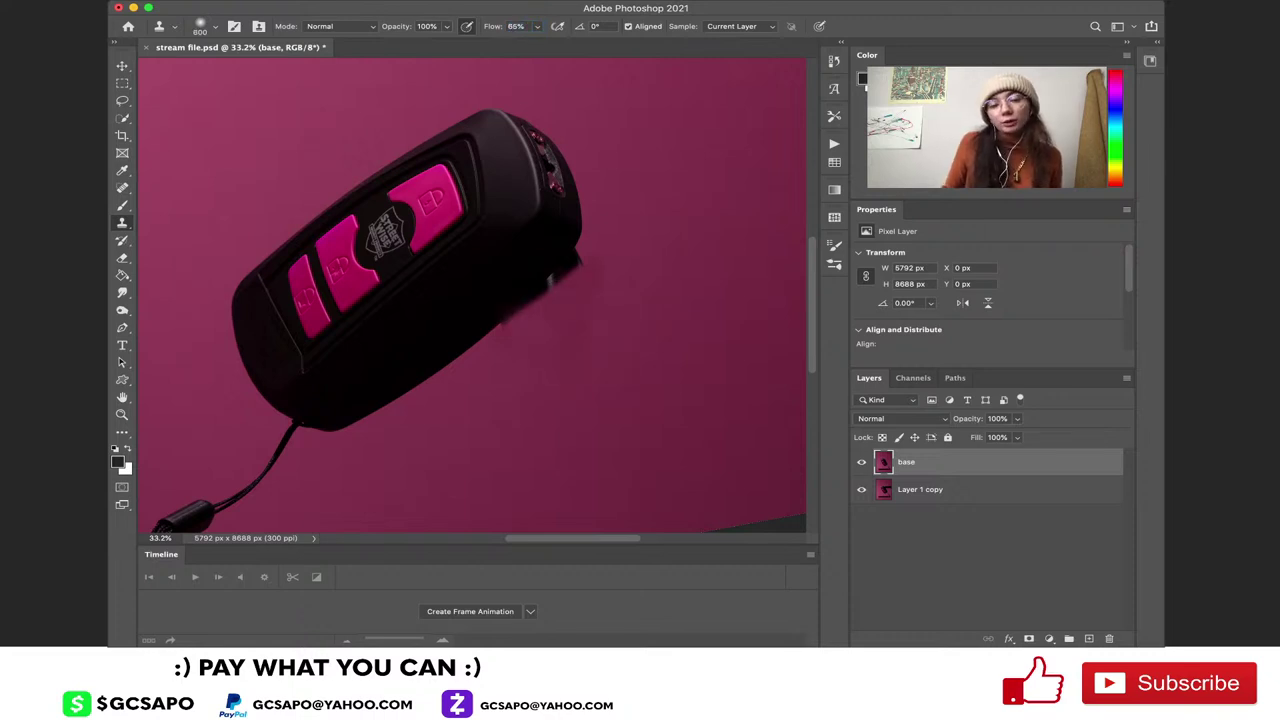
key(shift+6)
key(shift+5)
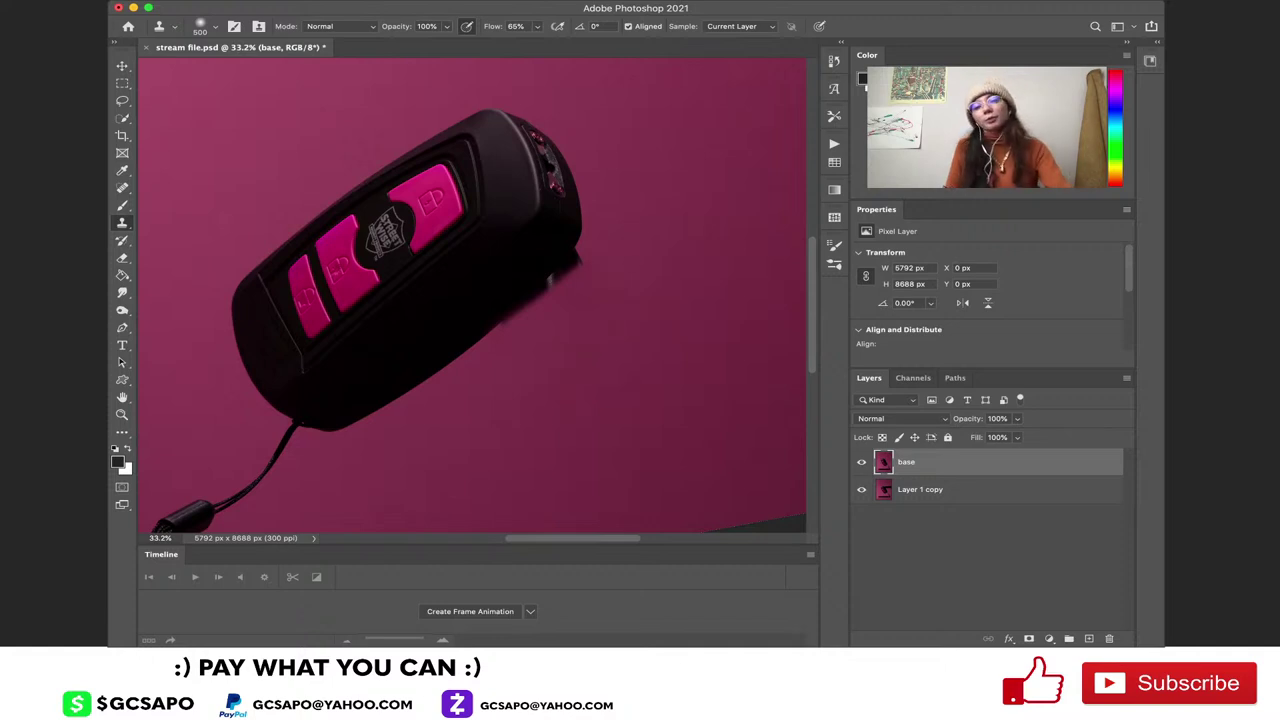
Try a size 500 clone stroke along the fob's rough edge where the clamp arm was attached, and undo it
mouse_move(472, 296)
mouse_down()
mouse_move(648, 358)
mouse_move(555, 365)
mouse_up()
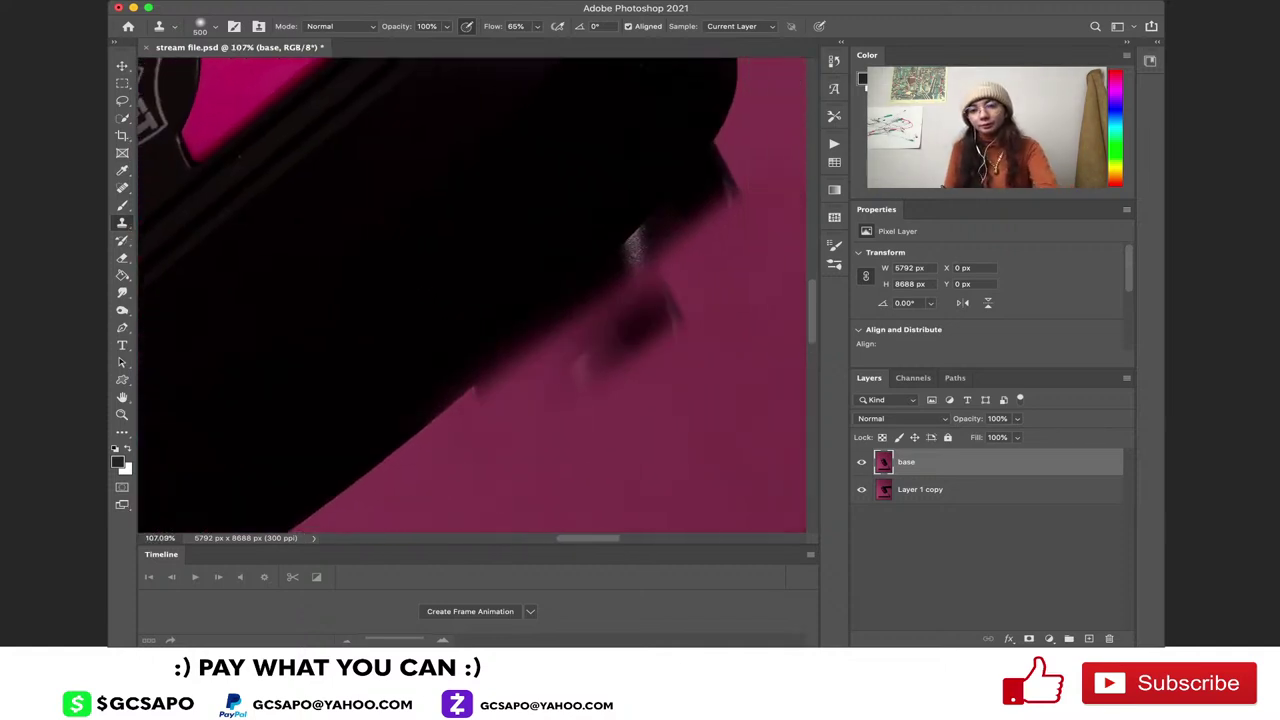
drag(622, 334, 550, 175)
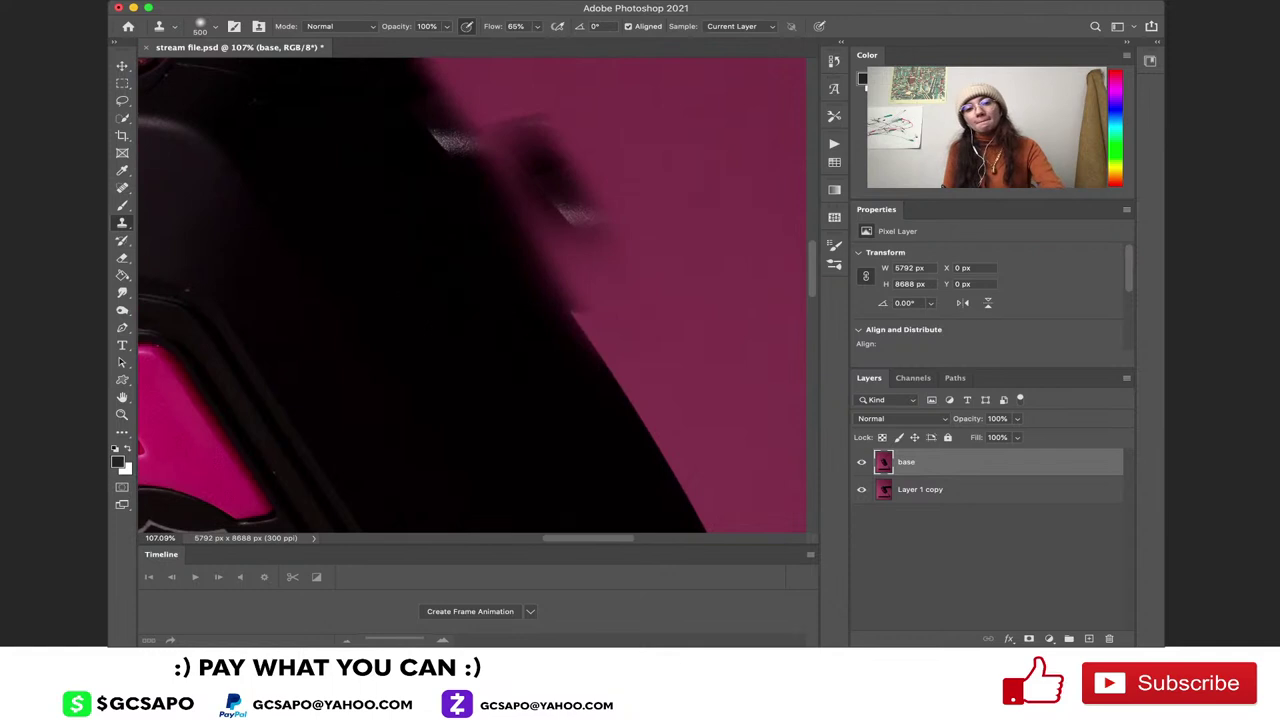
scroll(628, 355, down, 2)
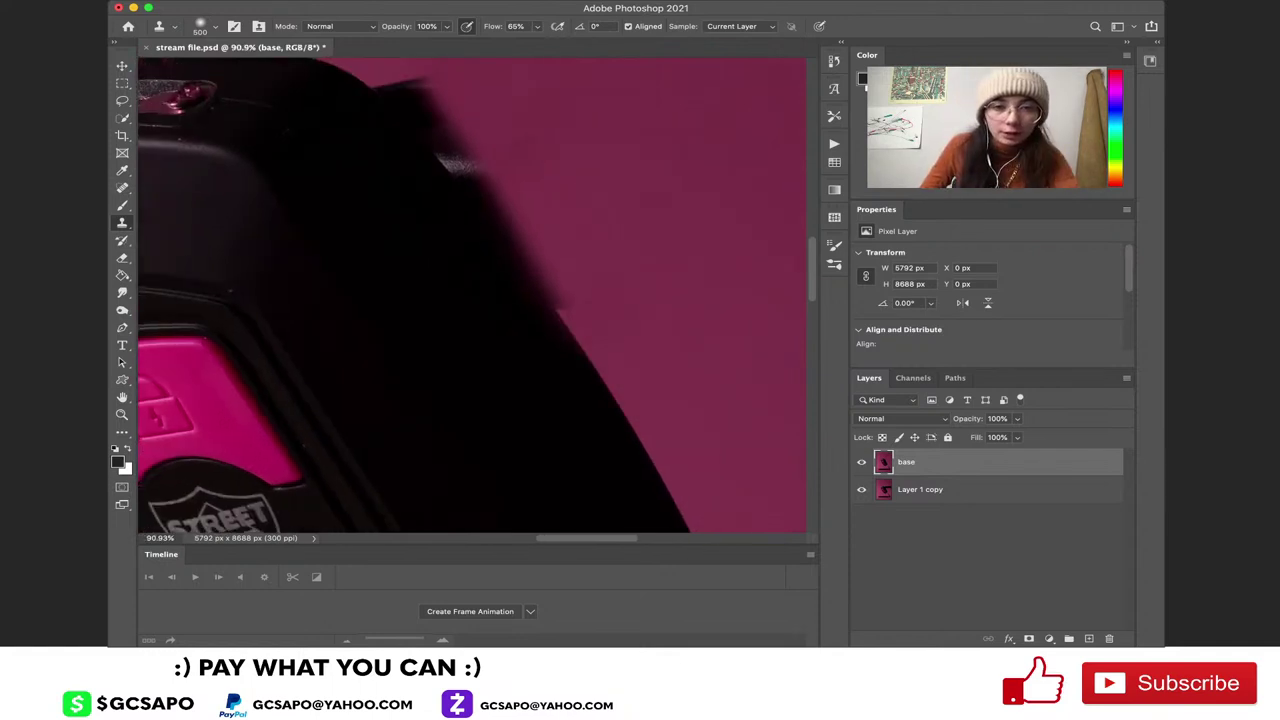
Reduce the Clone Stamp brush size to 35 for fine work along the fob's edge
key(bracketleft)
key(bracketleft)
key(bracketleft)
key(bracketleft)
key(bracketleft)
key(bracketleft)
key(bracketleft)
key(bracketleft)
key(bracketleft)
key(bracketleft)
key(bracketleft)
key(bracketleft)
key(bracketleft)
key(bracketleft)
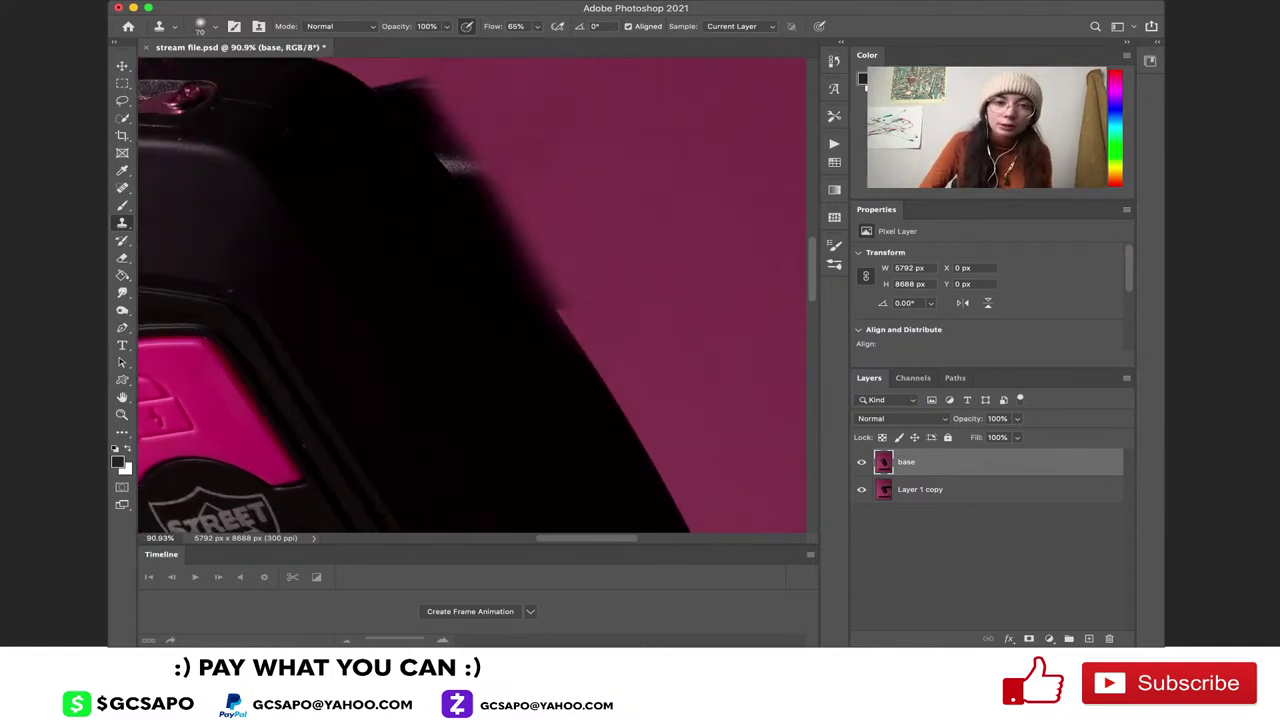
key(bracketleft)
key(bracketleft)
key(bracketleft)
key(bracketleft)
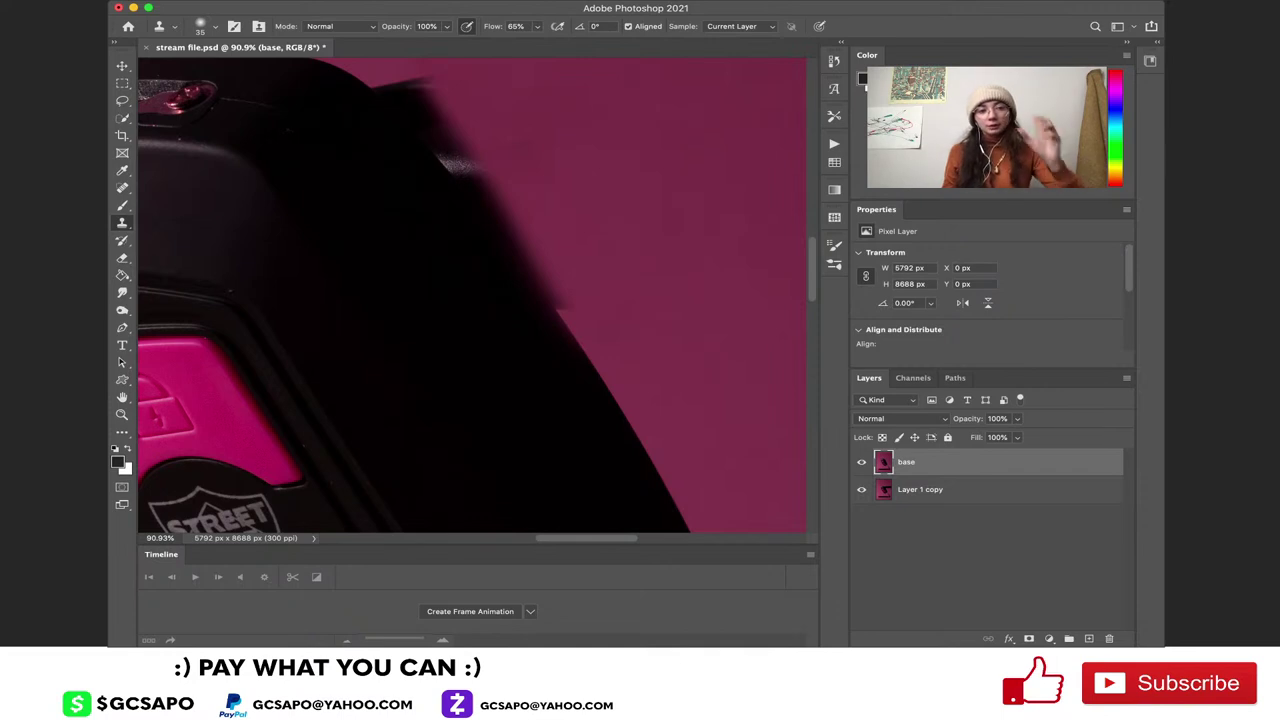
Set the Clone Stamp brush size to 125 and clone pink background over the upper part of the clamp remnant protruding from the fob's edge
scroll(549, 283, up, 3)
scroll(549, 283, right, 3)
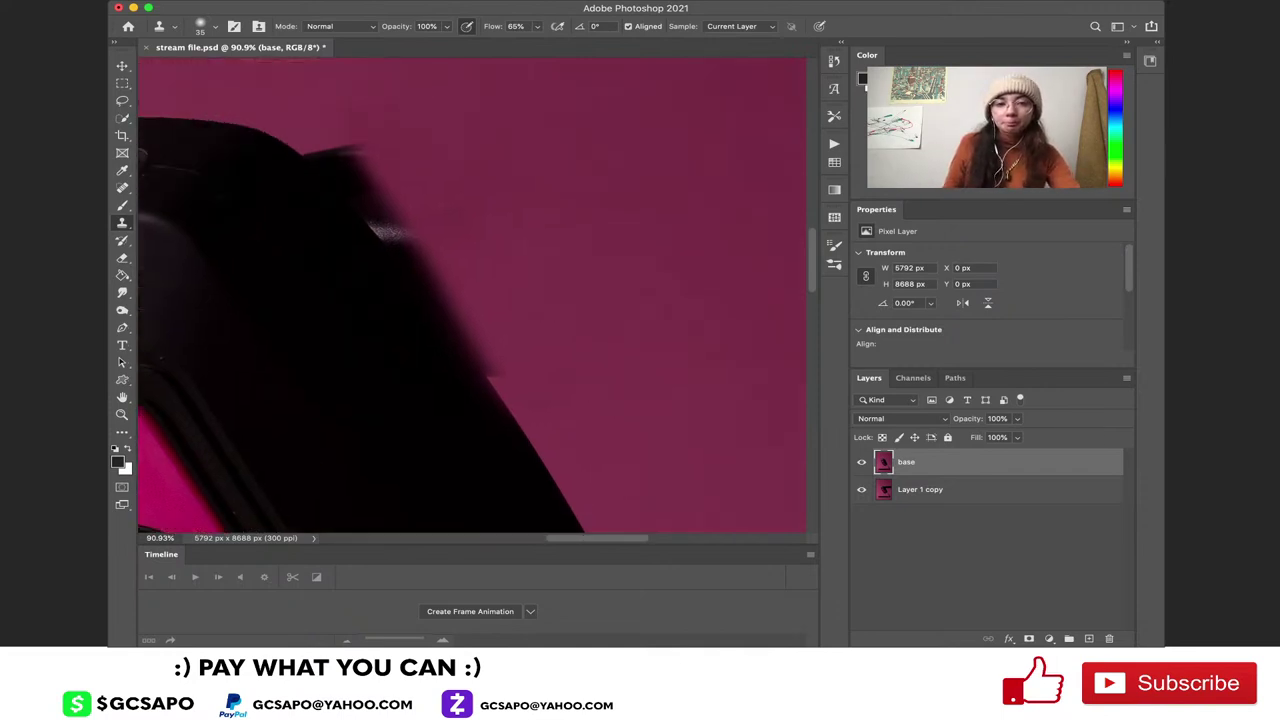
scroll(472, 295, up, 5)
scroll(472, 295, down, 3)
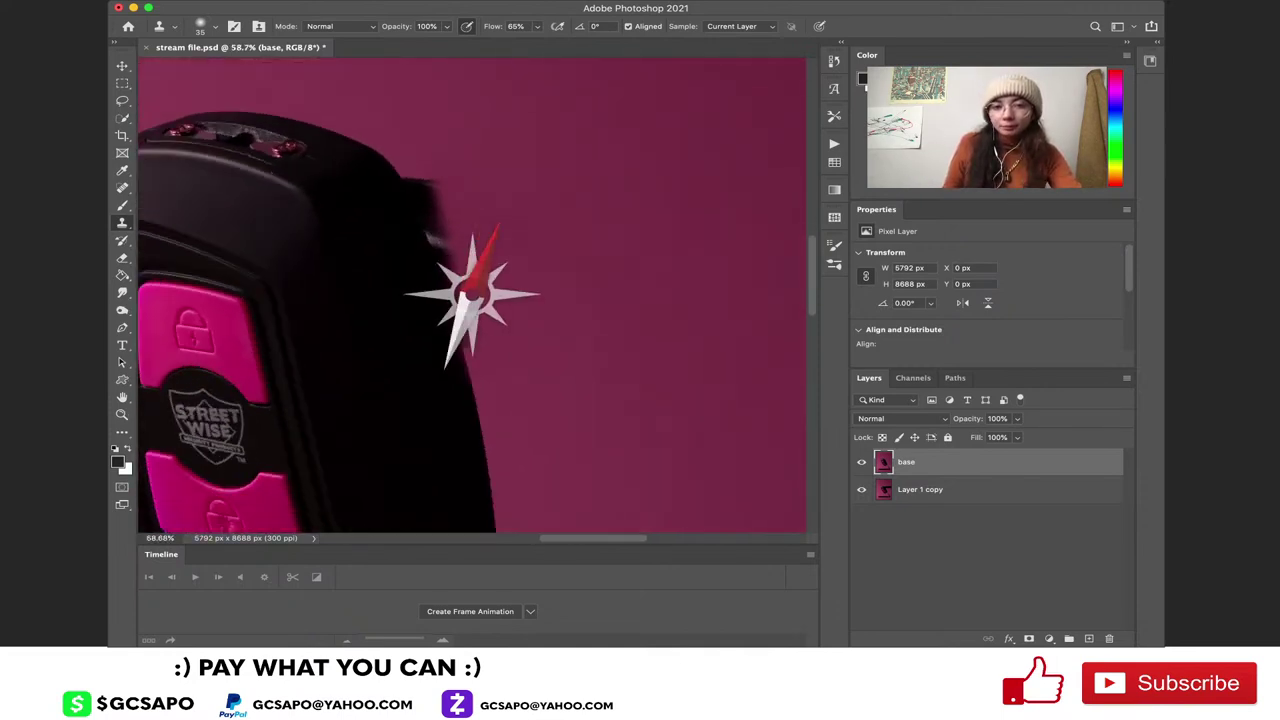
scroll(472, 295, up, 5)
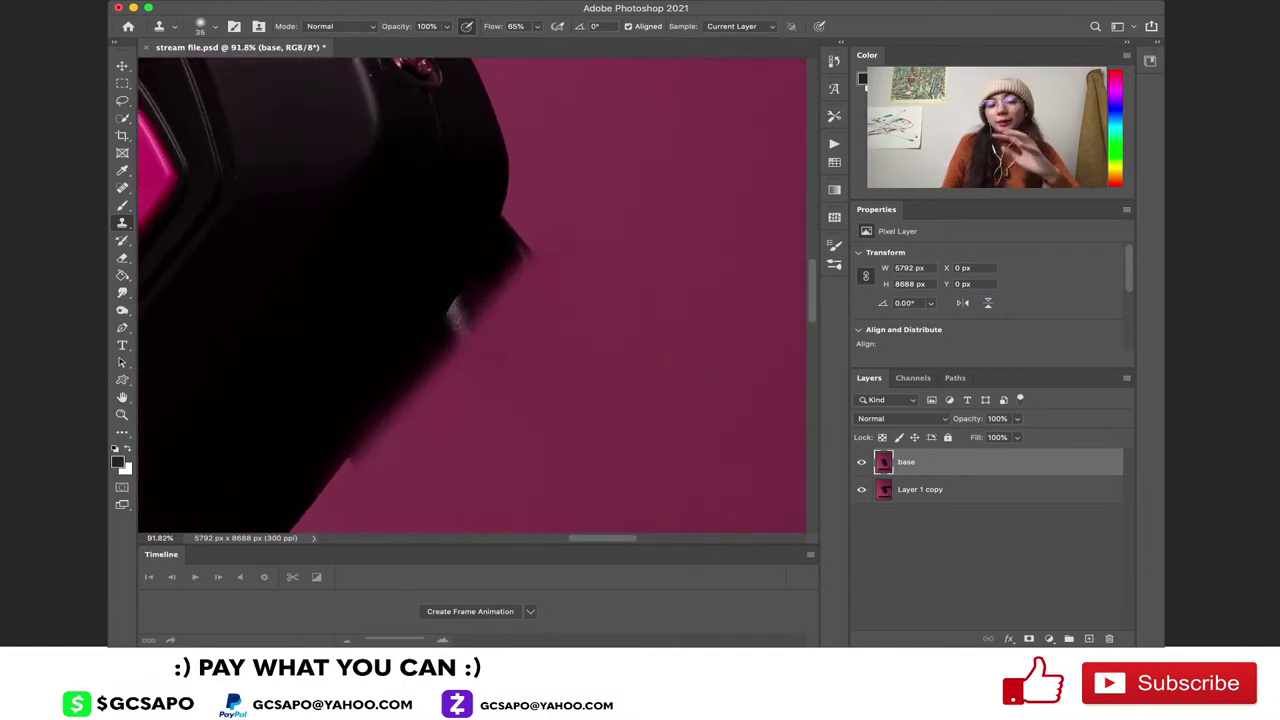
key(bracketright)
key(bracketright)
key(bracketright)
key(bracketright)
key(bracketright)
key(bracketright)
key(bracketright)
key(bracketright)
key(bracketright)
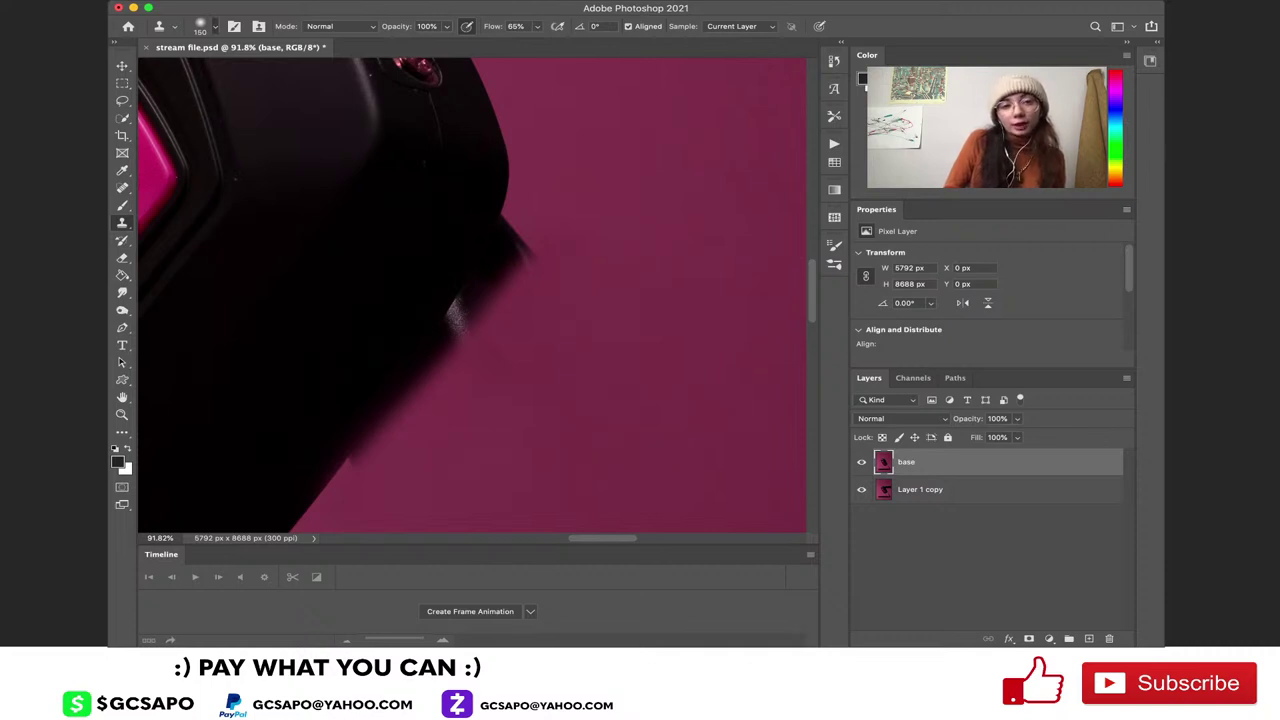
key(bracketleft)
click(480, 345)
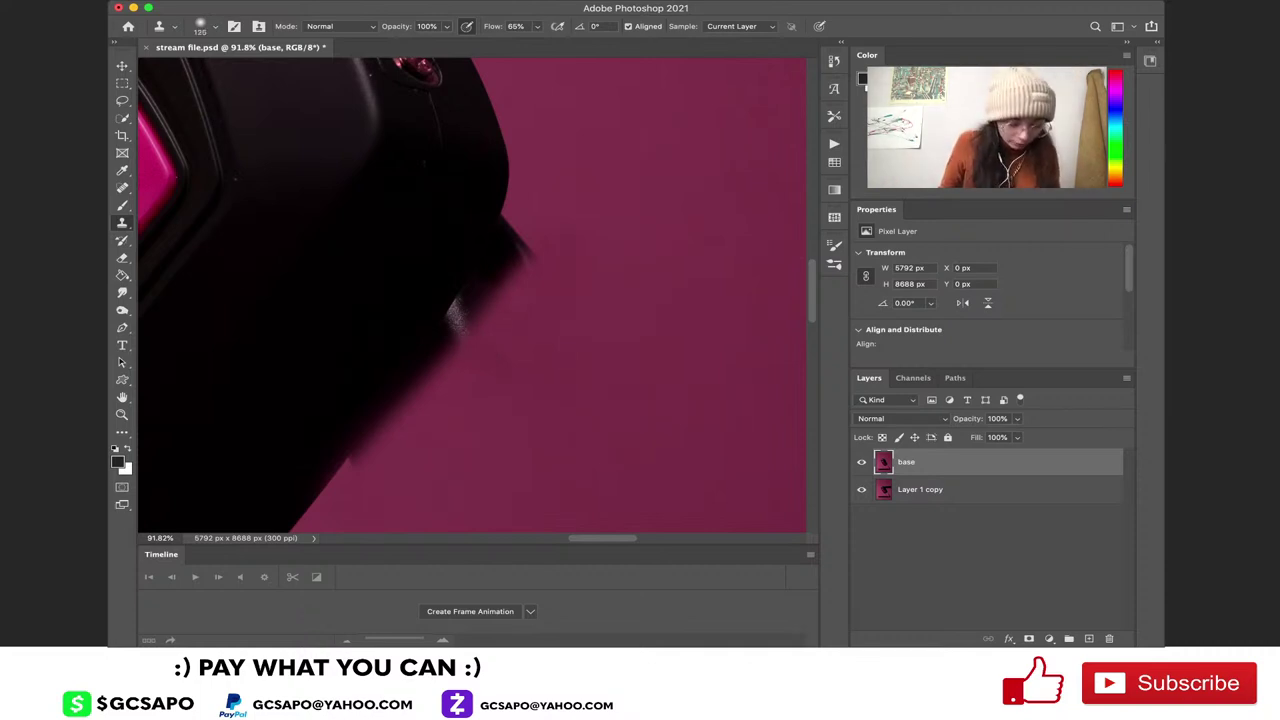
mouse_move(520, 250)
mouse_down()
mouse_move(505, 250)
mouse_move(482, 294)
mouse_move(489, 308)
mouse_move(492, 254)
mouse_move(472, 284)
mouse_move(480, 273)
mouse_up()
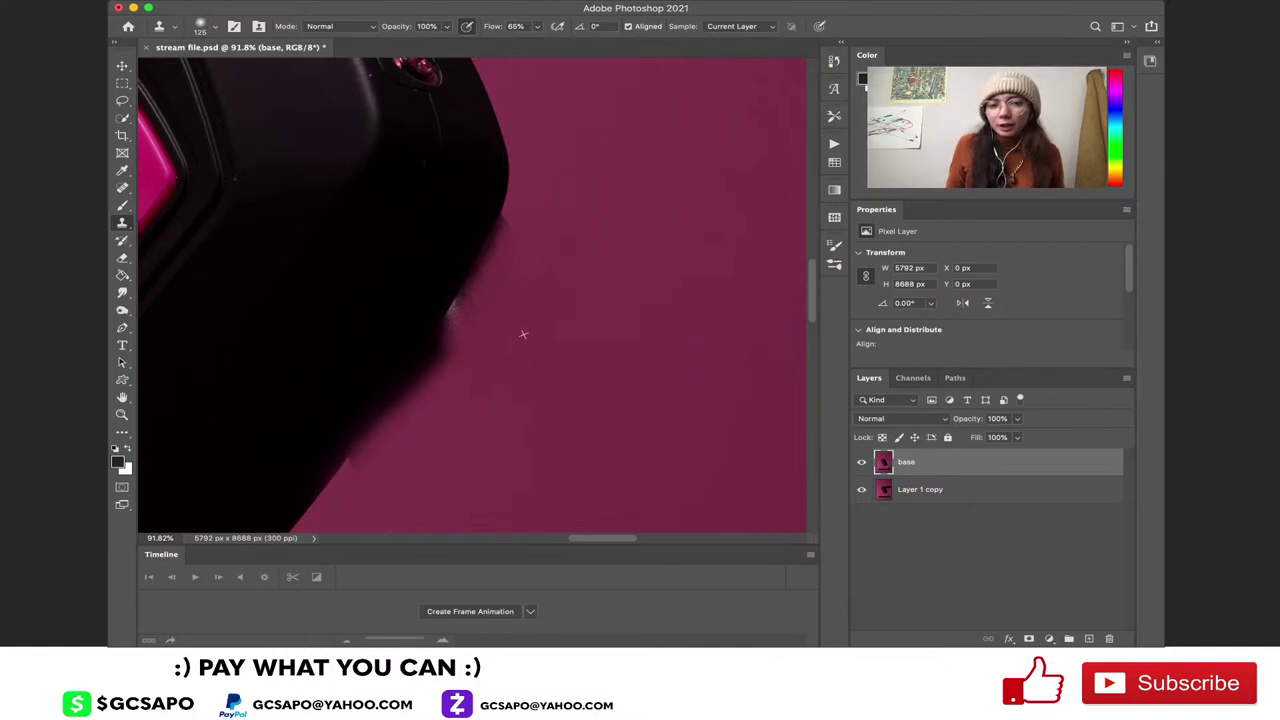
scroll(584, 273, down, 3)
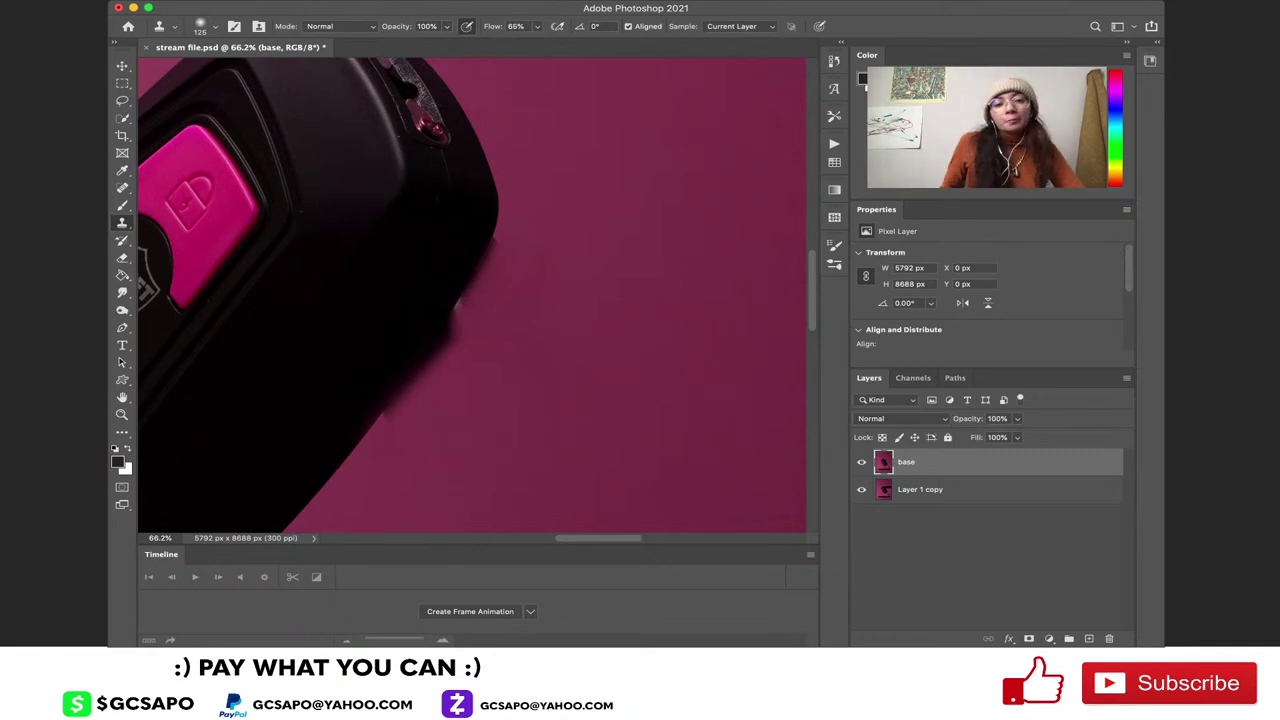
scroll(470, 295, down, 10)
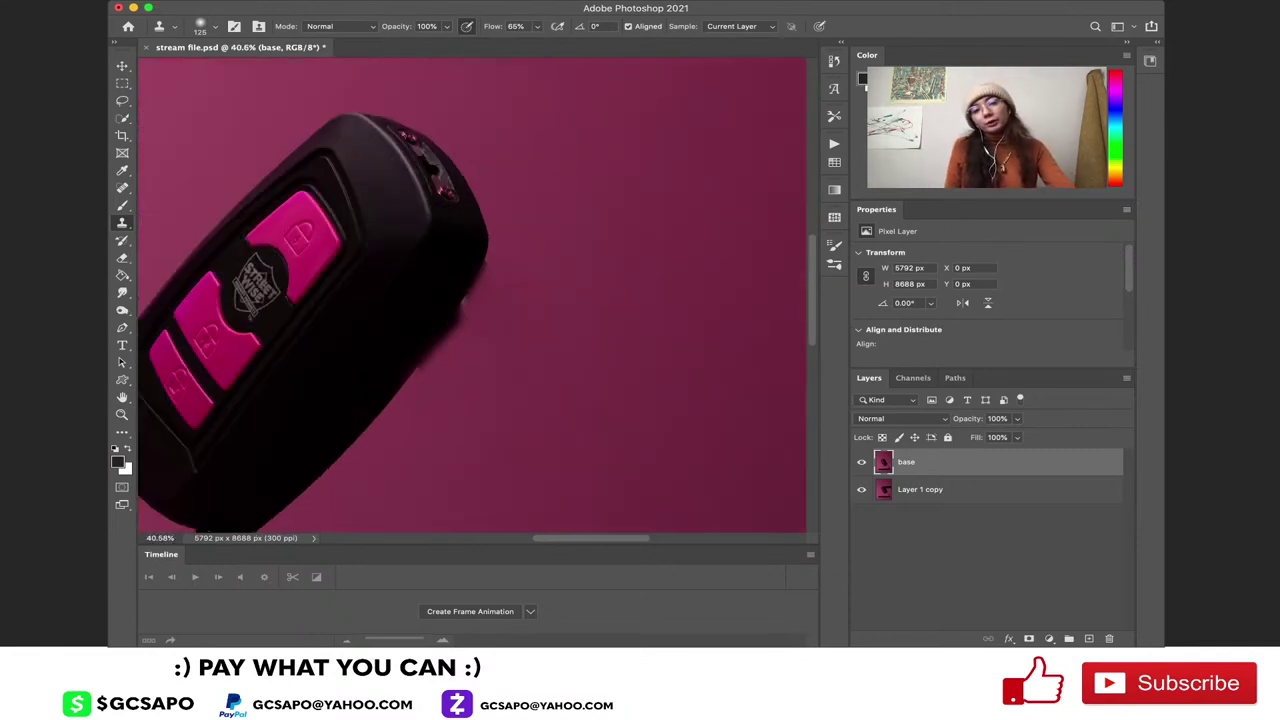
Examine the whole photo and the remaining clamp remnant along the fob's side edge
scroll(470, 295, down, 3)
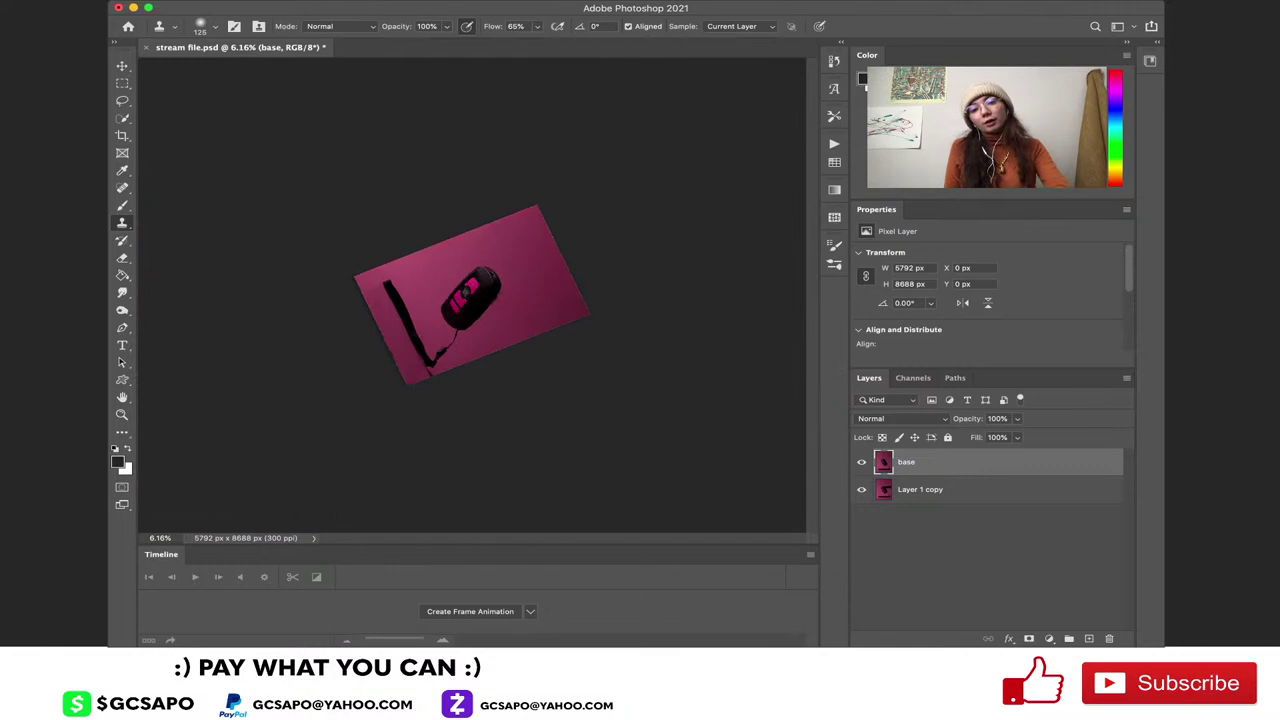
scroll(470, 295, down, 2)
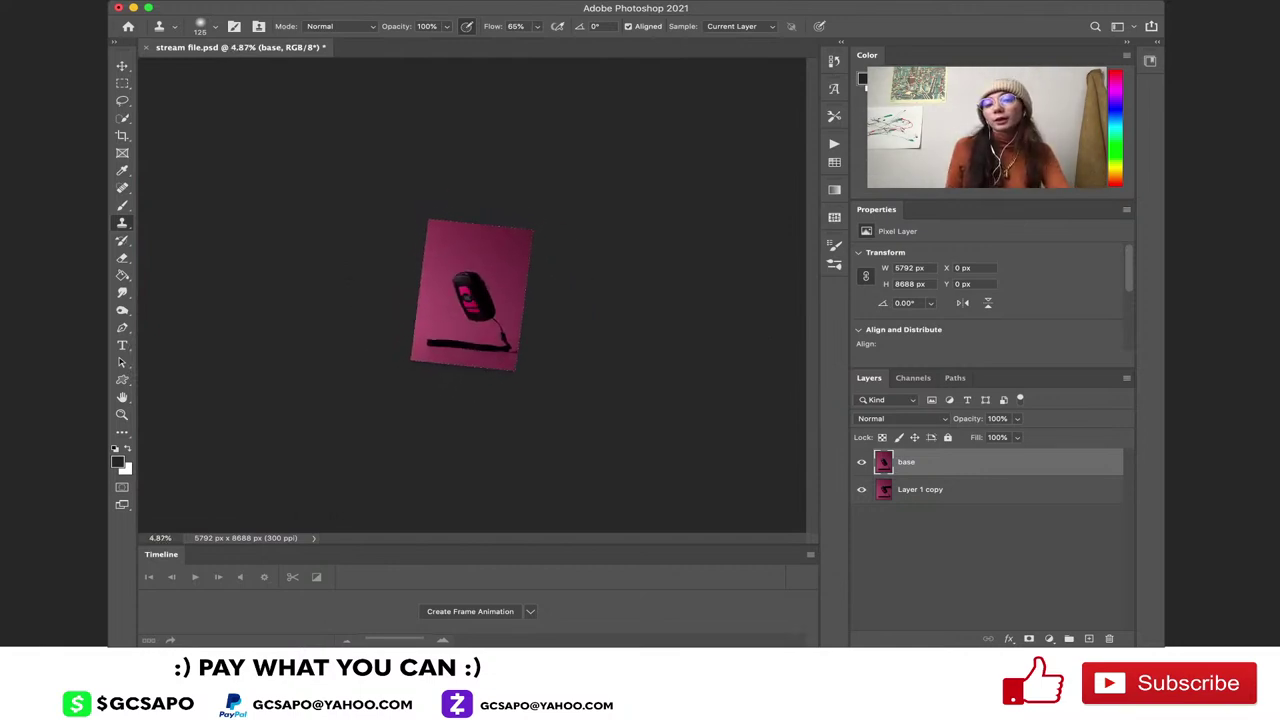
scroll(472, 295, down, 3)
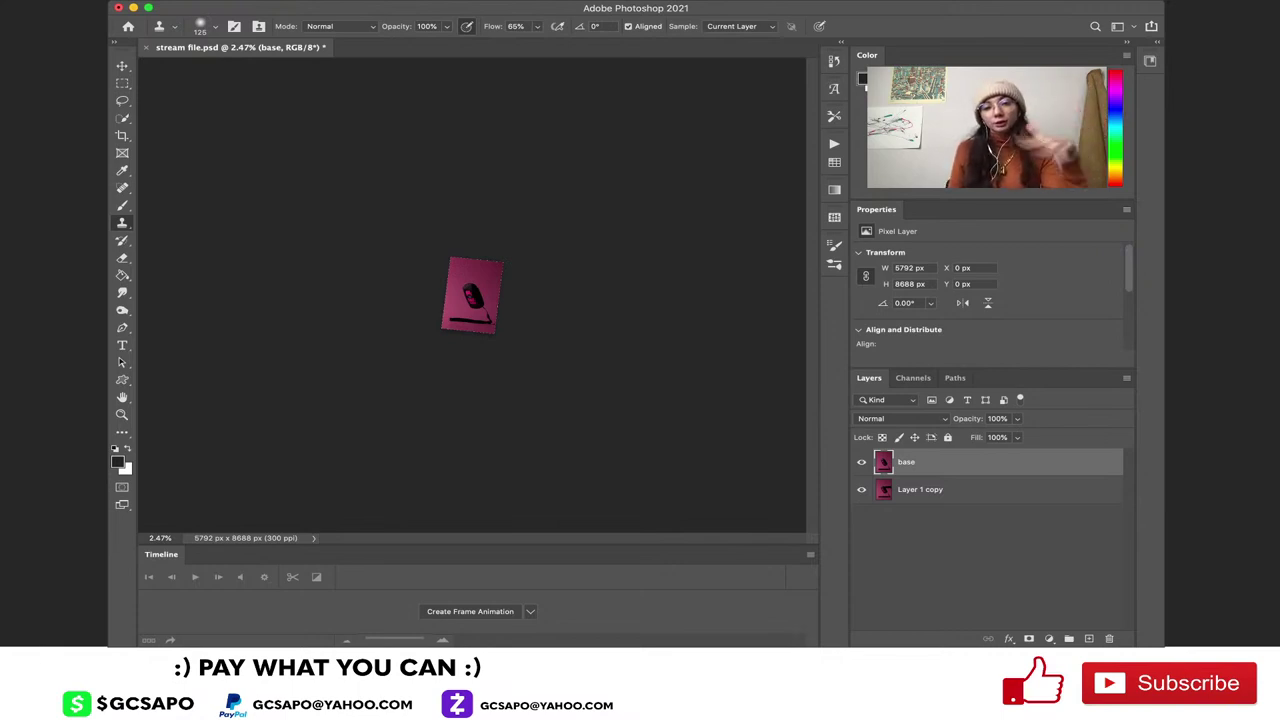
scroll(472, 295, up, 4)
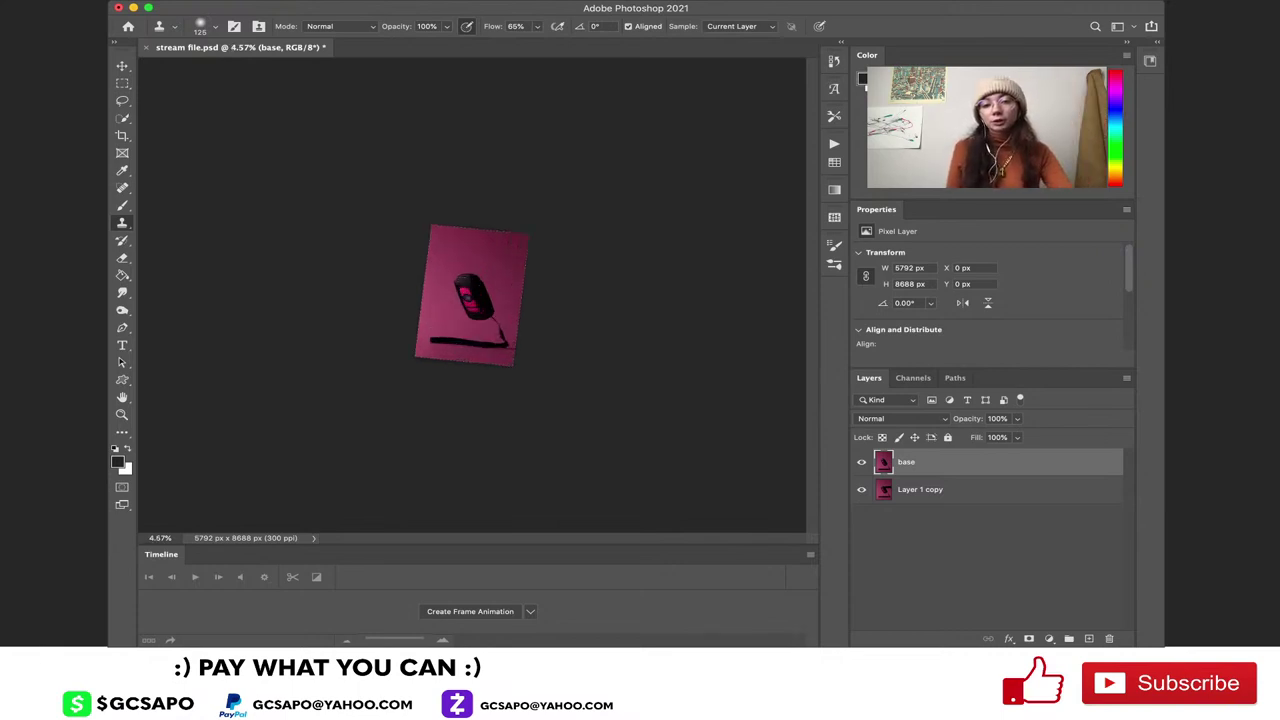
scroll(472, 295, up, 8)
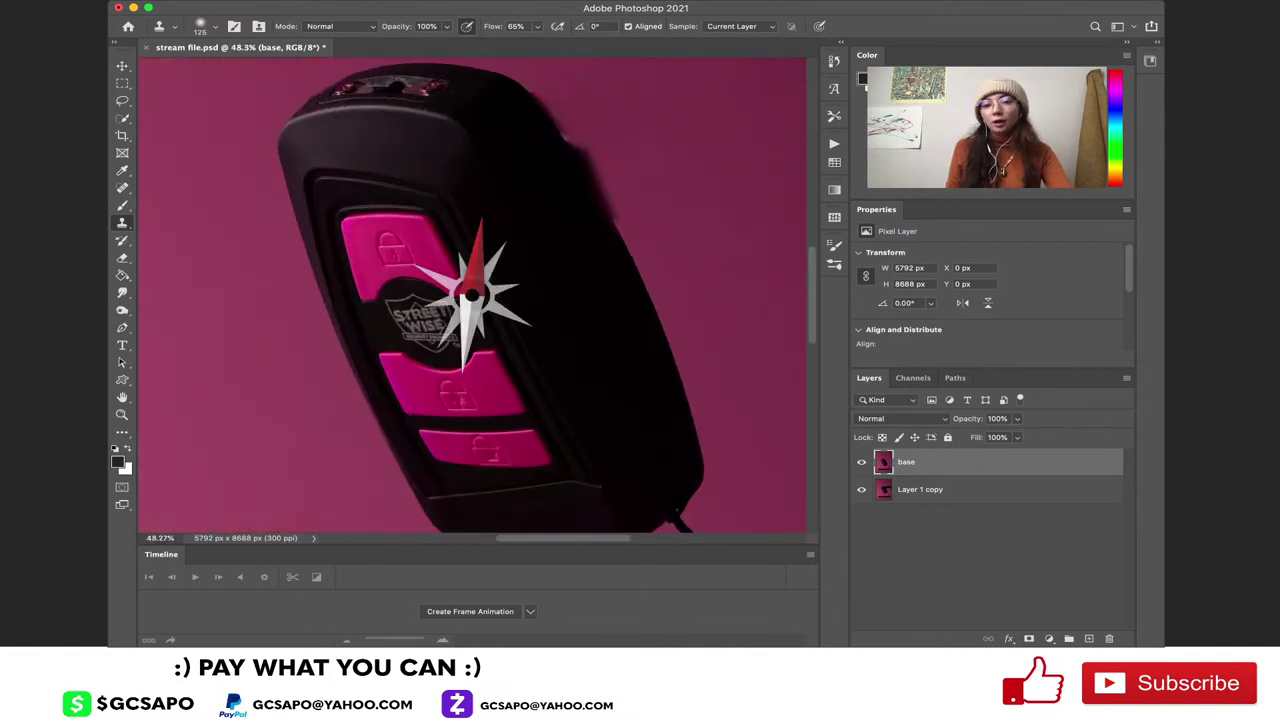
scroll(472, 295, right, 4)
scroll(472, 295, up, 3)
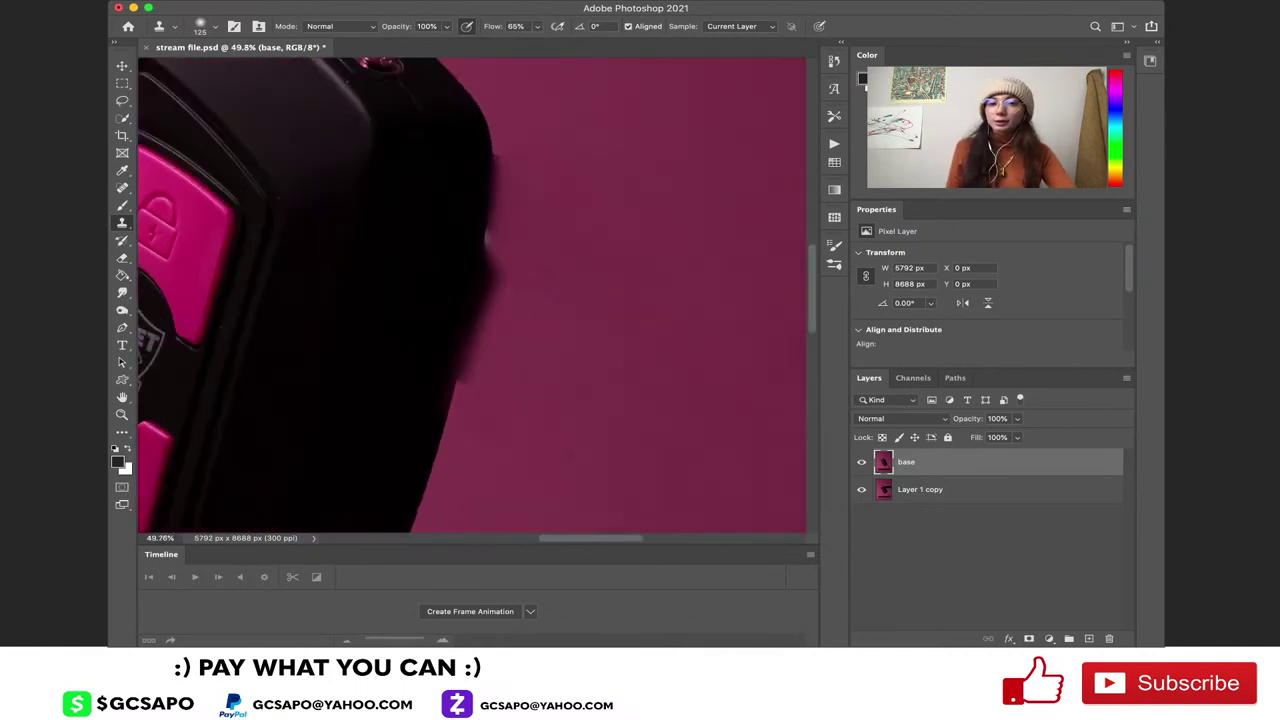
scroll(472, 295, down, 1)
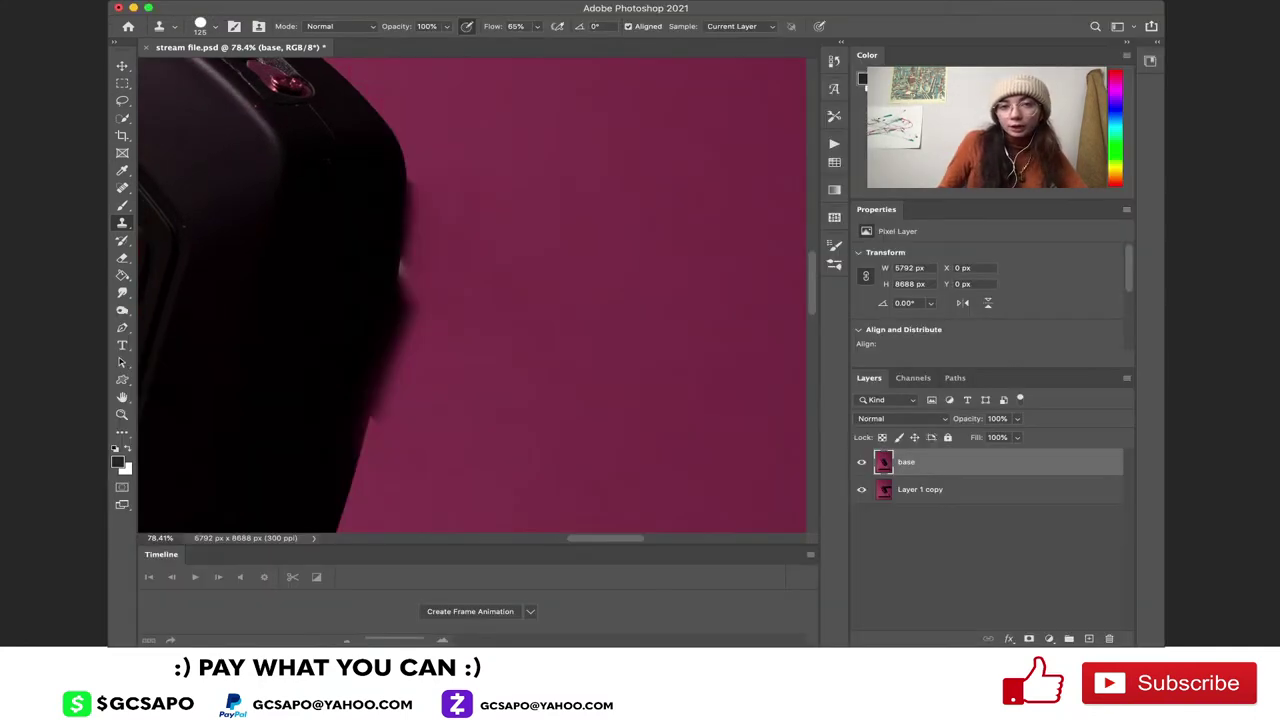
Set the Clone Stamp flow to 91% and reduce the brush size to 60
key(shift+7)
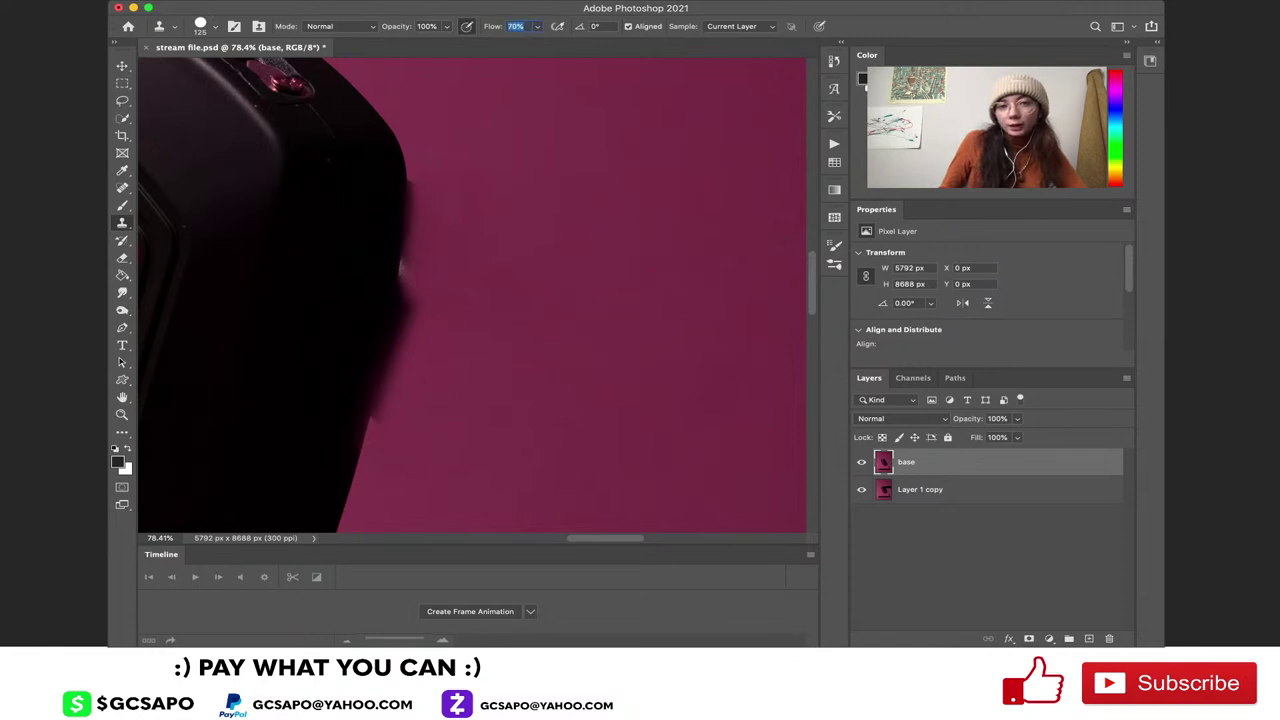
key(Up)
key(Up)
key(Up)
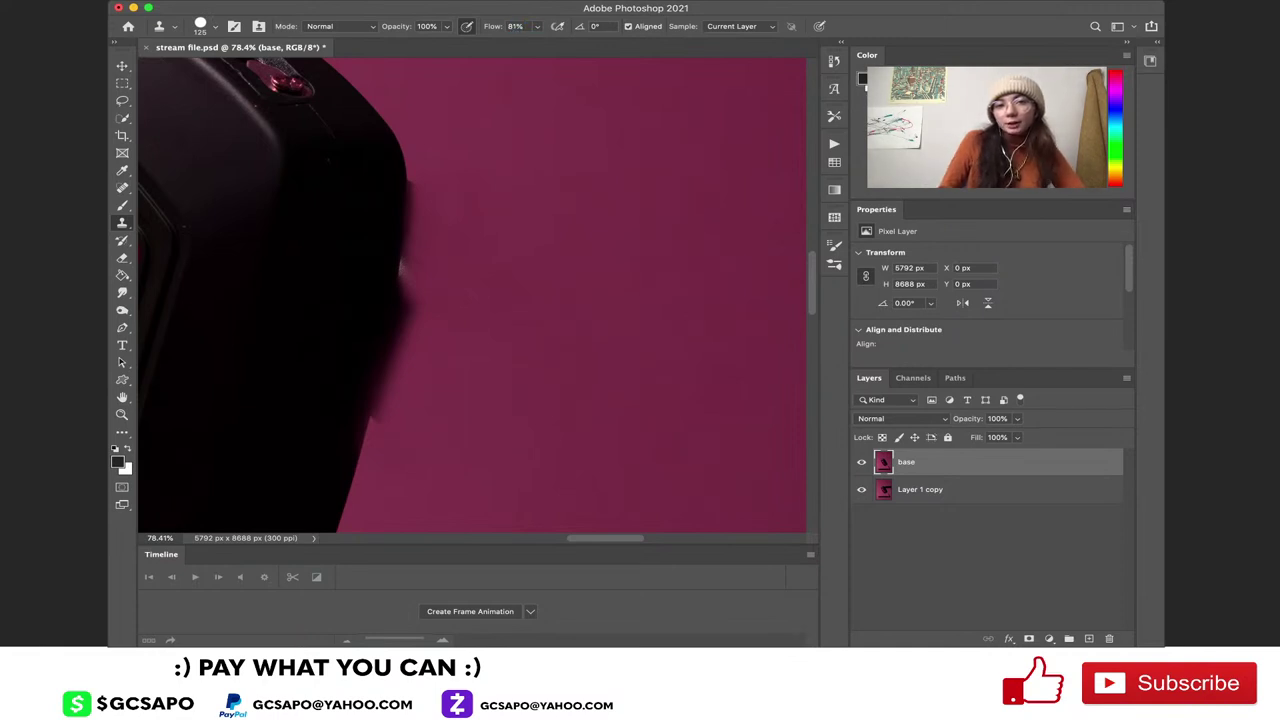
key(shift+9)
key(shift+1)
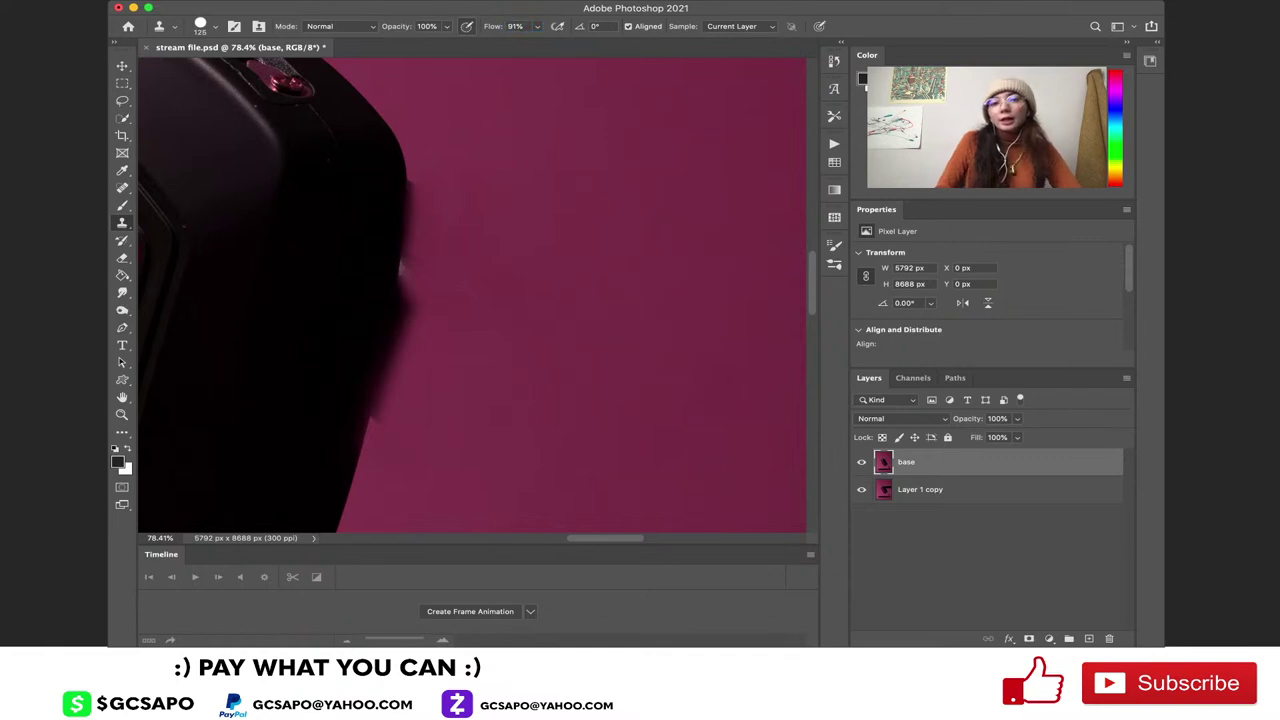
key(bracketleft)
key(bracketleft)
key(bracketleft)
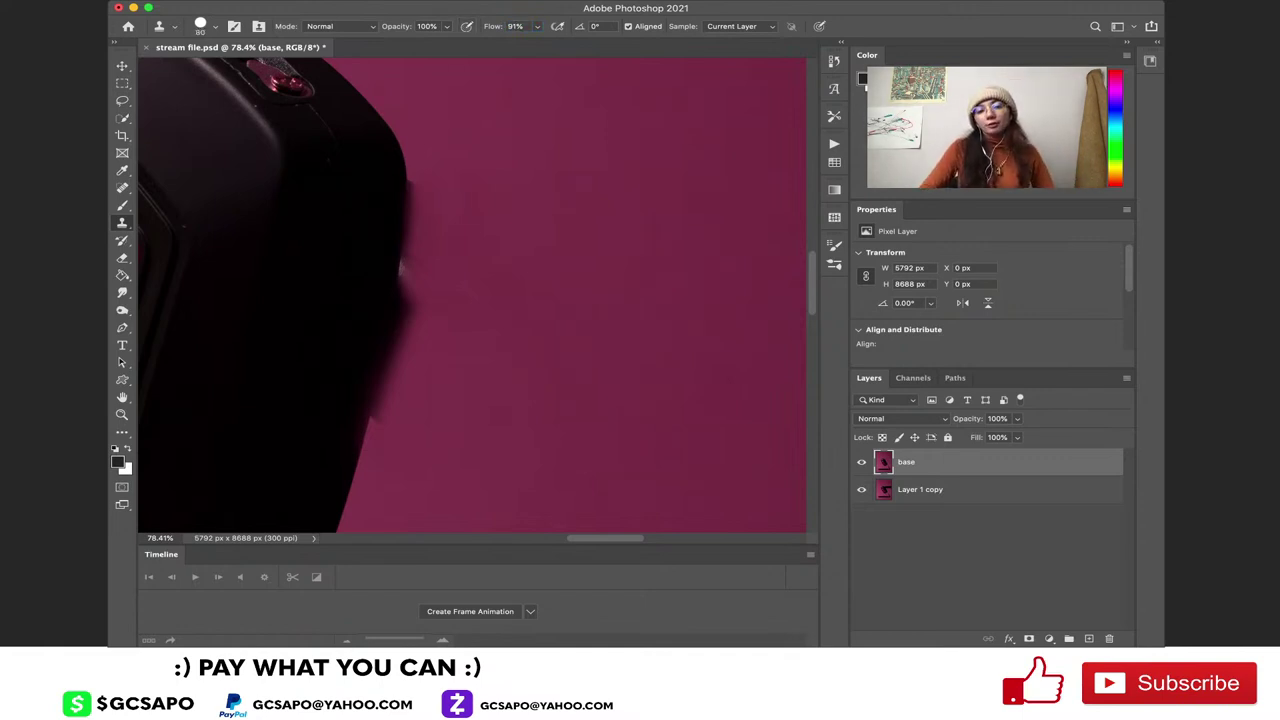
Set the Clone Stamp brush size to 100 and clone pink background over the lower part of the blurry remnant on the fob's edge
scroll(399, 351, up, 3)
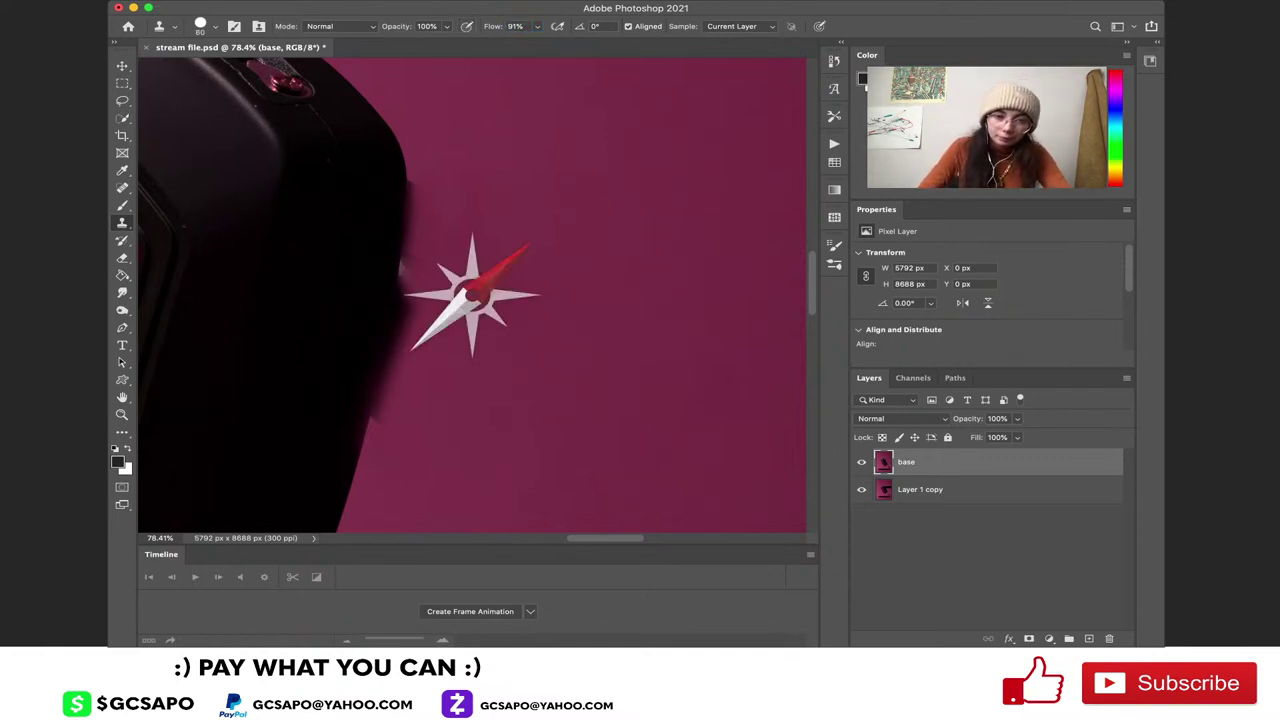
scroll(399, 351, down, 3)
scroll(404, 346, down, 1)
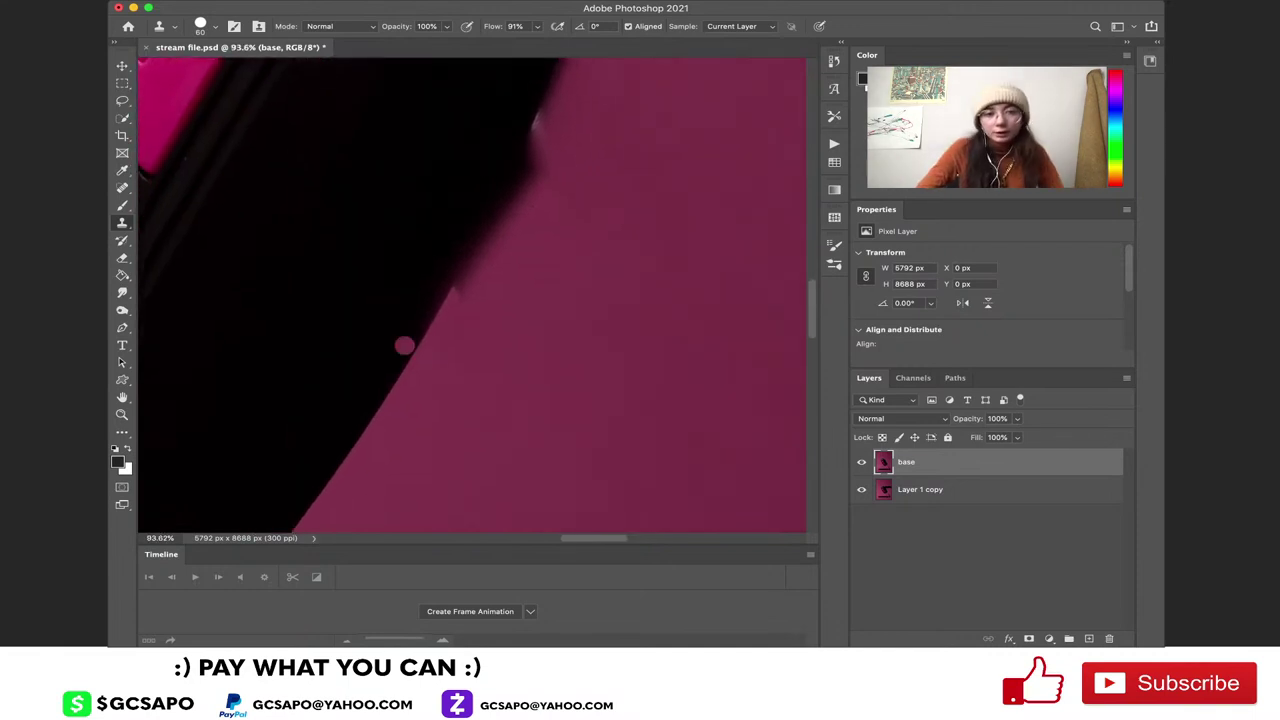
key(bracketright)
key(bracketright)
key(bracketright)
key(bracketright)
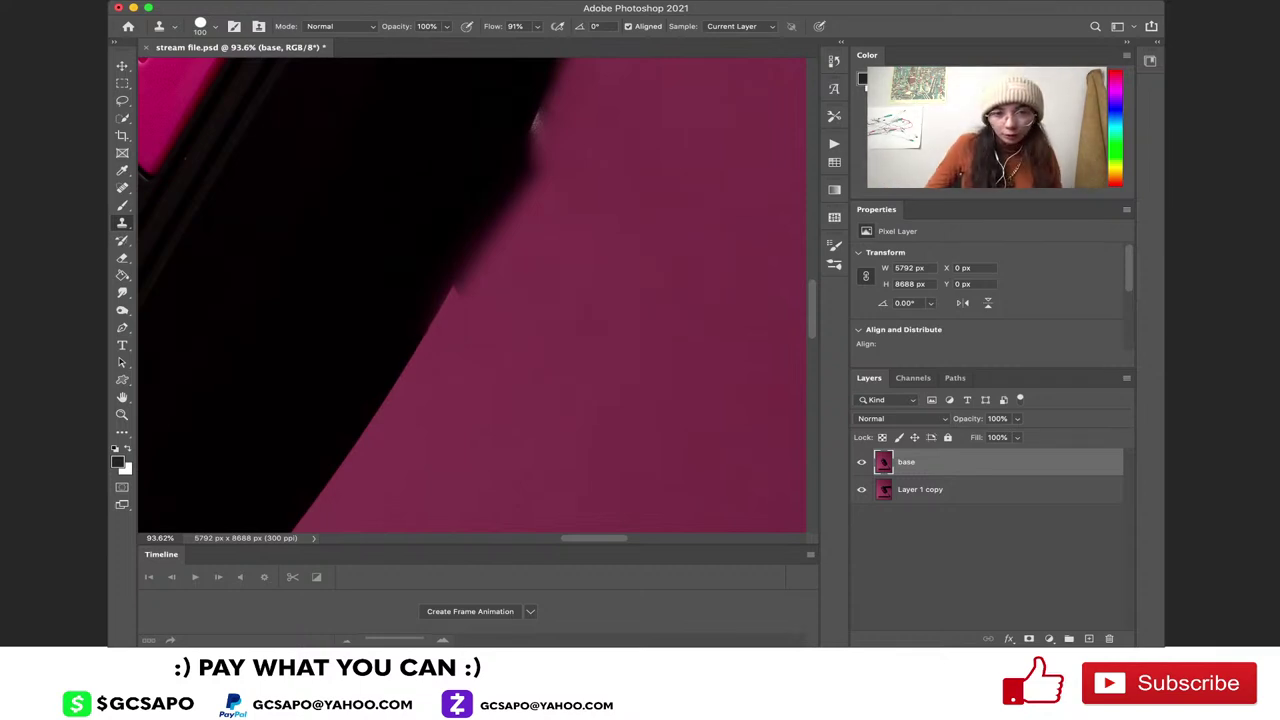
click(464, 285)
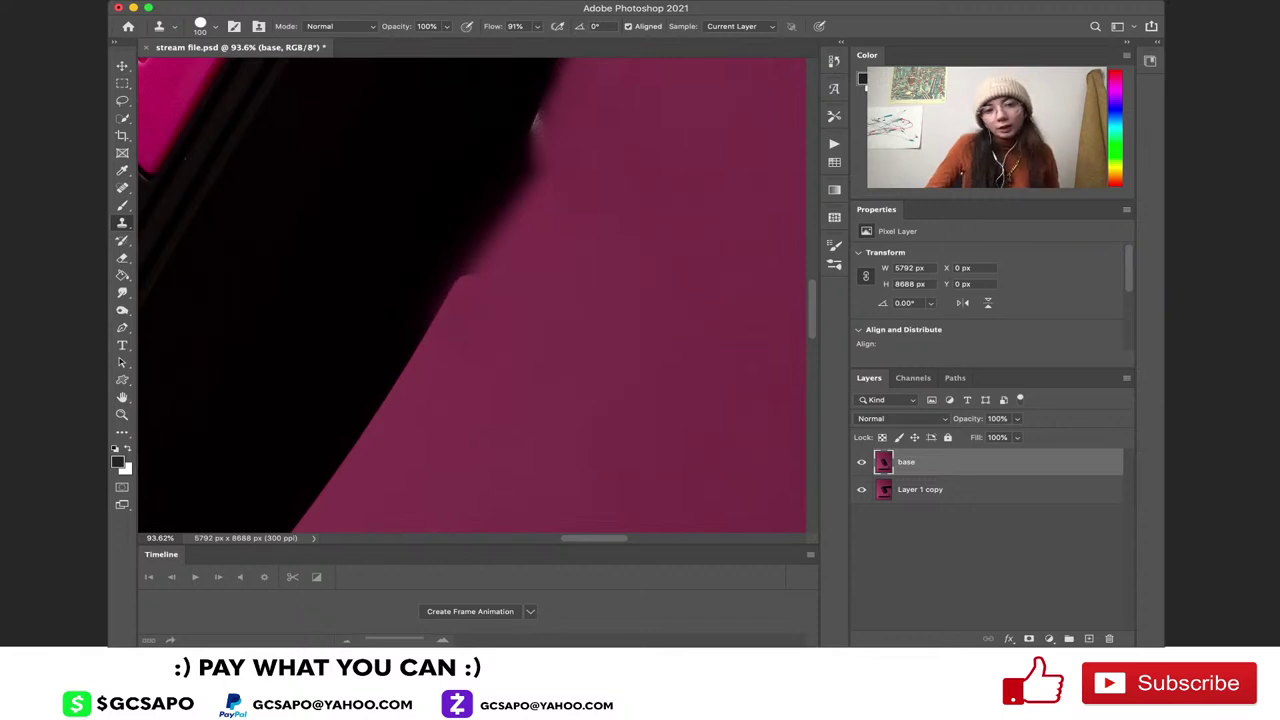
drag(466, 292, 488, 240)
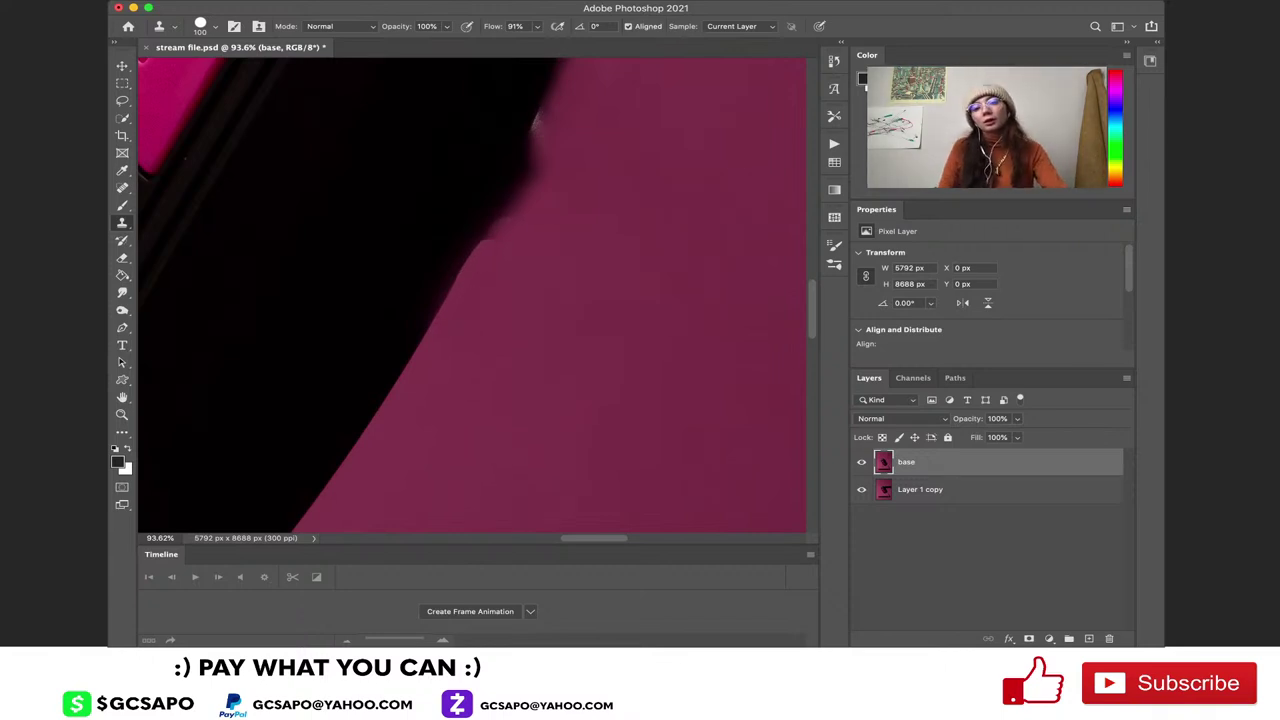
Set the Clone Stamp brush size to 150 and clone pink background over the rest of the remnant along the fob's edge
scroll(477, 290, down, 3)
scroll(462, 280, down, 3)
scroll(462, 280, up, 5)
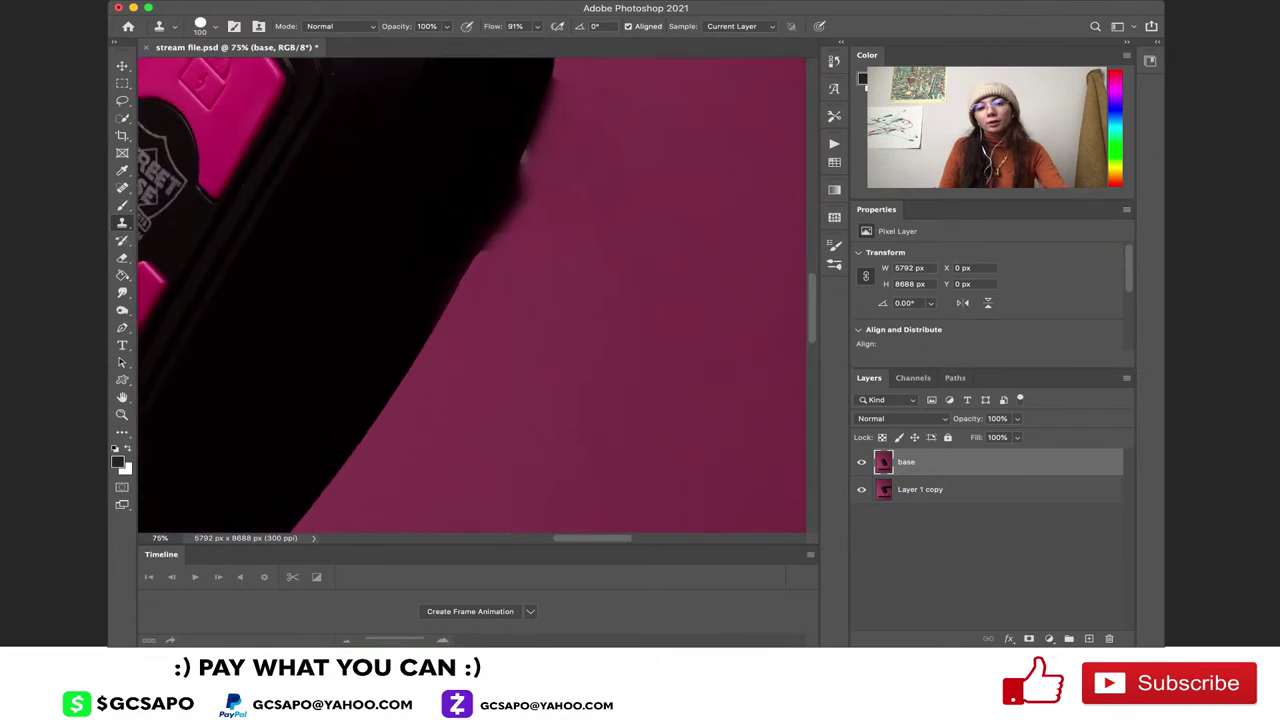
scroll(462, 280, up, 2)
scroll(471, 288, down, 3)
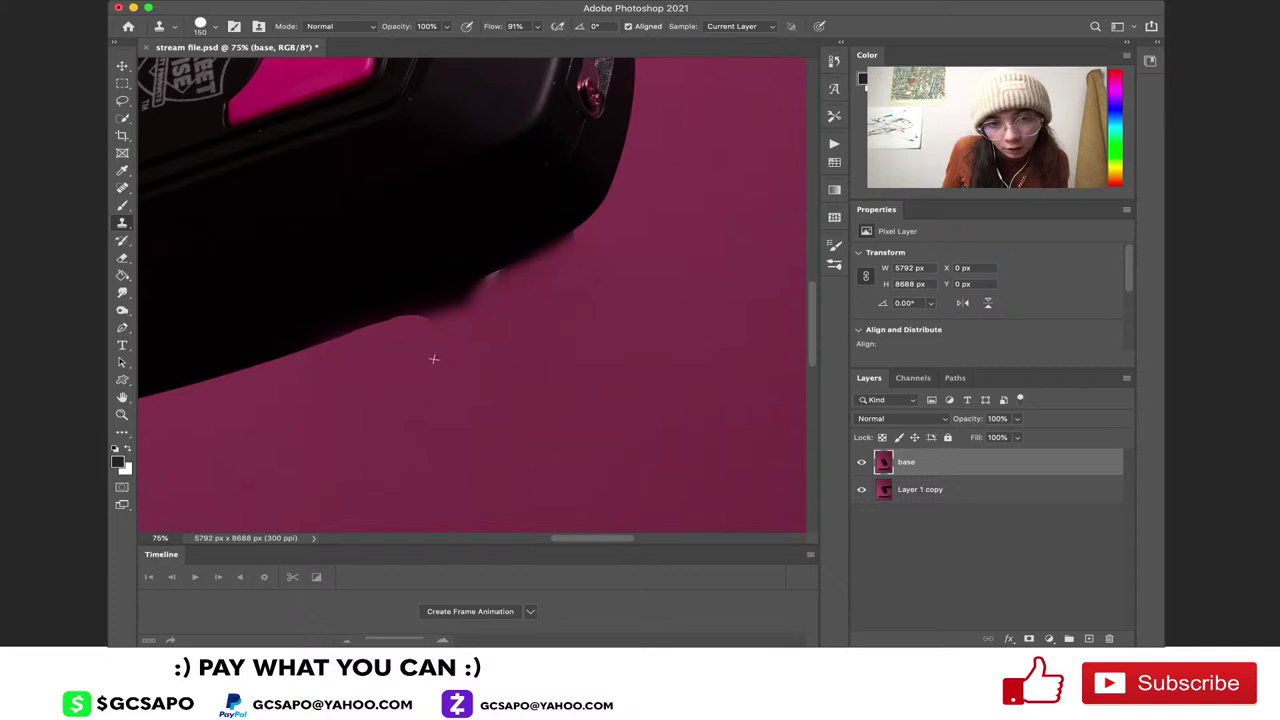
drag(434, 358, 606, 271)
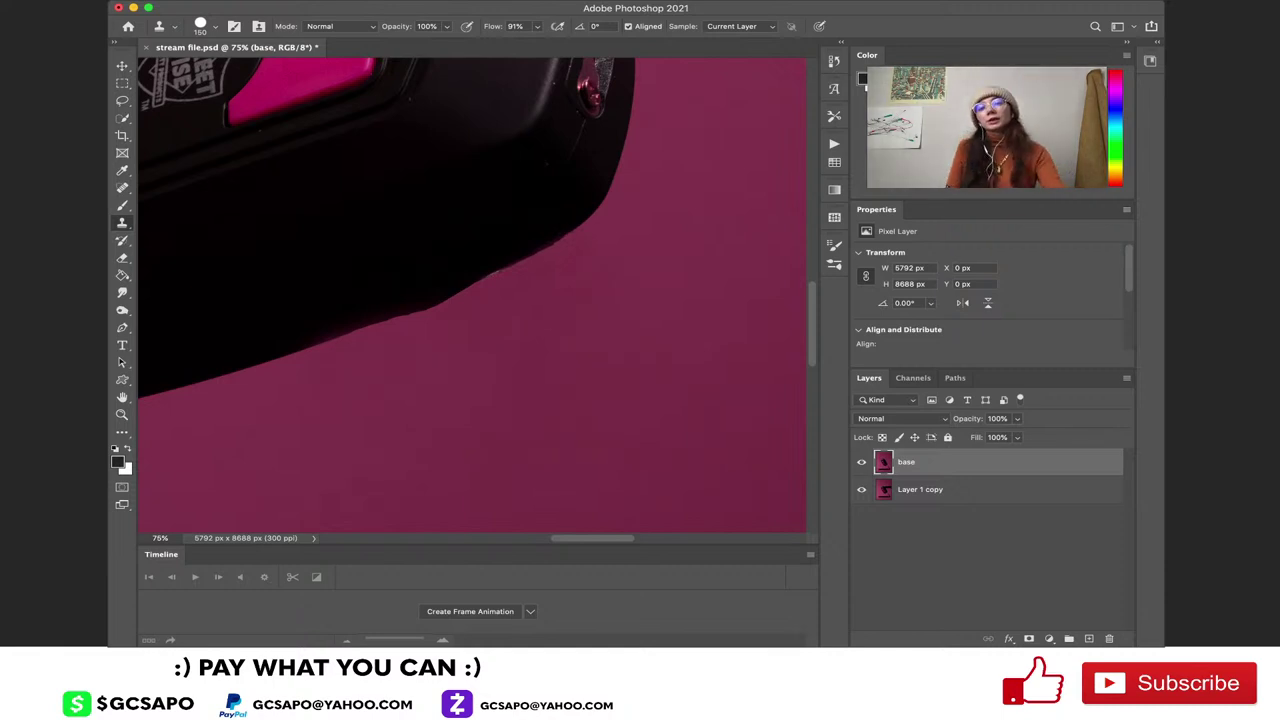
Inspect the retouched fob edge from near and far for remaining unevenness
key(super+minus)
key(super+minus)
scroll(425, 283, down, 1)
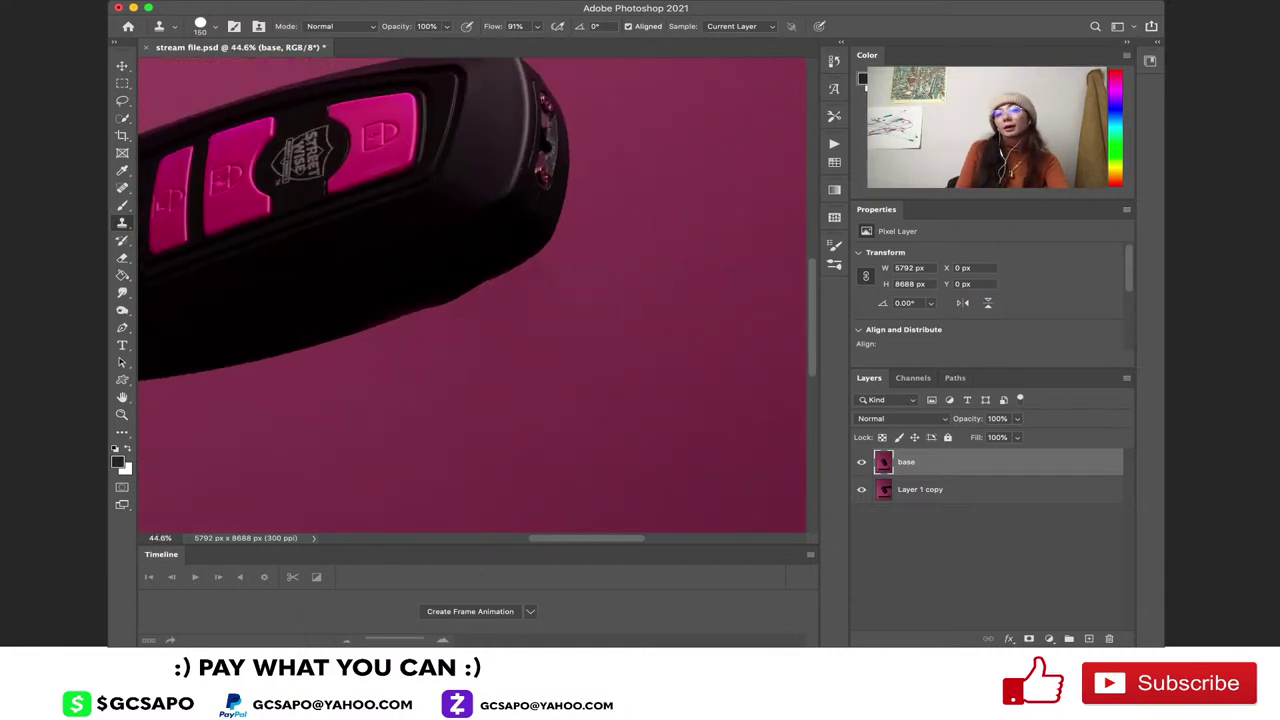
scroll(478, 282, up, 3)
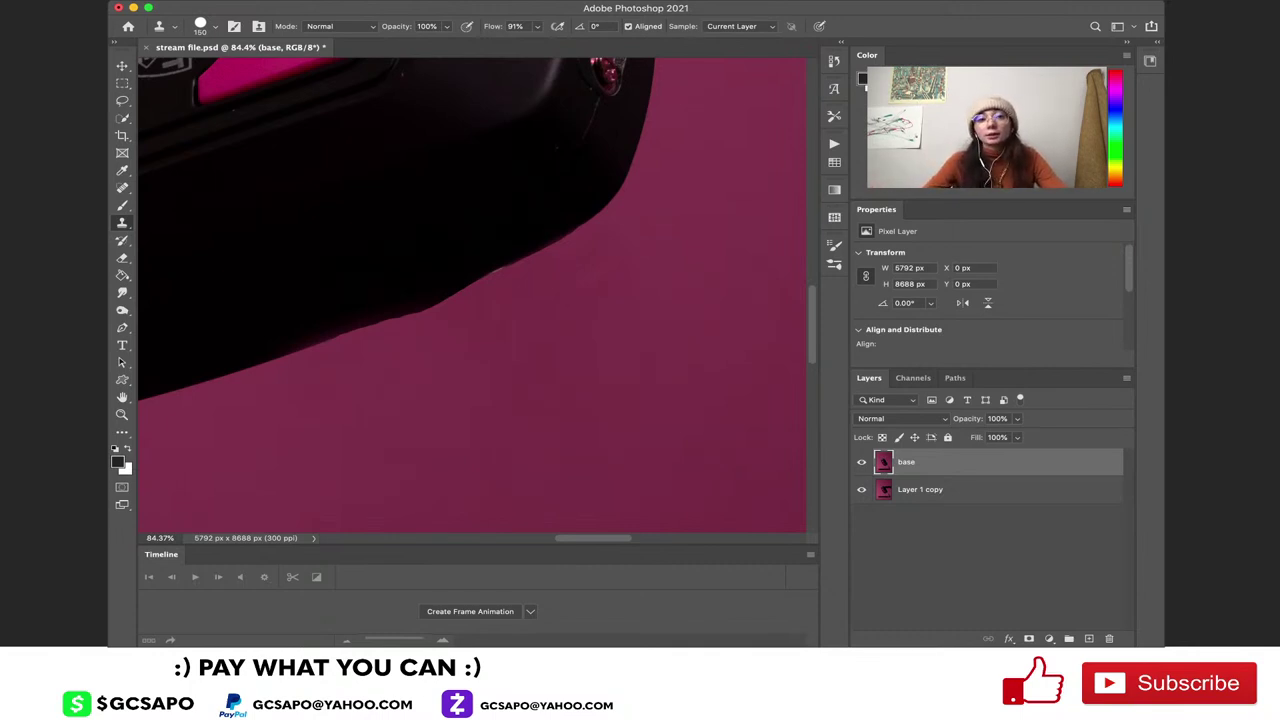
scroll(470, 281, down, 3)
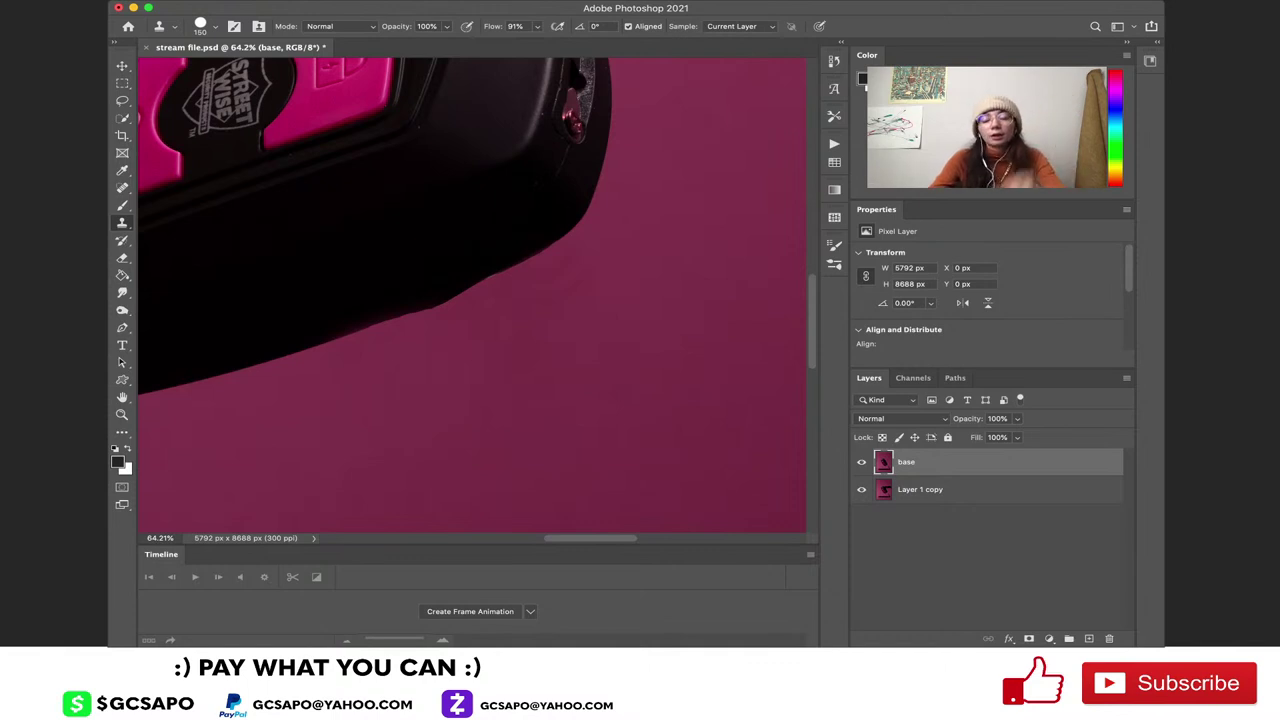
scroll(470, 296, up, 5)
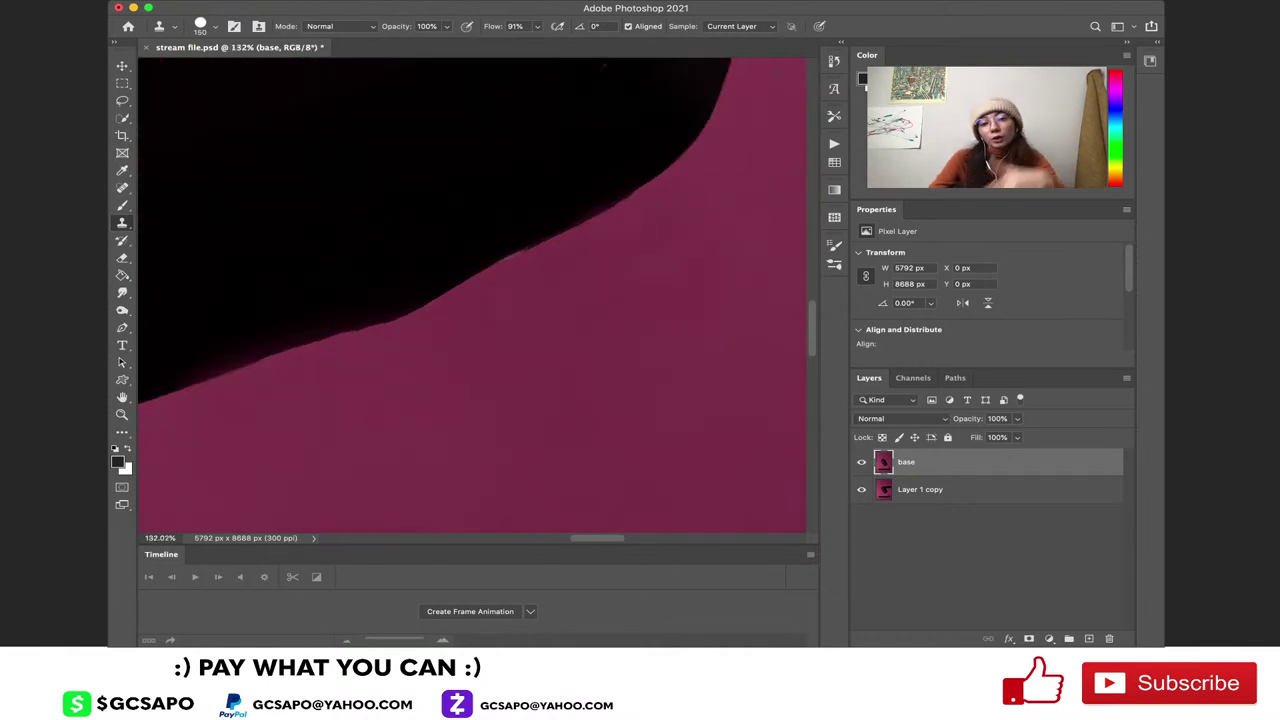
scroll(472, 295, down, 2)
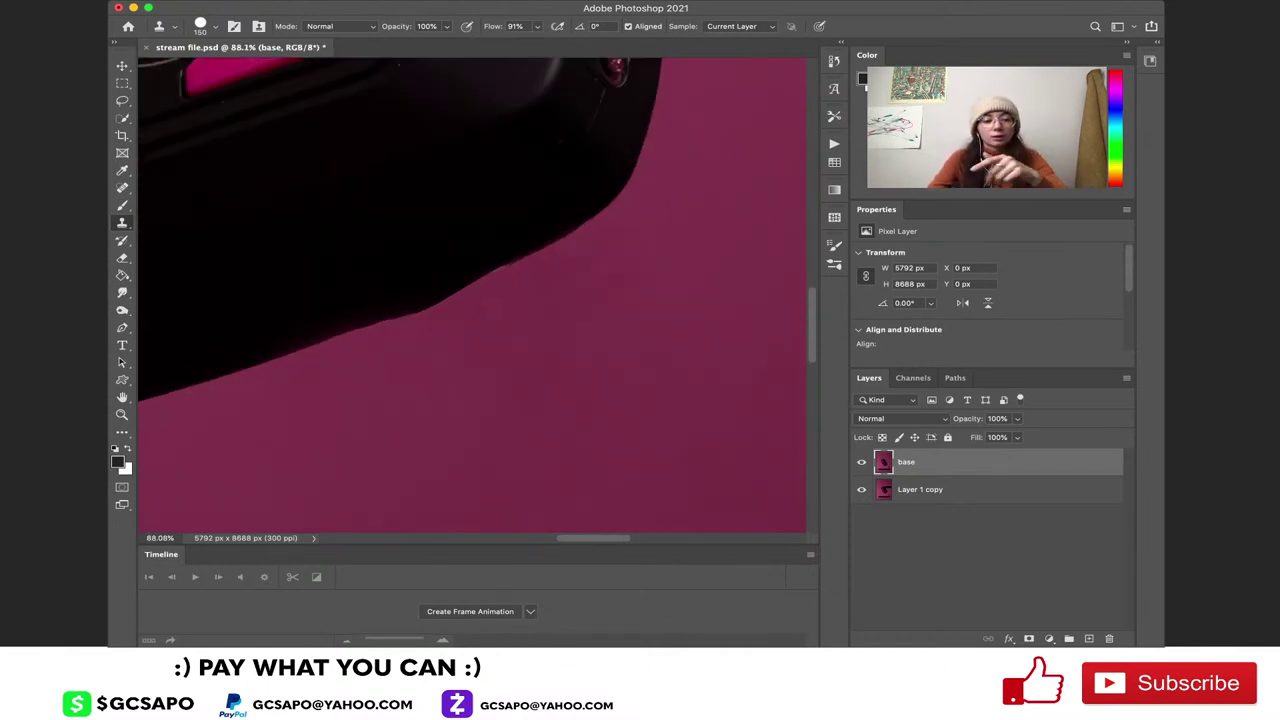
scroll(400, 320, up, 2)
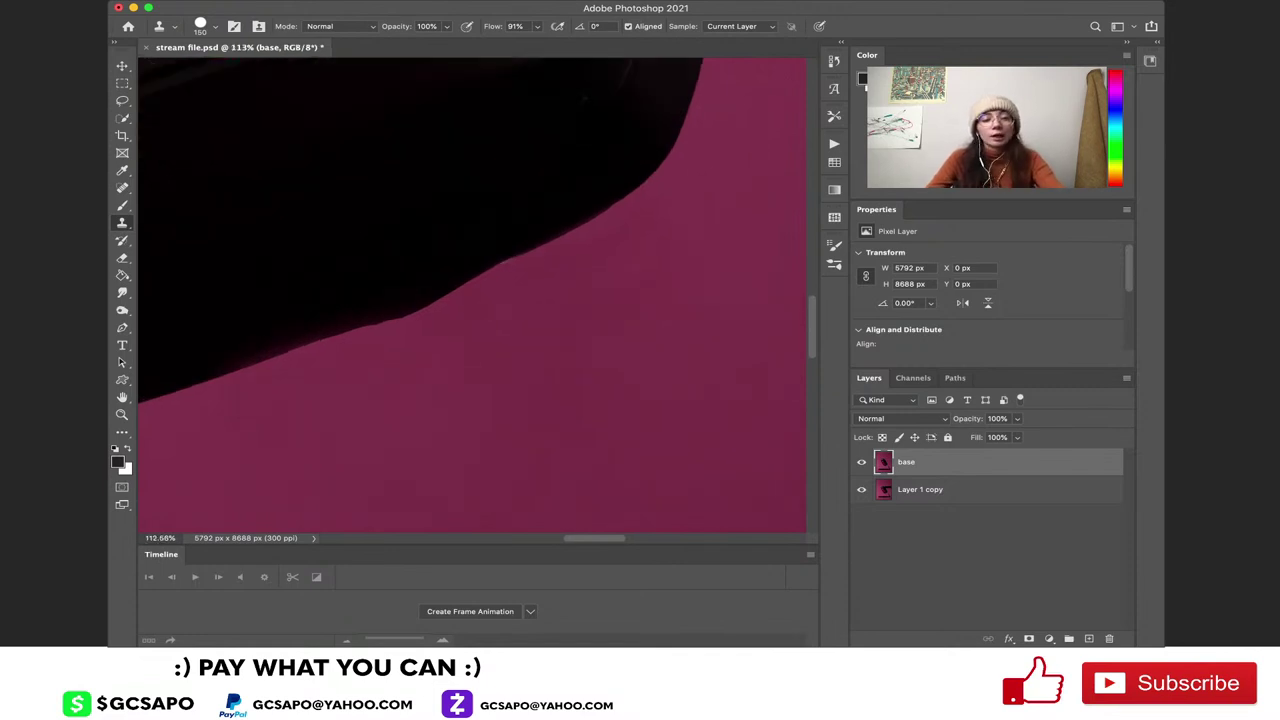
Even out the bumps and the small notch along the fob's retouched edge with the size 150 Clone Stamp brush
scroll(473, 295, left, 3)
key(r)
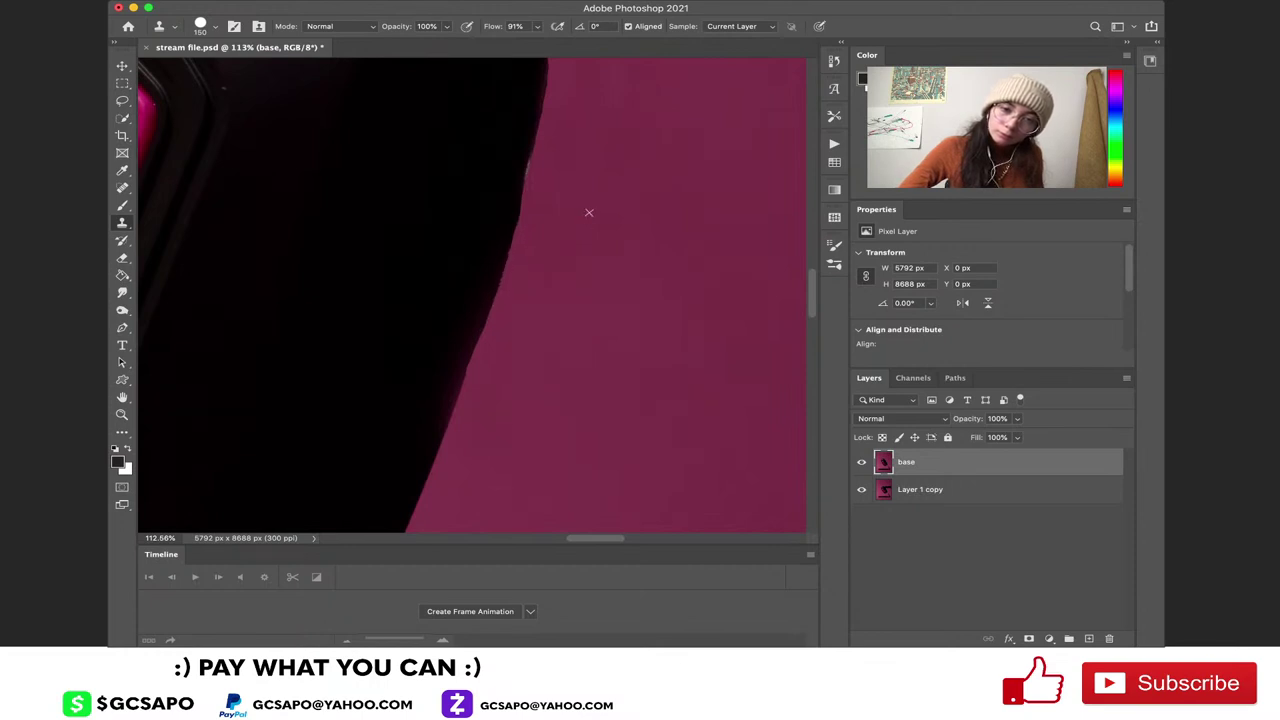
key(super+0)
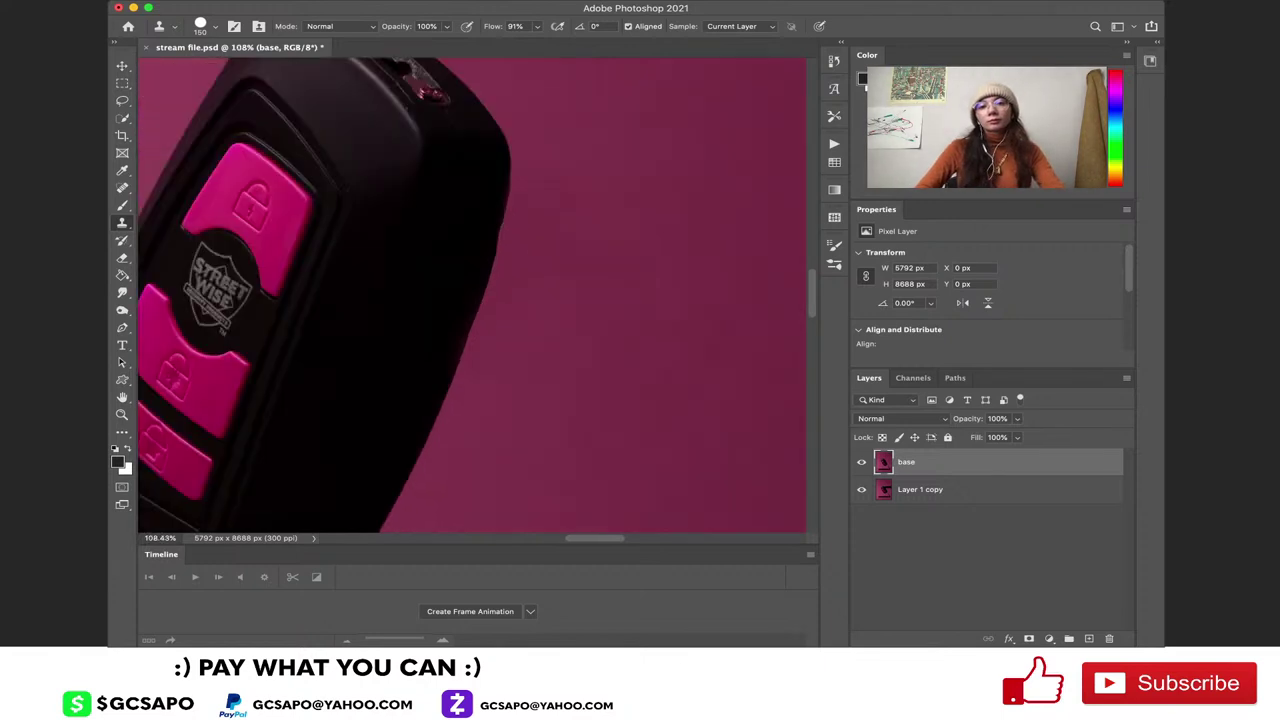
scroll(515, 195, up, 4)
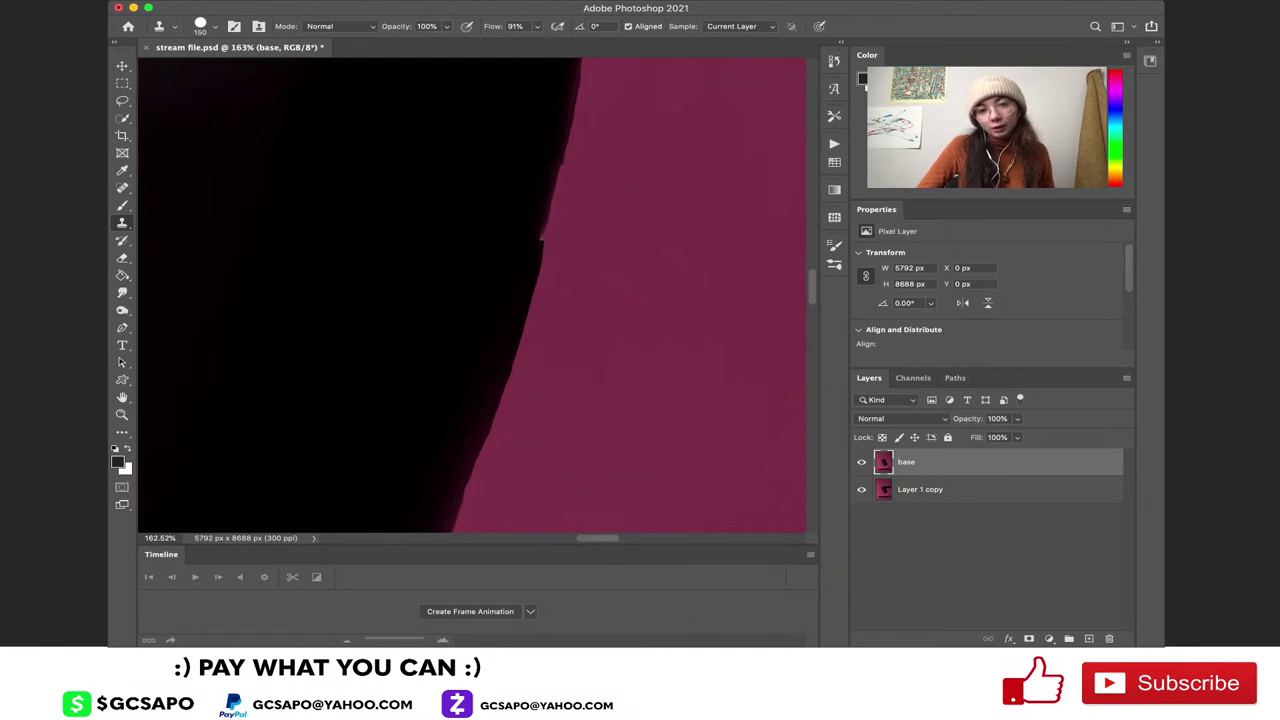
click(545, 236)
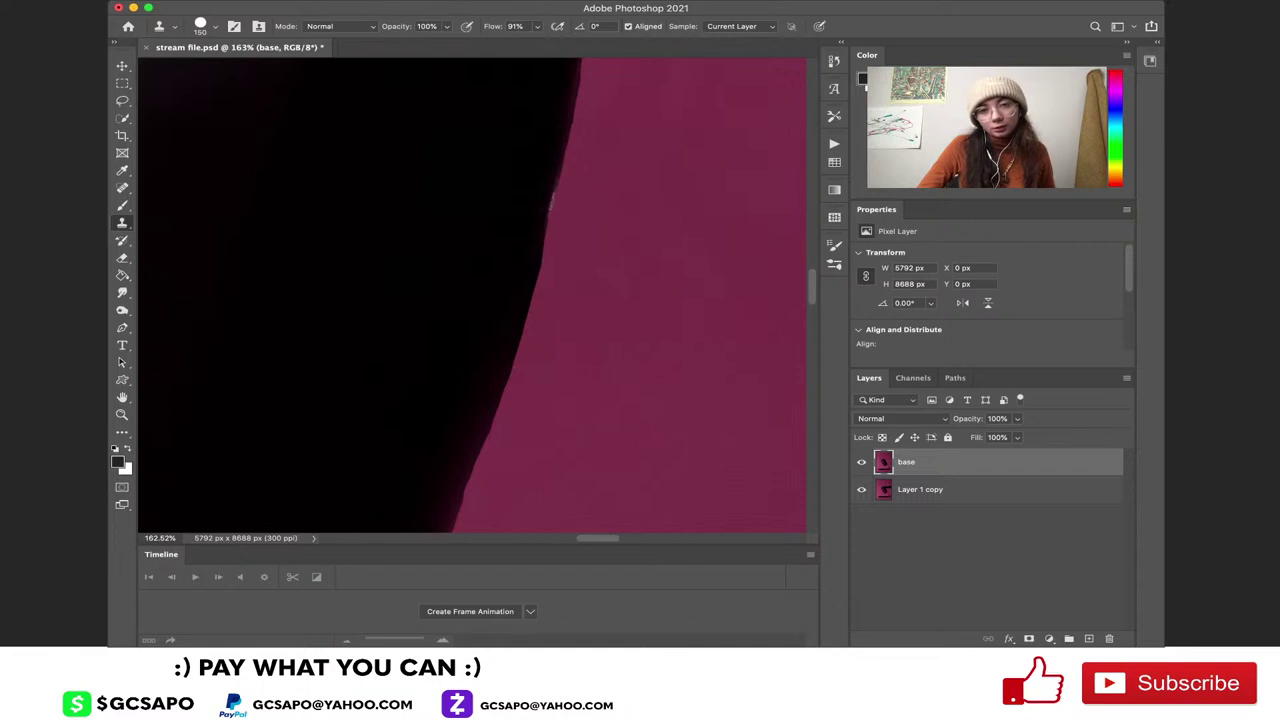
Reduce the Clone Stamp brush size to 60 and clone out the small light specks on the fob's retouched edge
key(bracketleft)
key(bracketleft)
key(bracketleft)
key(bracketleft)
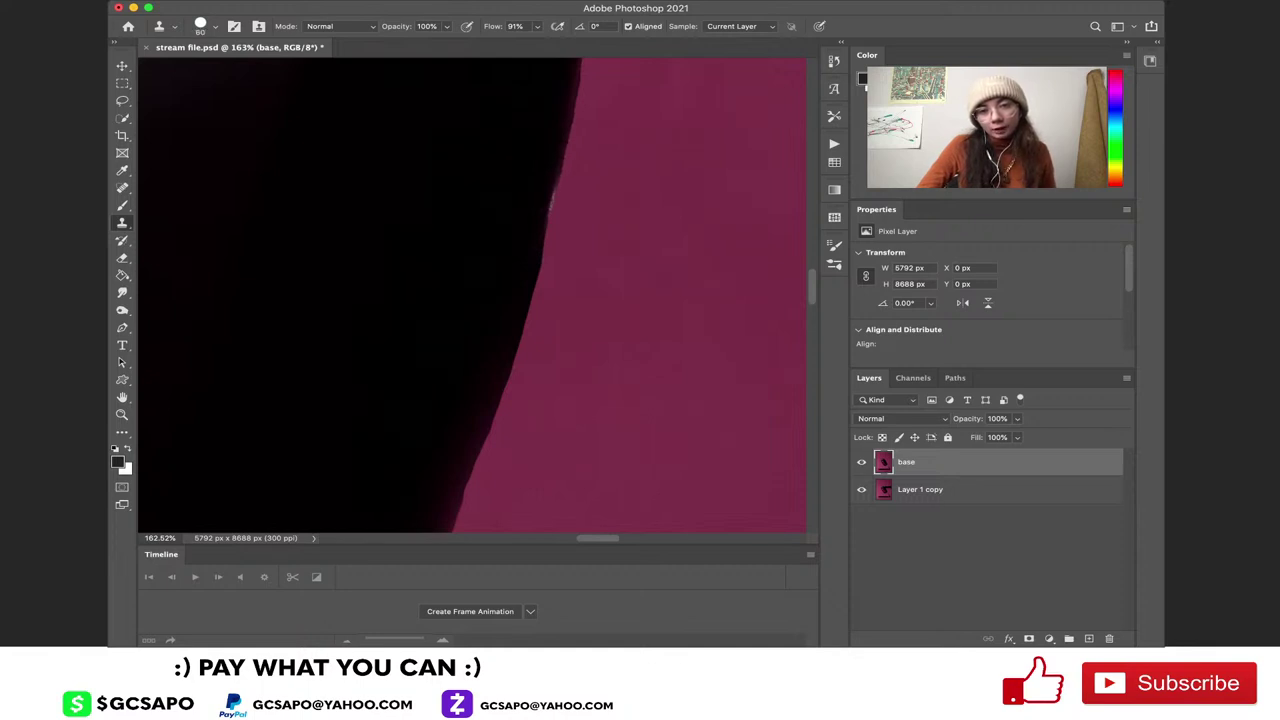
click(551, 202)
click(554, 196)
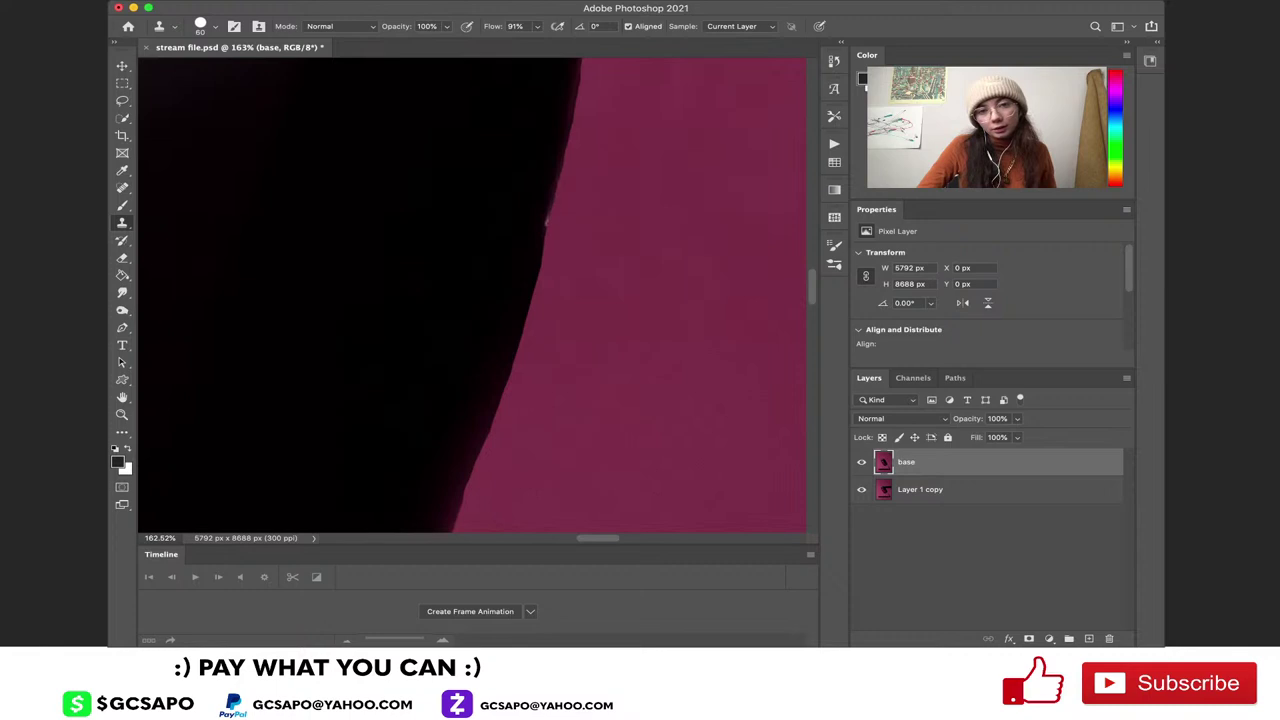
click(550, 208)
click(548, 218)
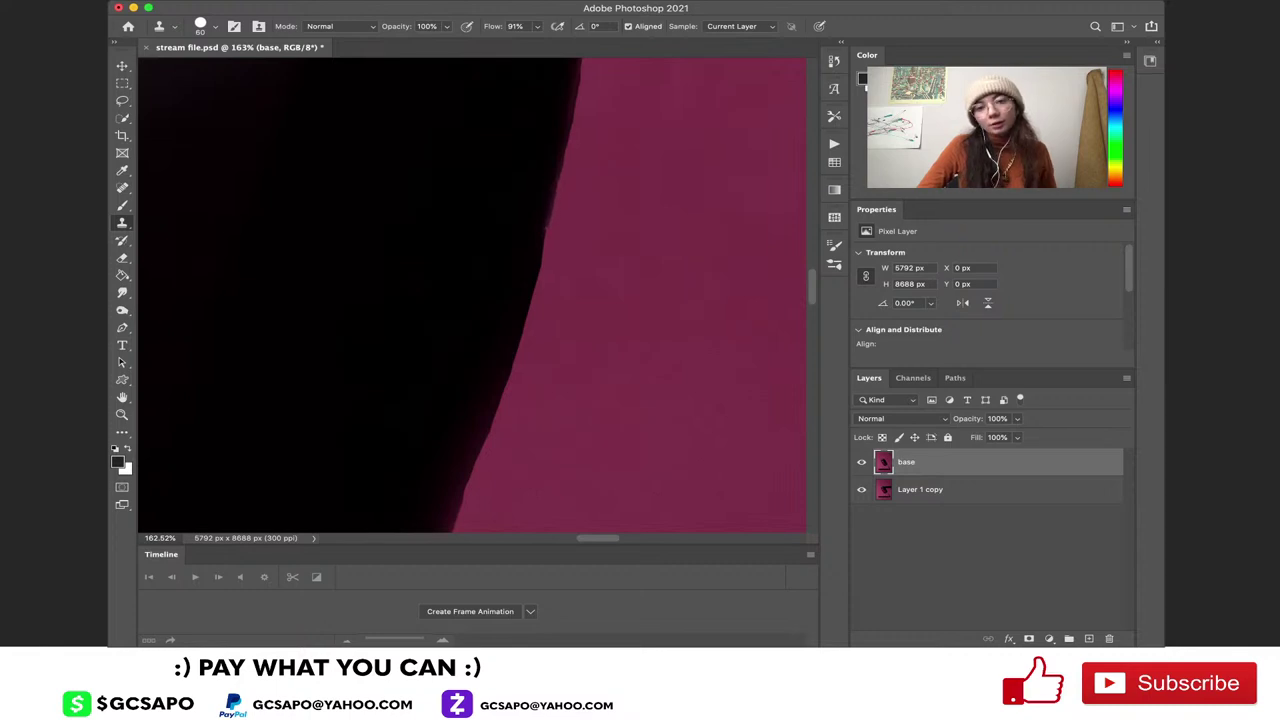
scroll(472, 295, down, 10)
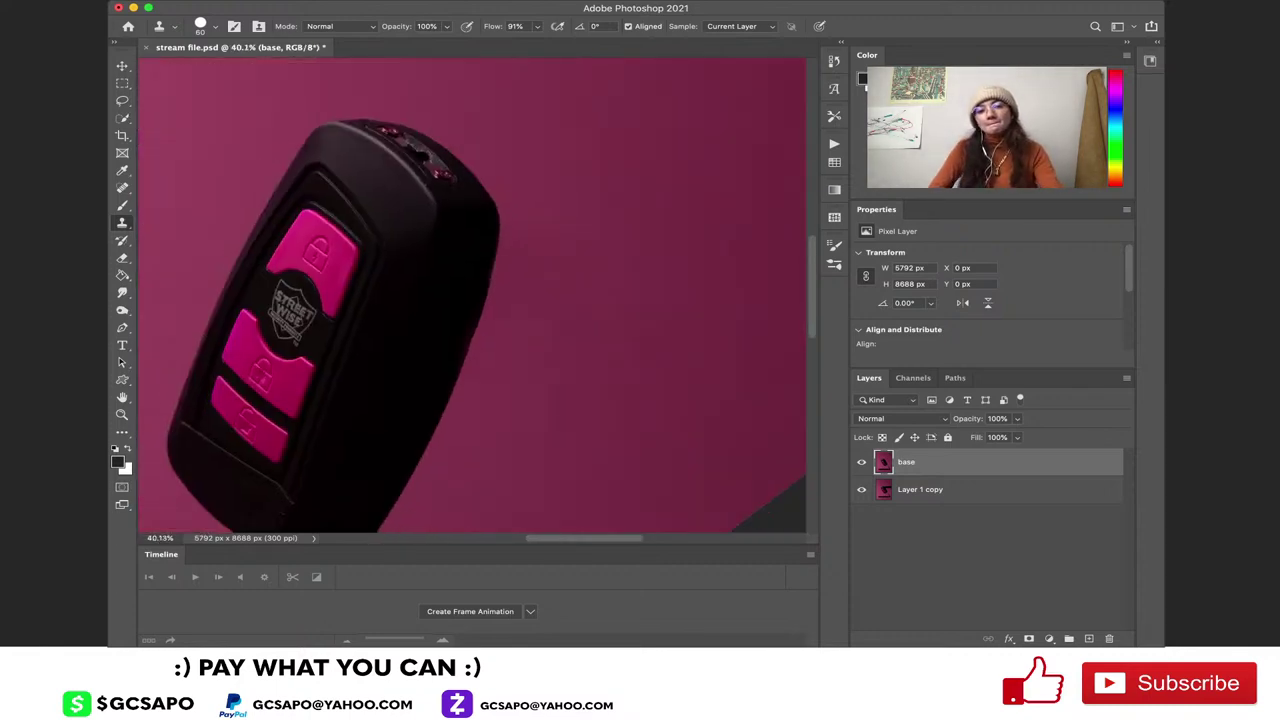
scroll(472, 295, down, 3)
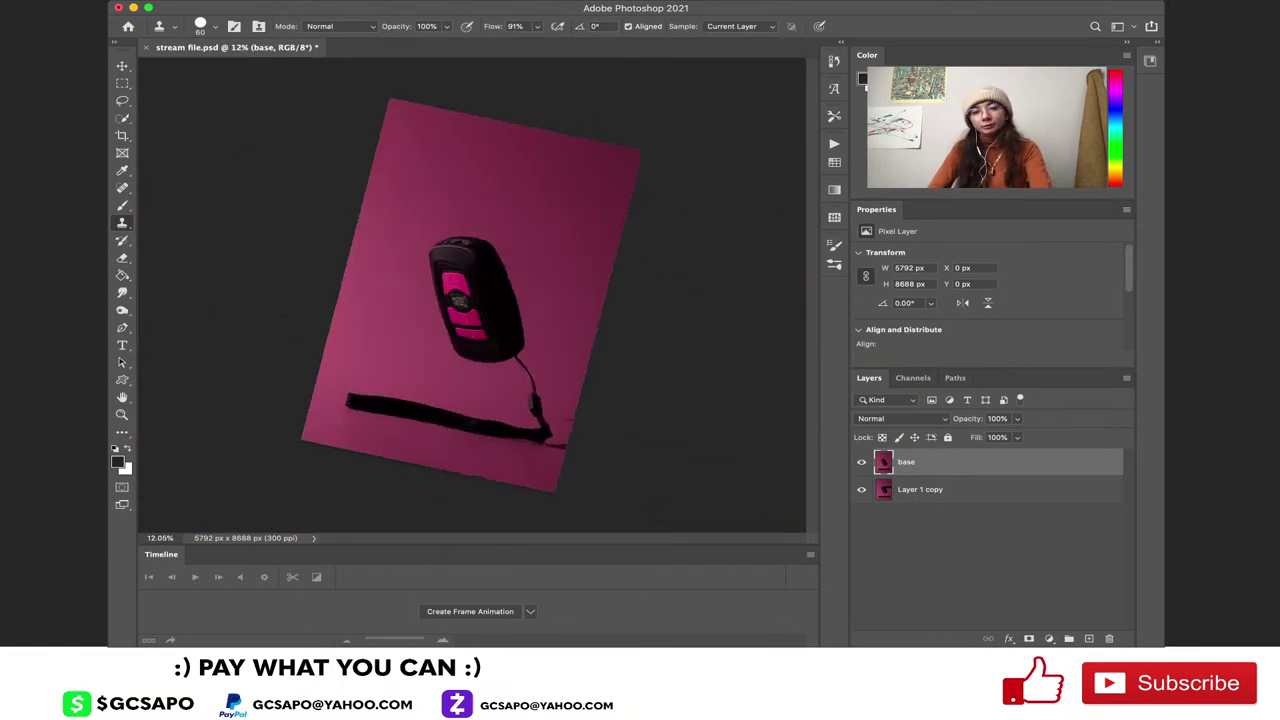
scroll(472, 295, up, 2)
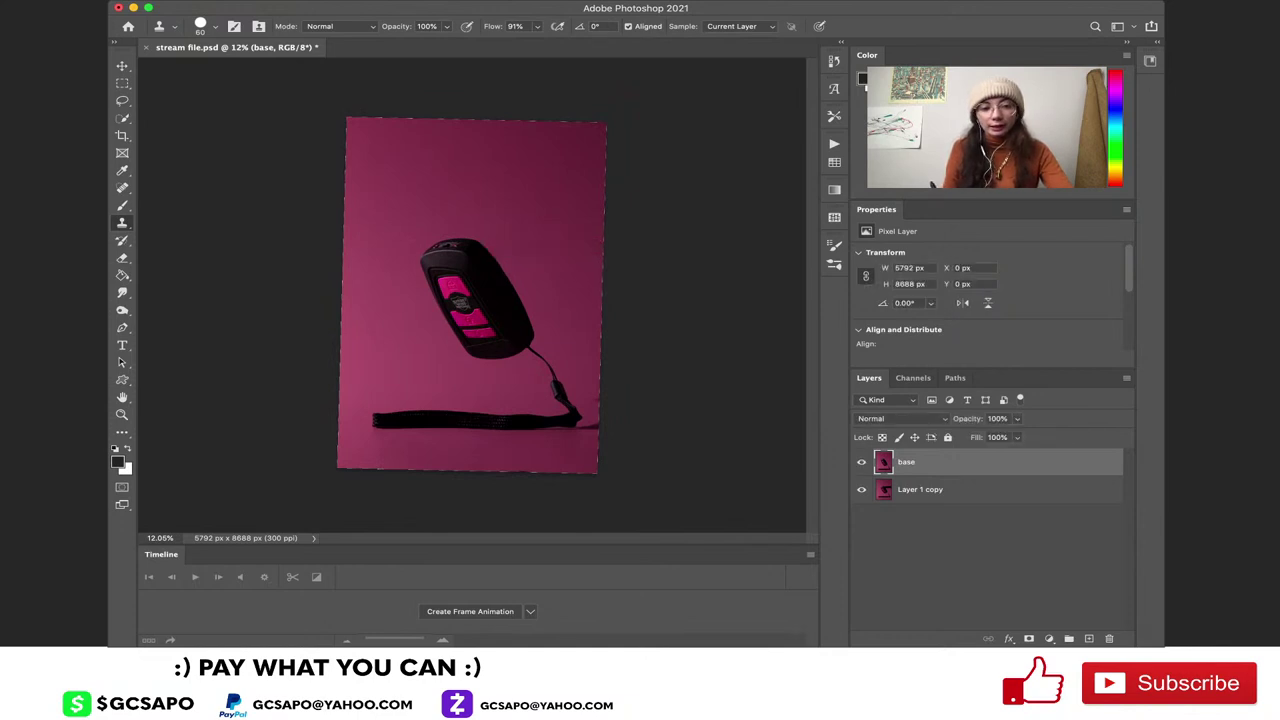
Compare the retouched photo with the original by toggling the base layer's visibility, and examine the fob's upper edge up close
key(super+comma)
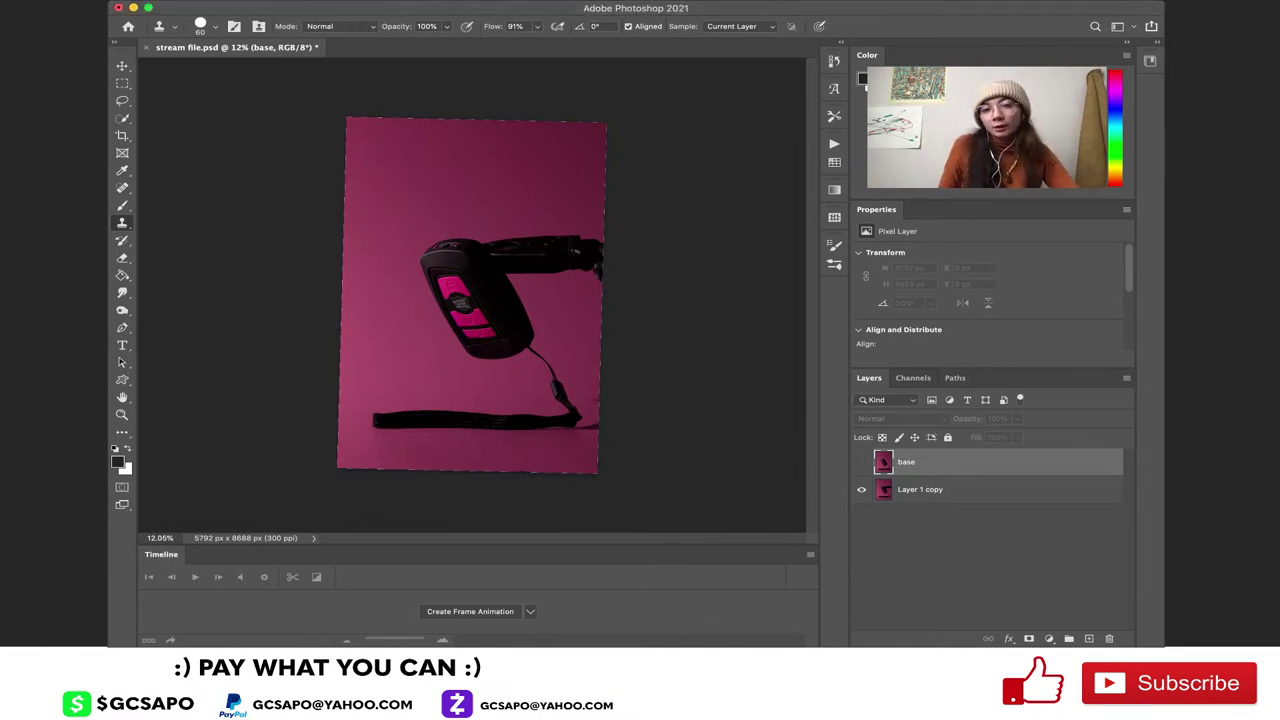
key(super+)
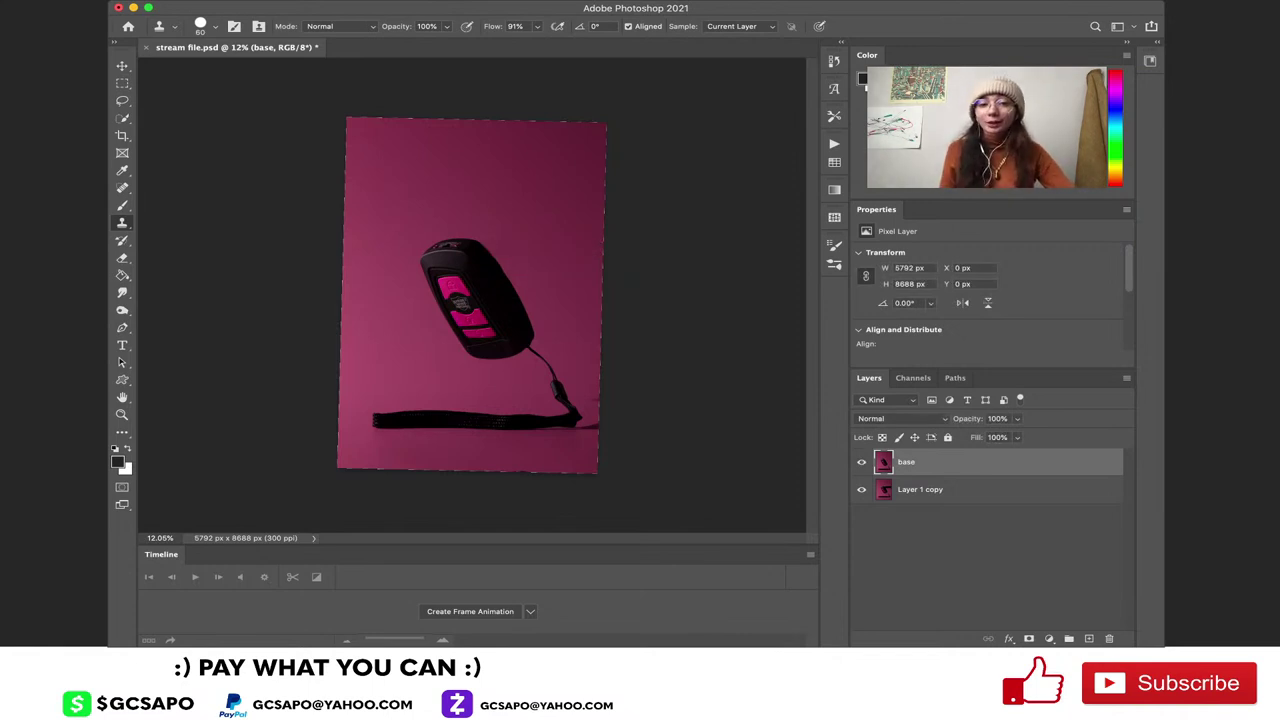
scroll(472, 296, up, 5)
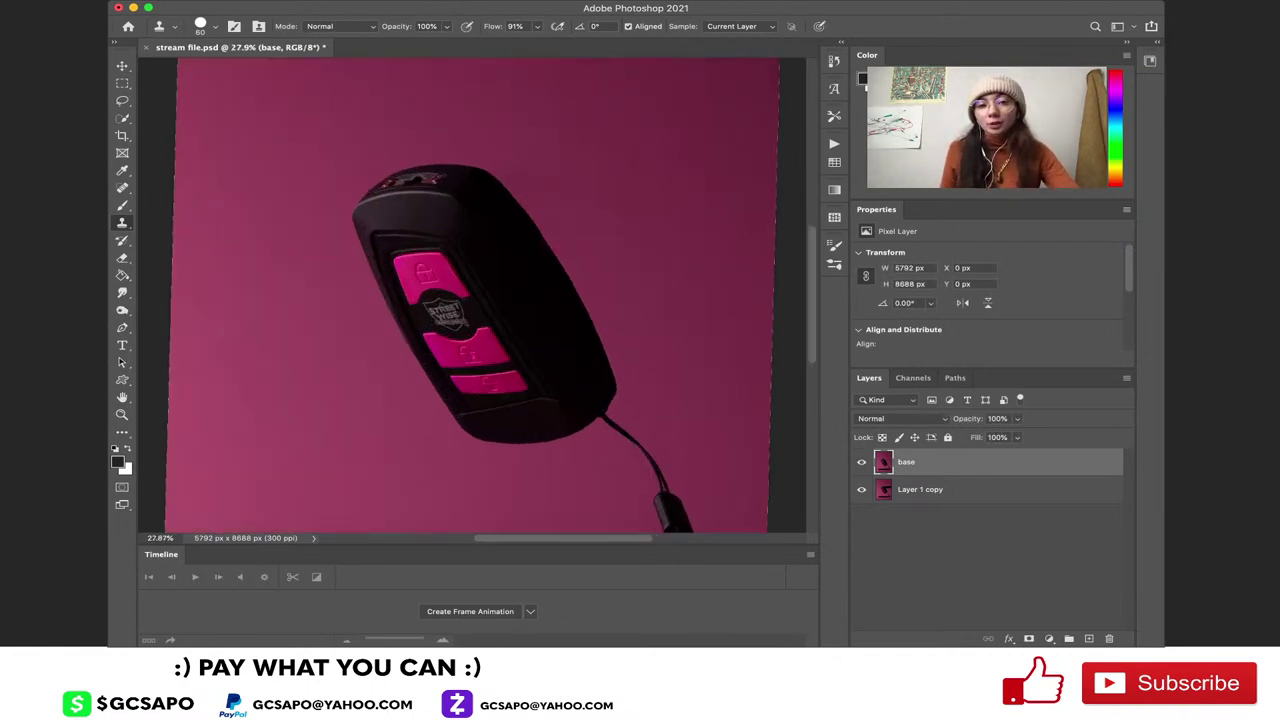
scroll(510, 185, up, 3)
scroll(470, 300, up, 5)
scroll(470, 300, right, 4)
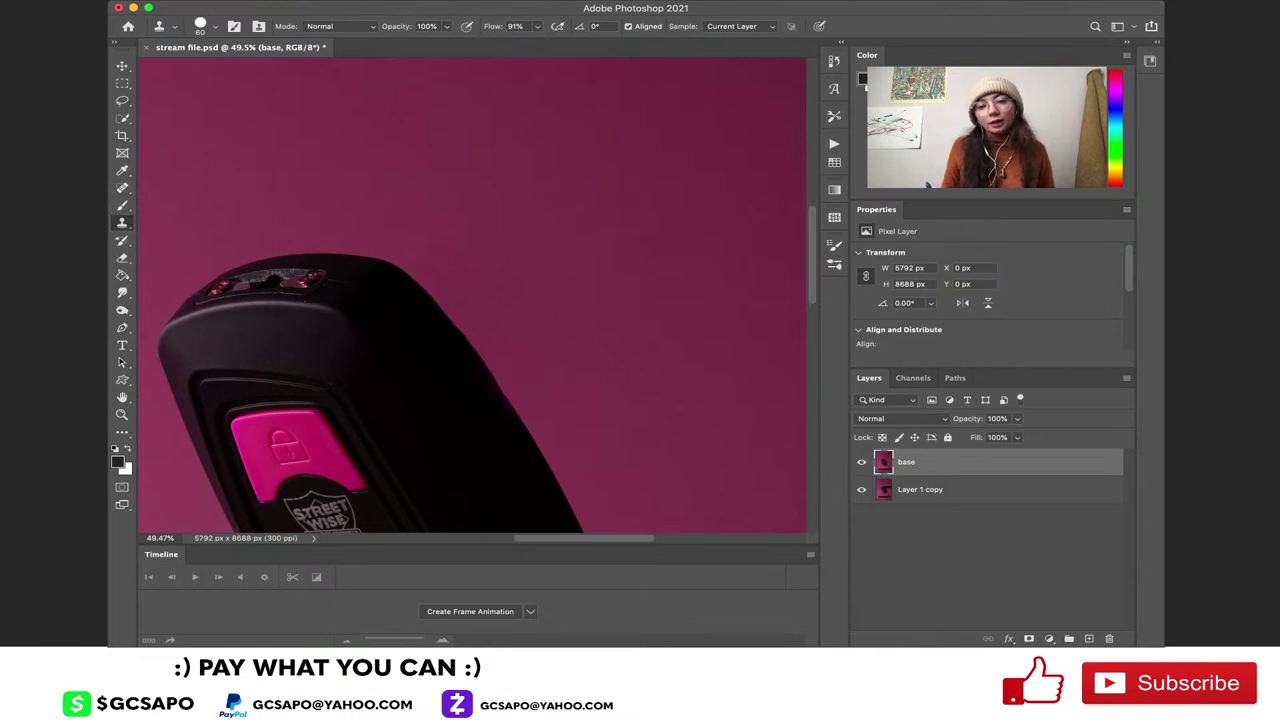
Set the Clone Stamp brush size to 150 and compare the fob's upper edge with the original by toggling the base layer
key(bracketright)
key(bracketright)
key(bracketright)
key(bracketright)
key(bracketright)
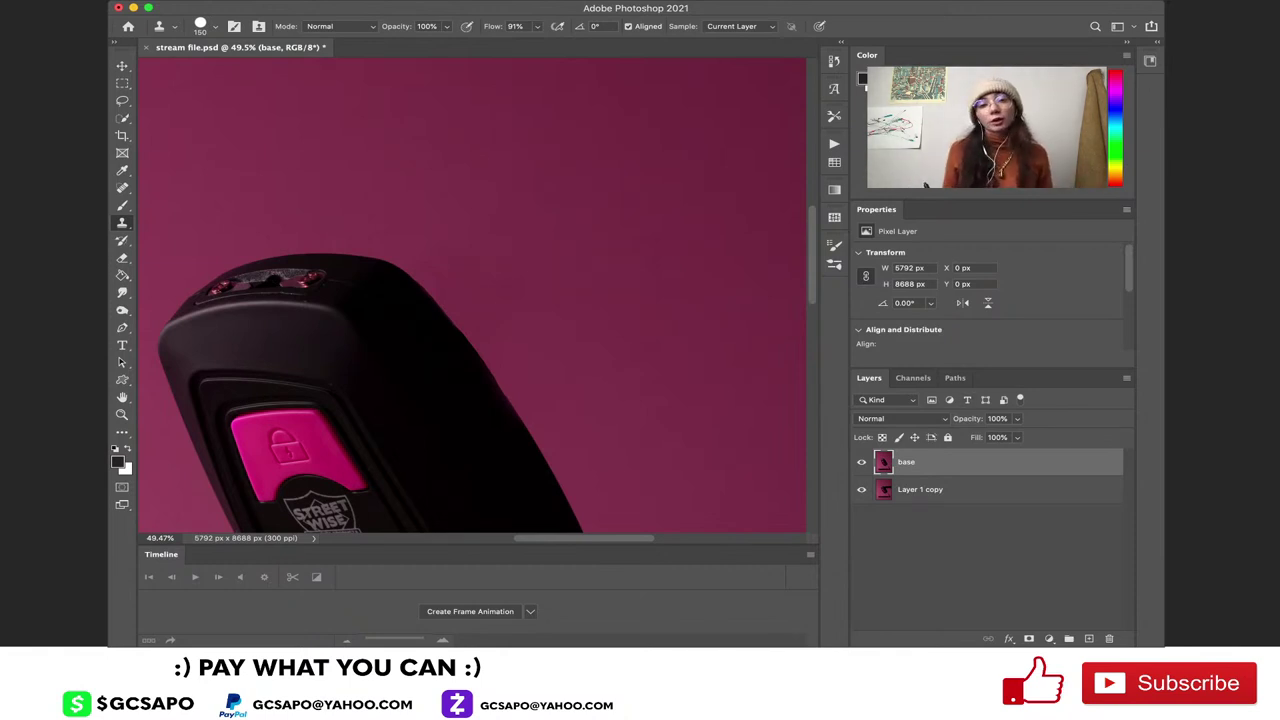
key(super+comma)
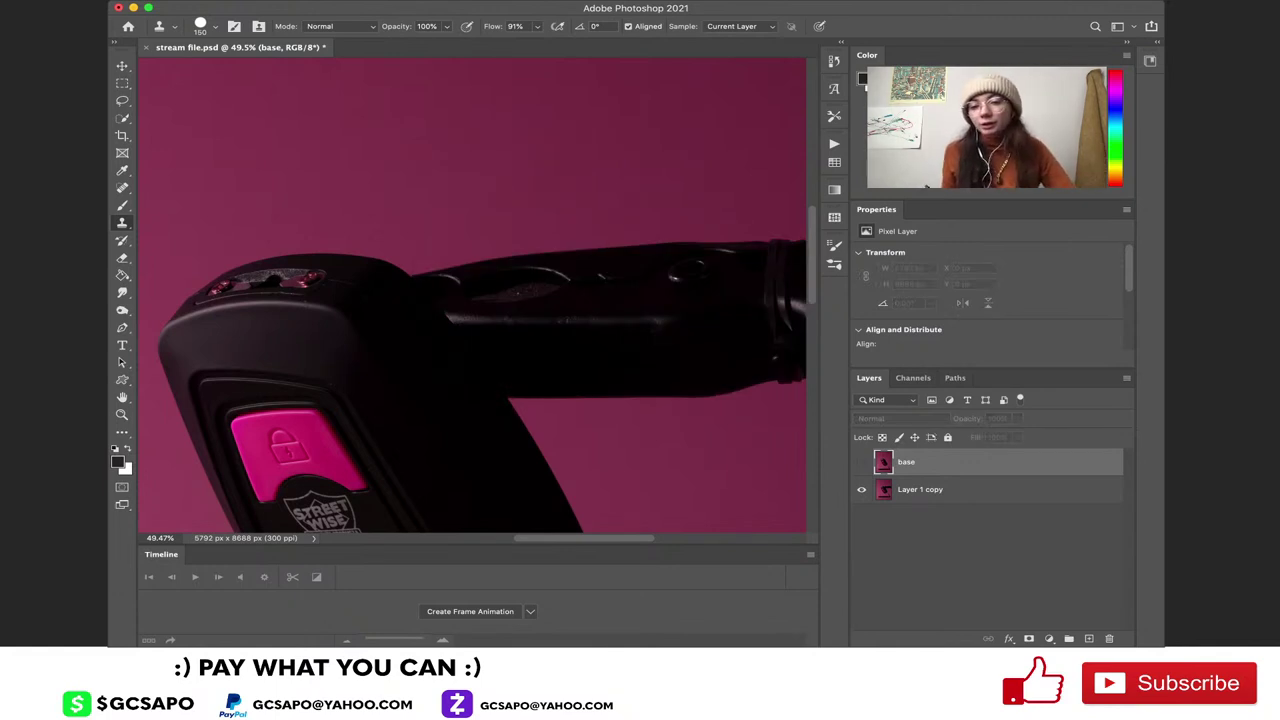
key(super+comma)
key(super+minus)
key(super+minus)
key(super+minus)
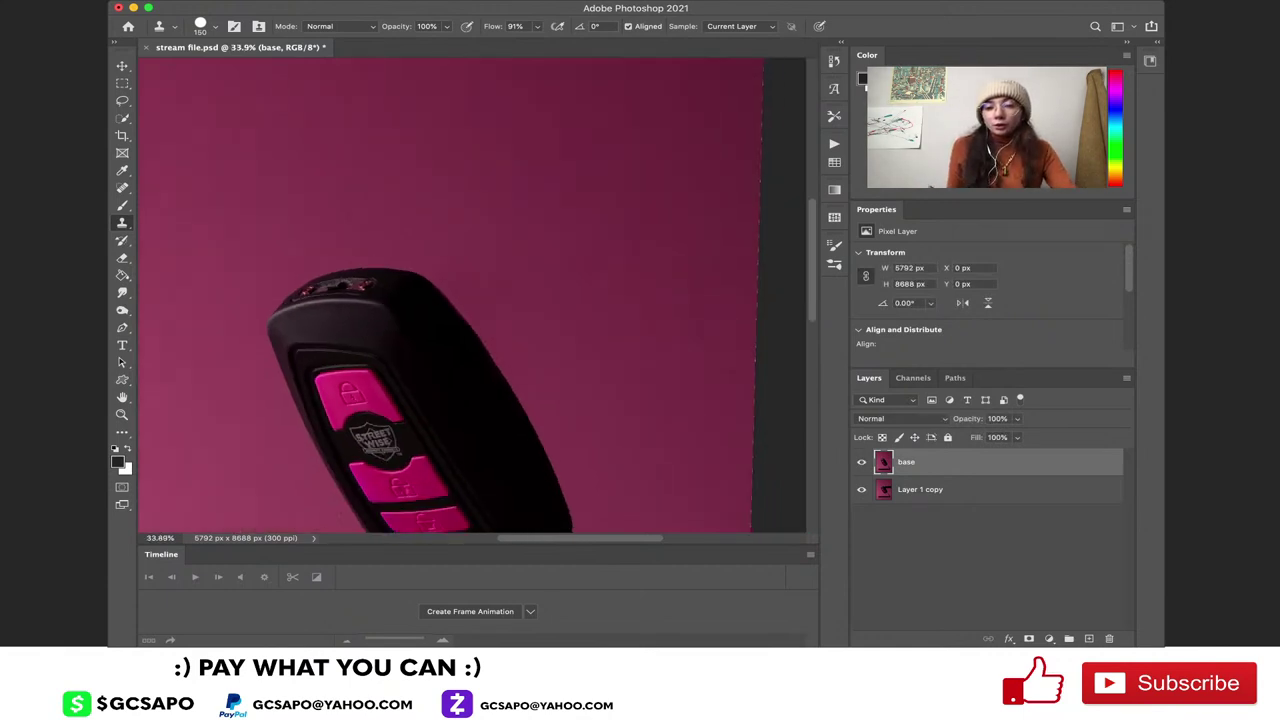
Set the Clone Stamp to a soft-edged brush of size 500 with 29% flow
key(super+plus)
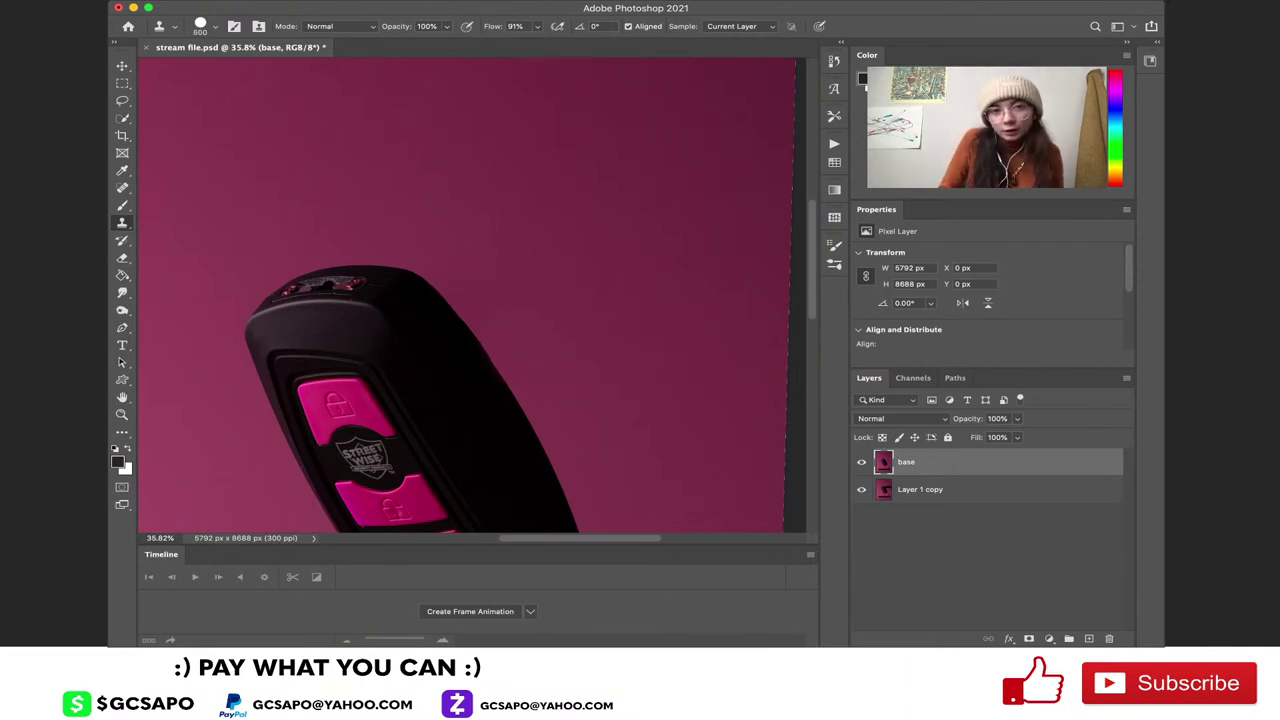
key(shift+2)
key(shift+9)
key([)
key([)
key([)
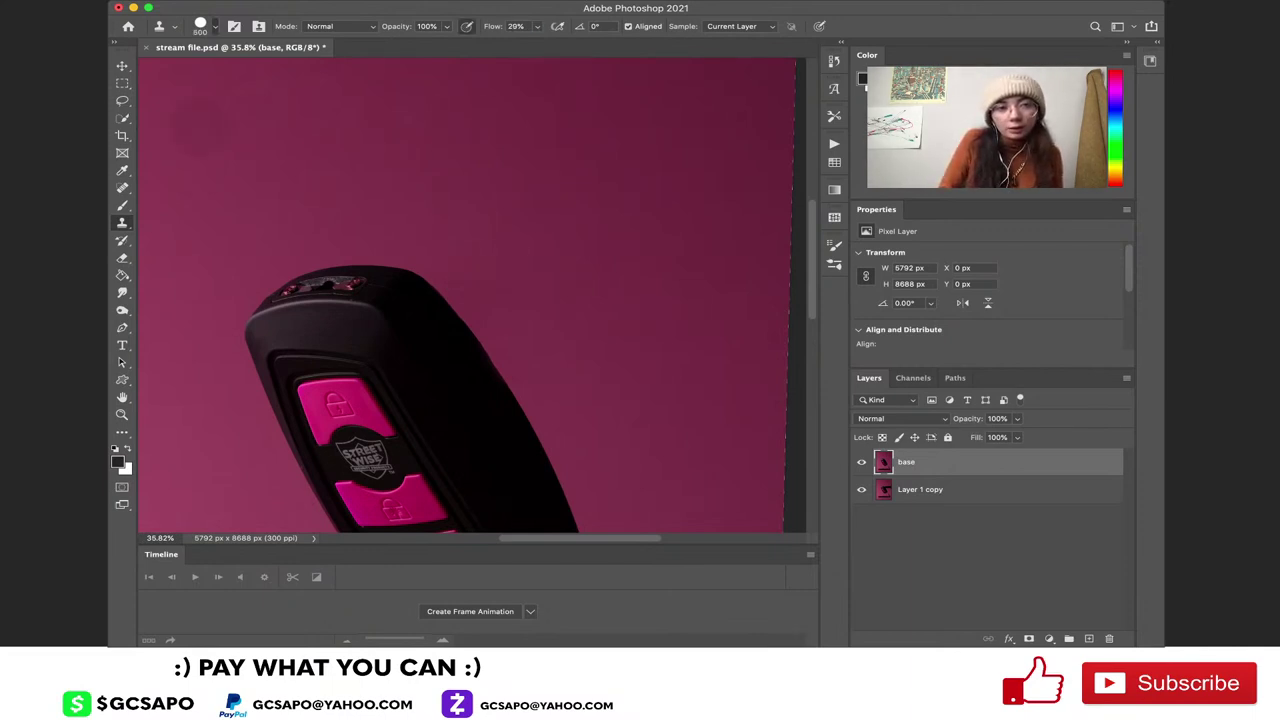
key(shift+[)
key(shift+[)
key(shift+[)
key(shift+[)
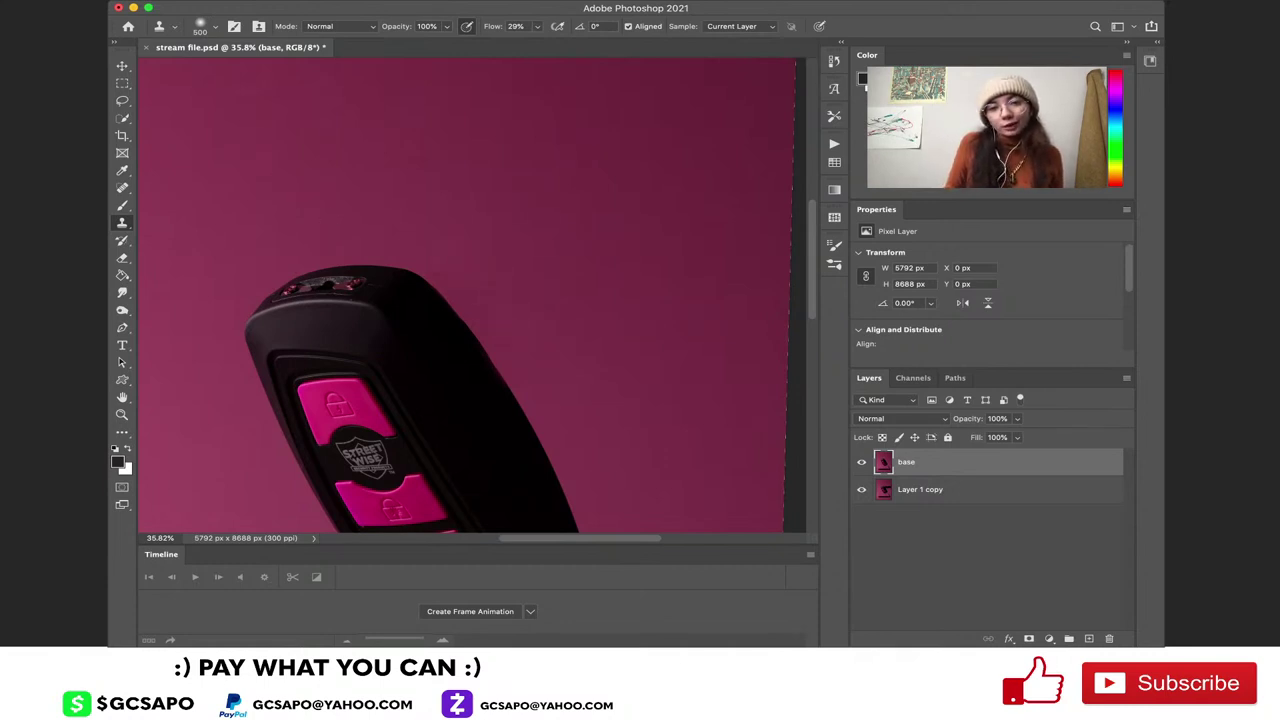
Try cloning background beside the strap's knot, and heal the small dark mark on the photo's right edge with the size 600 Spot Healing Brush
key(super+minus)
key(super+minus)
key(super+minus)
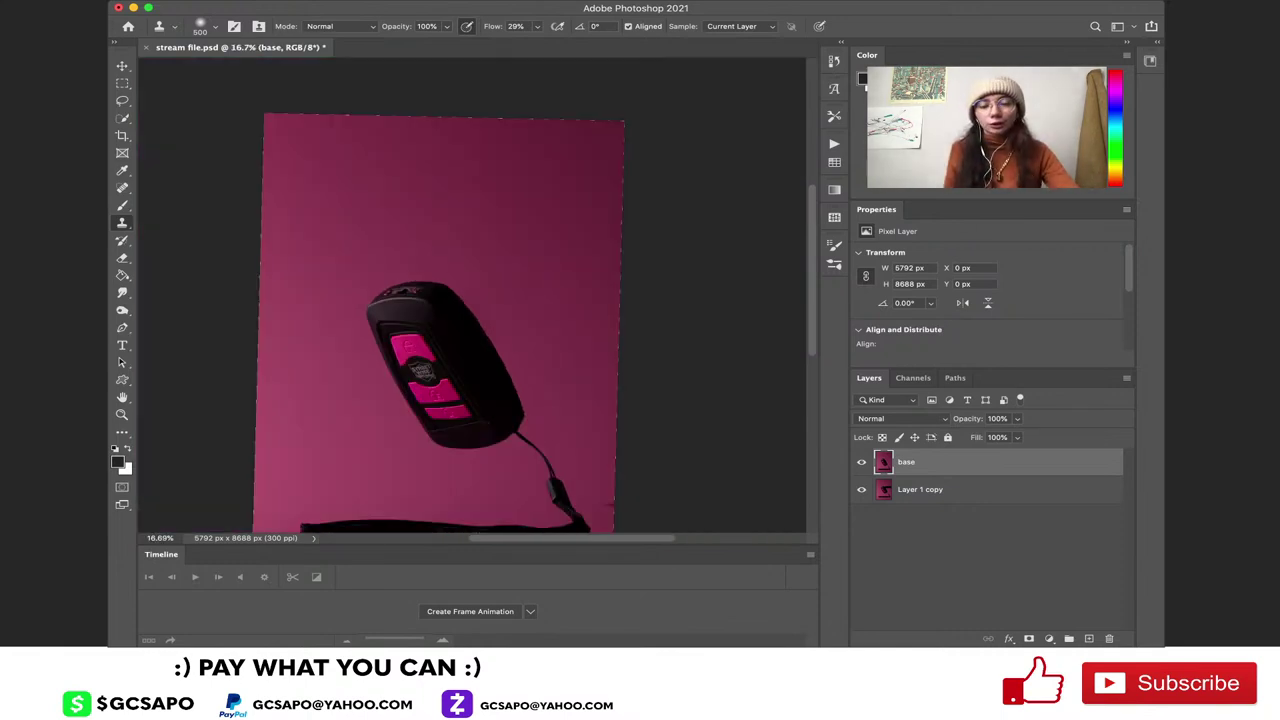
key(super+minus)
key(super+minus)
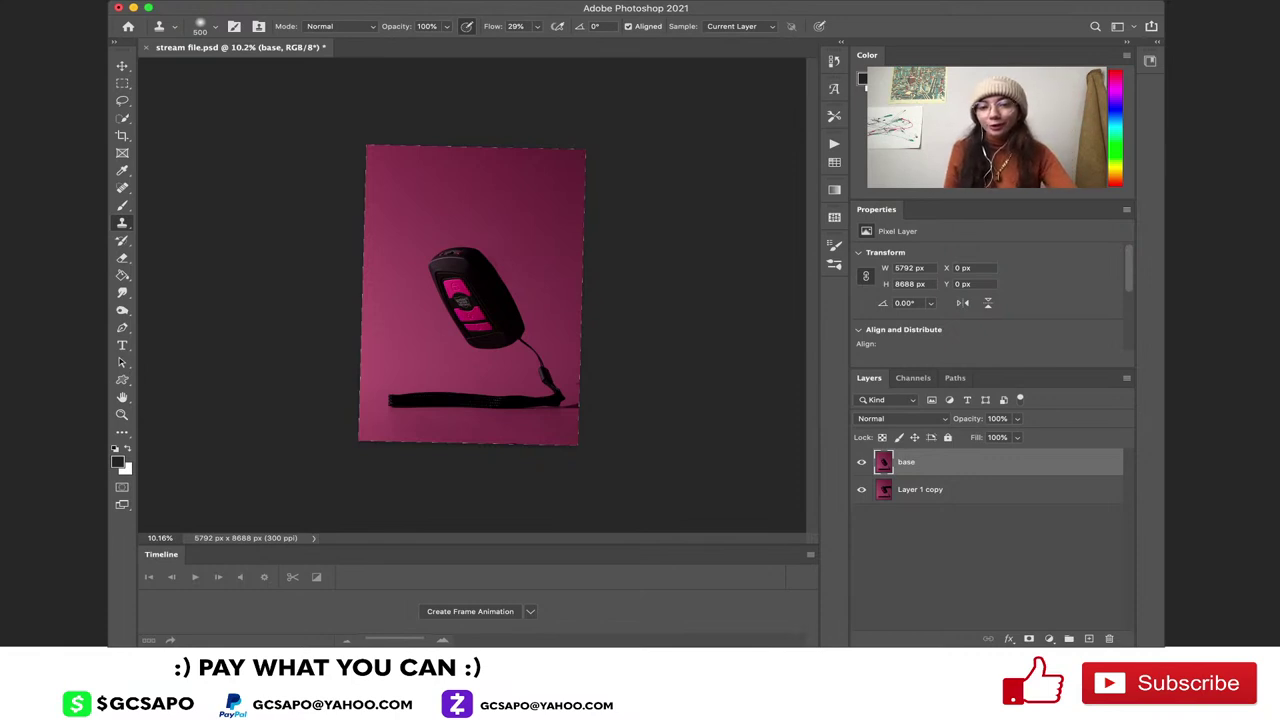
scroll(531, 414, up, 3)
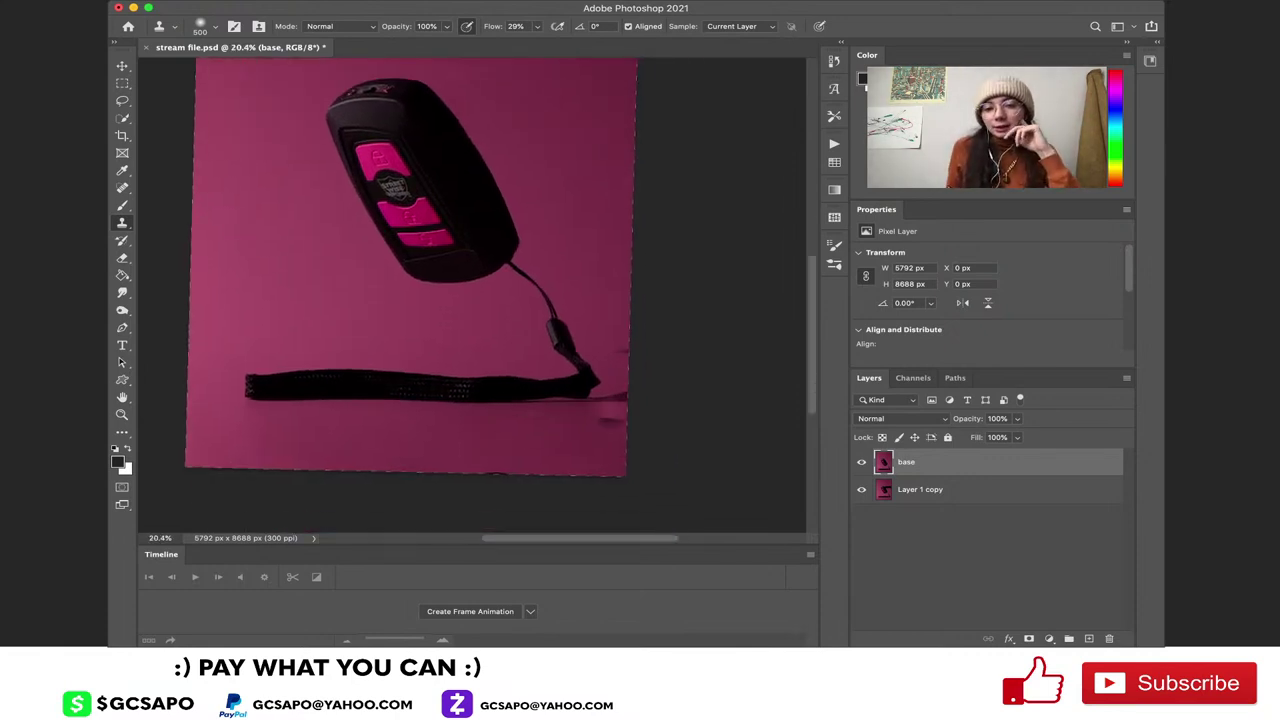
click(611, 422)
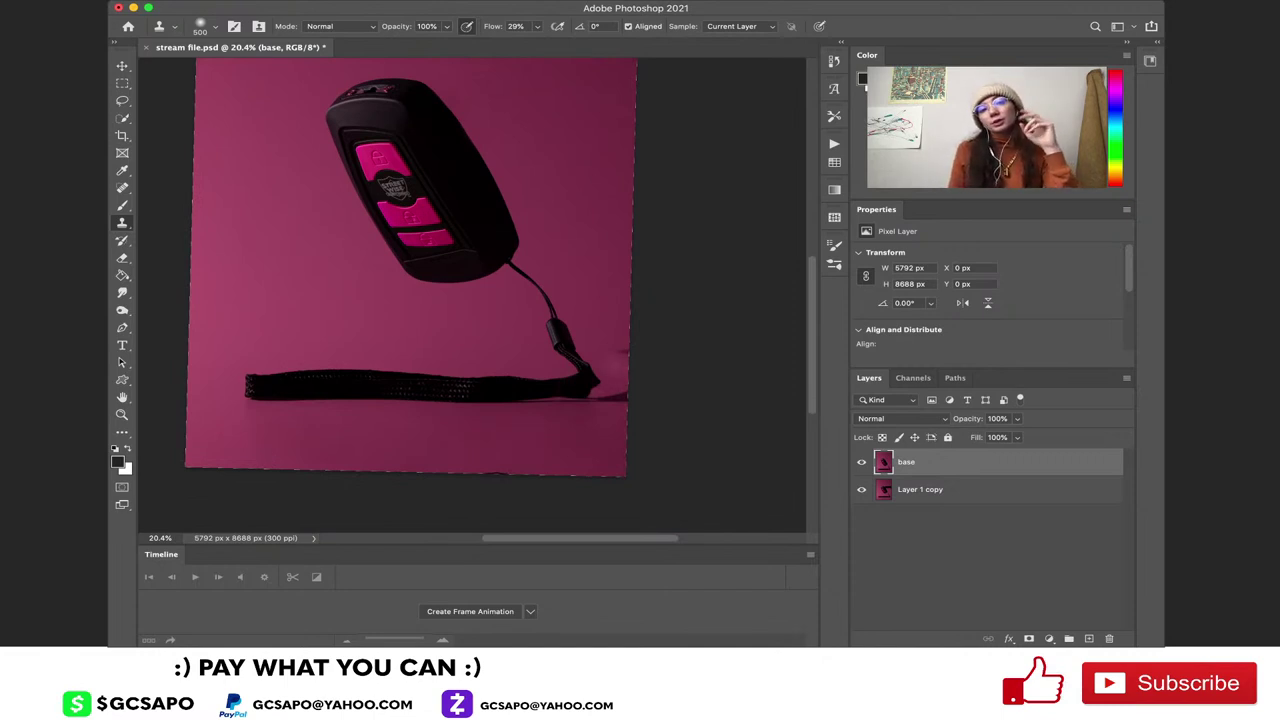
click(590, 379)
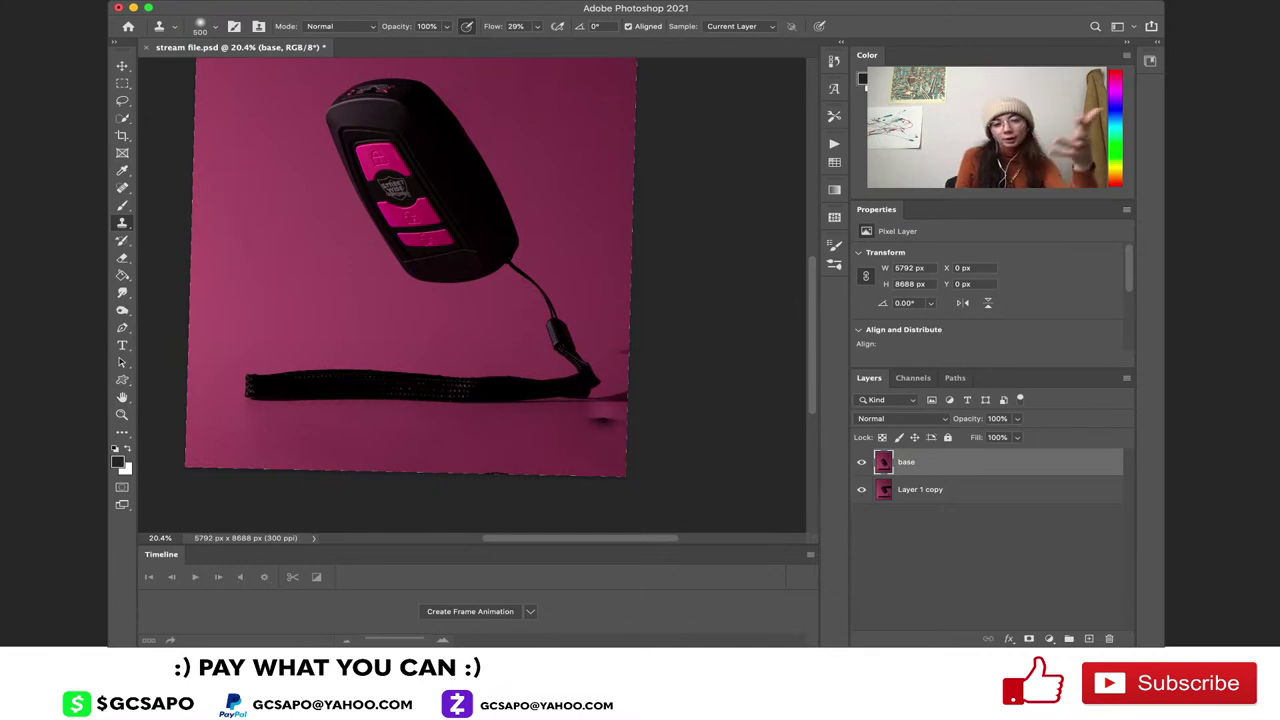
key(j)
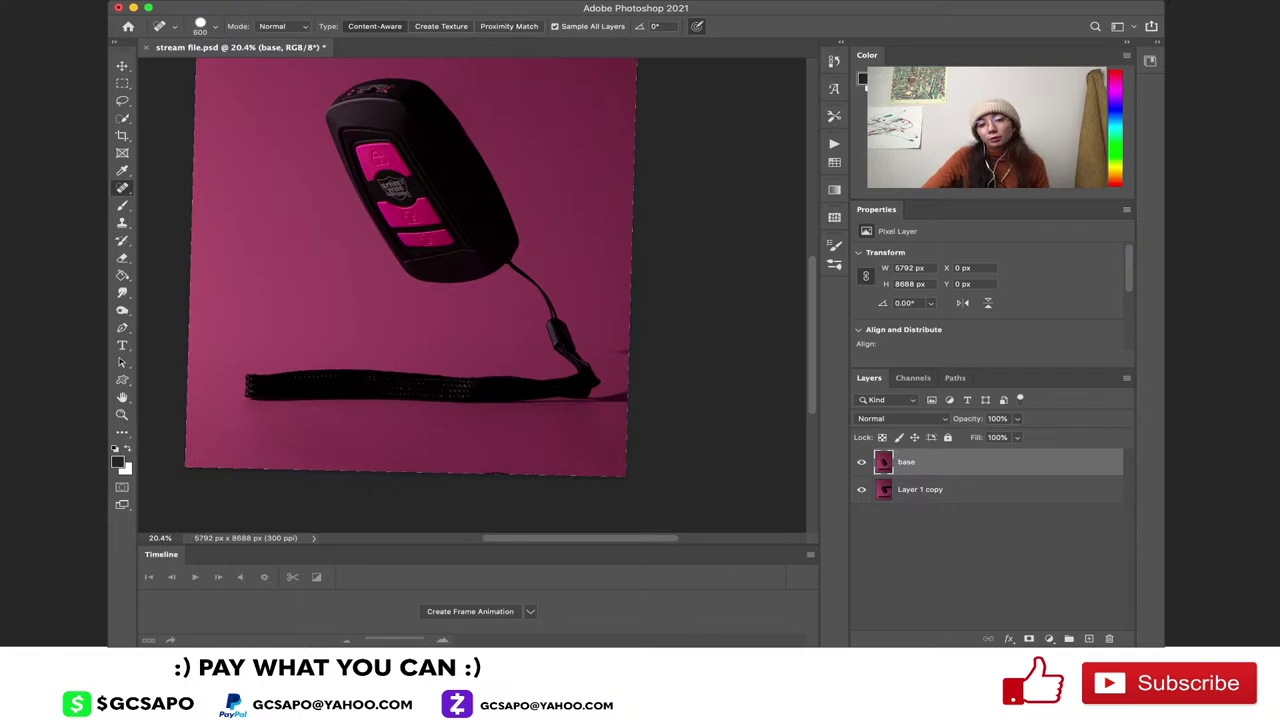
drag(619, 349, 617, 350)
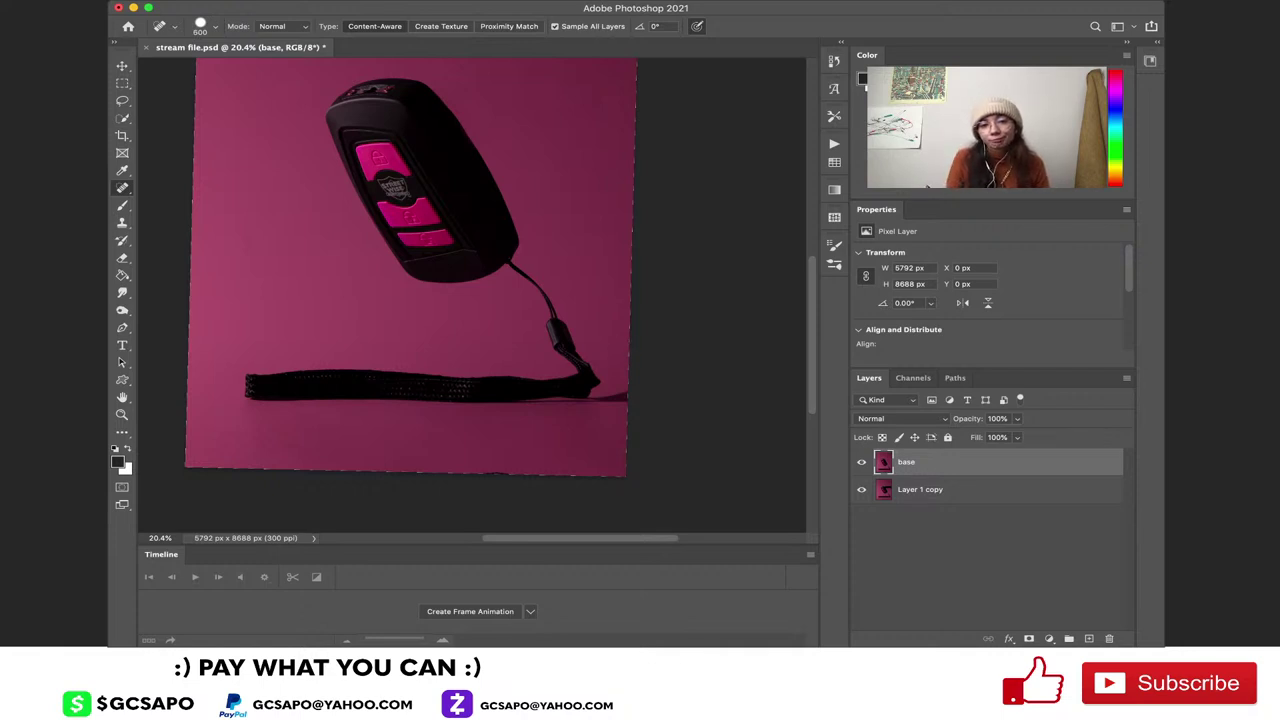
Clone pink background over the thin shadow joining the strap's knot to the dark wedge beside it, raising the Clone Stamp flow to 100%
scroll(472, 295, right, 1)
scroll(519, 326, up, 5)
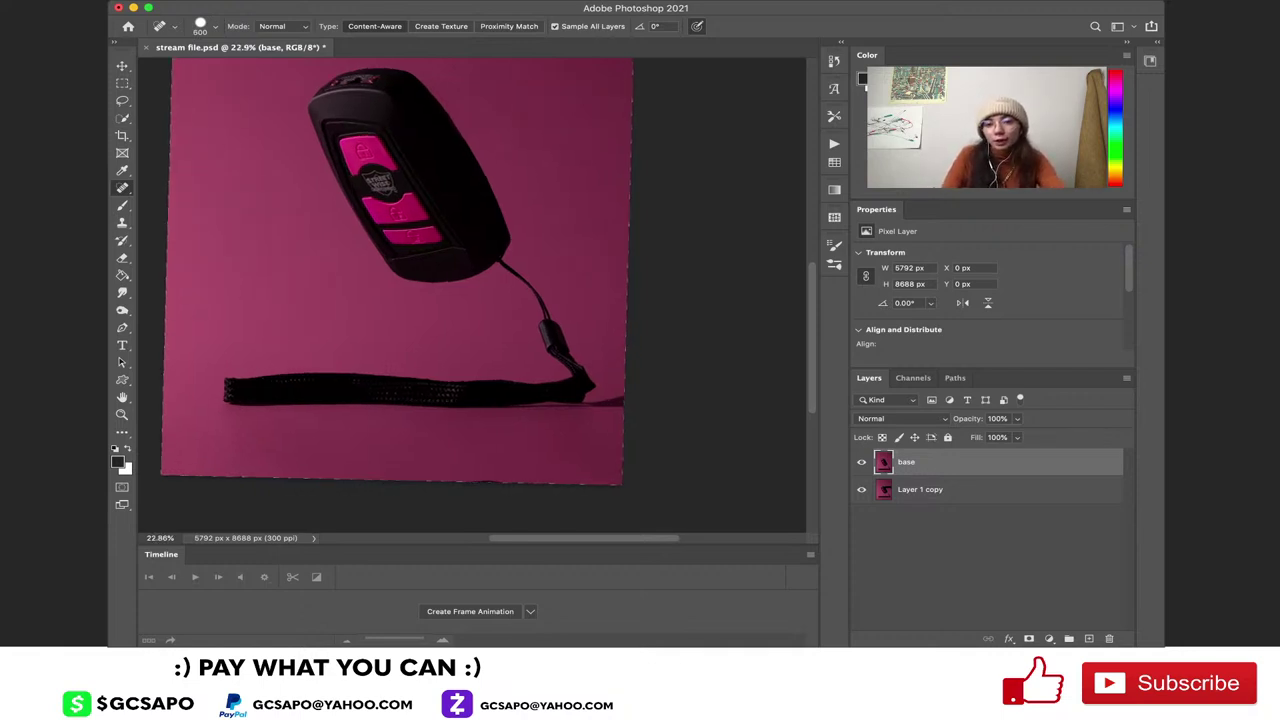
scroll(519, 326, right, 4)
scroll(519, 326, down, 2)
scroll(520, 330, up, 2)
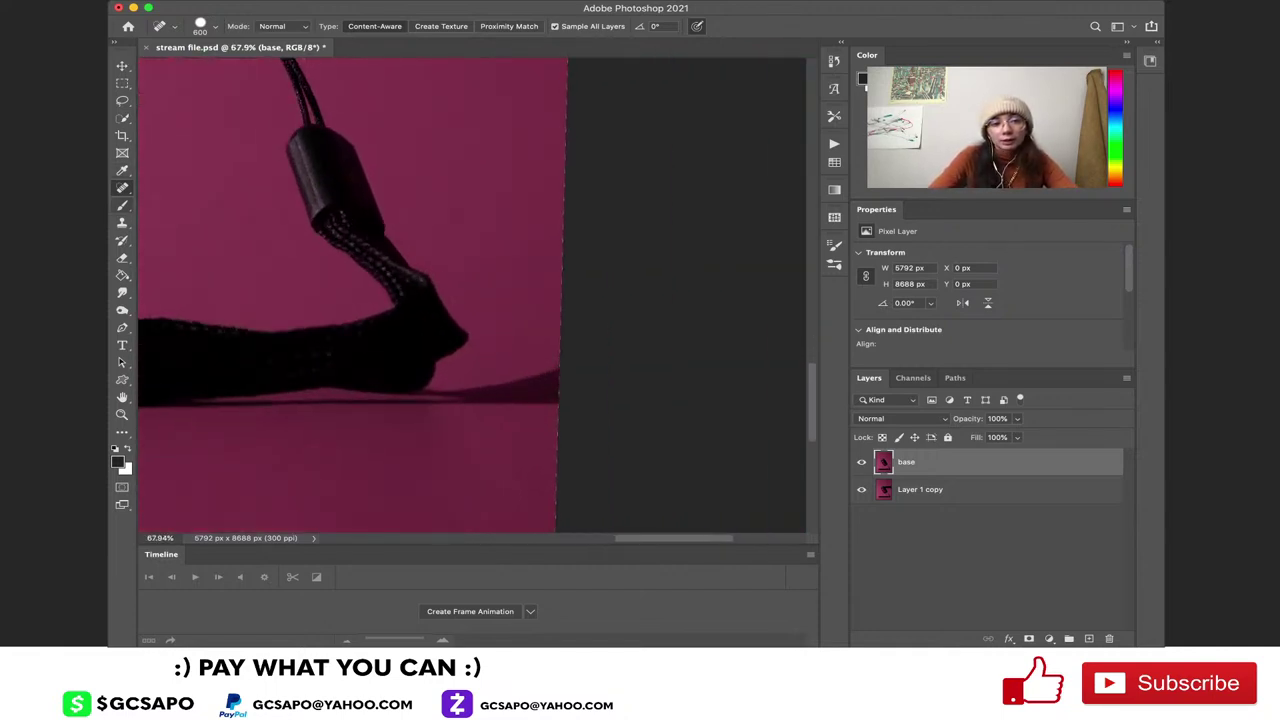
click(122, 222)
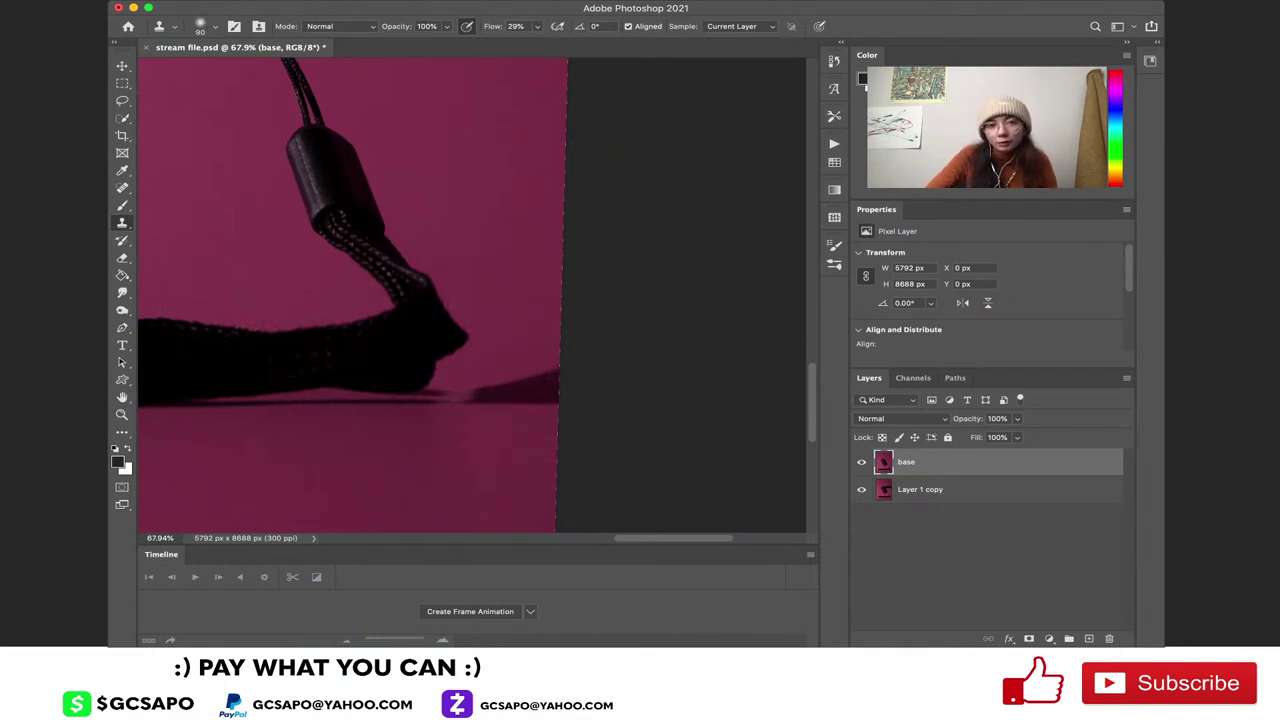
key(shift+0)
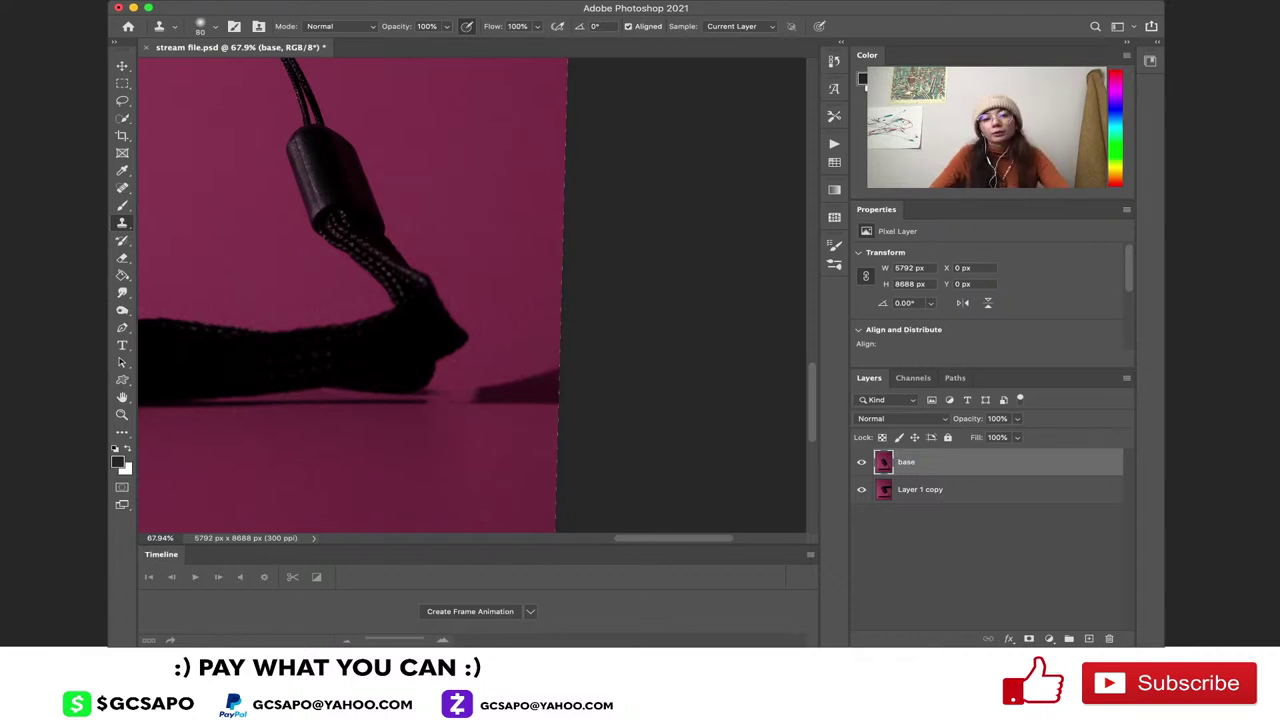
Remove the remaining dark shadow wedge between the strap's knot and the photo's right edge with the size 500 Spot Healing Brush
scroll(441, 280, down, 3)
key(j)
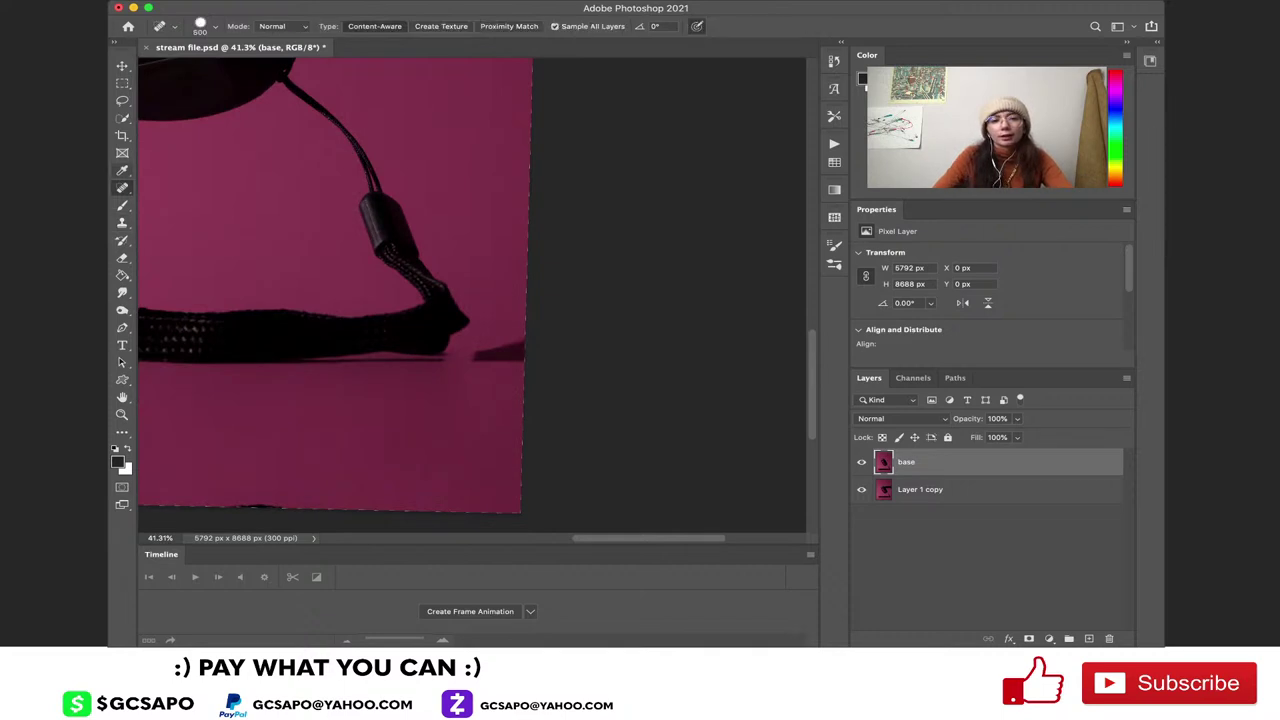
mouse_move(480, 356)
mouse_down()
mouse_move(468, 354)
mouse_move(505, 355)
mouse_up()
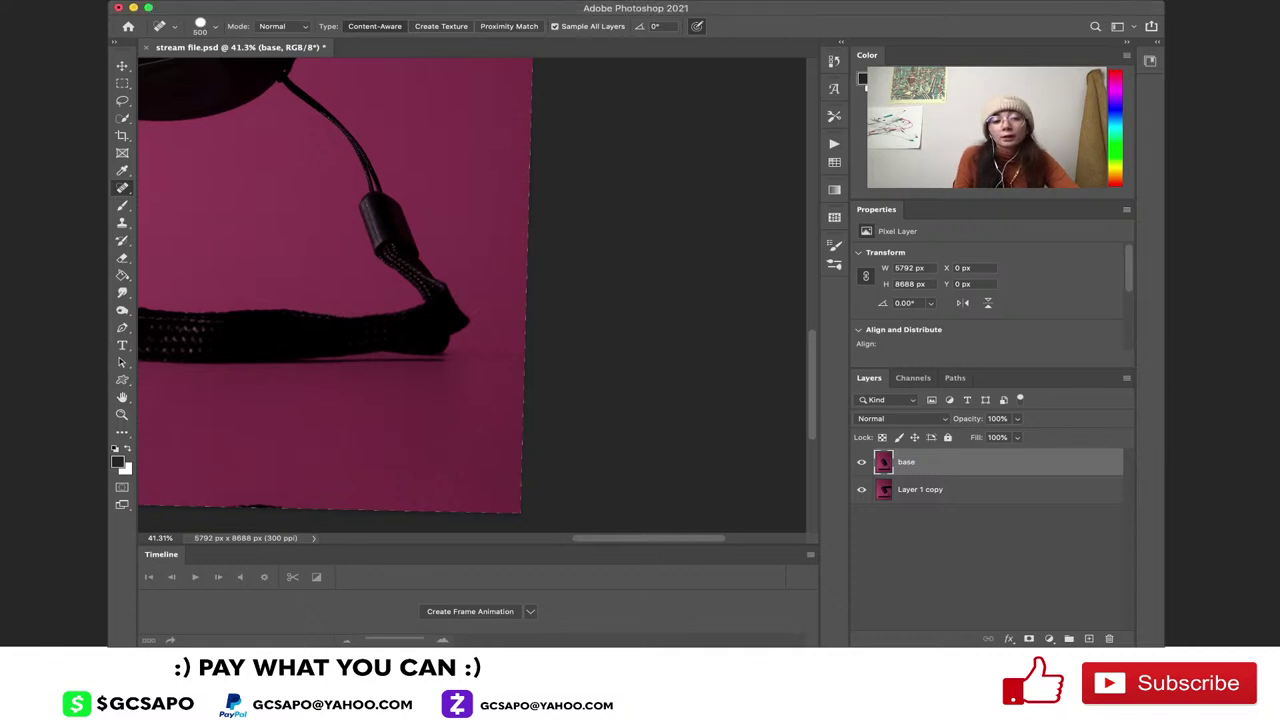
Compare the whole cleaned-up photo with the original by hiding and showing the base layer
scroll(471, 295, down, 8)
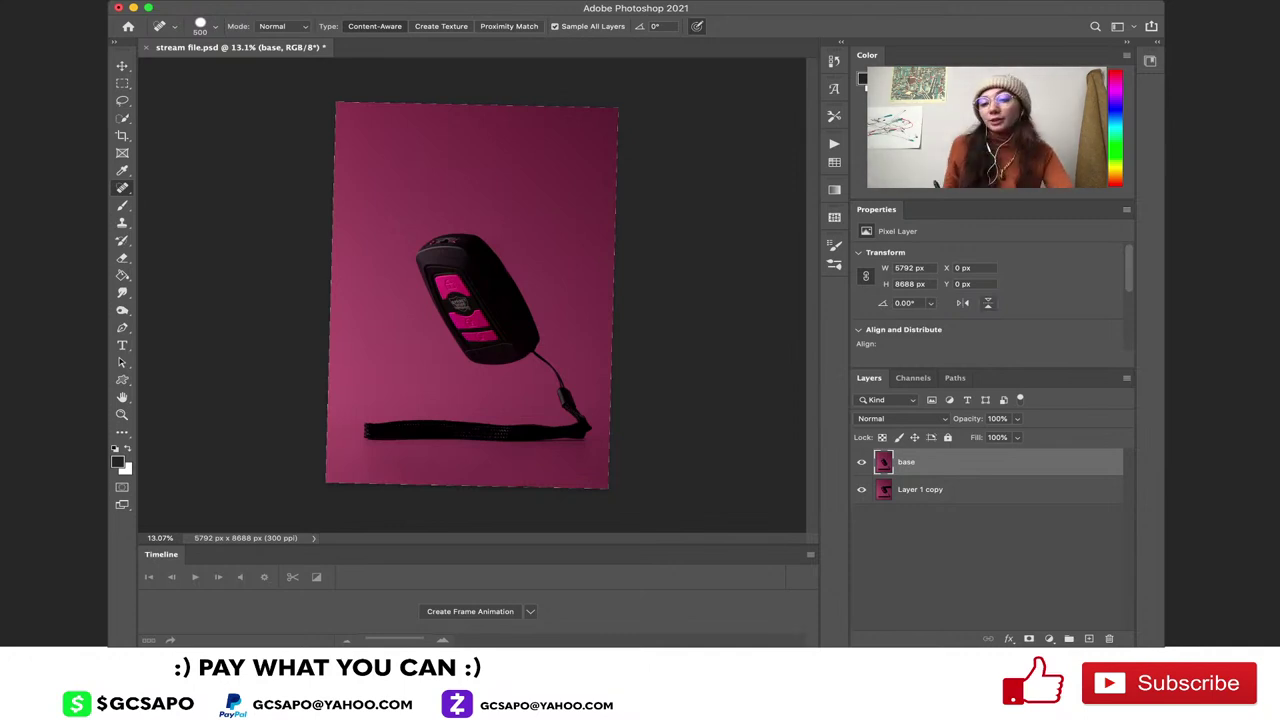
click(861, 462)
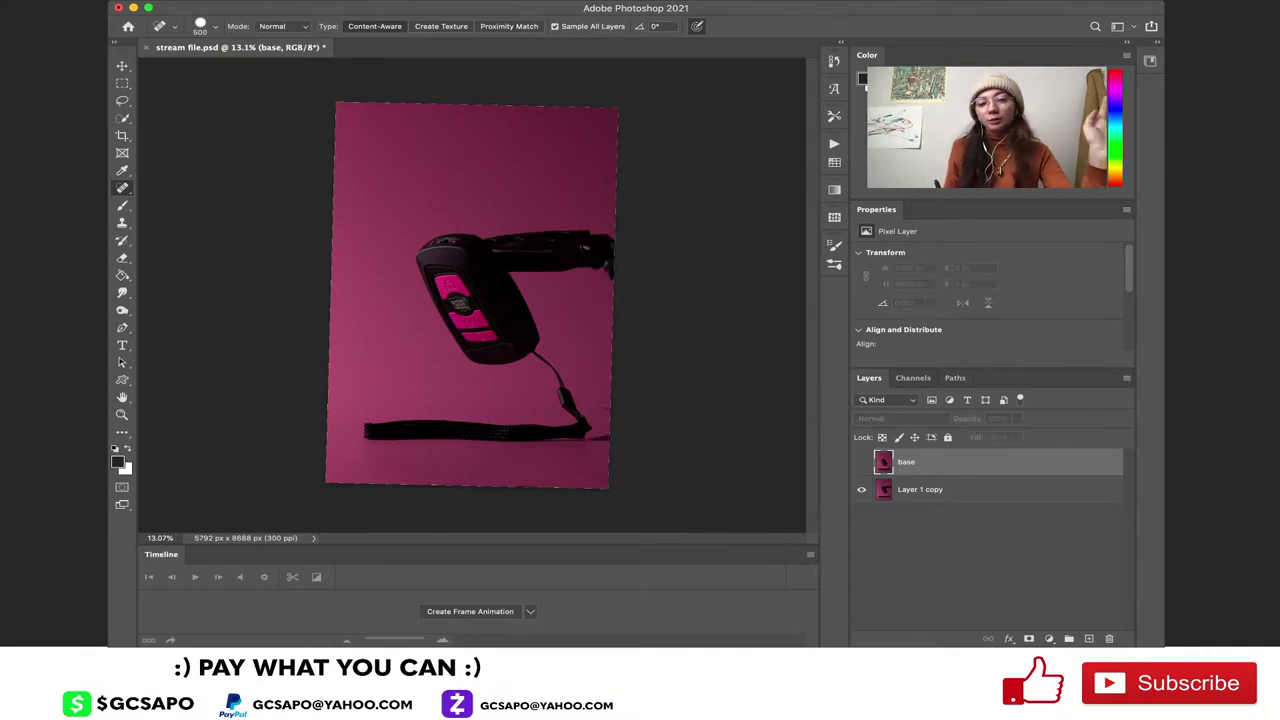
key(super+comma)
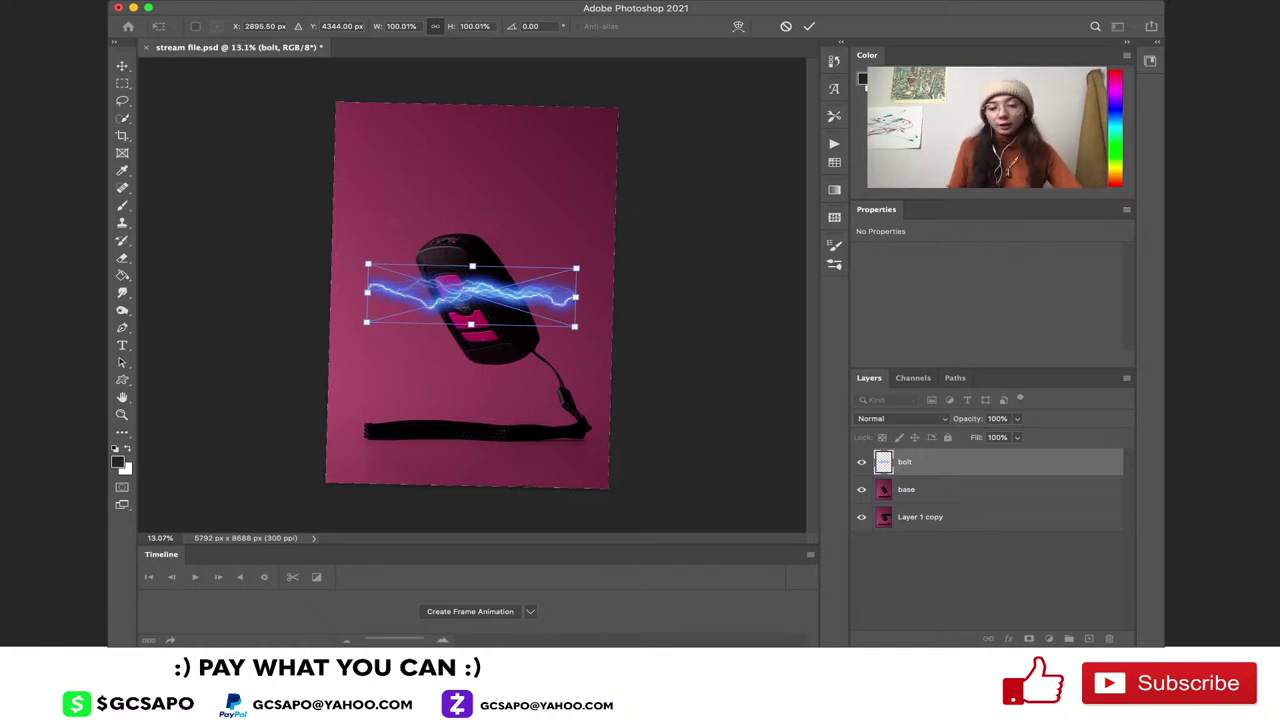
Commit the placed blue lightning bolt image and move it up over the top of the fob
key(Return)
key(j)
scroll(470, 300, up, 3)
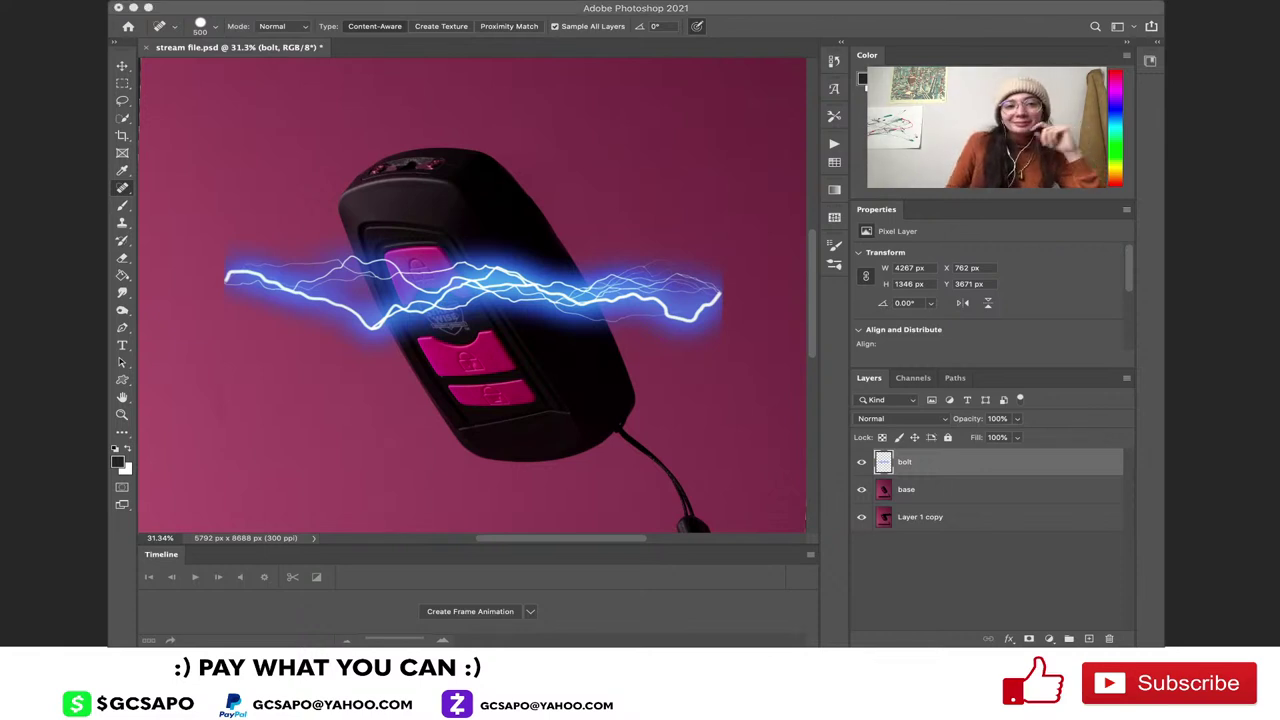
key(v)
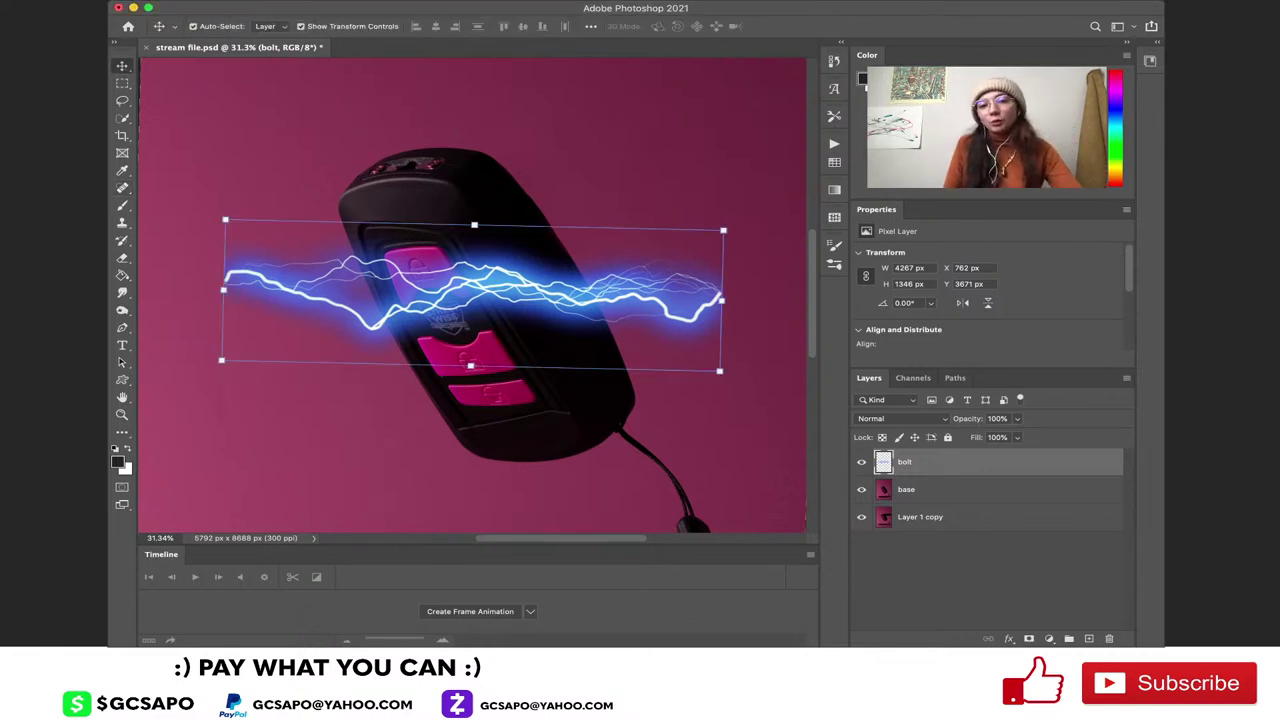
drag(472, 295, 412, 165)
scroll(471, 297, down, 8)
key(alt+super+a)
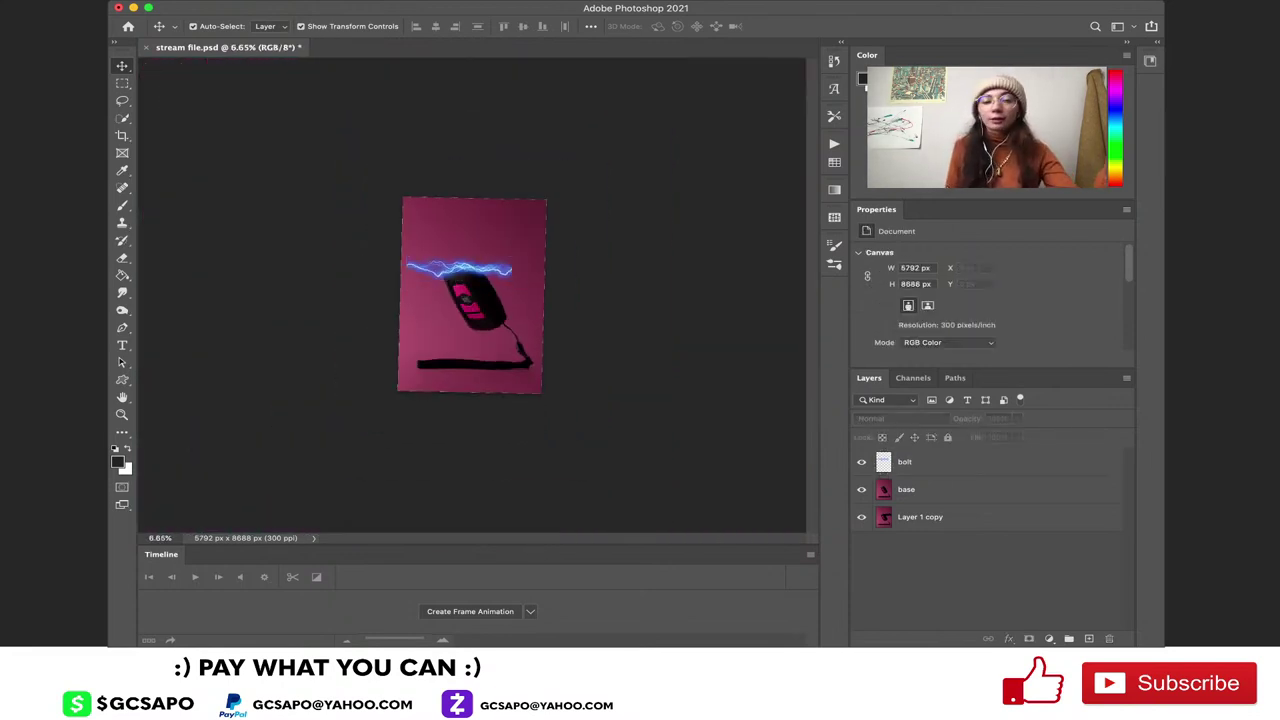
scroll(471, 293, up, 6)
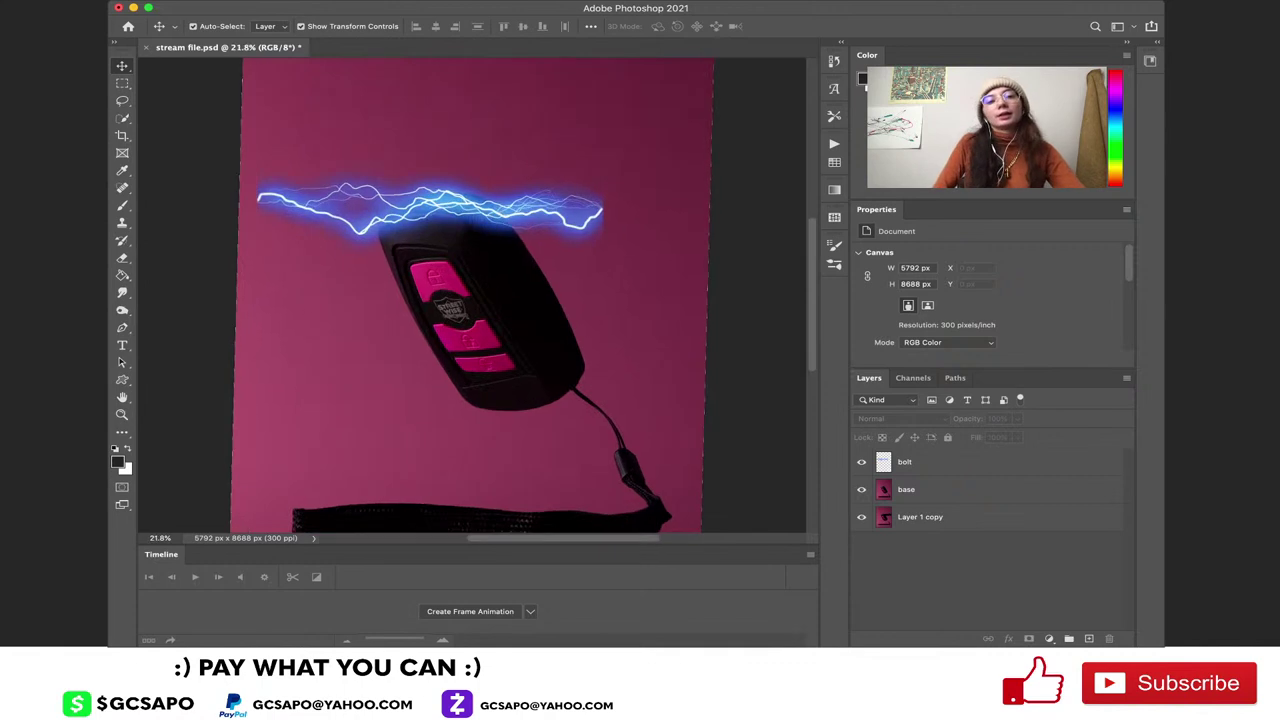
Scale the lightning bolt proportionally down to 23.78%, keeping its upper-left corner in place
click(430, 207)
drag(601, 263, 340, 183)
scroll(472, 296, up, 4)
scroll(472, 295, up, 10)
scroll(472, 295, left, 3)
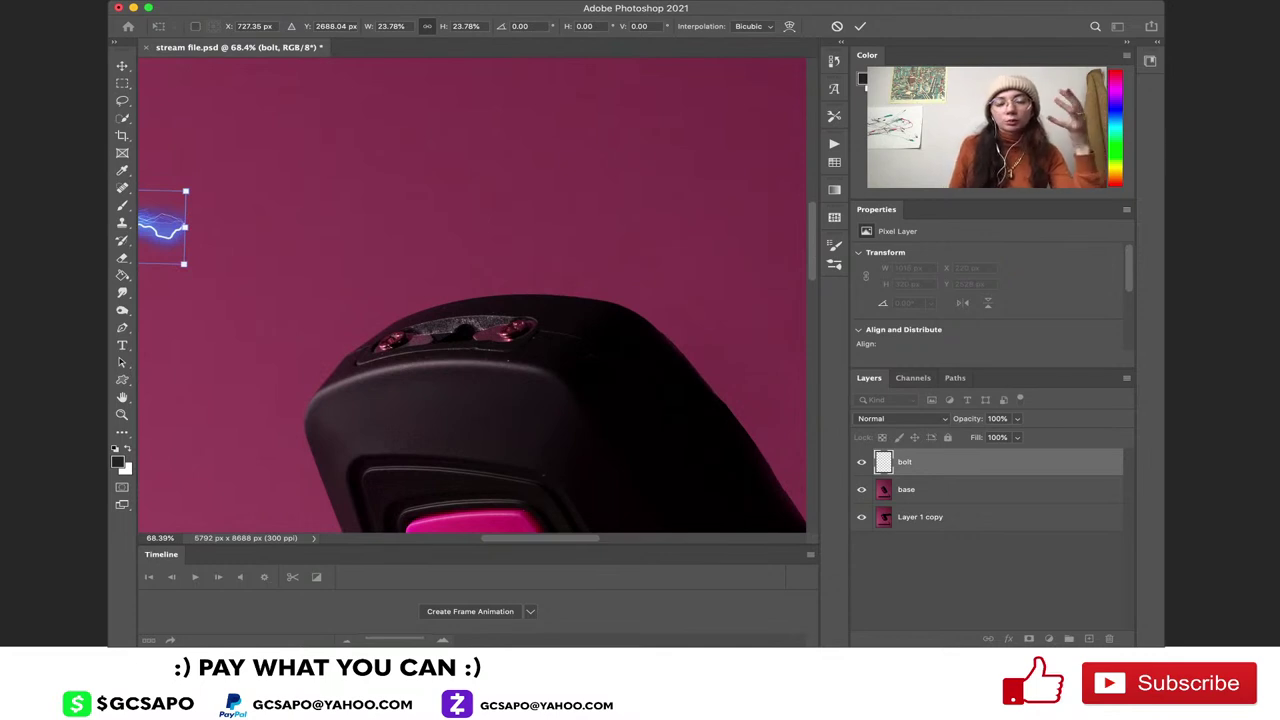
key(Return)
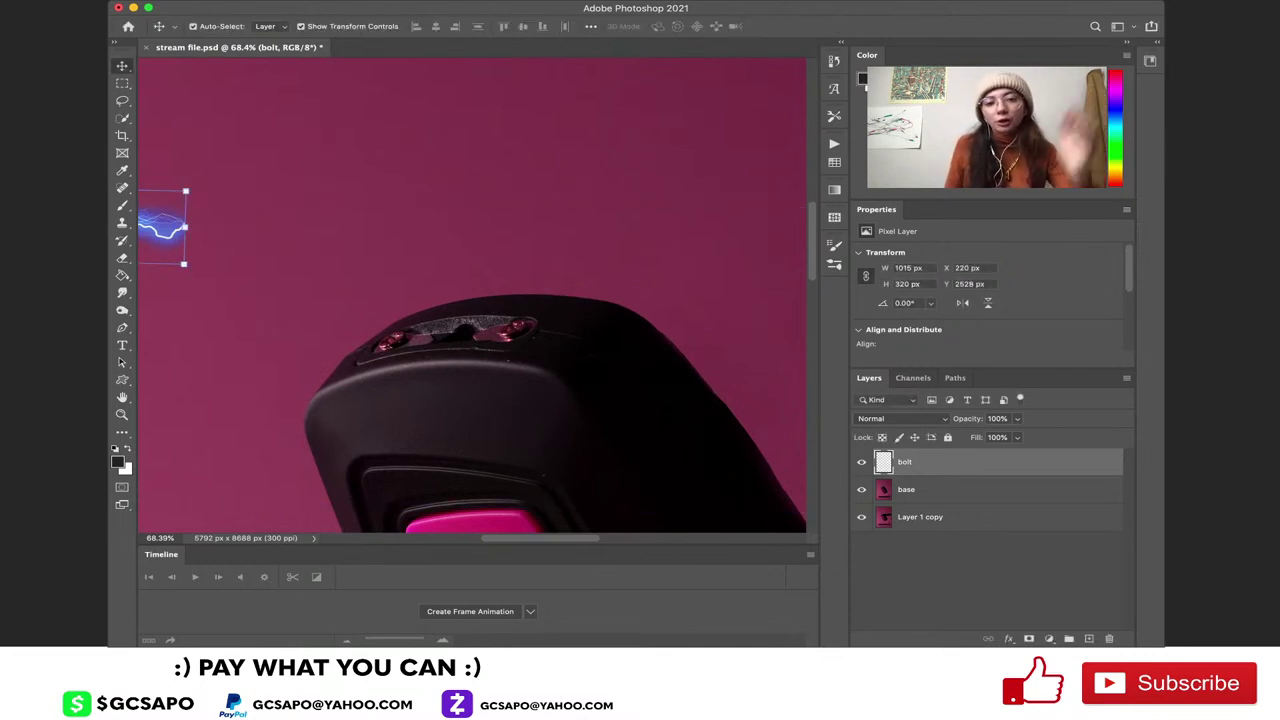
Shift the base layer to X 448 px, Y -72 px, and move the lightning bolt onto the metal contacts at the fob's top
drag(470, 420, 585, 406)
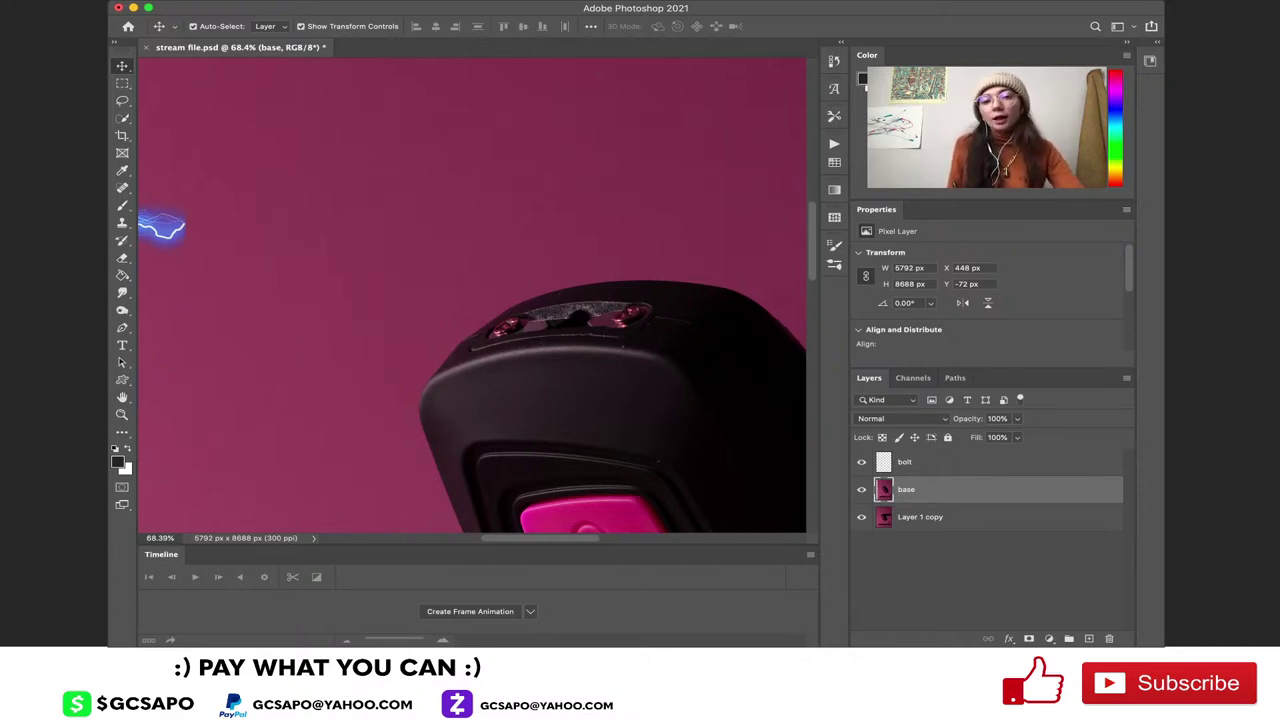
key(super+minus)
key(super+minus)
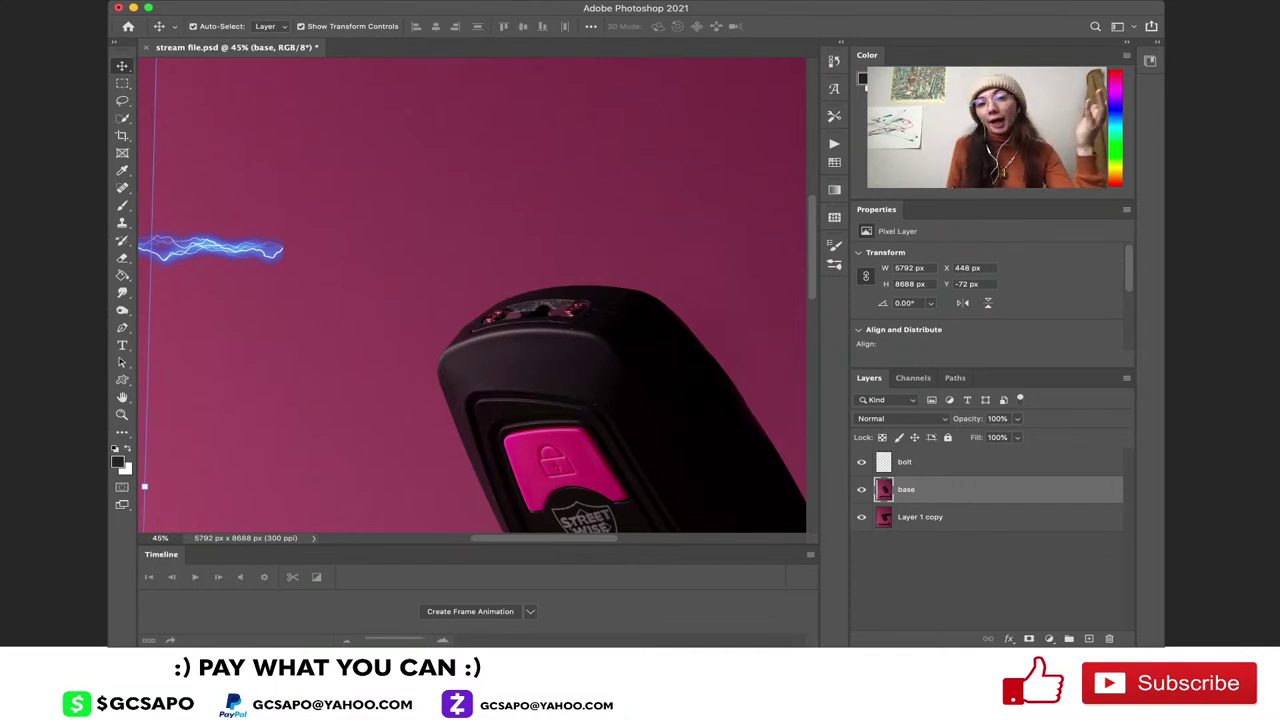
drag(211, 249, 519, 297)
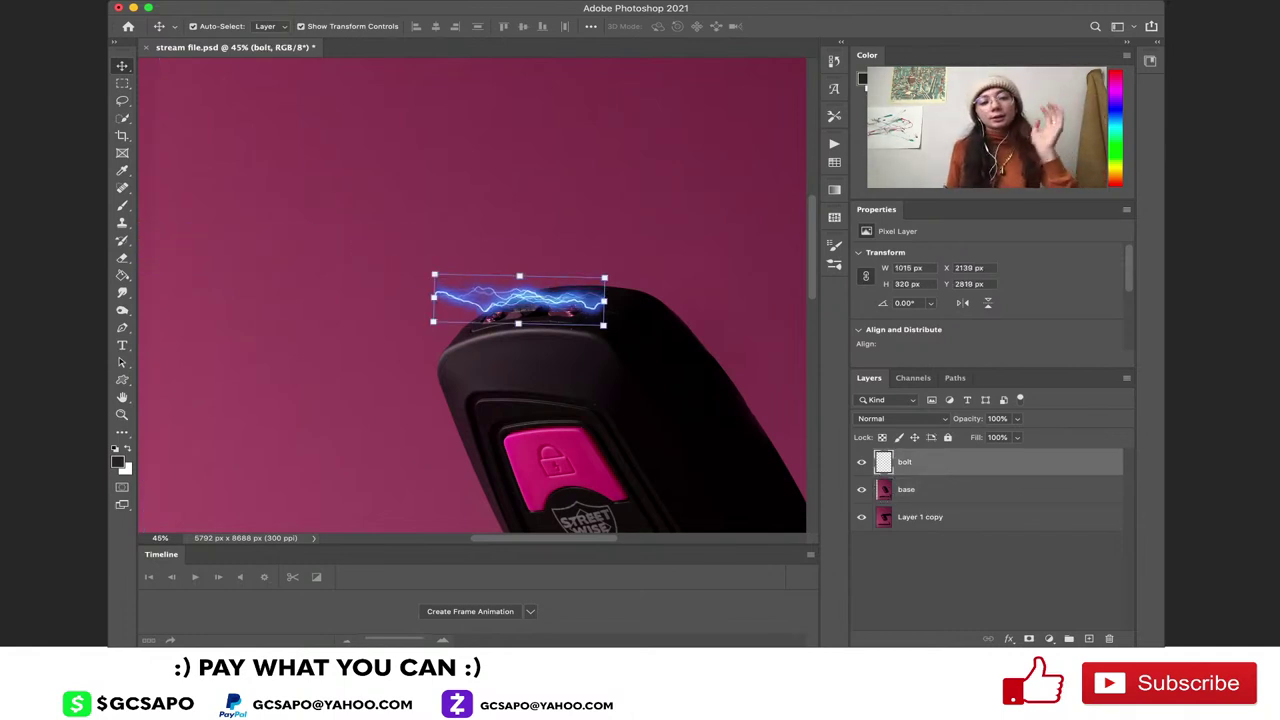
Scale the lightning bolt proportionally down to 61.56%, rotate it to -1.90°, and position it over the fob's contacts
scroll(550, 318, up, 10)
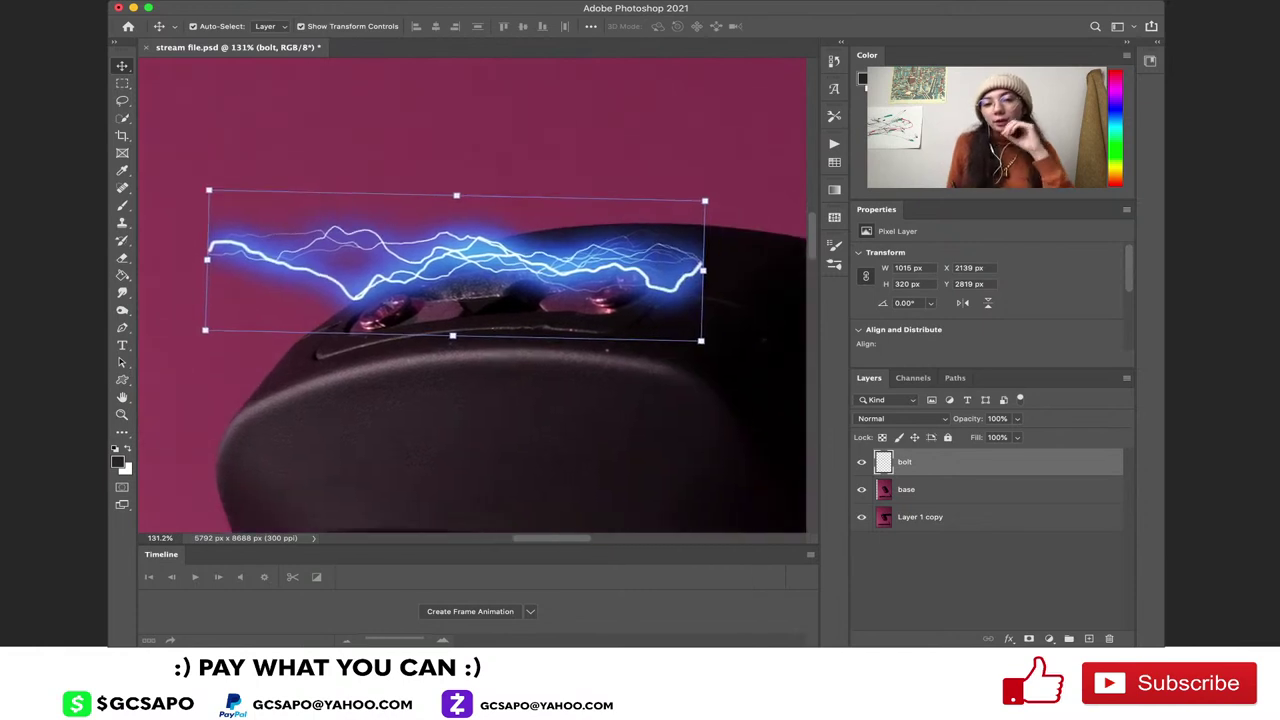
drag(701, 341, 578, 302)
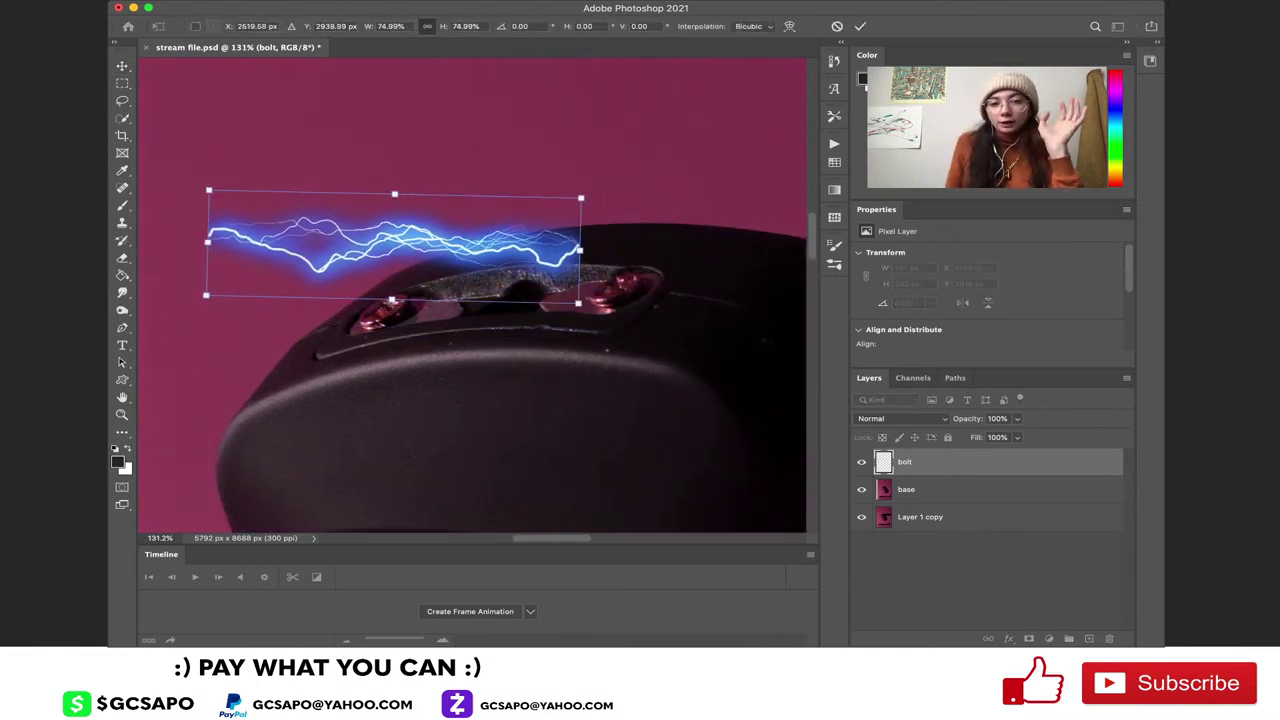
drag(500, 262, 610, 314)
drag(511, 301, 508, 299)
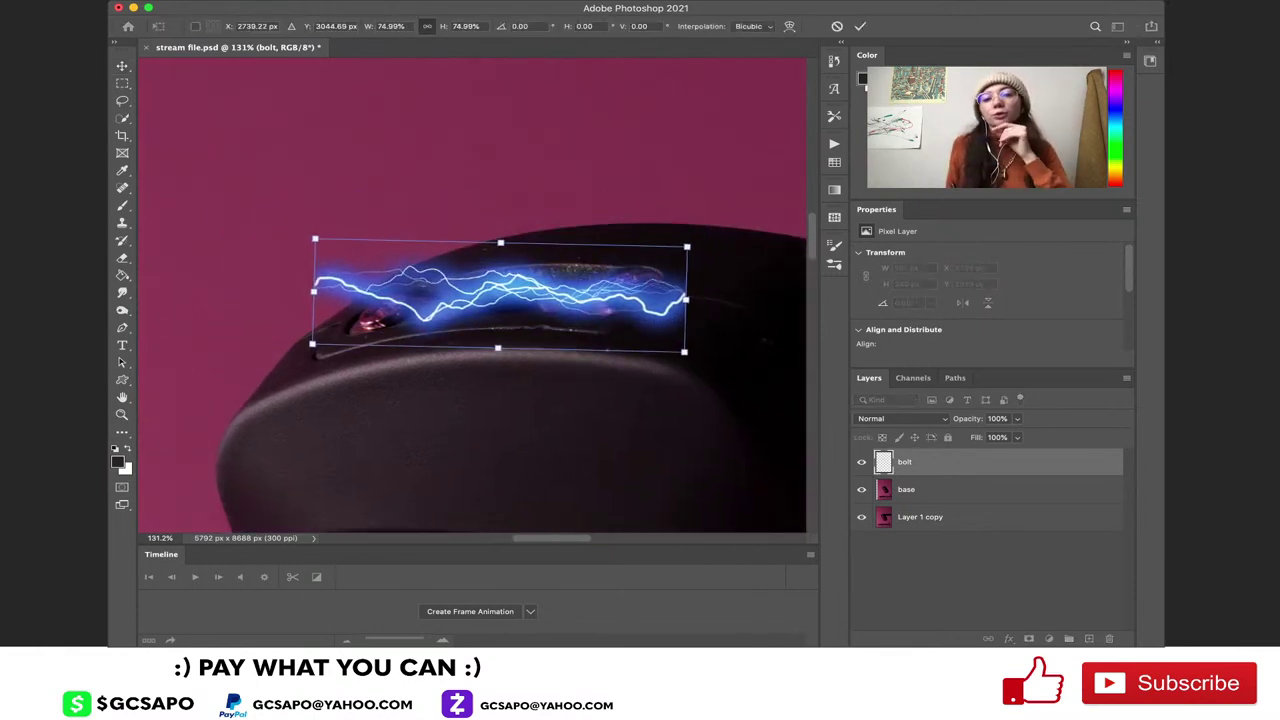
drag(684, 352, 630, 331)
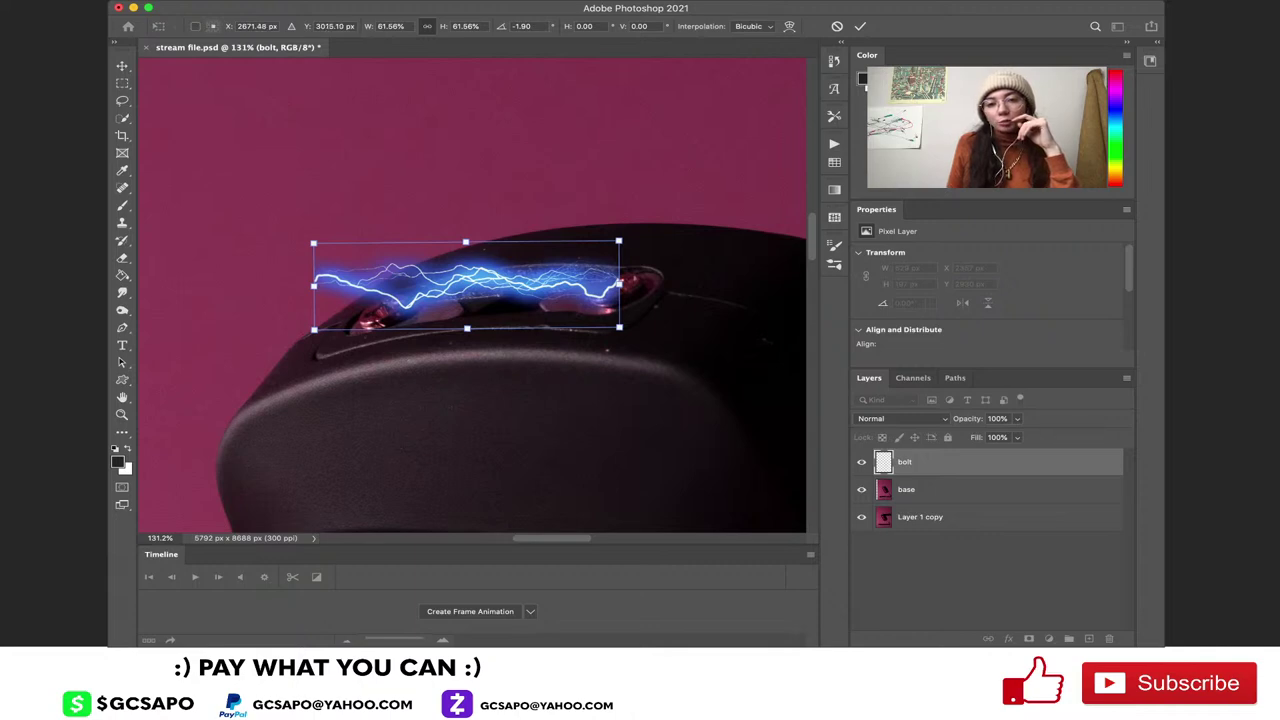
mouse_move(466, 285)
mouse_down()
mouse_move(458, 266)
mouse_move(470, 284)
mouse_up()
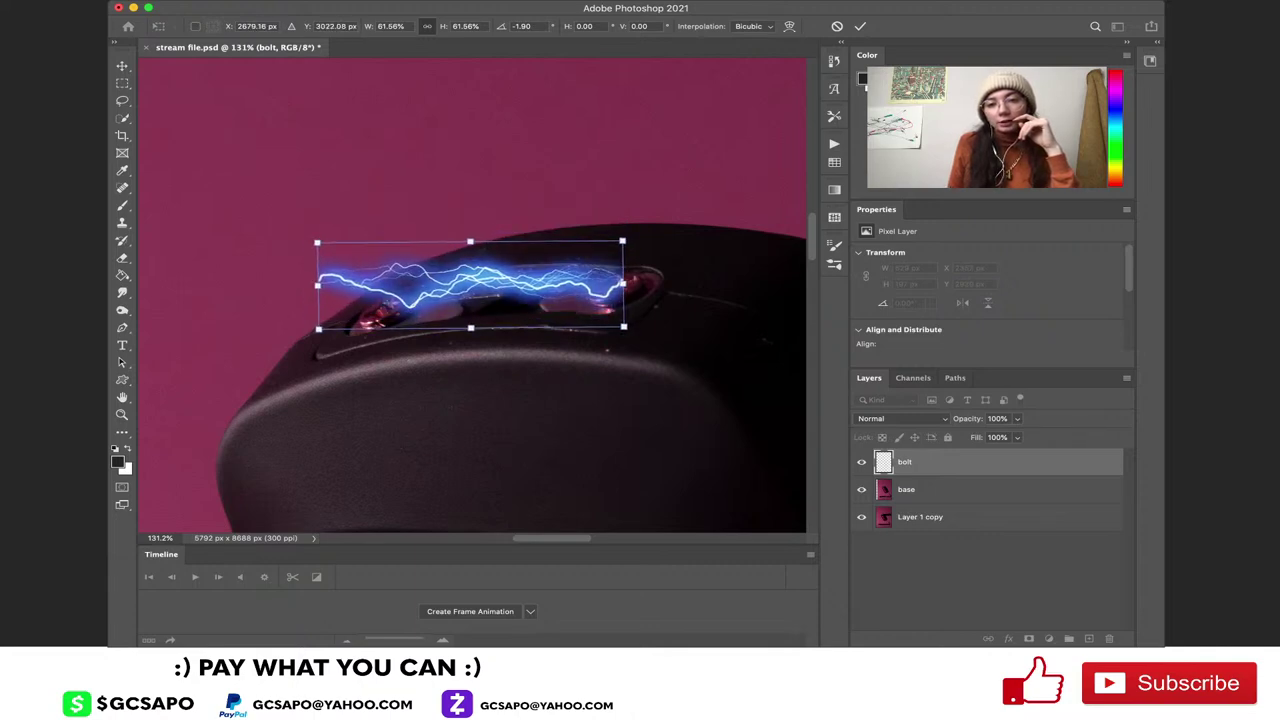
Tilt the lightning bolt to about -8.5°, scale it to 50.83%, fit it between the two metal contacts, and commit the transform
mouse_move(635, 234)
mouse_down()
mouse_move(639, 254)
mouse_move(626, 211)
mouse_up()
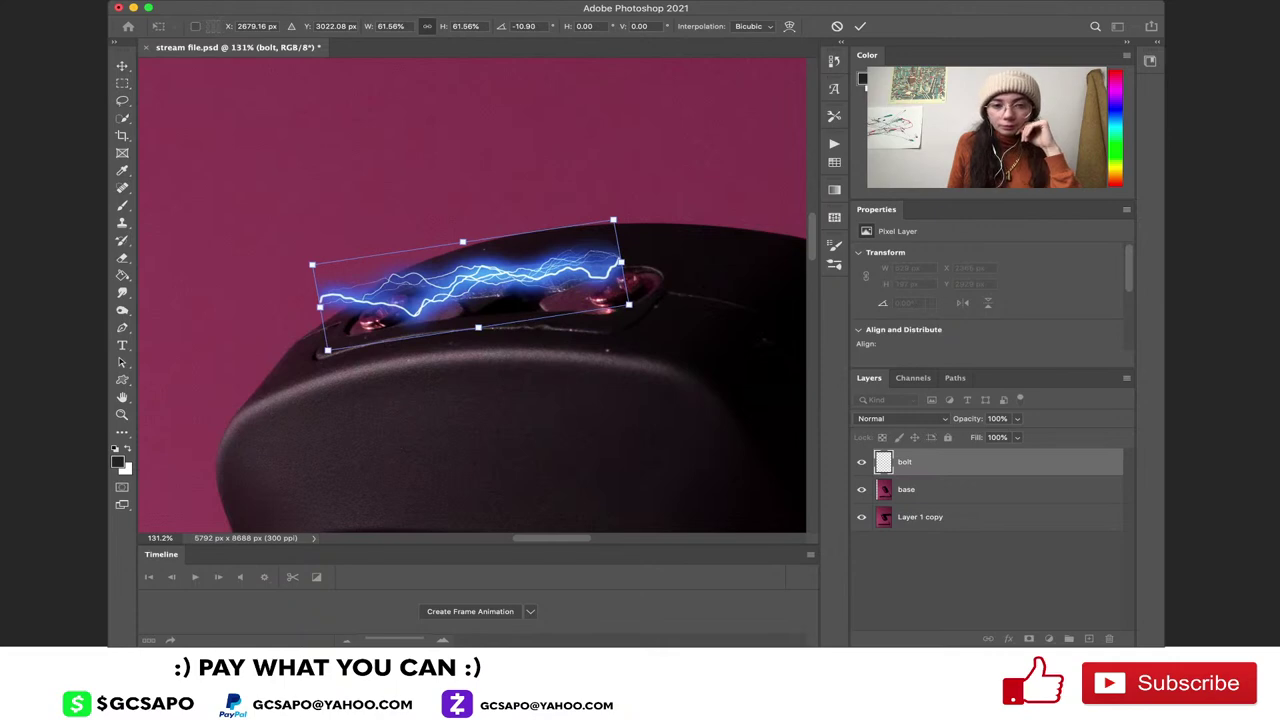
drag(470, 285, 492, 282)
drag(651, 303, 598, 298)
drag(466, 282, 520, 296)
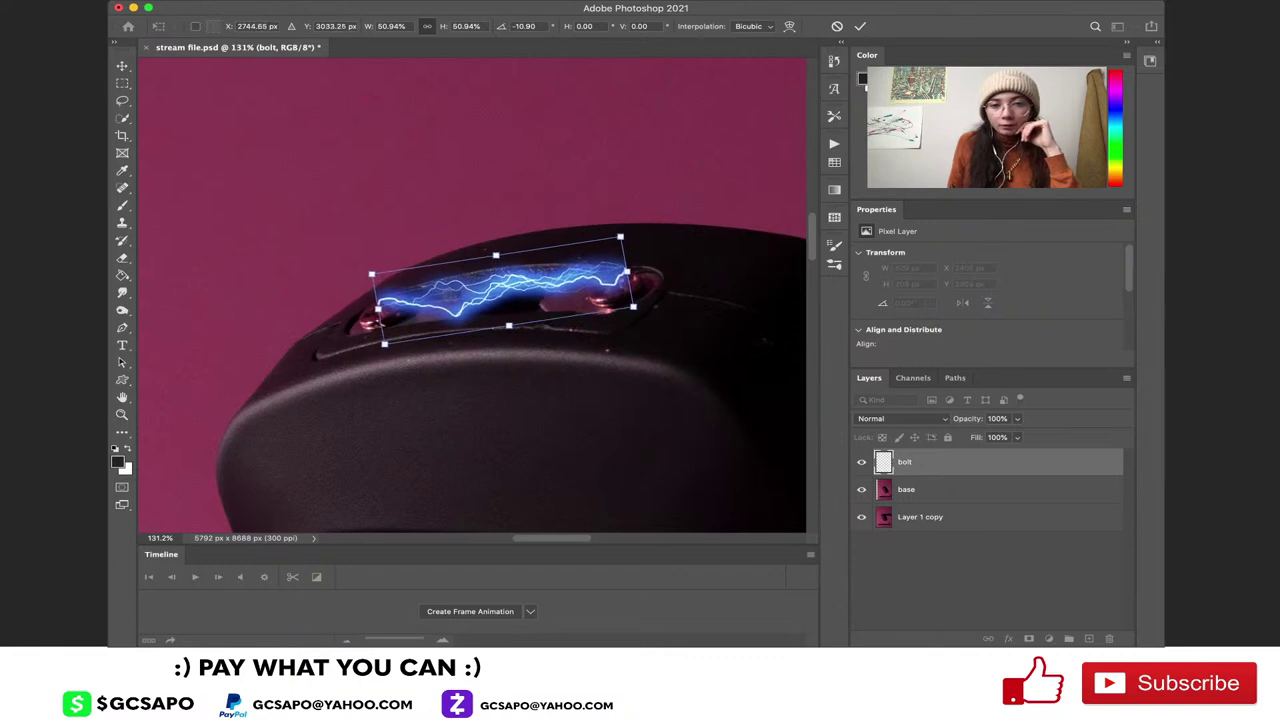
drag(627, 271, 641, 276)
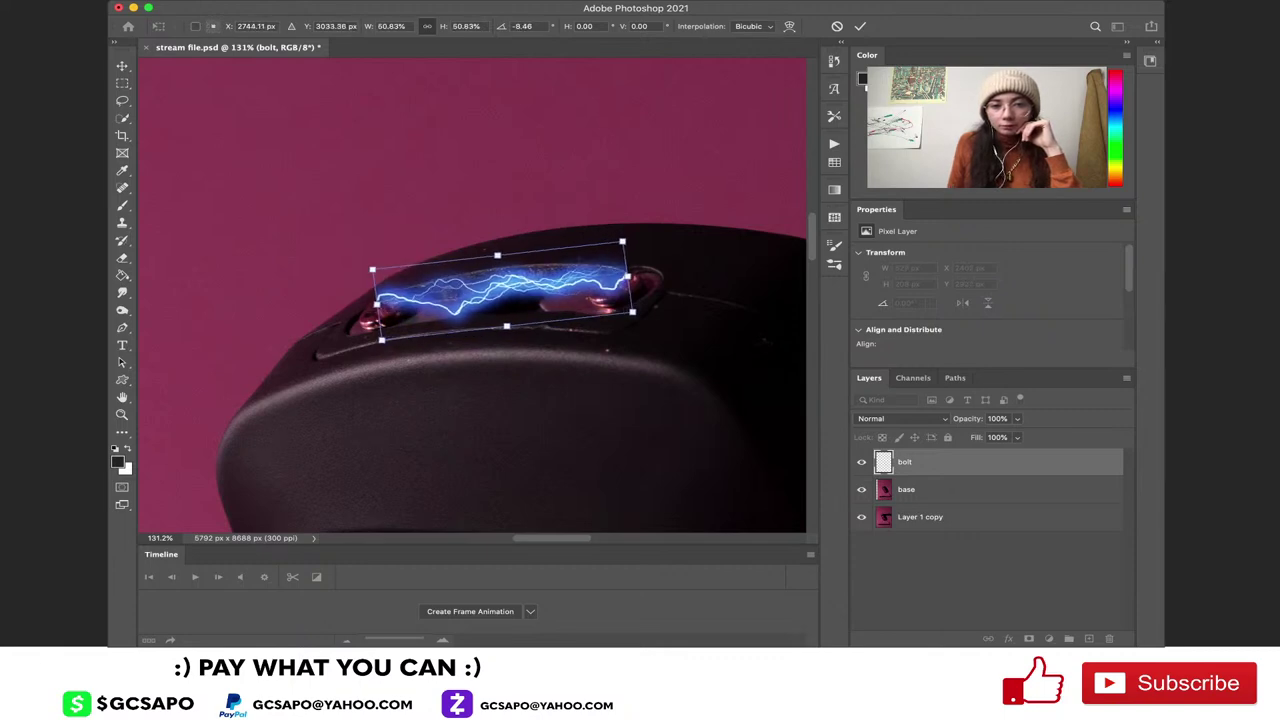
drag(503, 292, 505, 295)
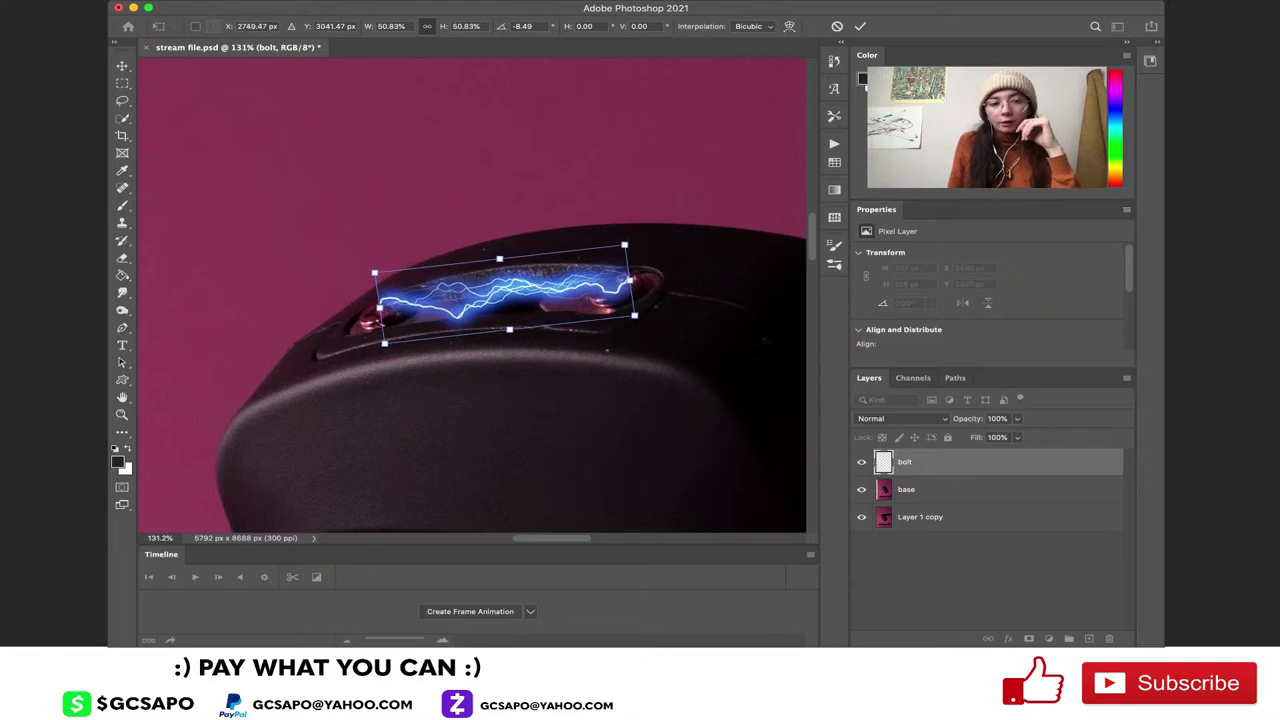
key(Return)
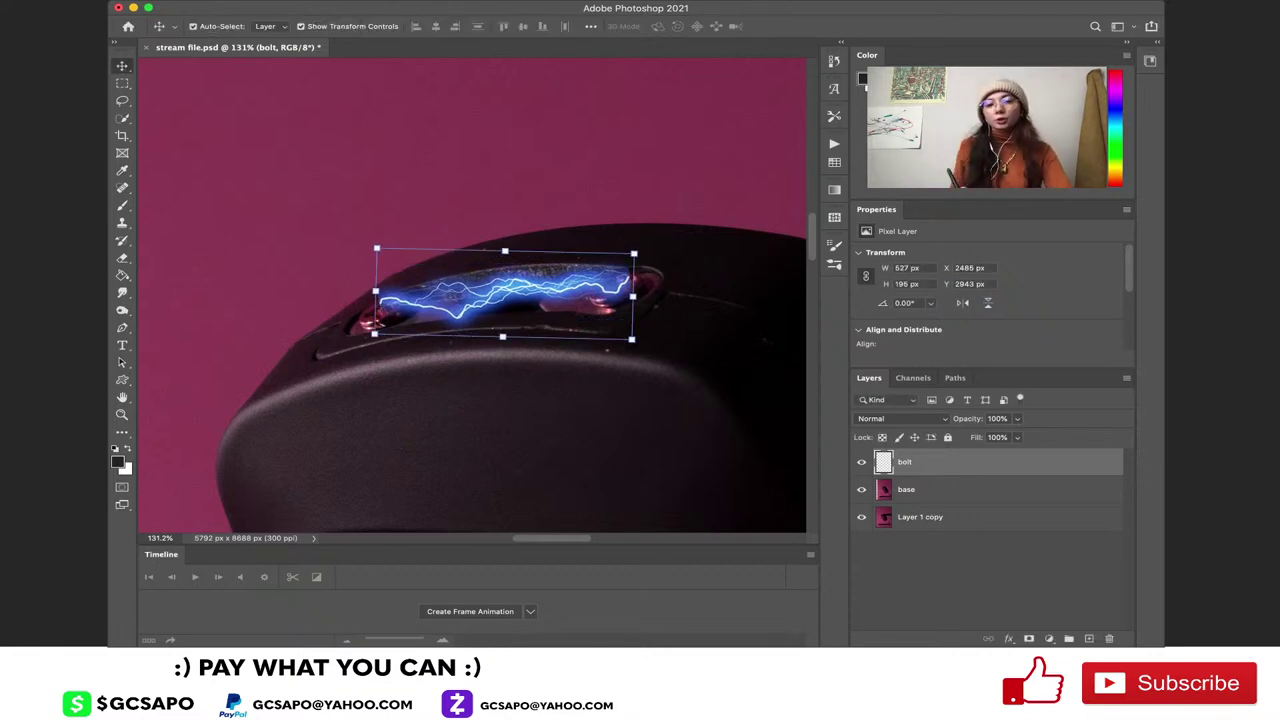
Examine the resized lightning bolt in the full photo and up close at the fob's contacts
key(super+minus)
key(super+minus)
key(super+minus)
key(super+minus)
scroll(475, 295, down, 3)
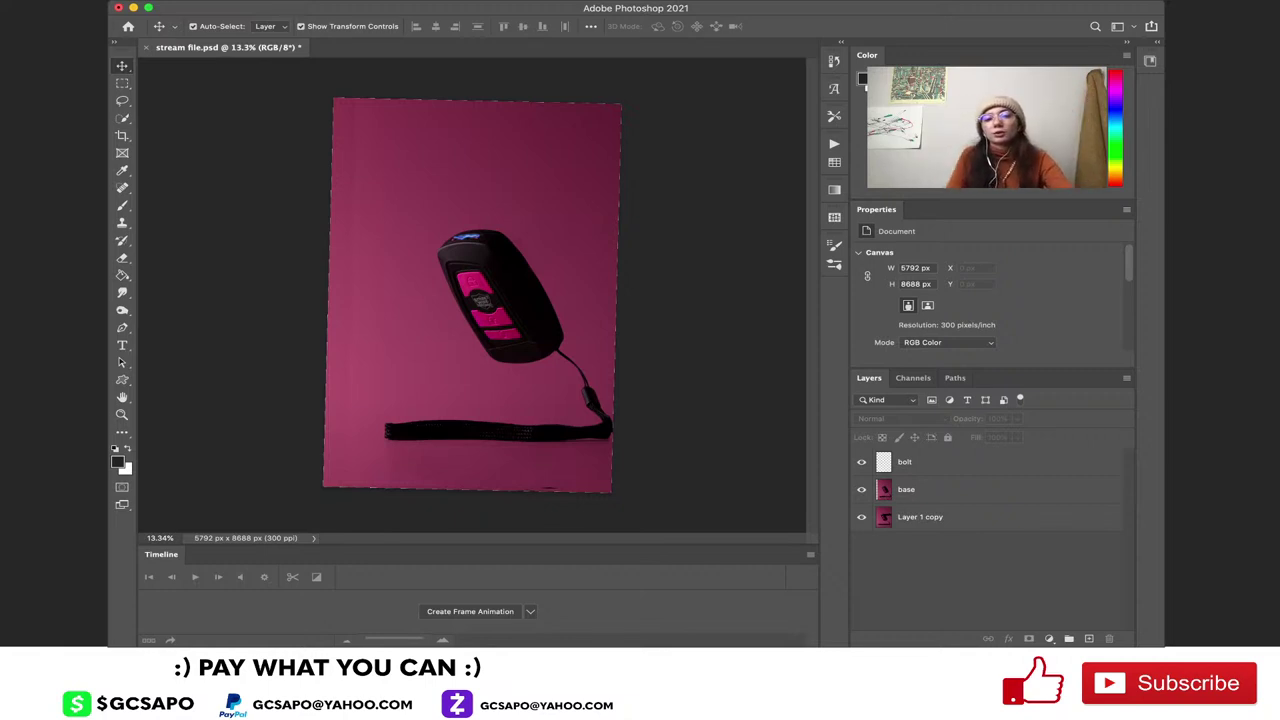
scroll(467, 289, up, 8)
scroll(467, 289, up, 3)
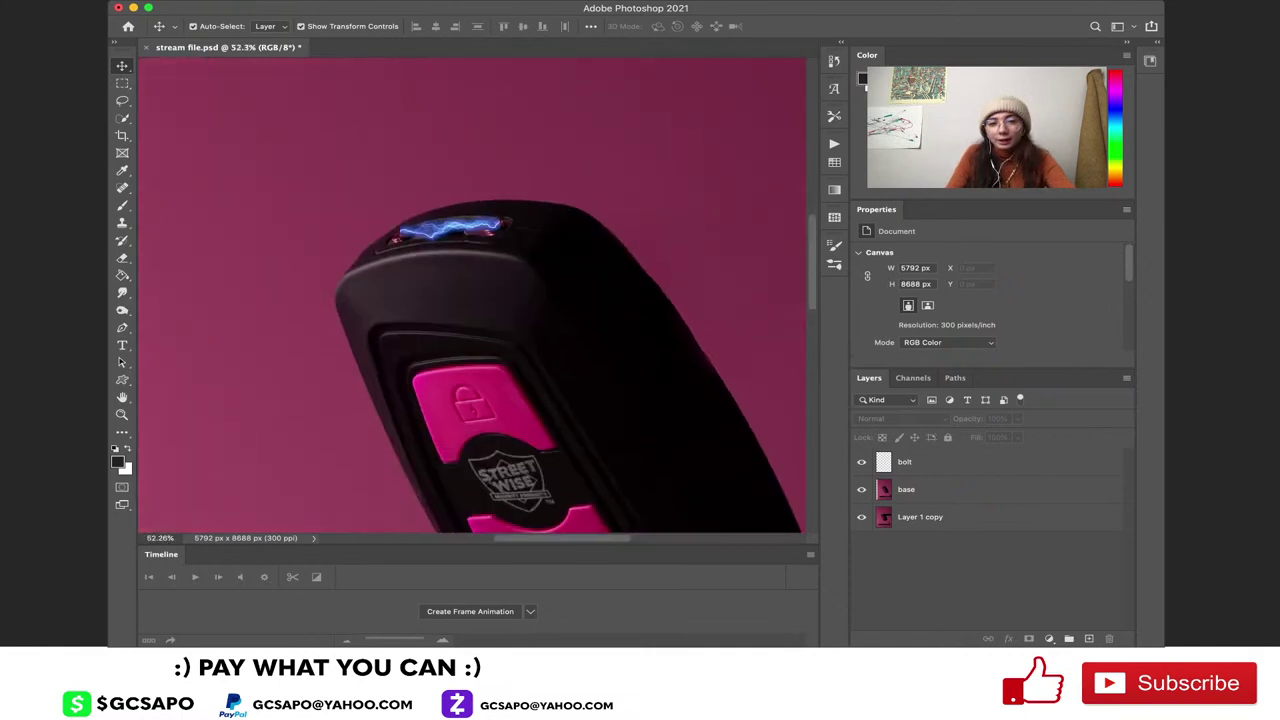
scroll(467, 289, down, 4)
scroll(475, 295, down, 4)
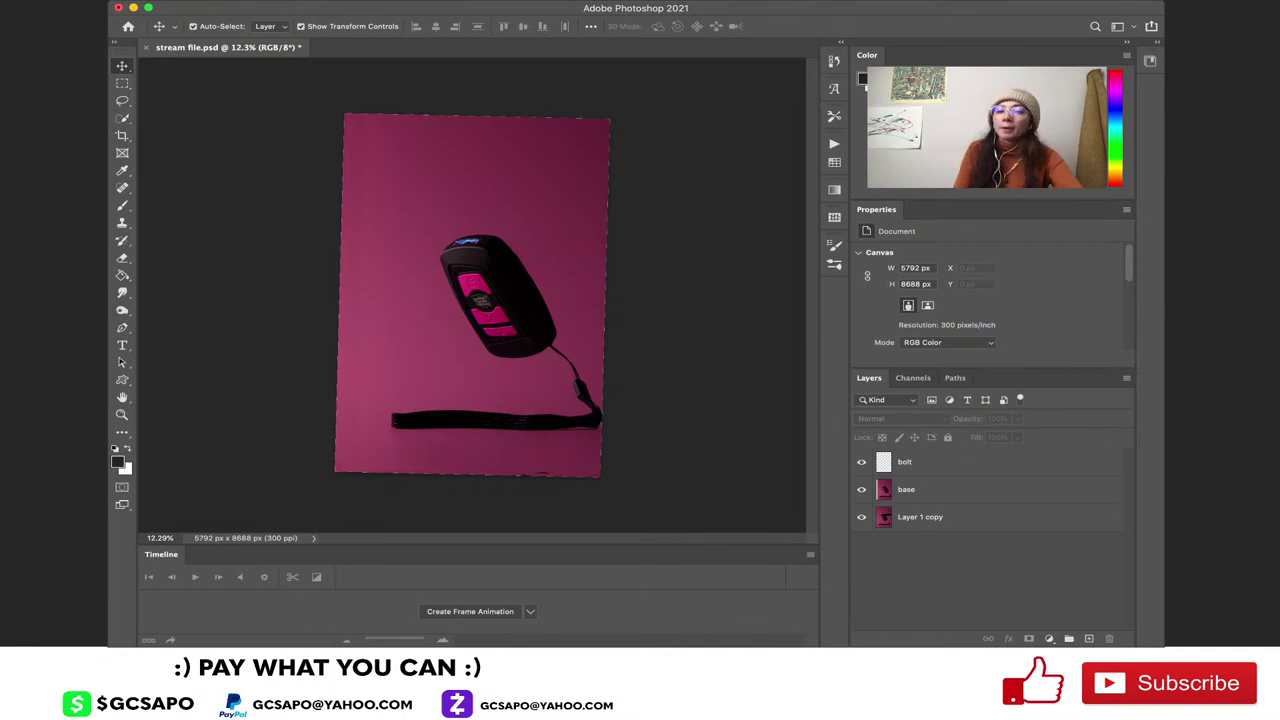
scroll(476, 300, up, 8)
scroll(476, 300, up, 3)
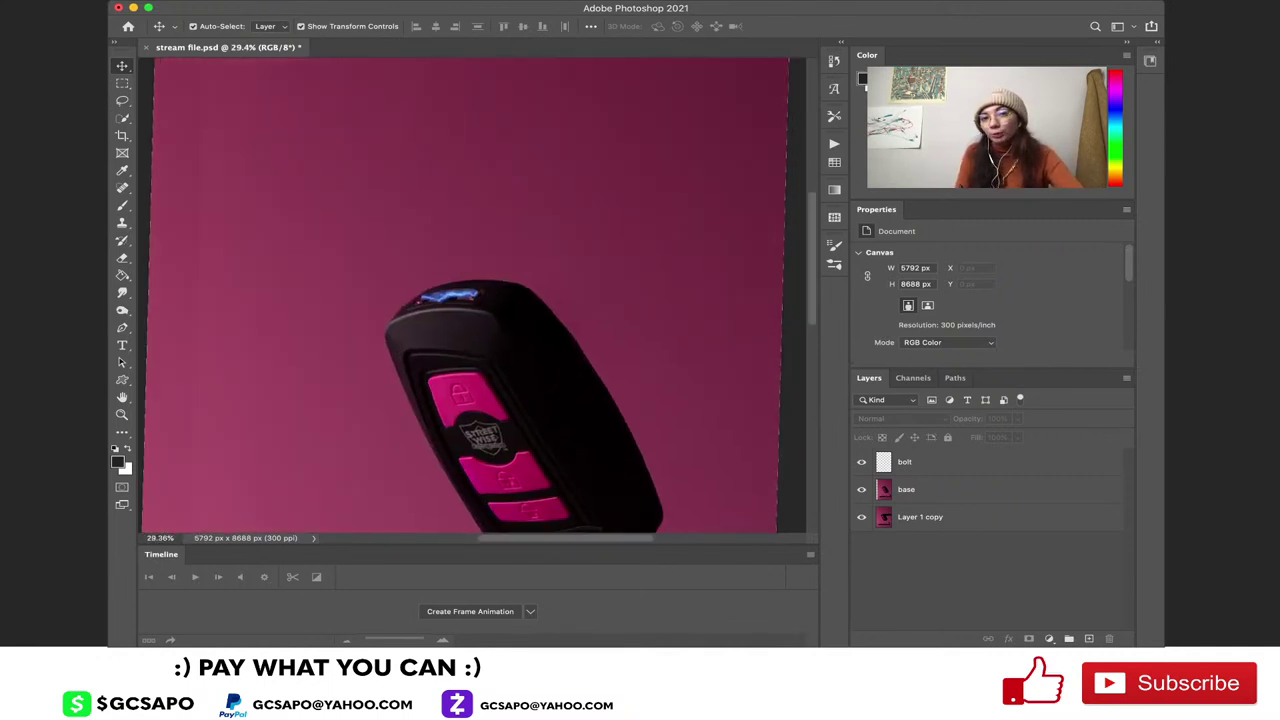
scroll(477, 298, up, 3)
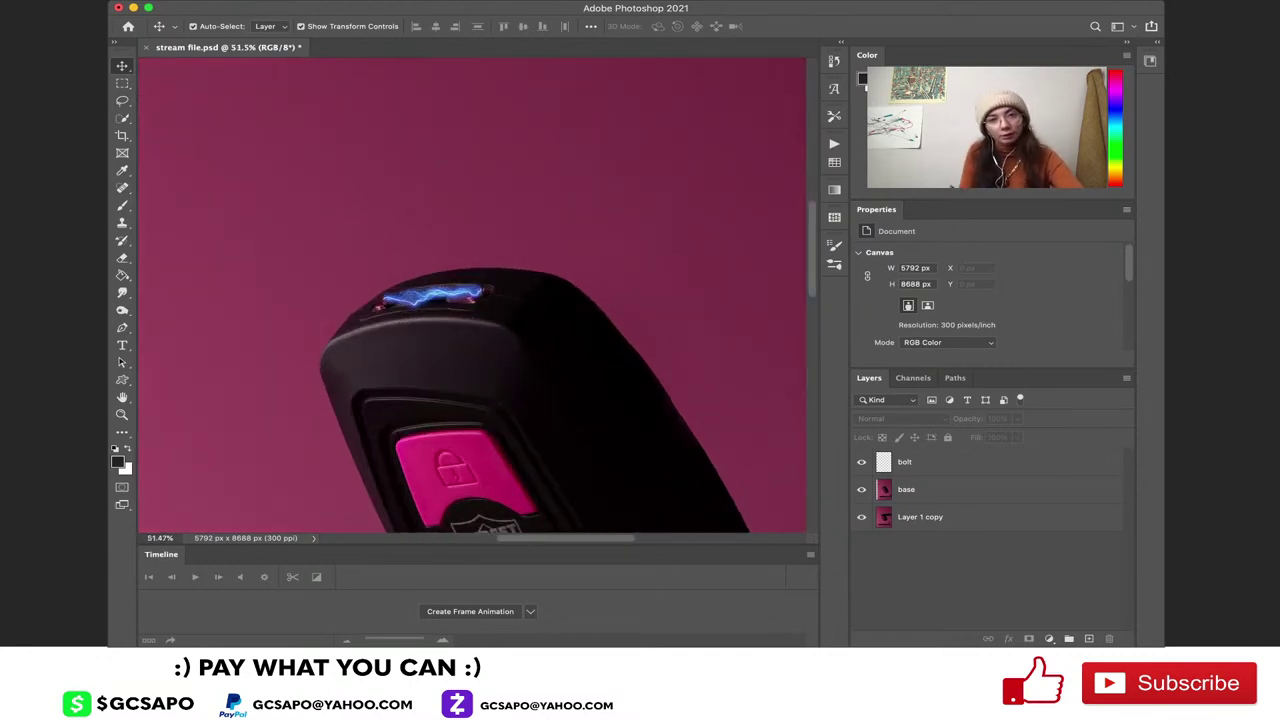
scroll(409, 248, up, 4)
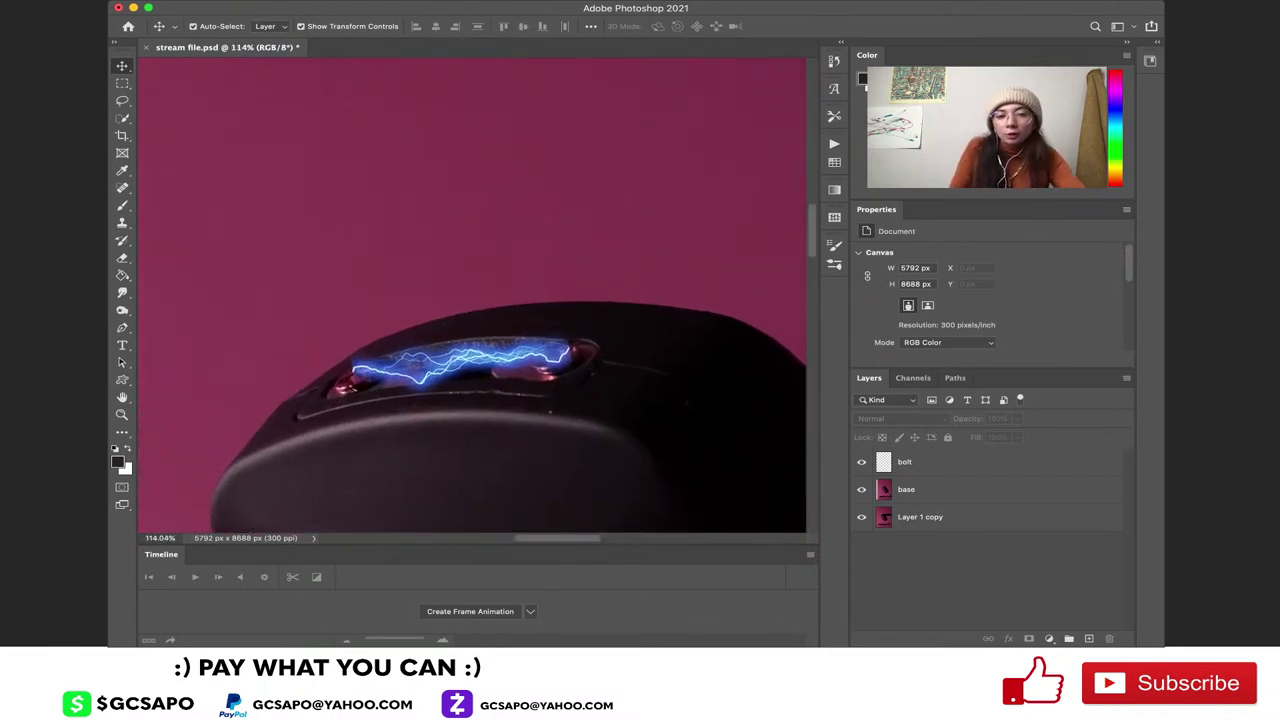
Warp the bolt layer, raising its upper edge into a tall arch and bowing its lower edge upward
click(935, 462)
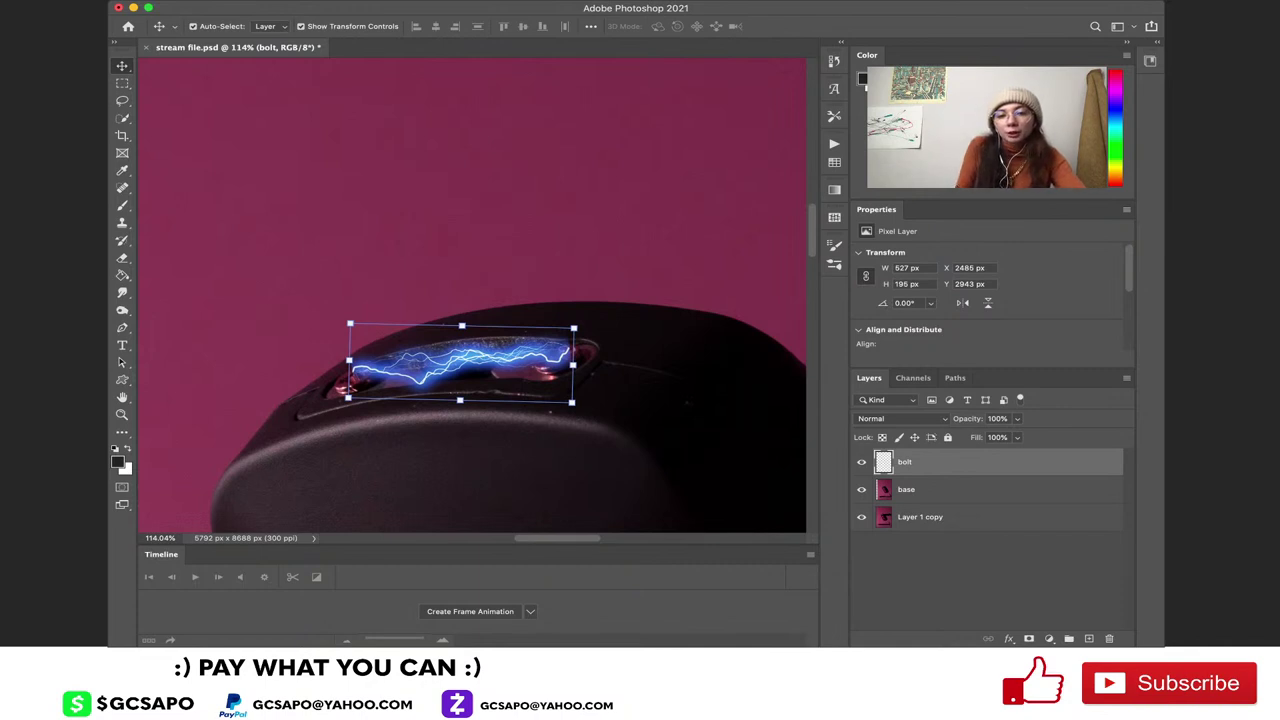
key(super+t)
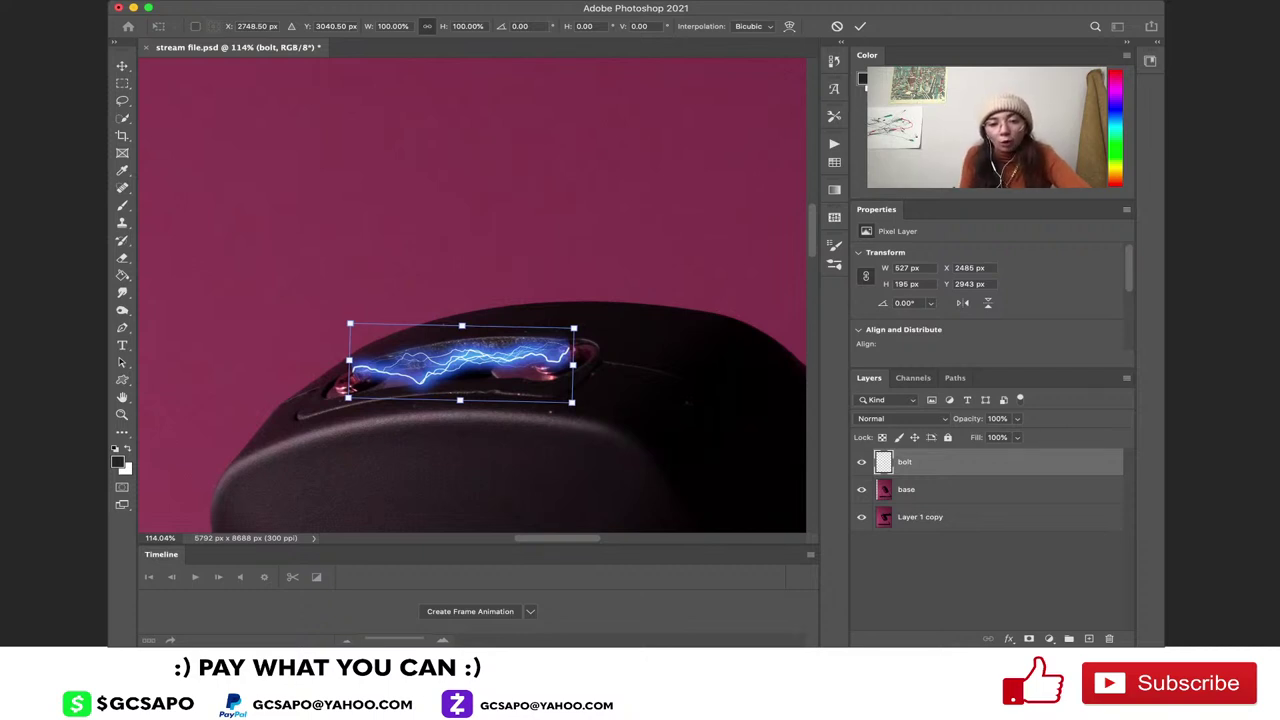
click(789, 26)
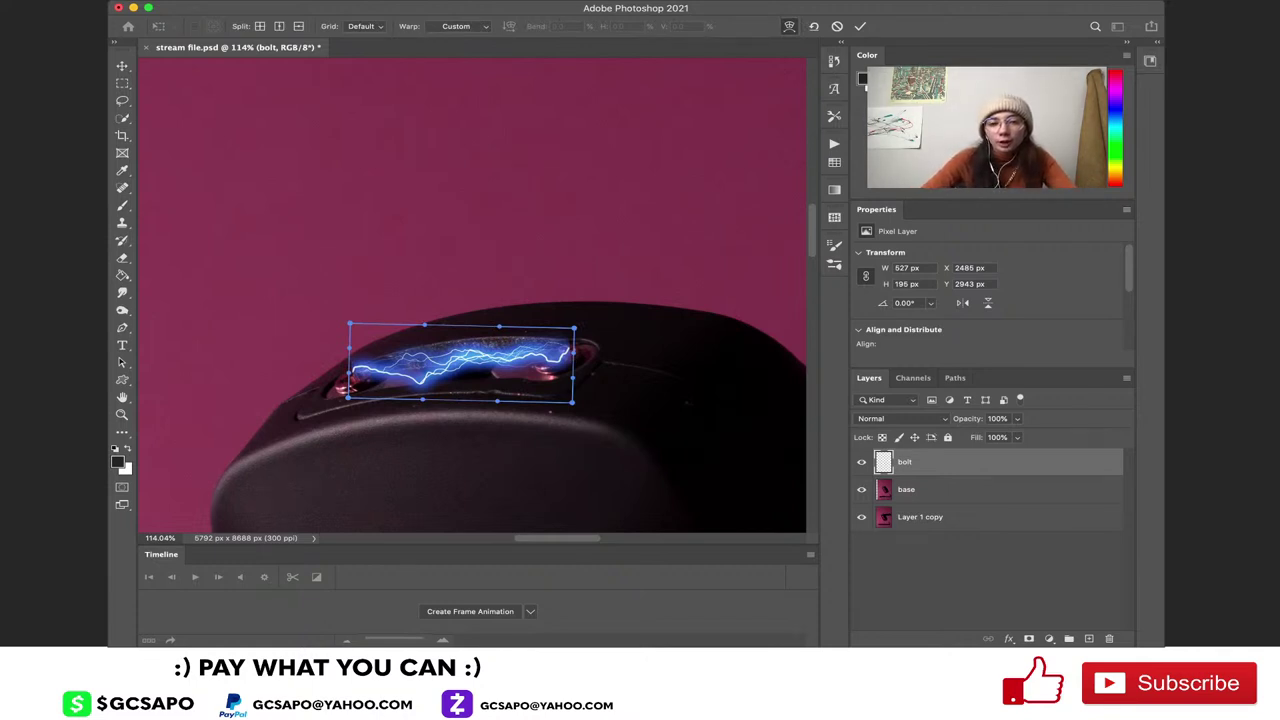
drag(425, 325, 391, 189)
drag(498, 318, 495, 155)
drag(422, 390, 424, 336)
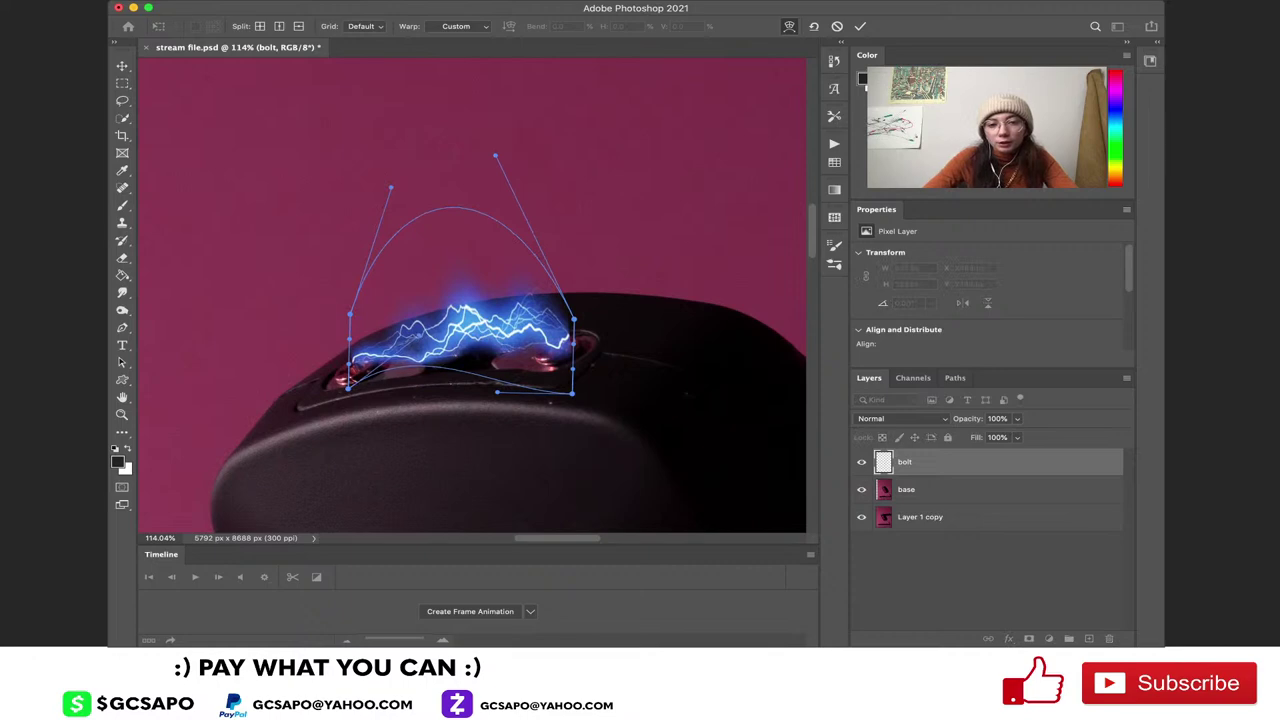
Stretch the warp's upper-left corner outward, shorten its upper handle, and pull the lower-left handle inward near the left contact
drag(349, 316, 225, 239)
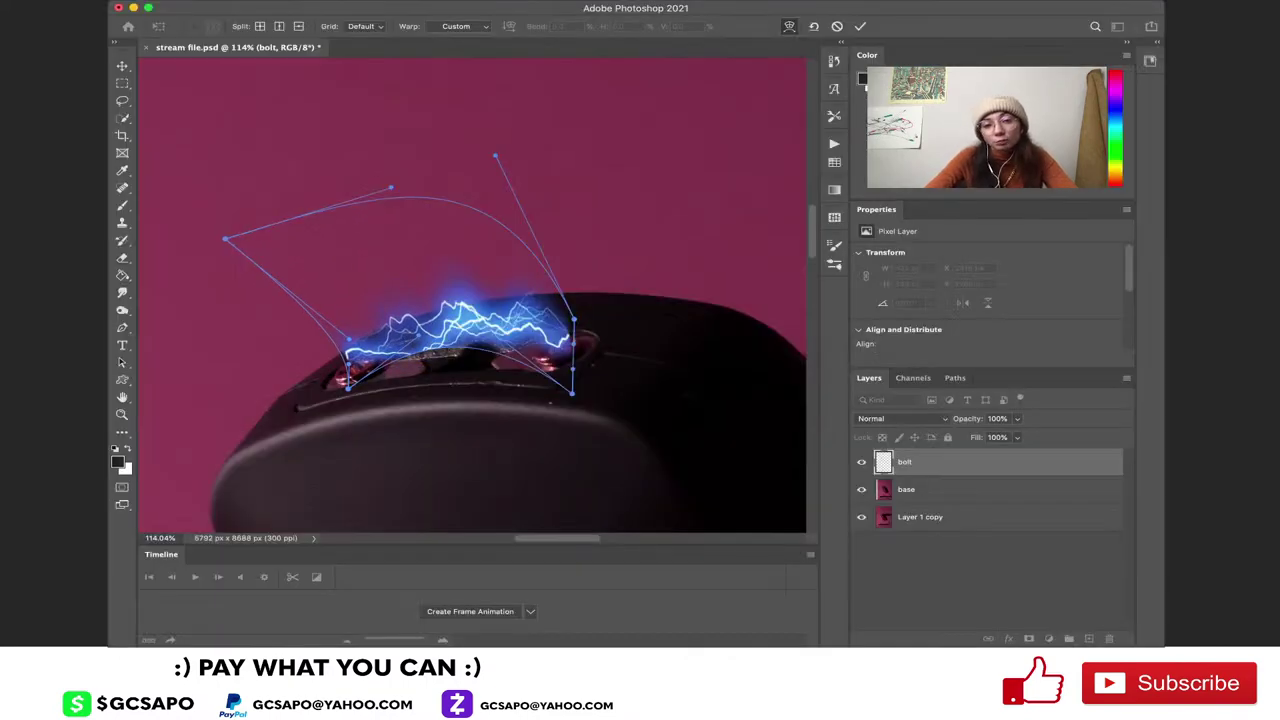
drag(390, 187, 306, 233)
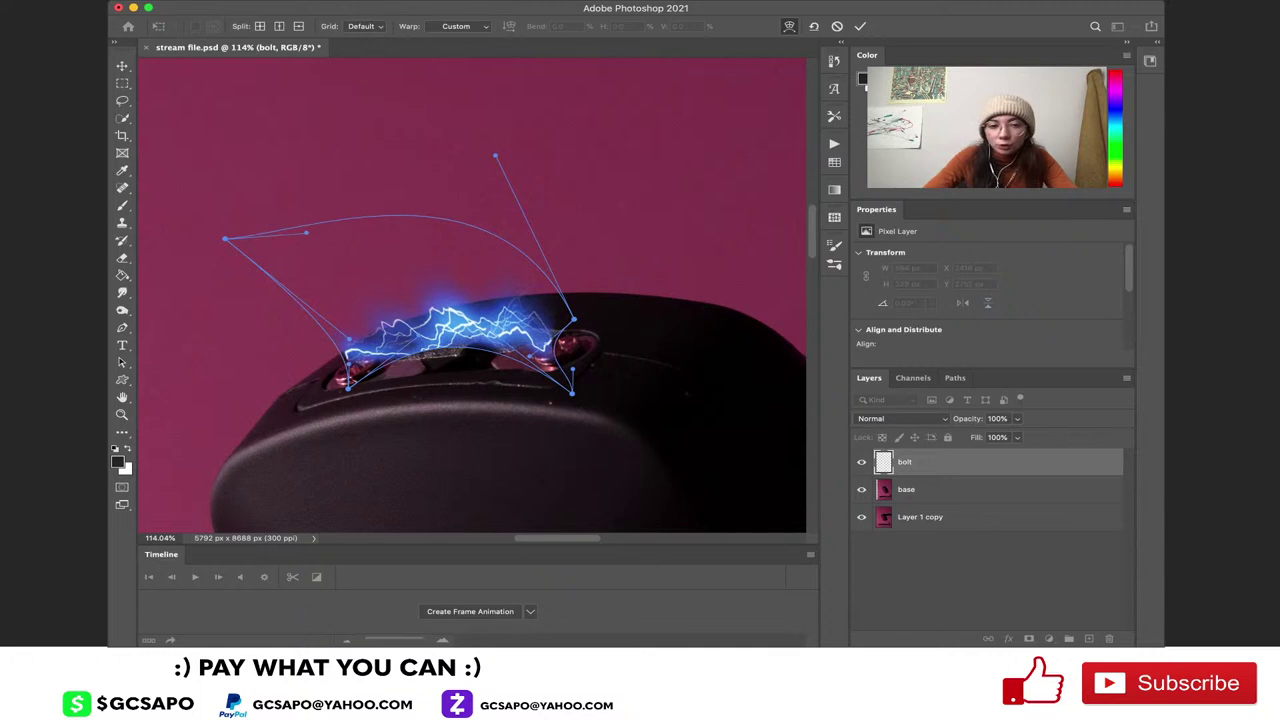
drag(349, 364, 369, 379)
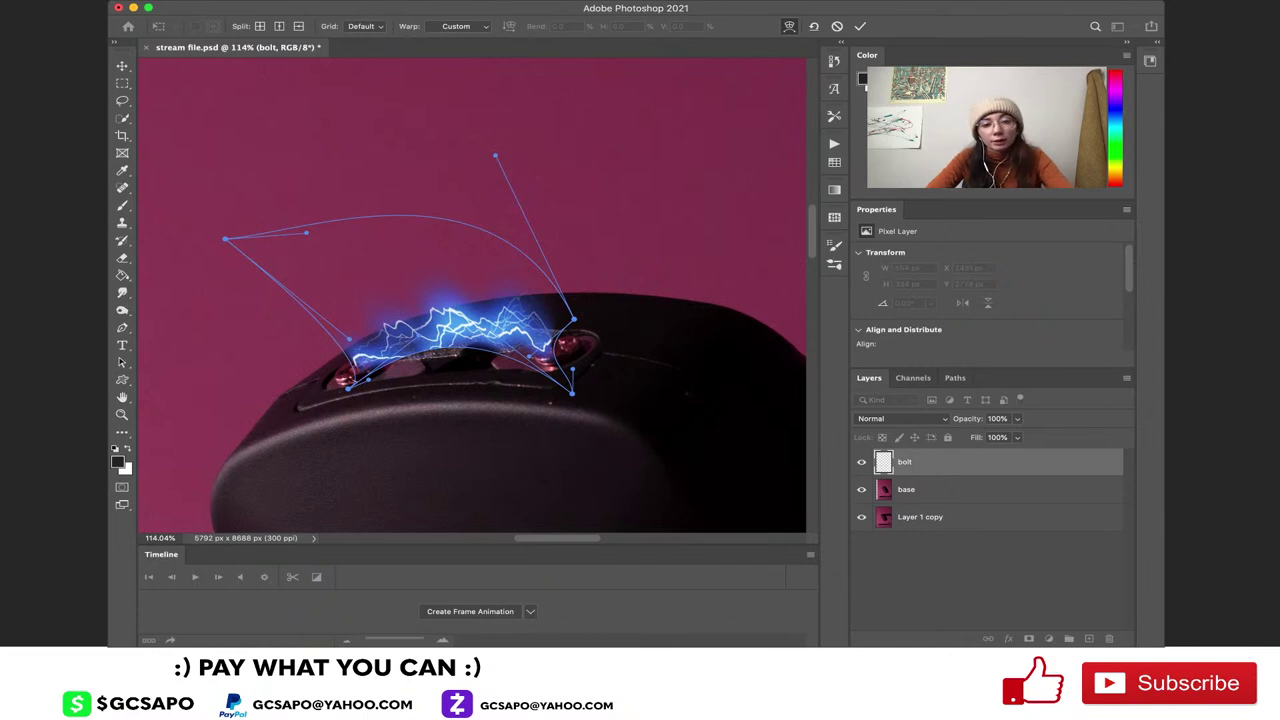
Lower the warp's bottom-left corner past the left contact, adjust its handle, and flatten the upper arch toward the right
key(super+plus)
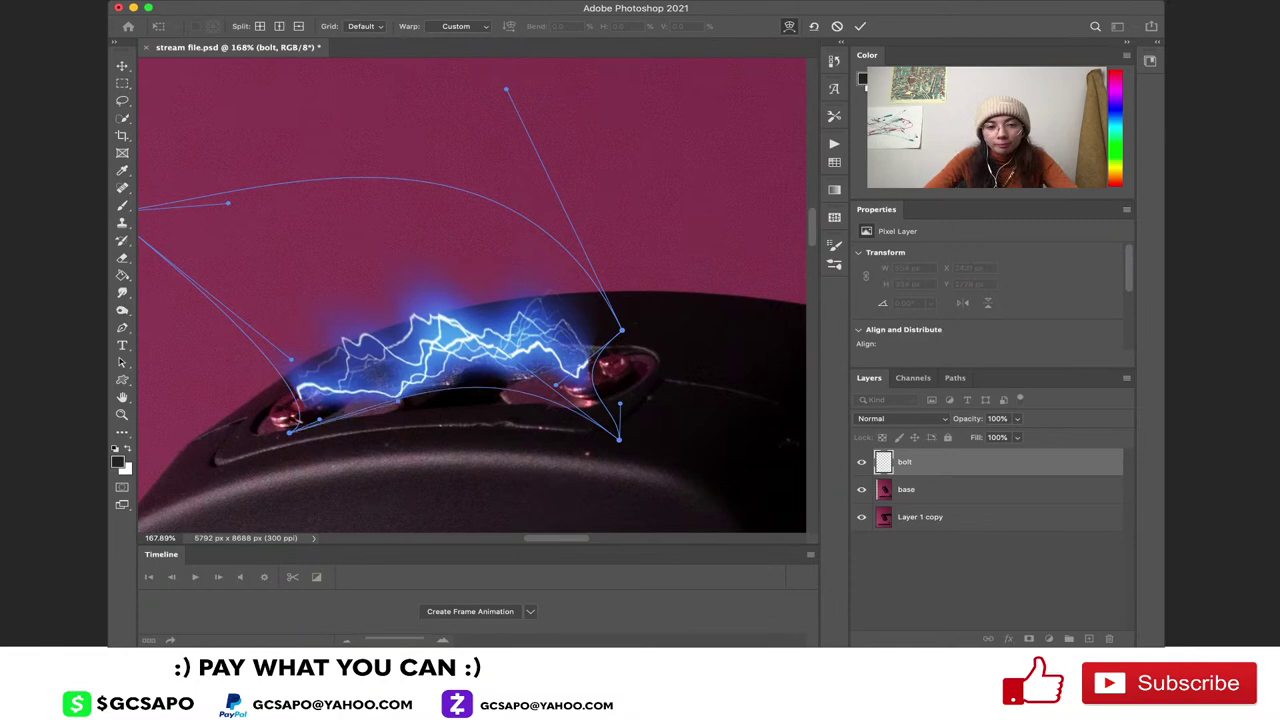
drag(381, 374, 294, 458)
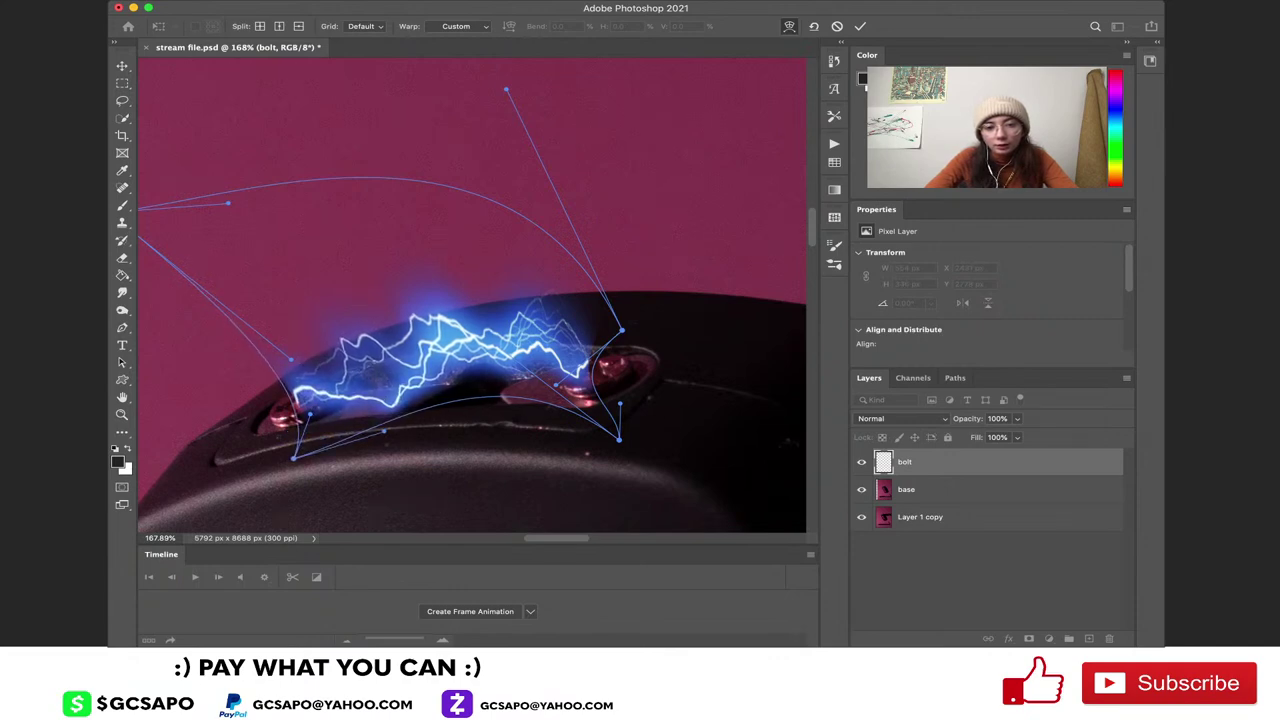
drag(384, 431, 367, 404)
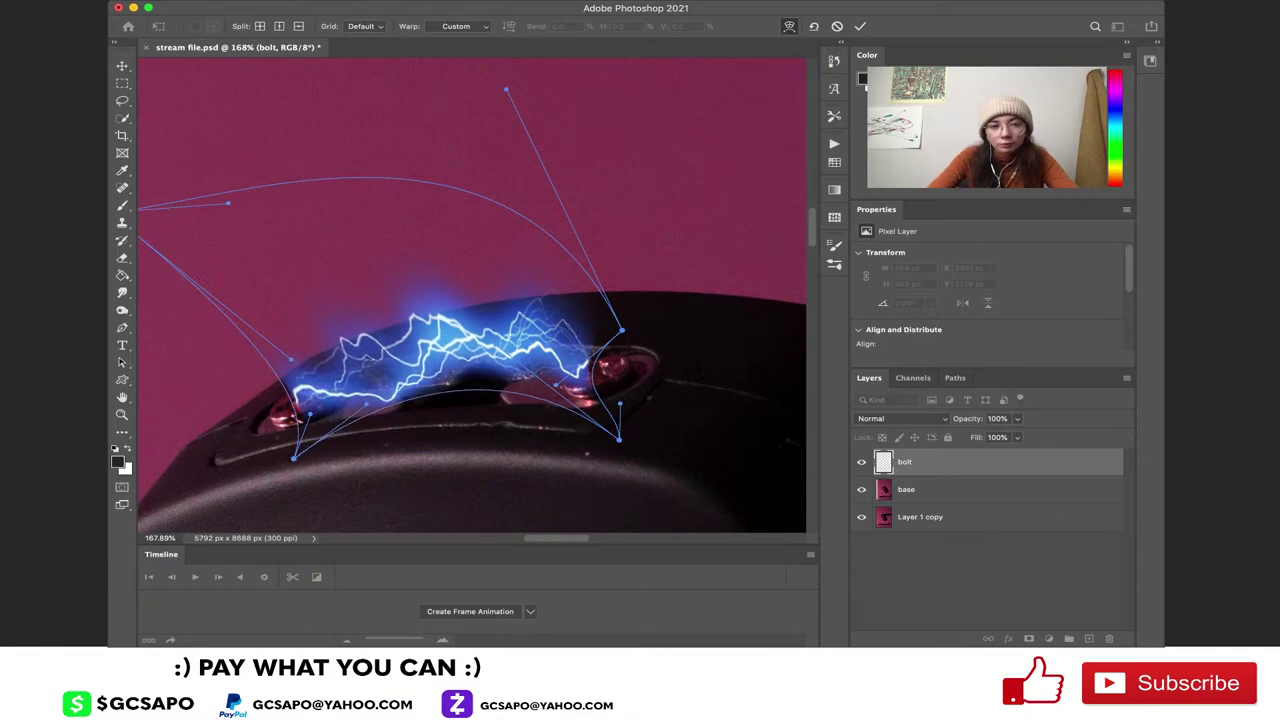
drag(228, 203, 202, 181)
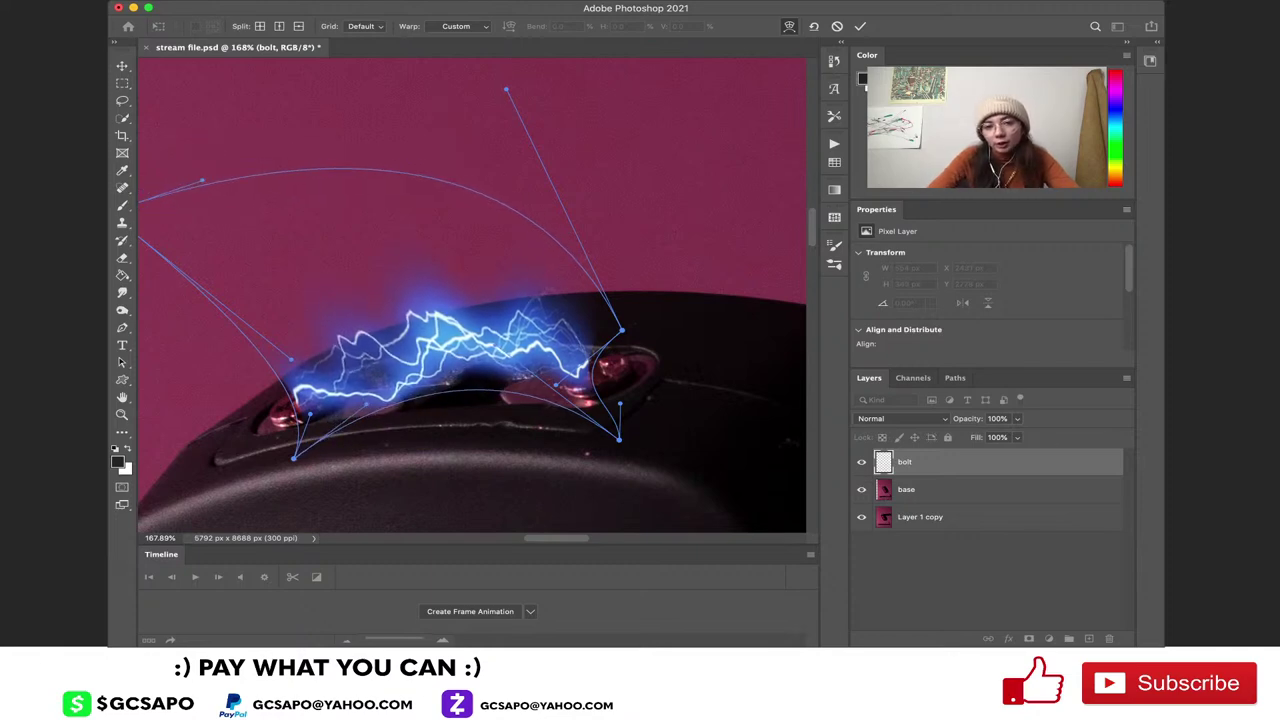
drag(506, 89, 570, 199)
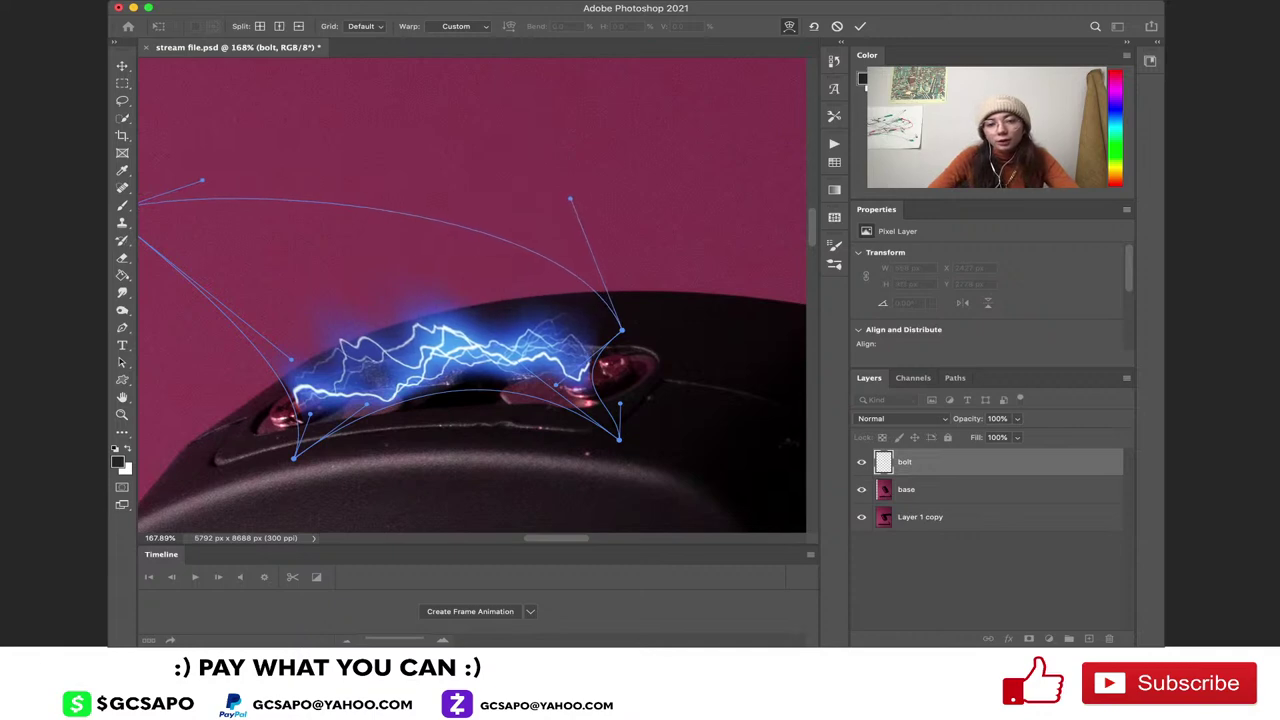
Bring the warp's upper corners and handles back in above the contacts, nudge its lower-left corner inward, and commit the warp
scroll(473, 292, down, 5)
drag(294, 254, 340, 240)
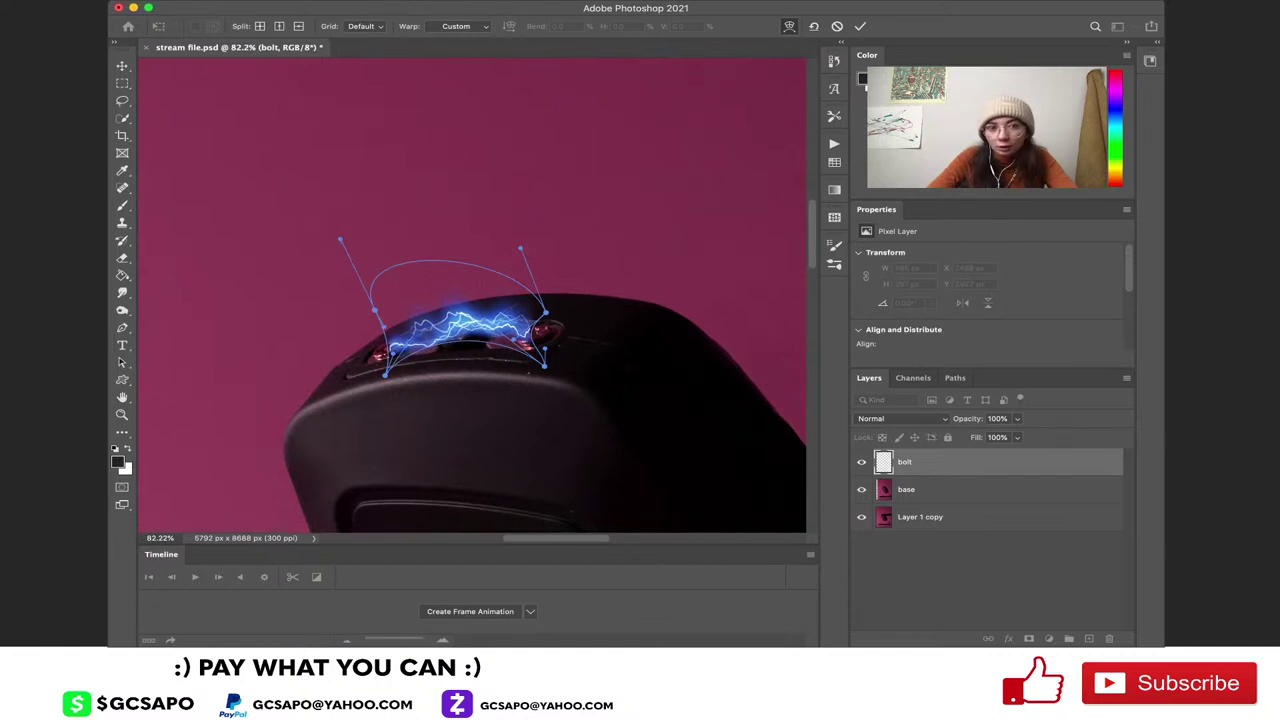
drag(375, 310, 365, 270)
mouse_move(383, 327)
mouse_down()
mouse_move(366, 322)
mouse_move(377, 331)
mouse_up()
drag(385, 375, 392, 365)
drag(545, 312, 532, 312)
drag(340, 240, 426, 234)
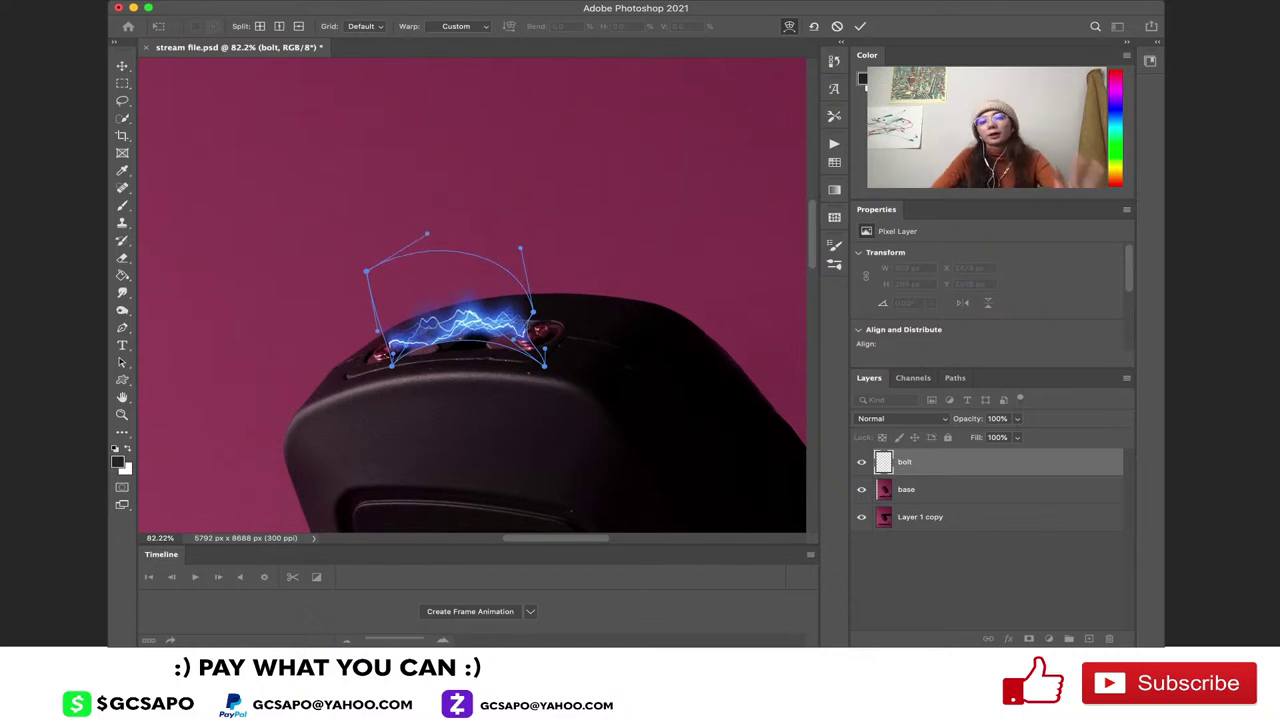
key(Return)
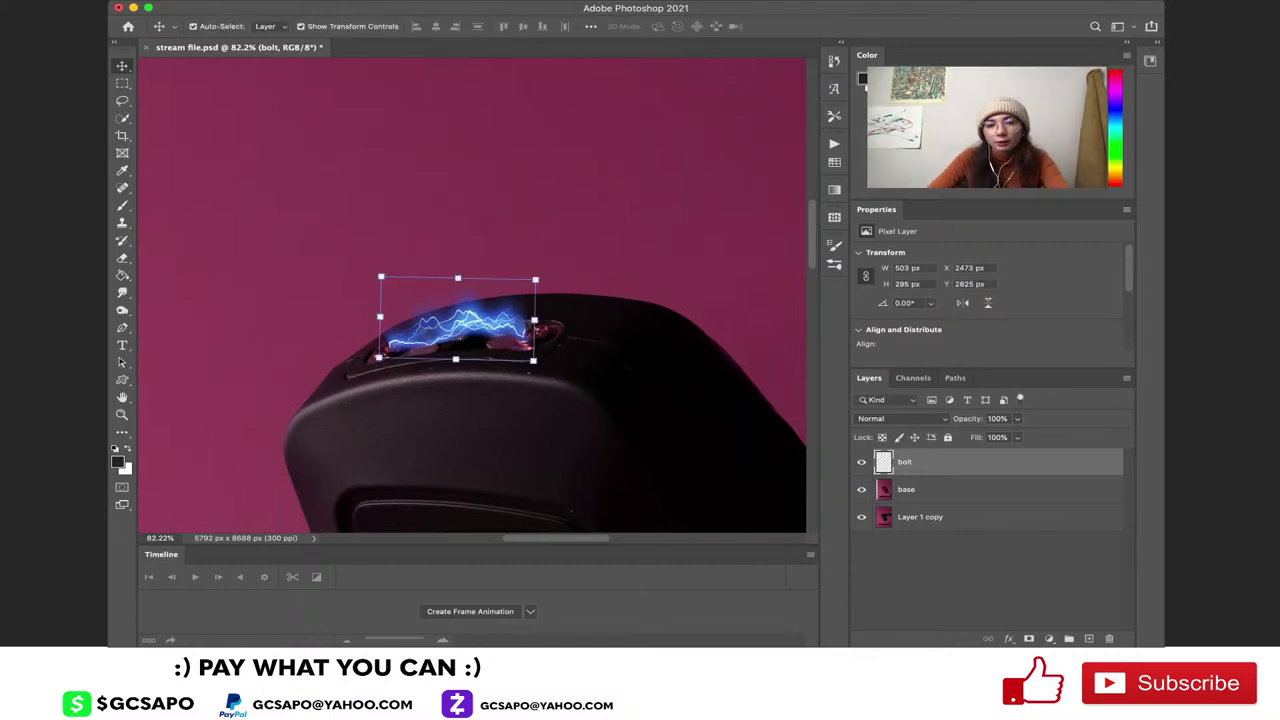
Review the warped lightning bolt against the whole fob with nothing selected
click(906, 489)
key(super+minus)
key(super+minus)
key(super+minus)
key(super+minus)
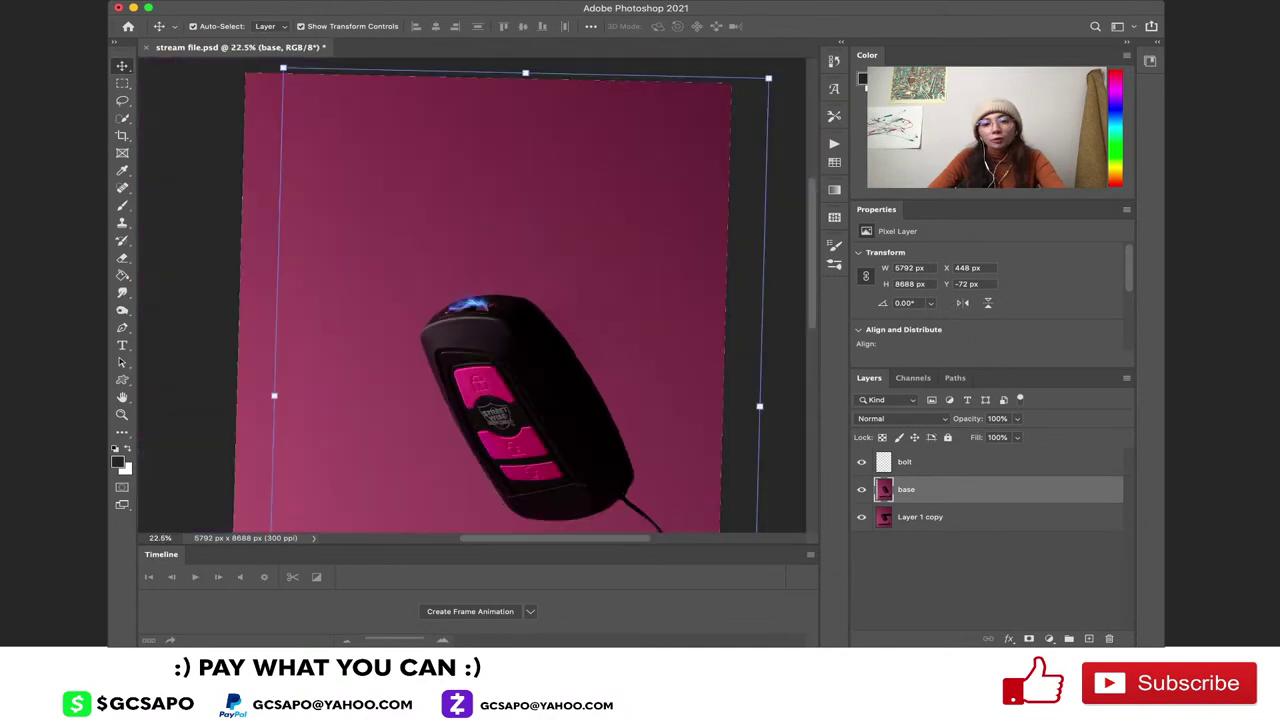
key(Escape)
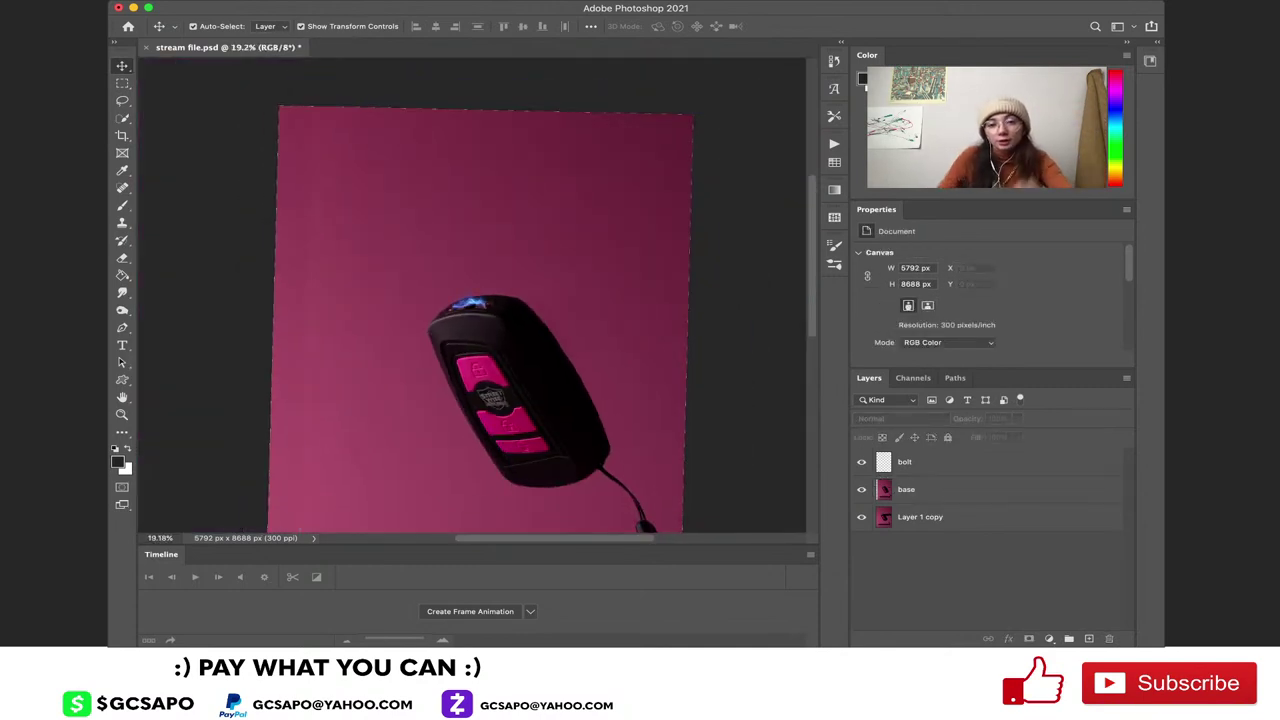
Scale the lightning bolt up to about 105.5% so it reaches the right contact, and commit the transform
scroll(472, 293, up, 6)
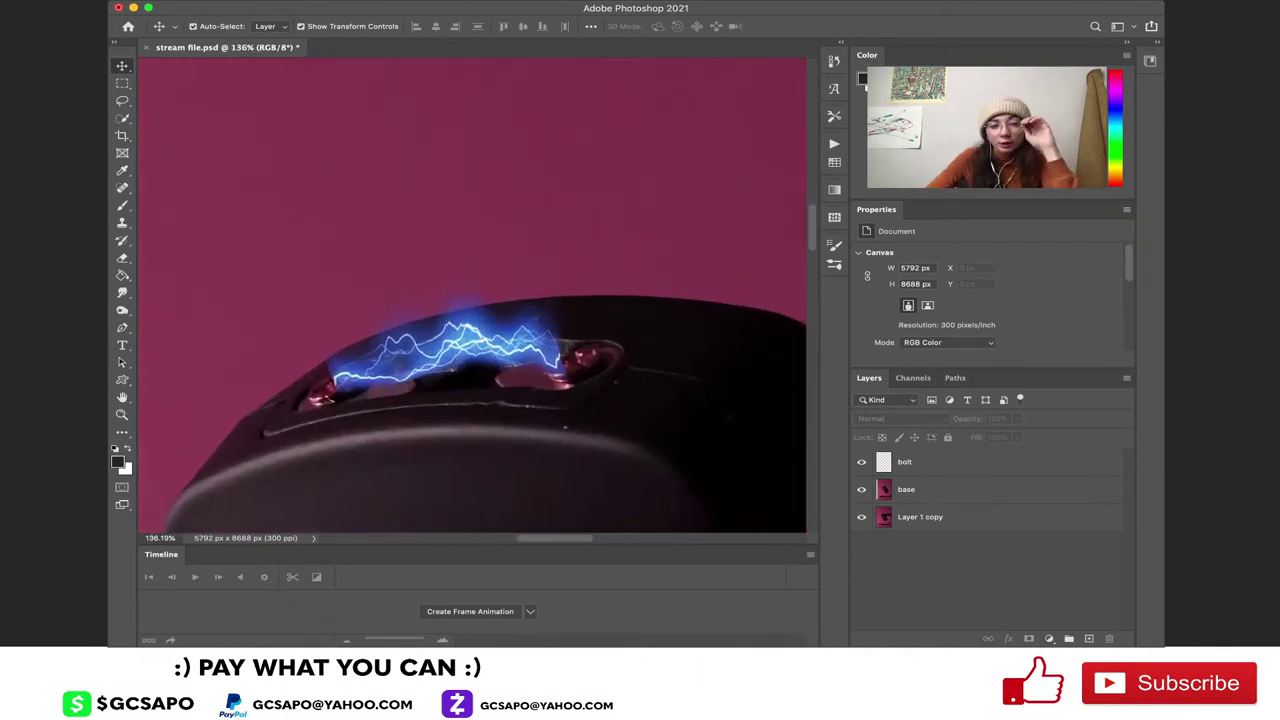
click(450, 345)
drag(574, 340, 587, 340)
drag(319, 334, 317, 334)
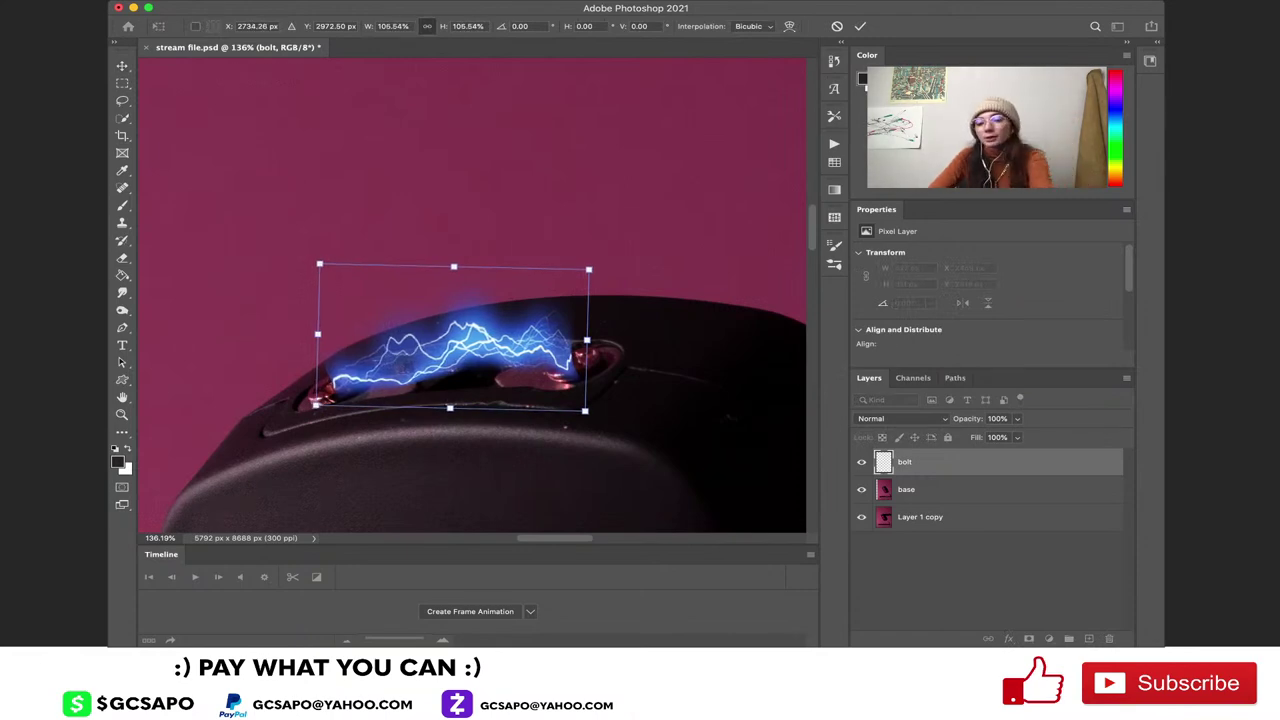
key(Return)
Examine the enlarged lightning bolt against the whole key fob image with nothing selected
click(906, 489)
key(super+minus)
key(super+minus)
key(super+minus)
key(super+minus)
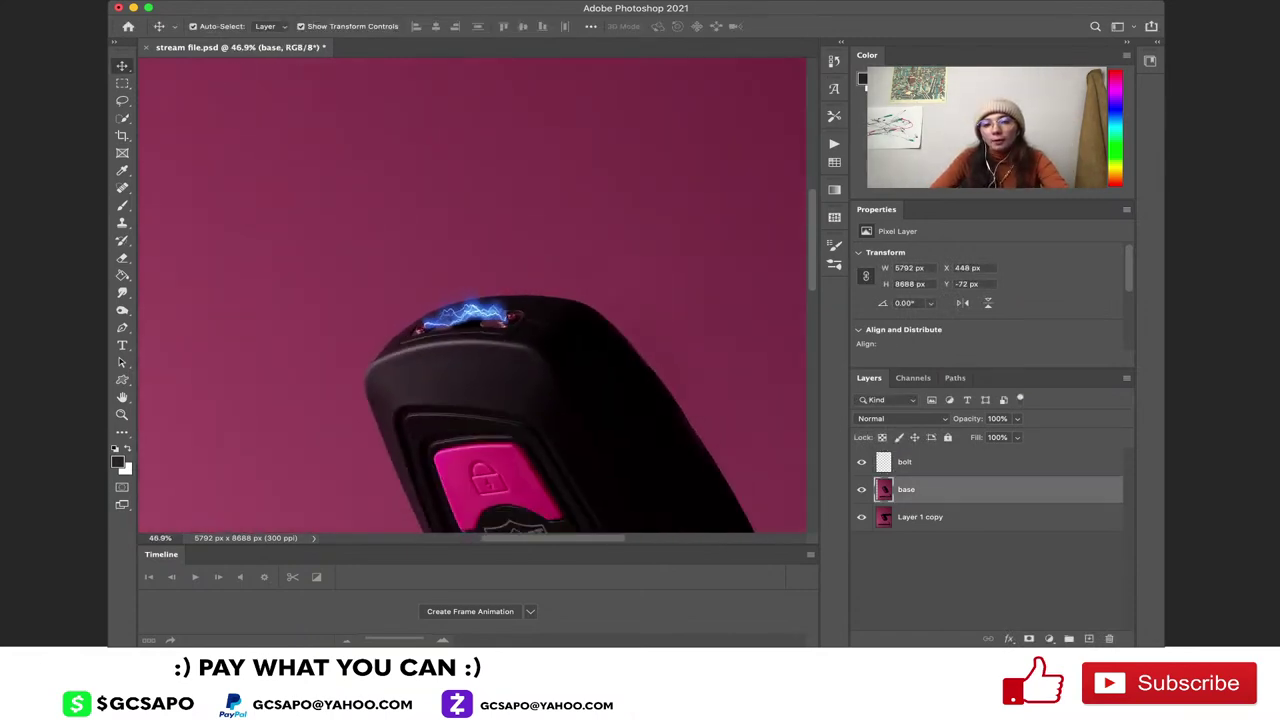
scroll(470, 305, down, 3)
scroll(470, 300, down, 2)
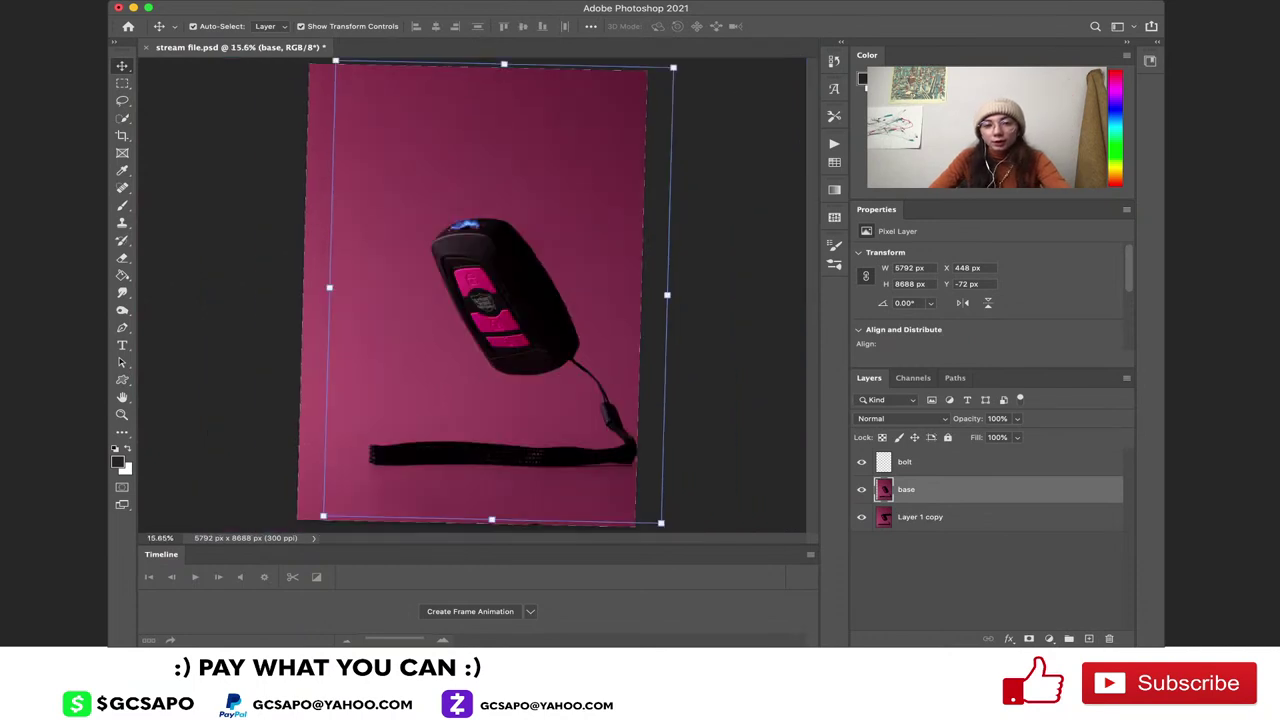
click(990, 580)
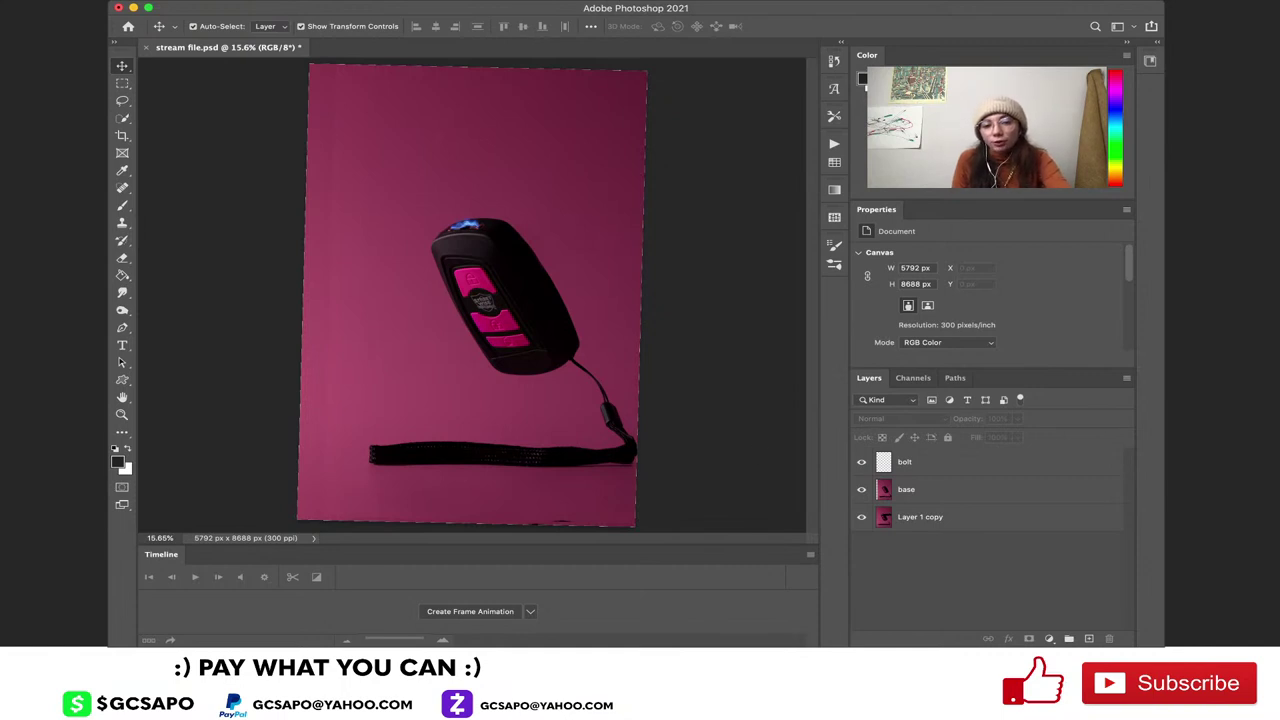
key(super+minus)
key(super+minus)
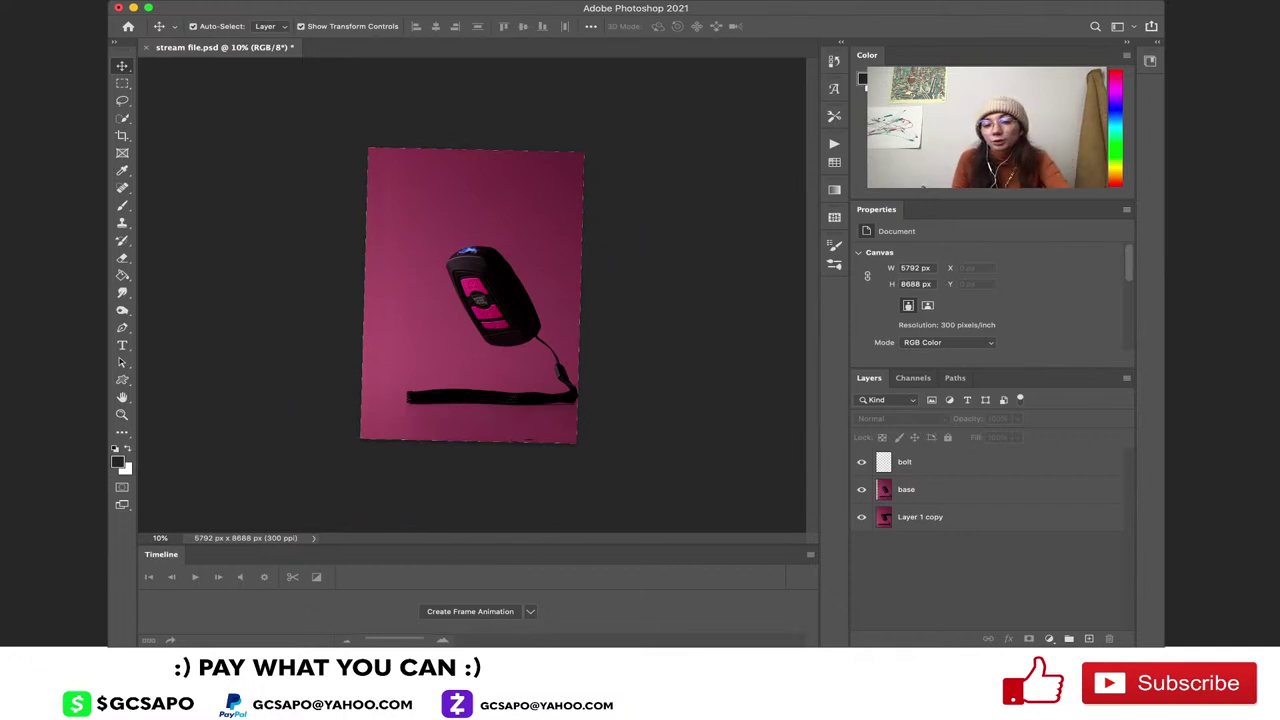
click(950, 462)
click(467, 249)
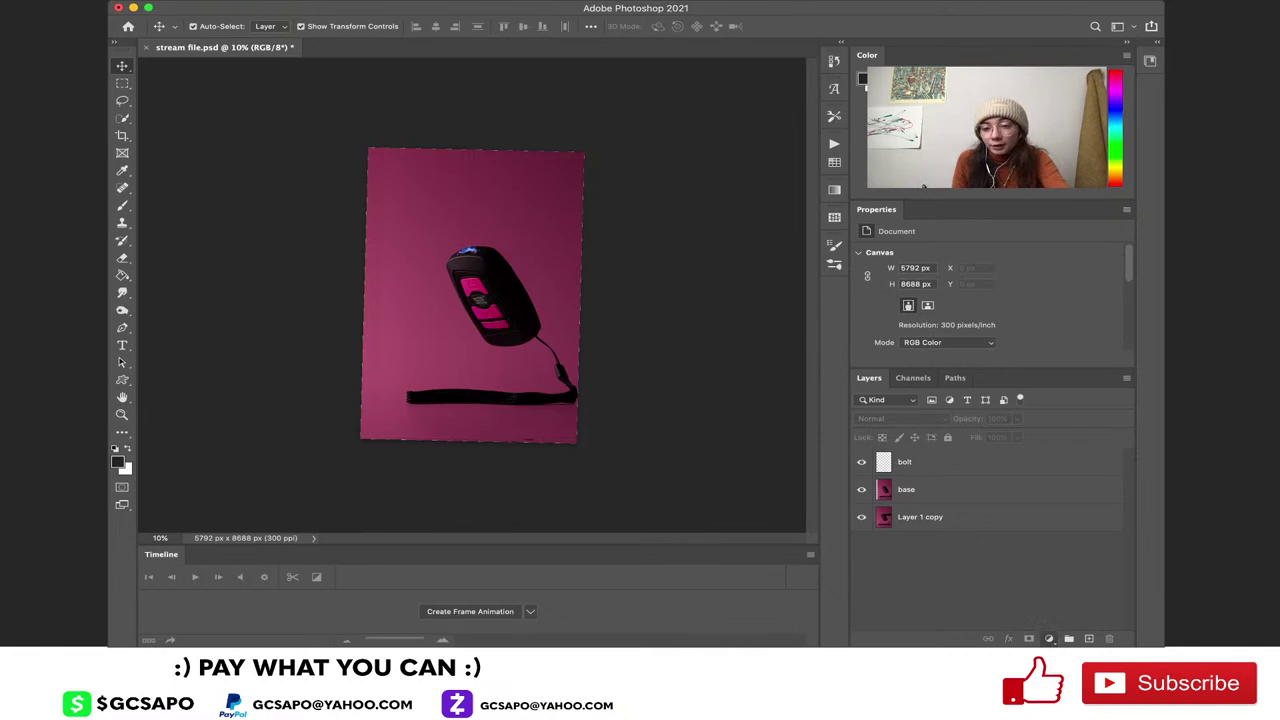
click(1049, 638)
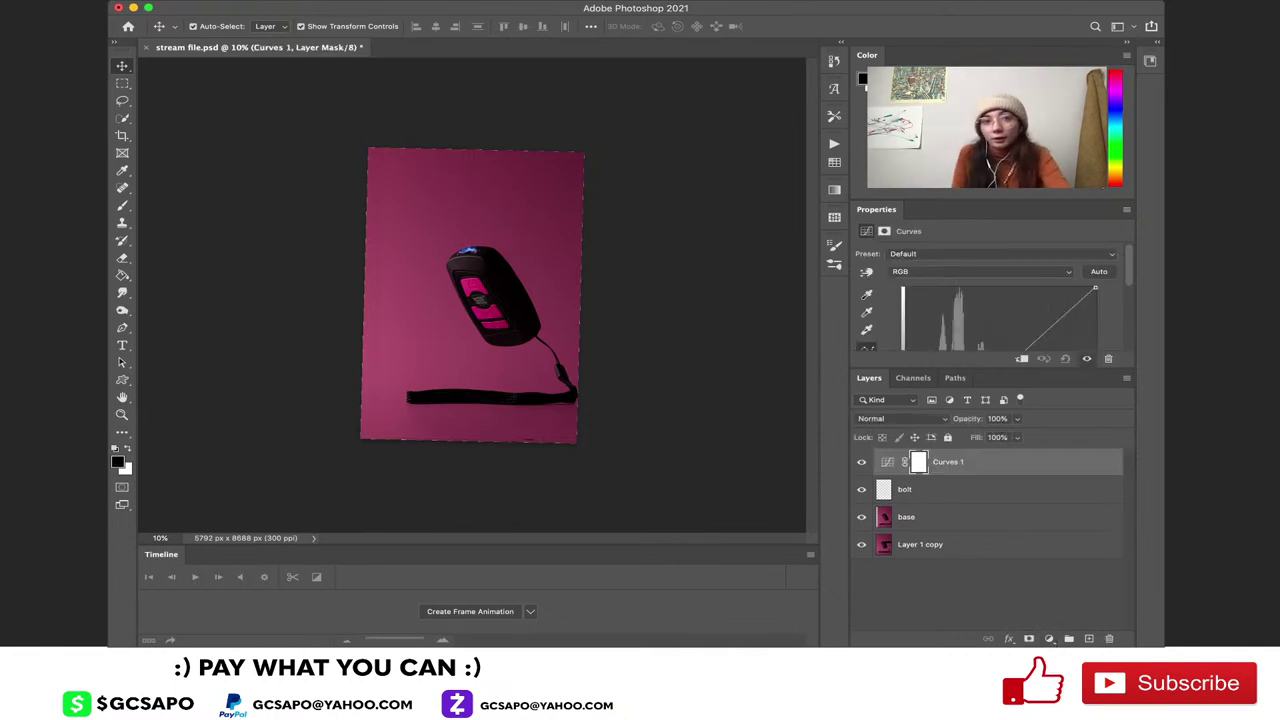
scroll(990, 305, down, 4)
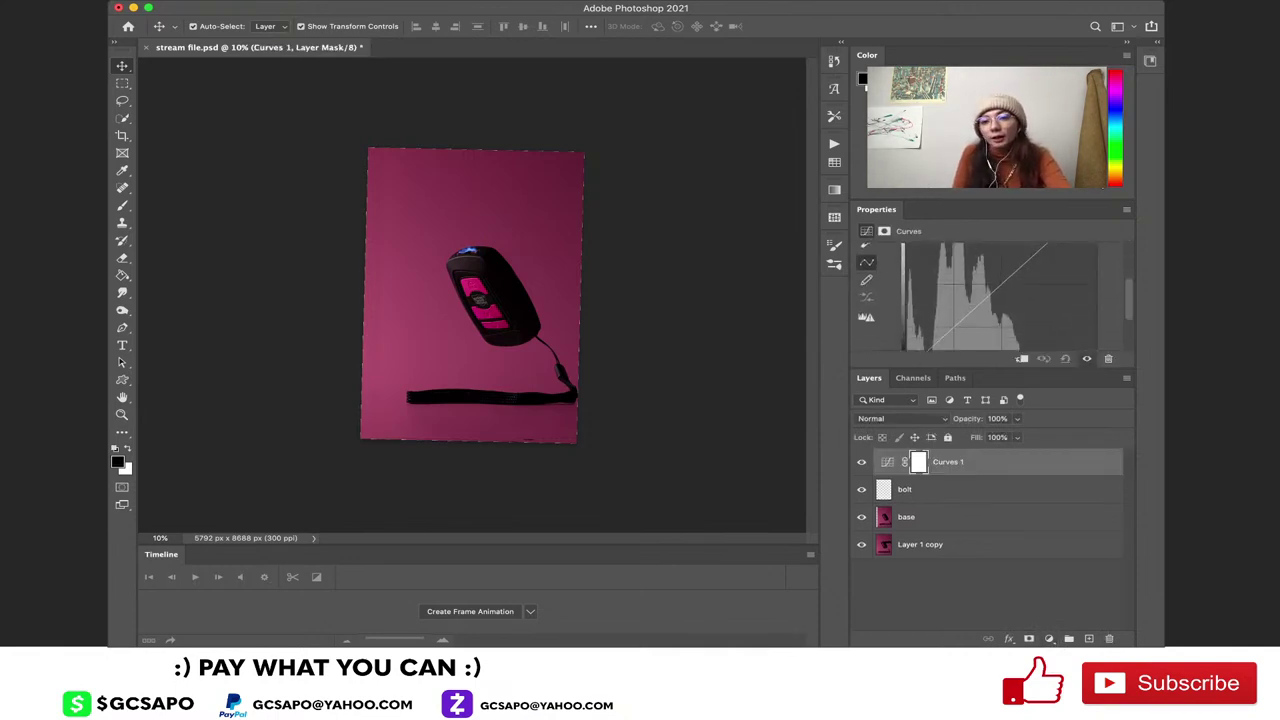
mouse_move(984, 300)
mouse_down()
mouse_move(991, 313)
mouse_move(1002, 300)
mouse_up()
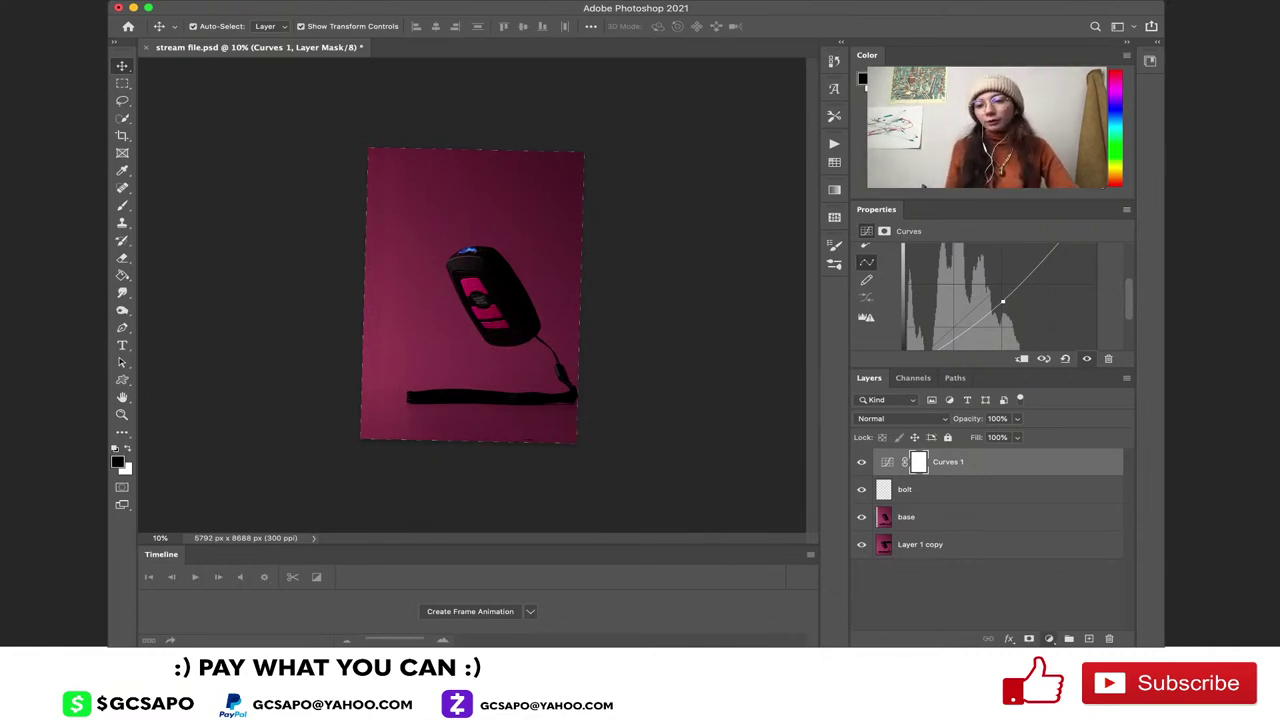
click(1109, 638)
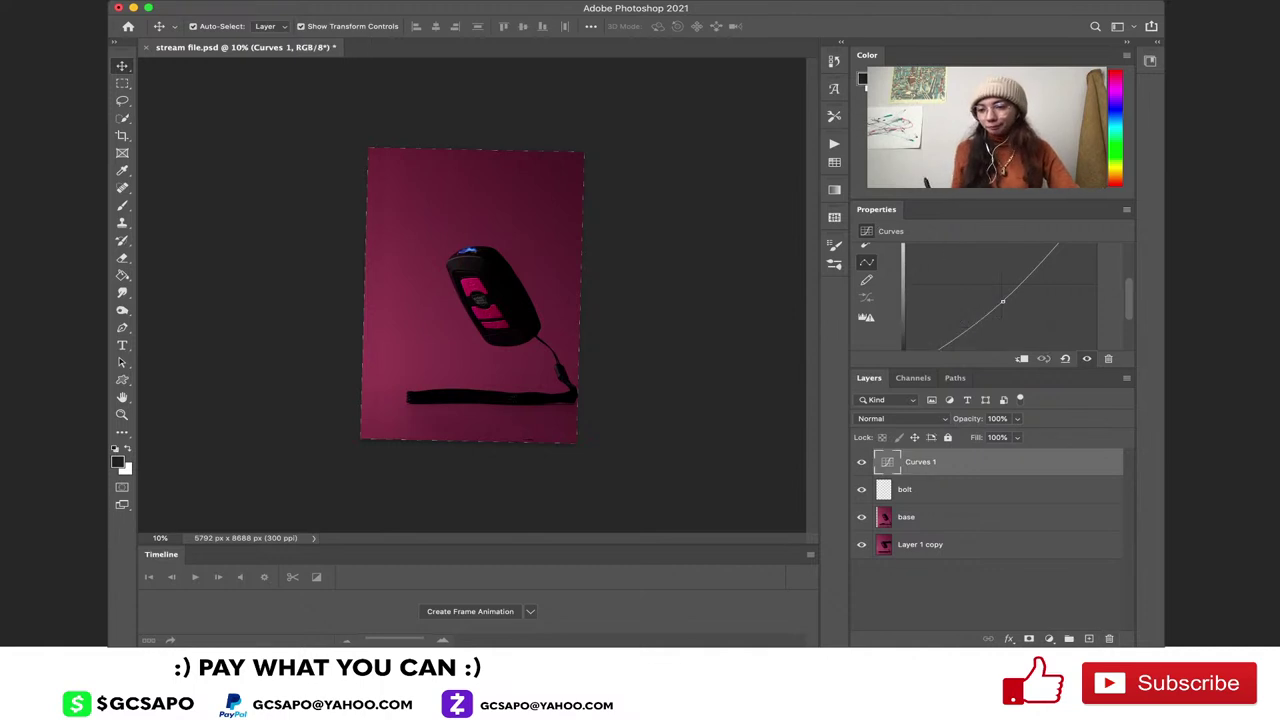
click(1109, 638)
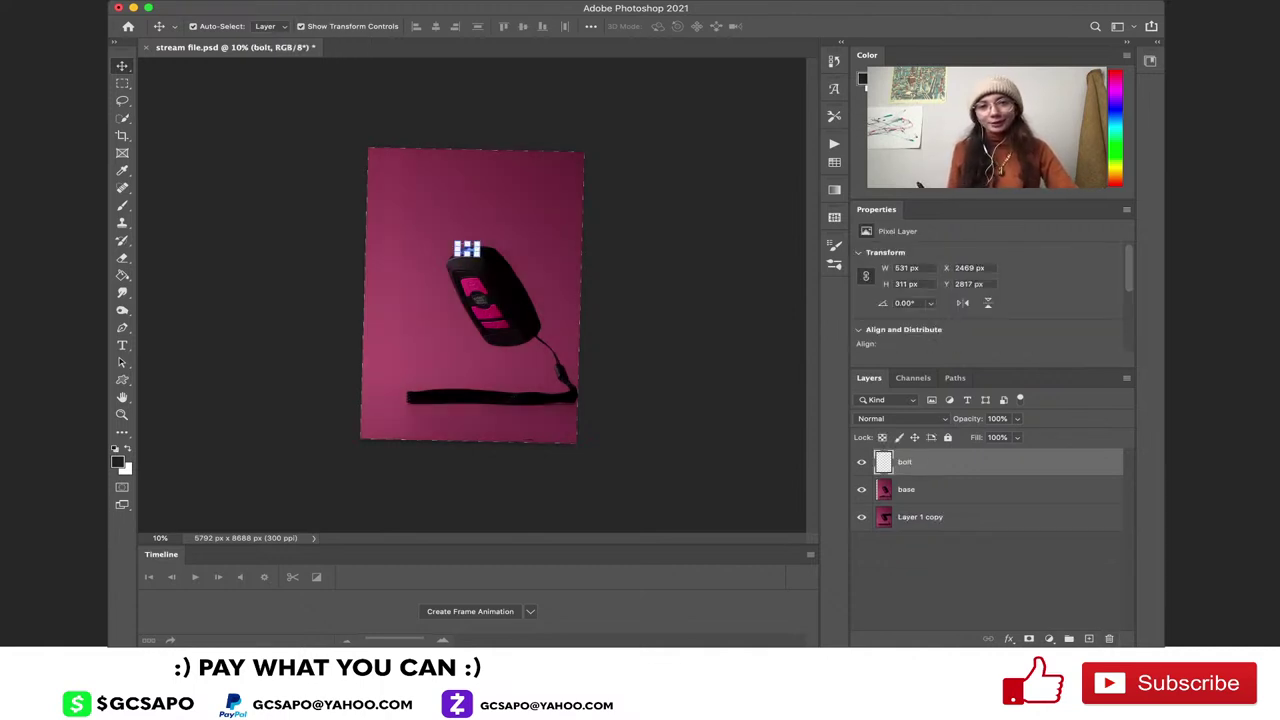
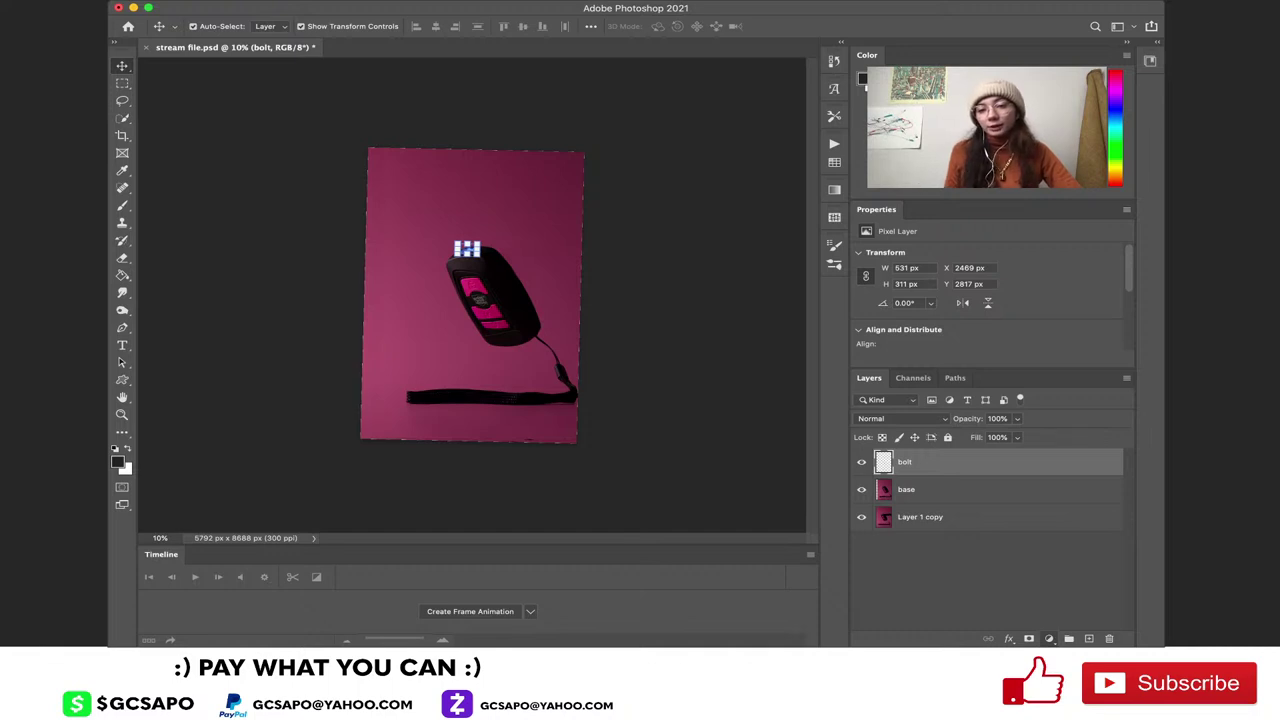
Add a Curves adjustment layer above the bolt layer, pull the curve far down, and compare the image with the adjustment hidden and shown
click(950, 489)
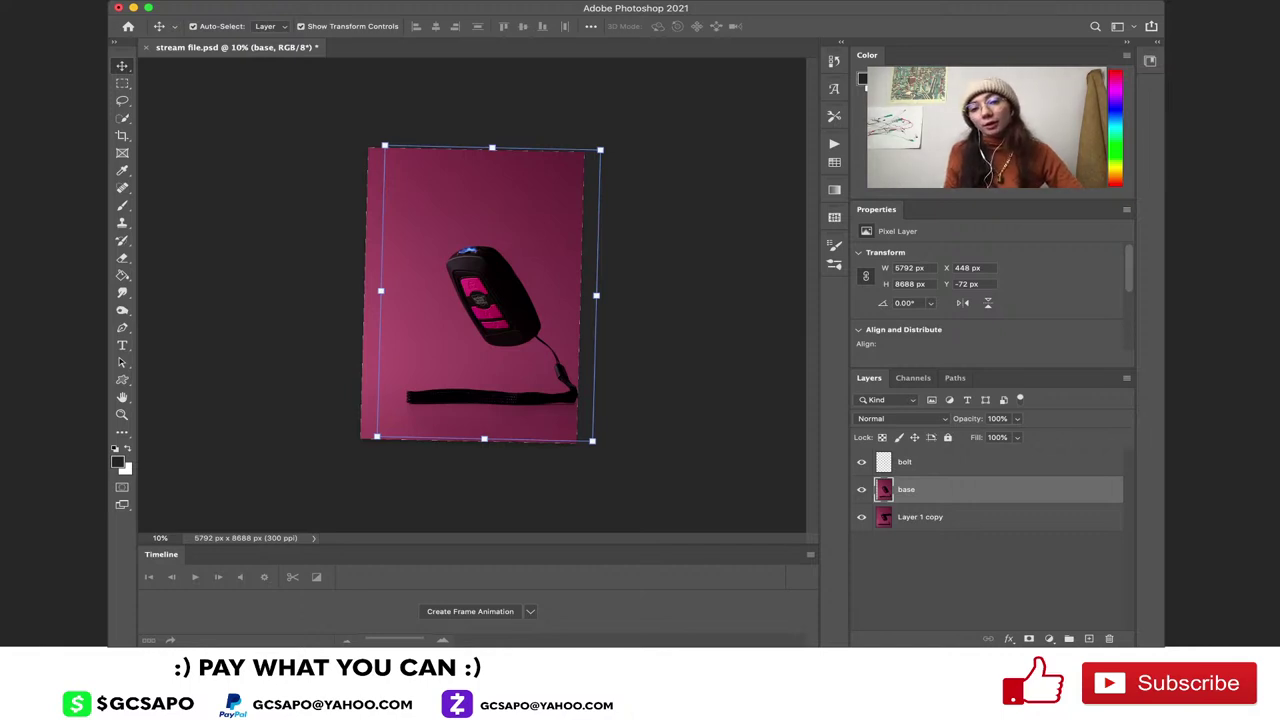
click(904, 462)
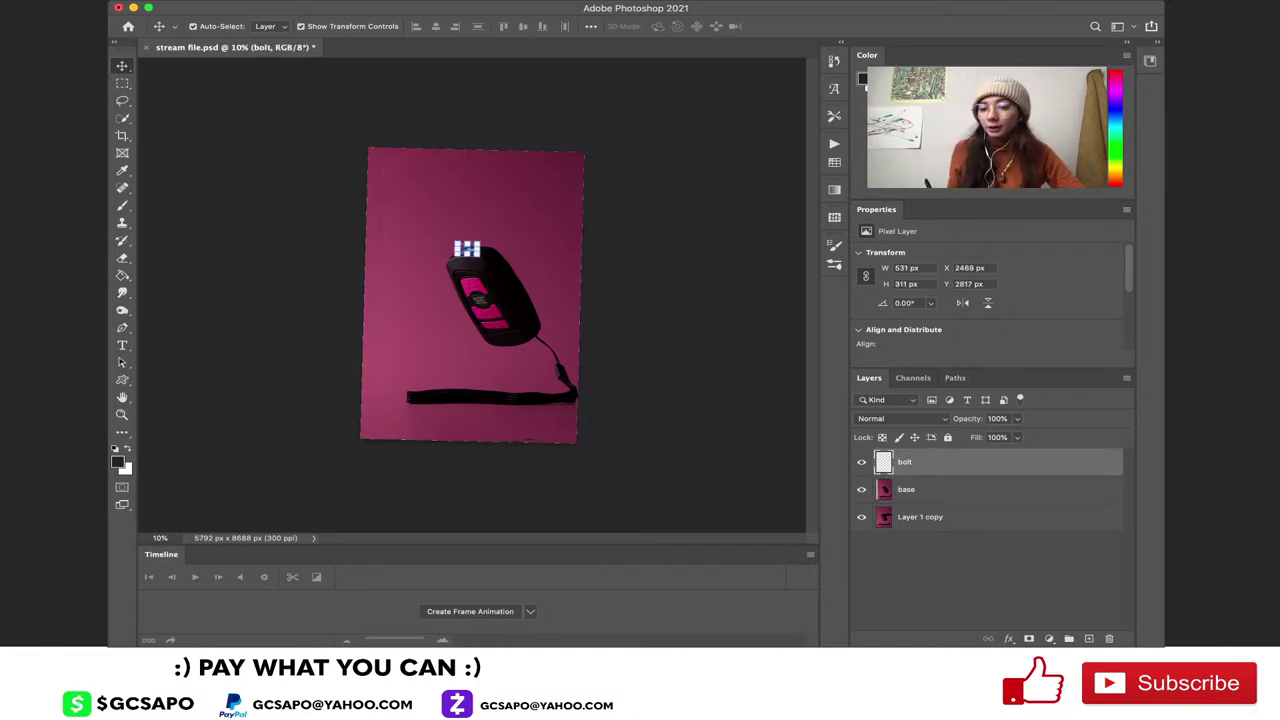
click(1049, 638)
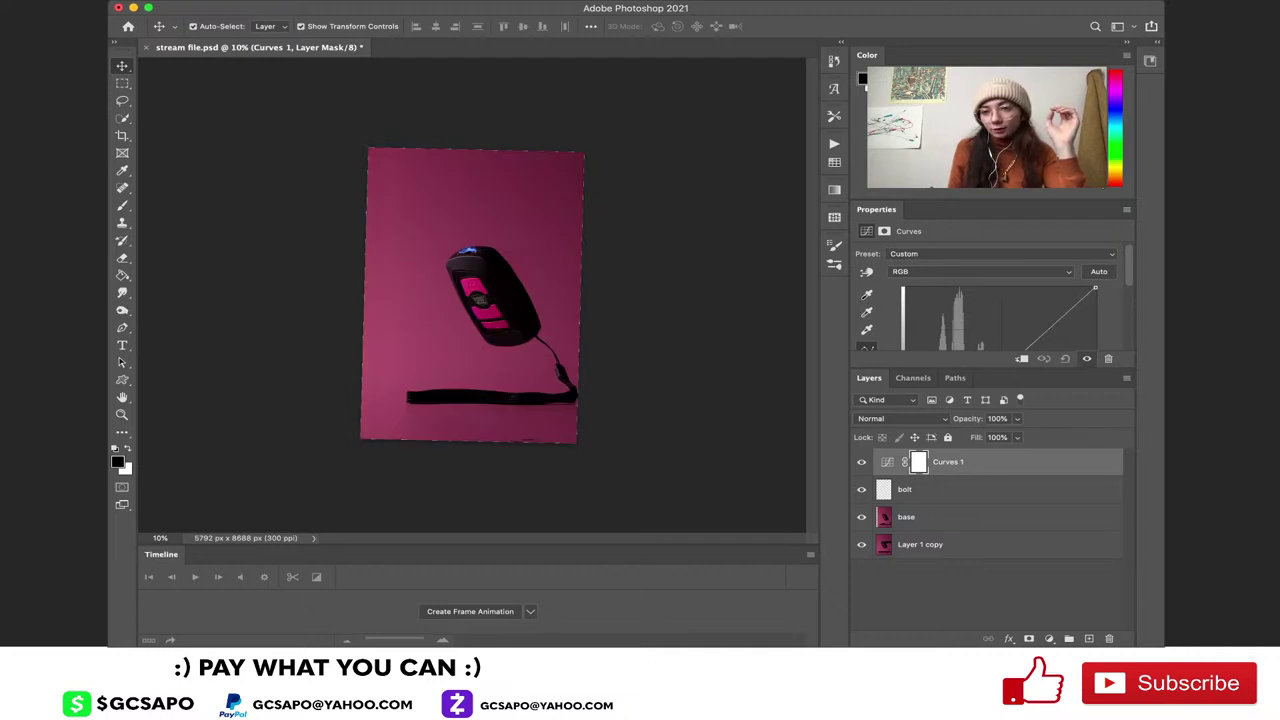
scroll(988, 300, down, 3)
drag(1000, 320, 1026, 346)
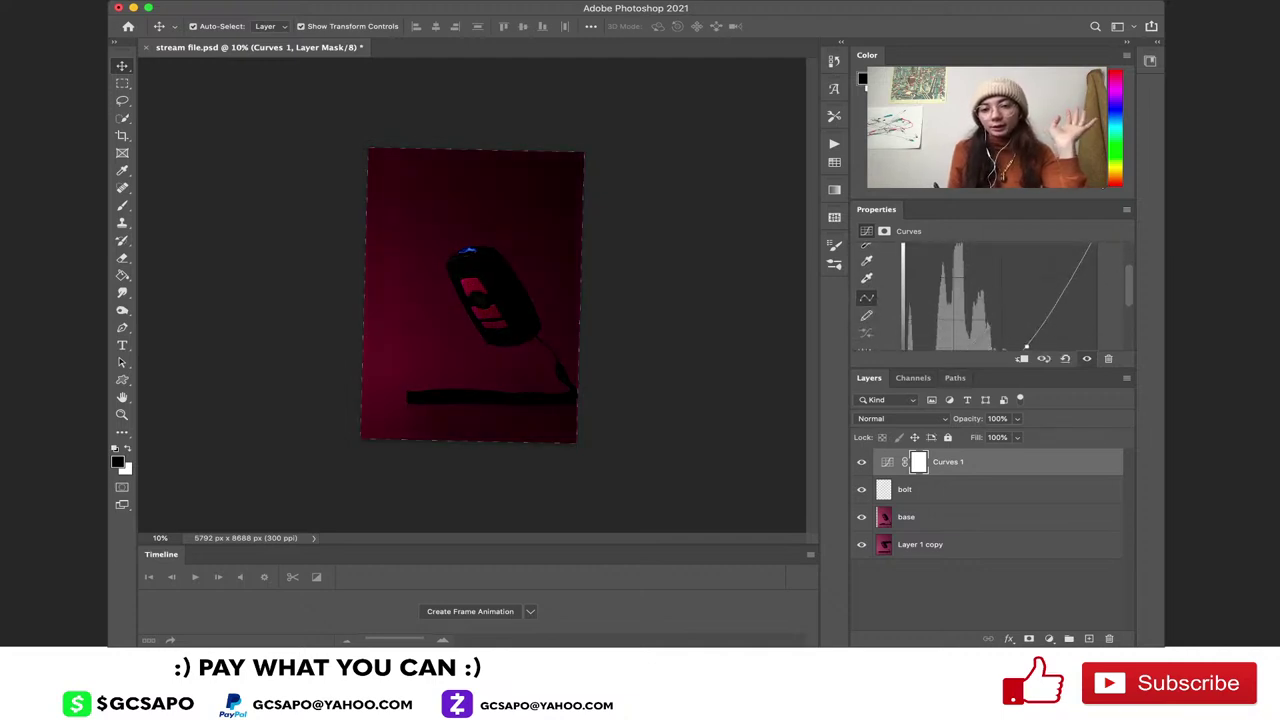
click(1087, 358)
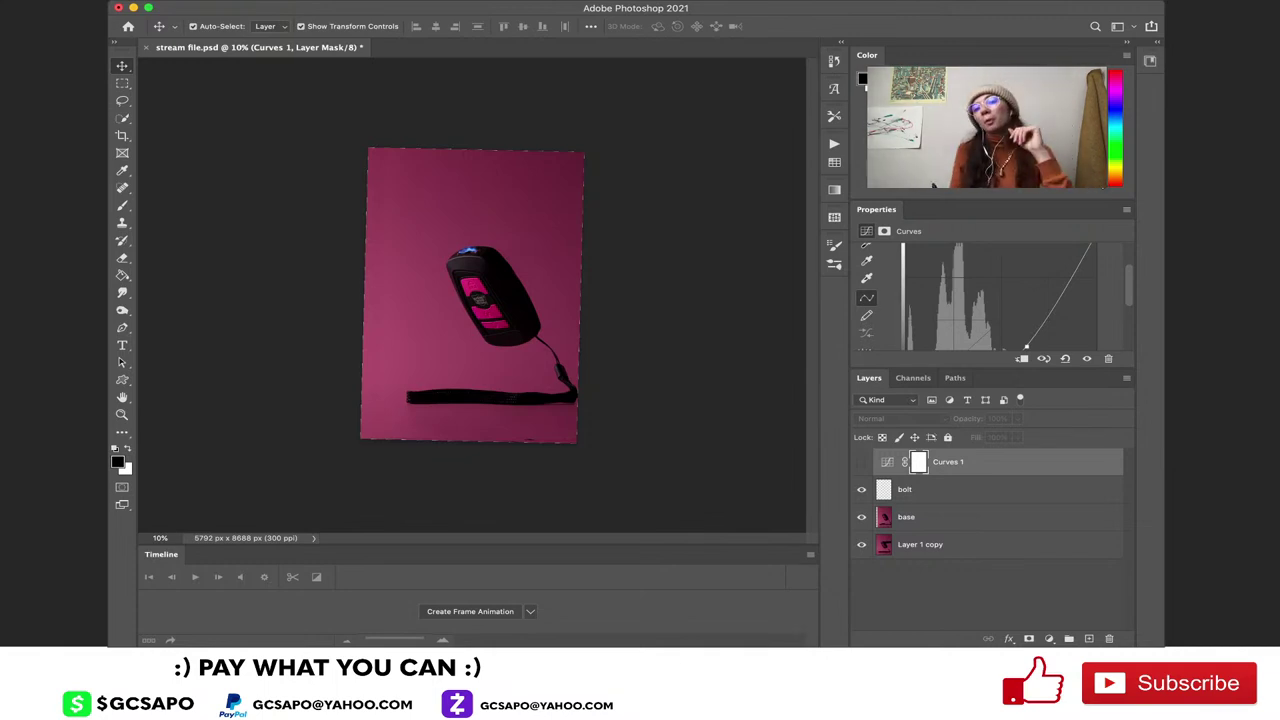
click(861, 462)
Ease the curve back to a moderate darkening and invert the Curves layer mask to black
scroll(1000, 295, down, 3)
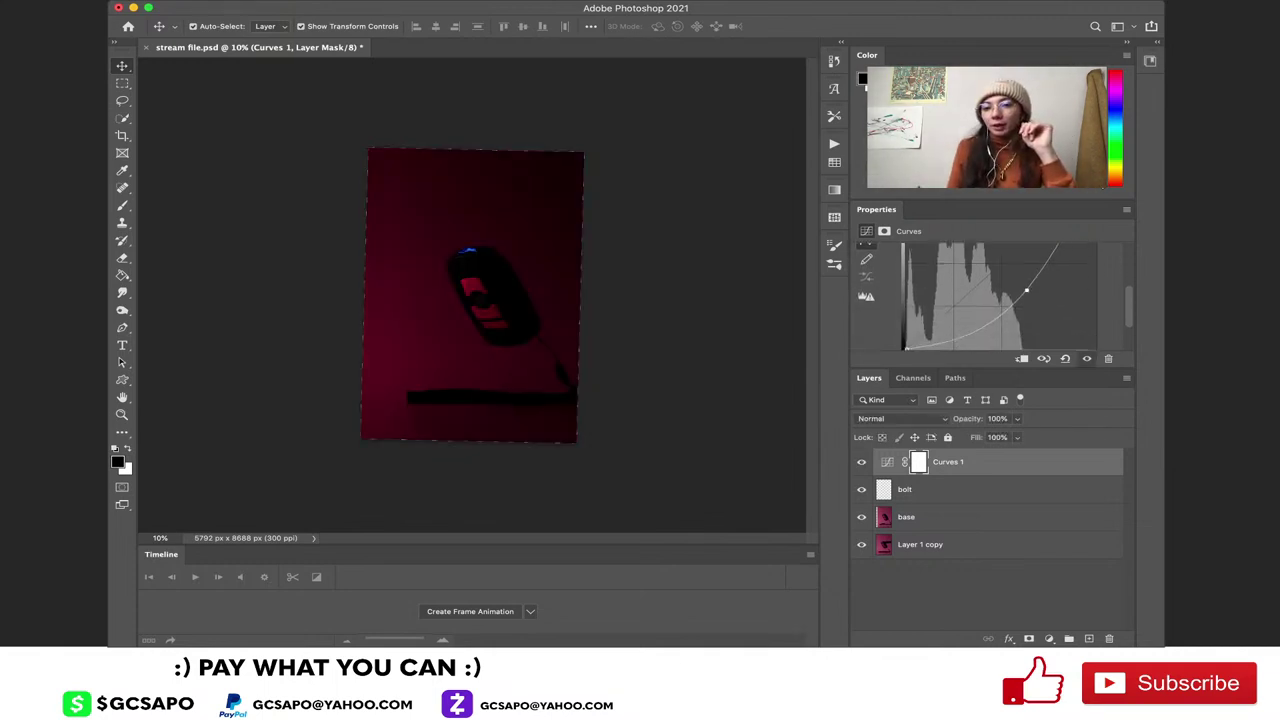
drag(1026, 287, 1006, 256)
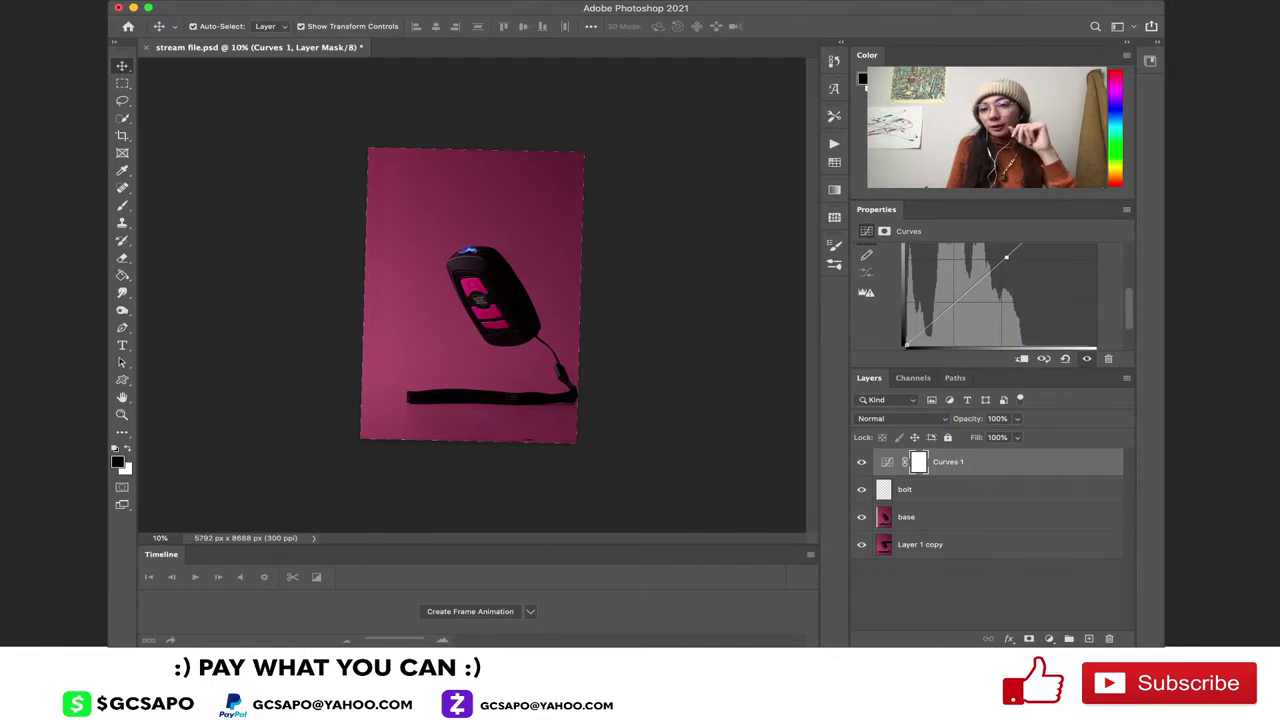
drag(1006, 257, 1015, 275)
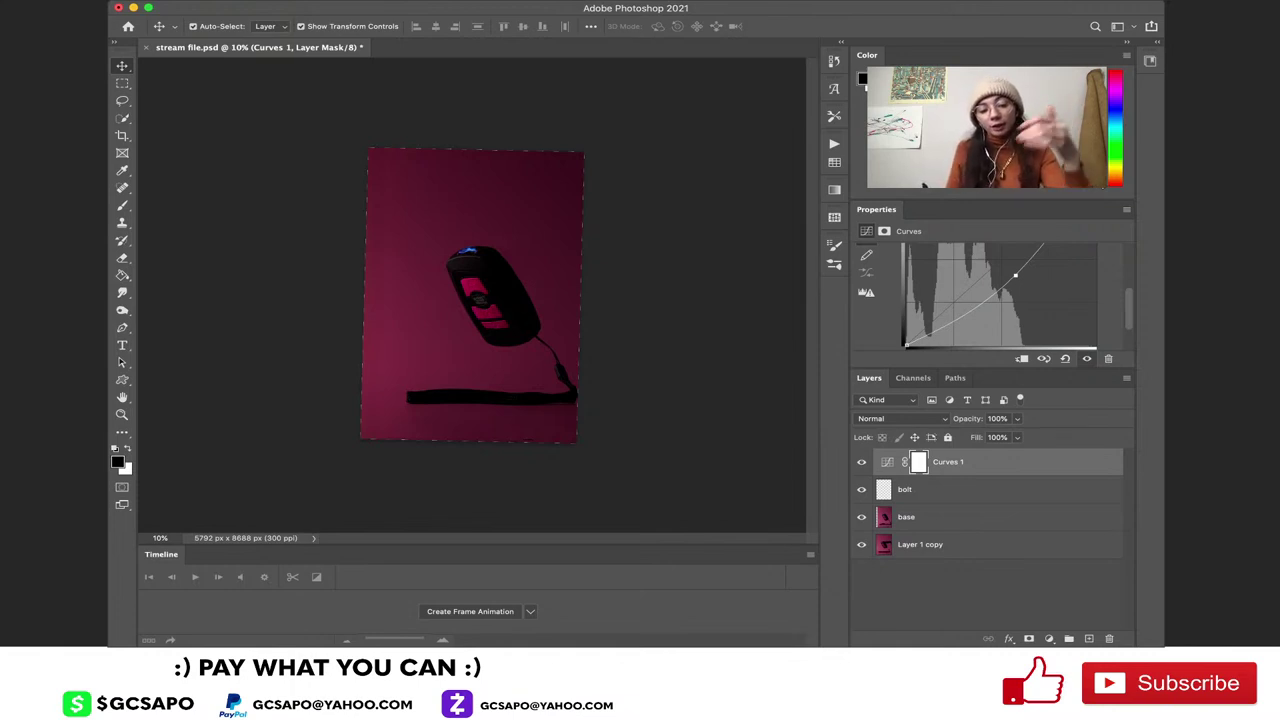
key(super+i)
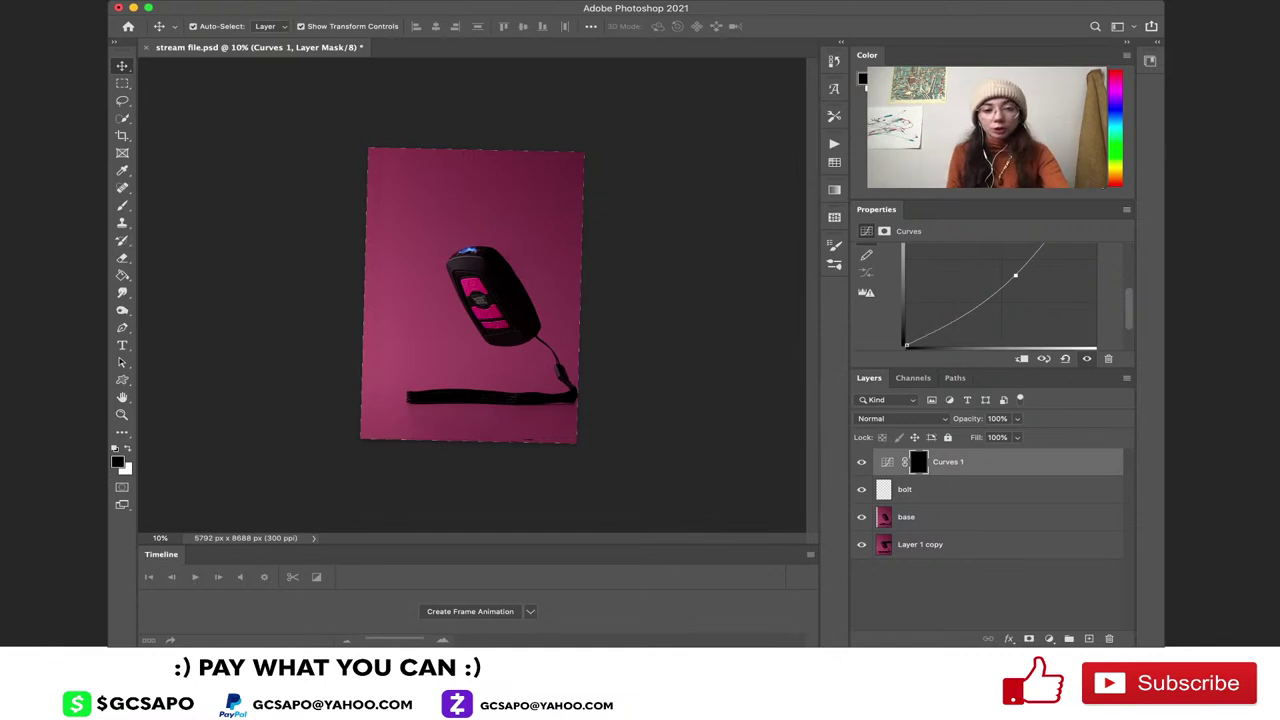
Set up the Brush tool with 100% opacity and 7% flow for painting on the Curves mask
key(b)
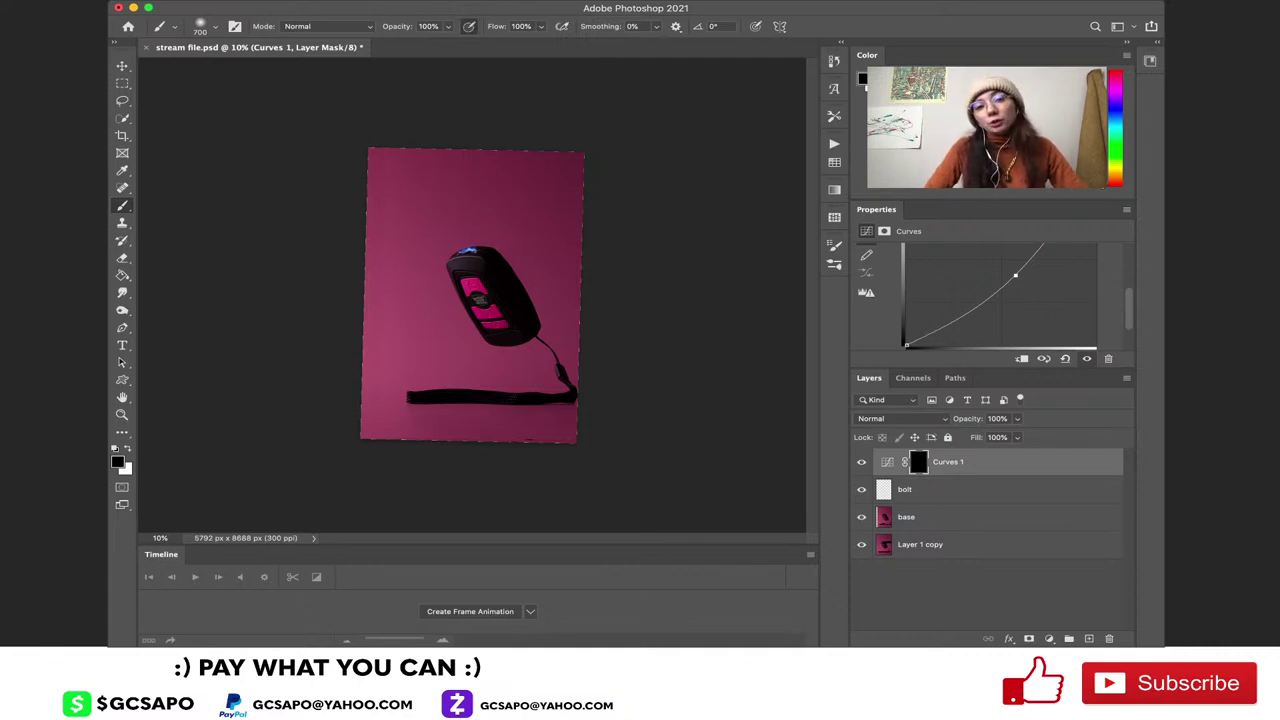
key(6)
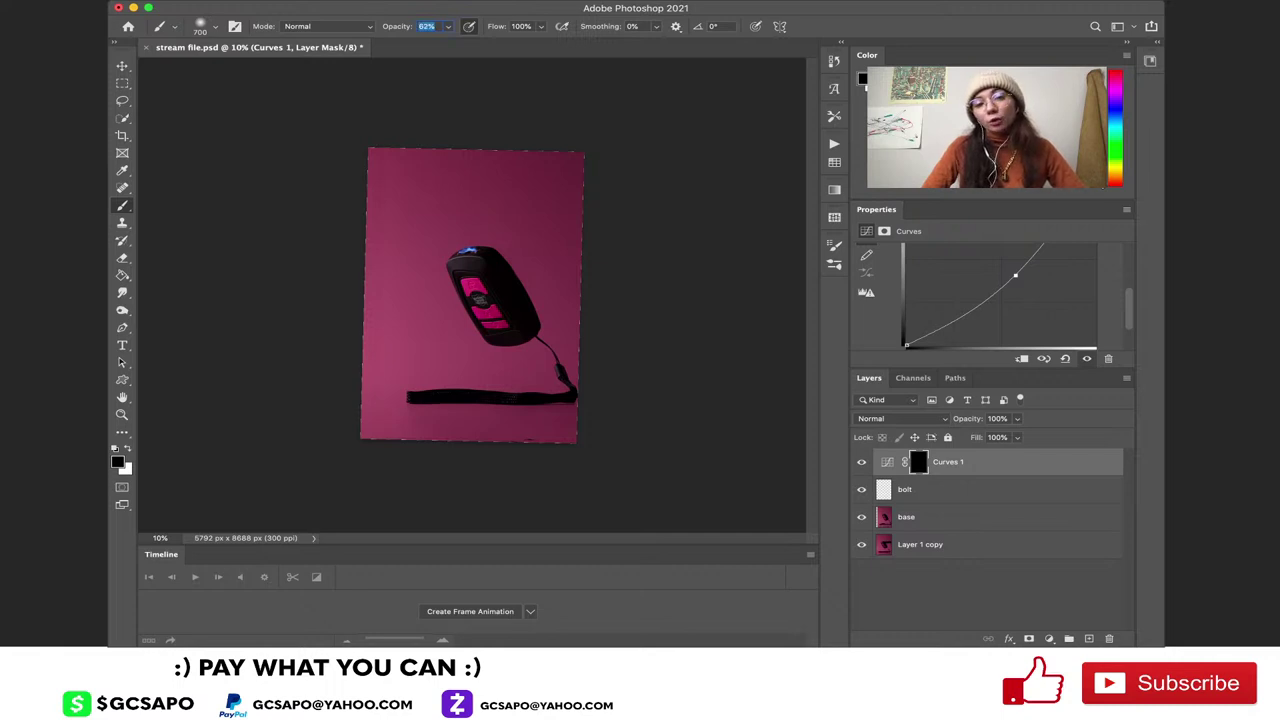
key(9)
key(9)
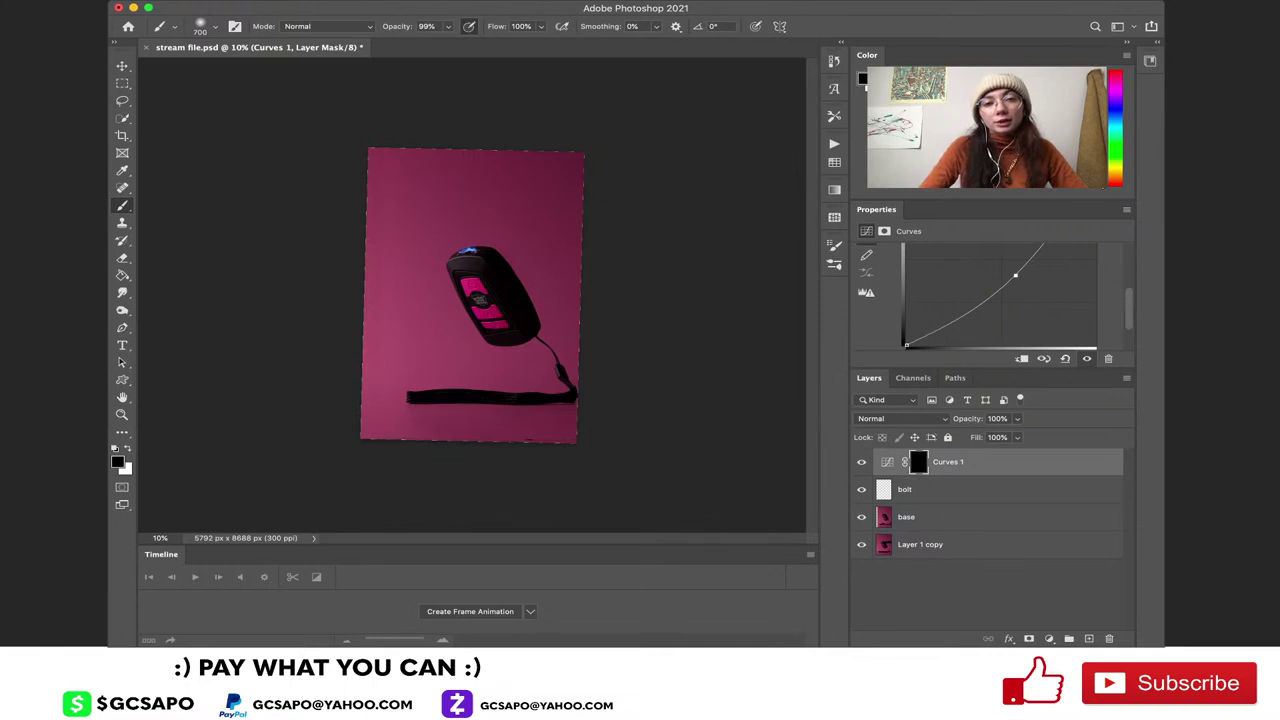
key(0)
click(520, 26)
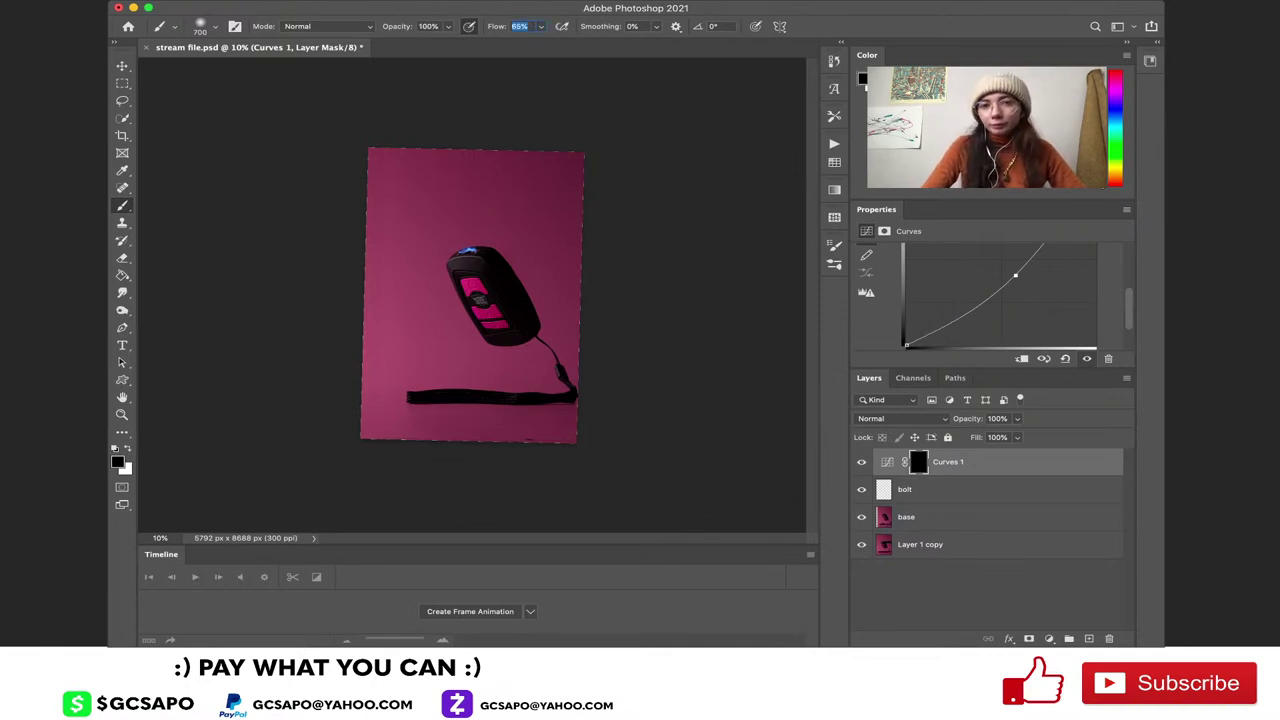
text(19)
key(Return)
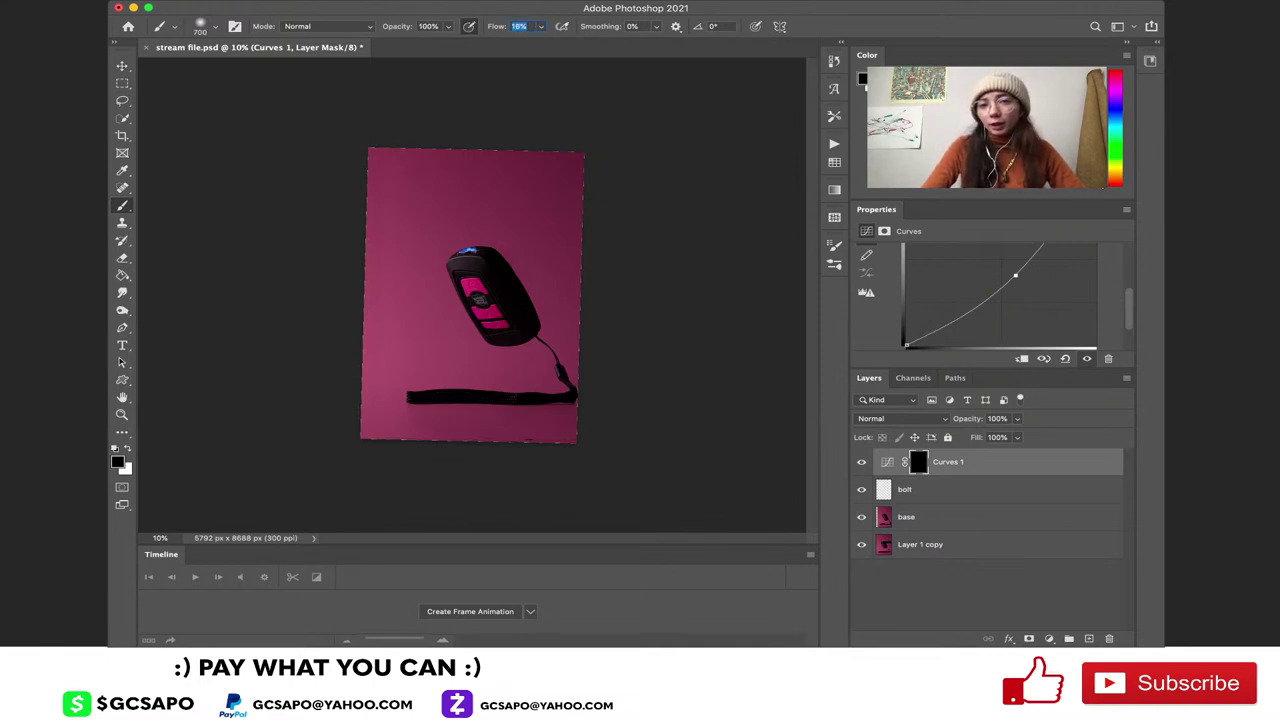
key(shift+0)
key(shift+7)
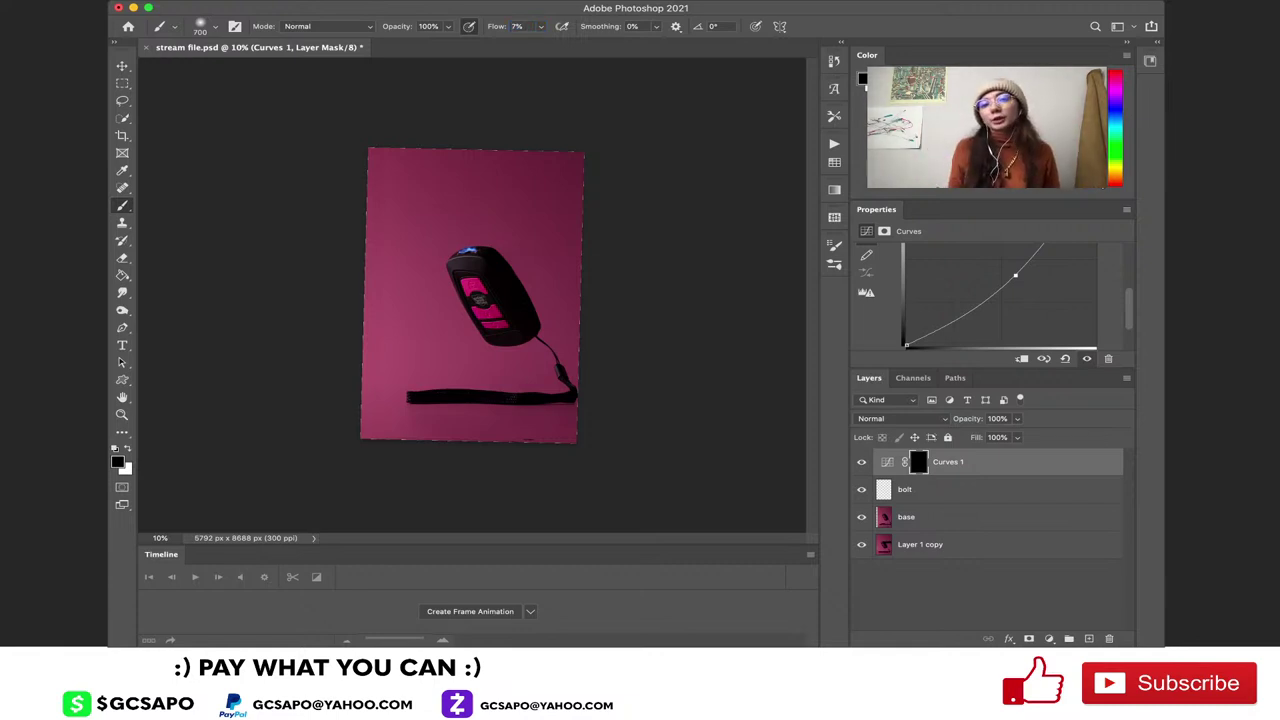
Enlarge the brush to 4500 px and paint white on the Curves mask to darken the image outside the upper-left area
key(bracketright)
key(bracketright)
key(bracketright)
key(bracketright)
key(bracketright)
key(bracketright)
key(bracketright)
key(bracketright)
key(bracketright)
key(bracketright)
key(bracketright)
key(bracketright)
key(bracketright)
key(bracketright)
key(bracketright)
key(bracketright)
key(bracketright)
key(bracketright)
key(bracketright)
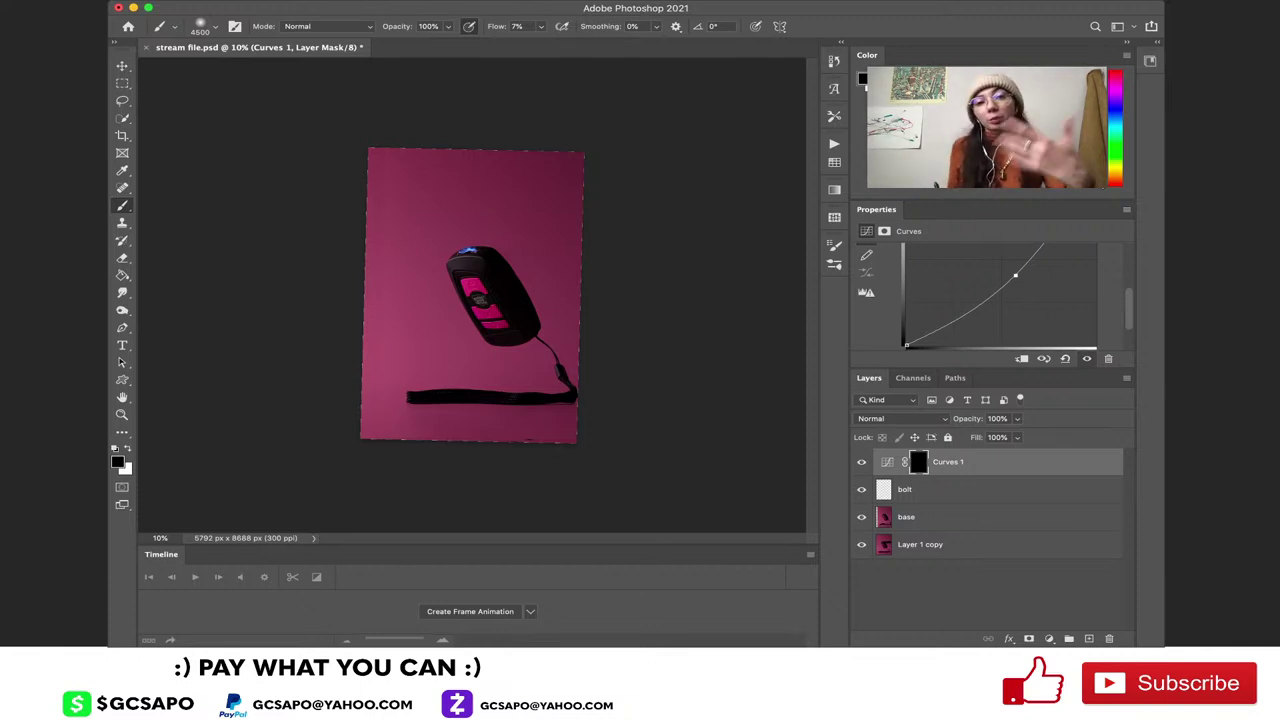
key(x)
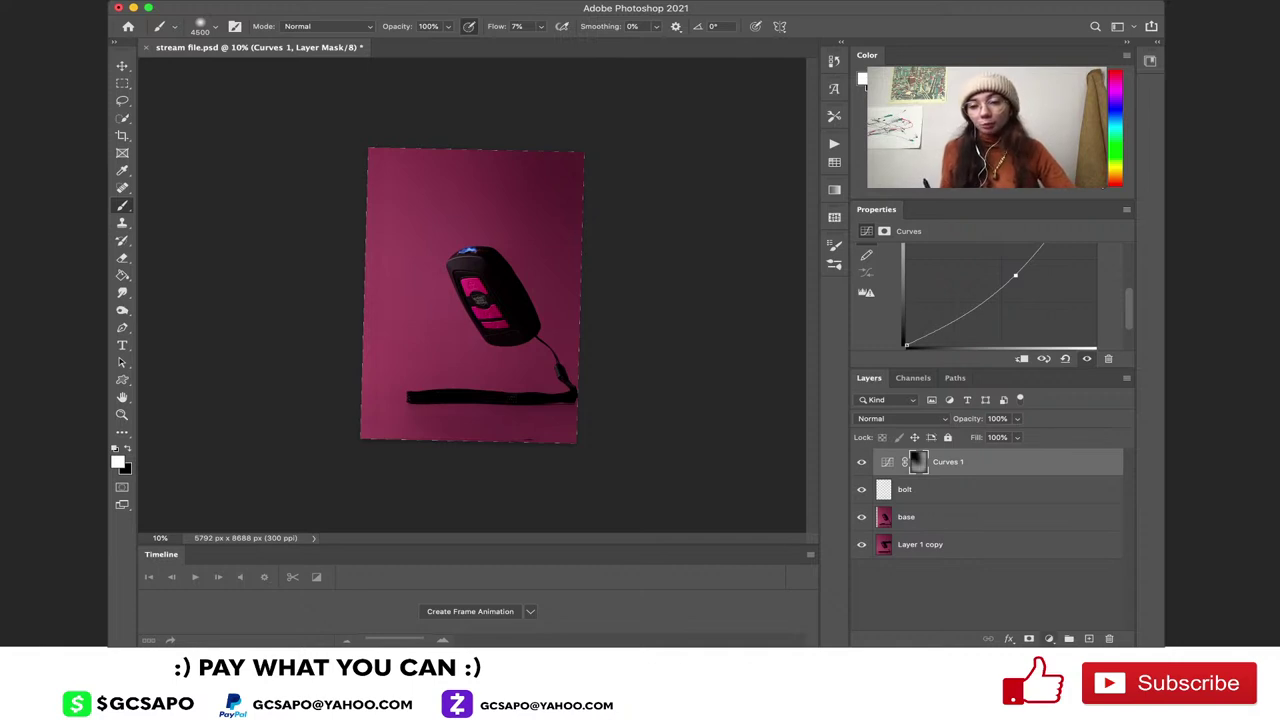
Add a second Curves adjustment layer, and rename the first Curves layer "burn" and the new one "dodge"
key(ctrl+m)
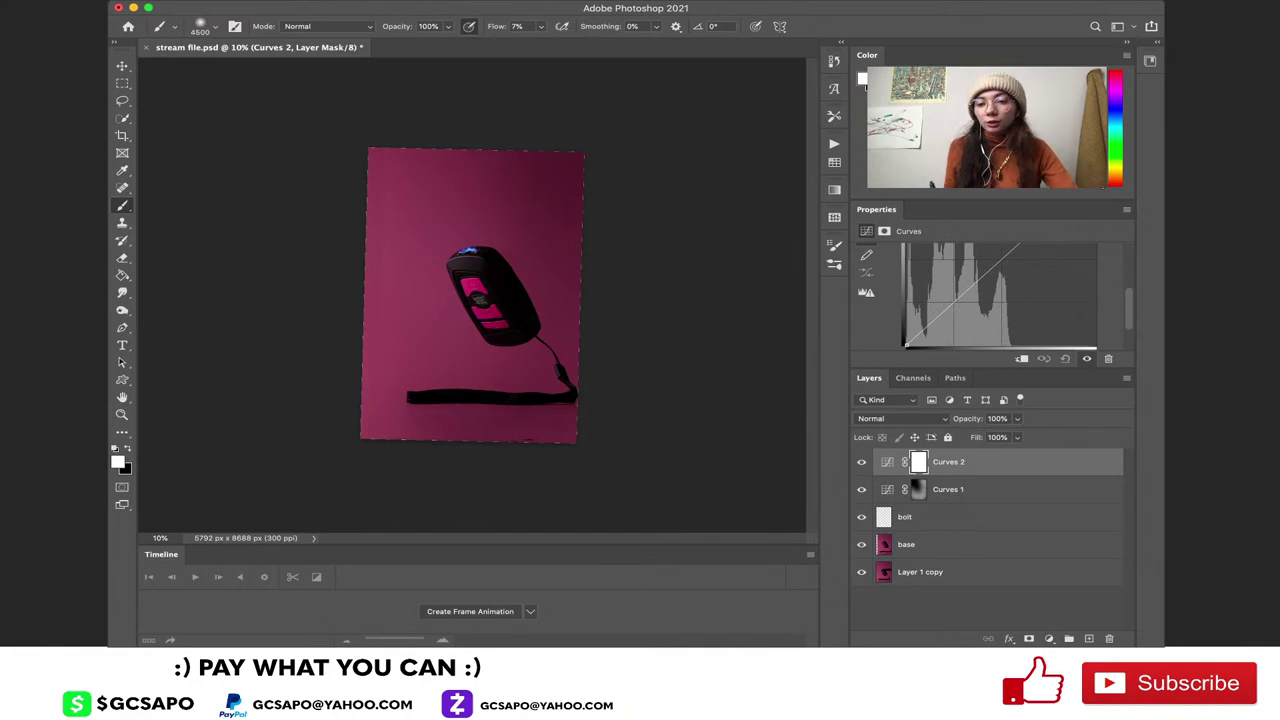
double_click(948, 489)
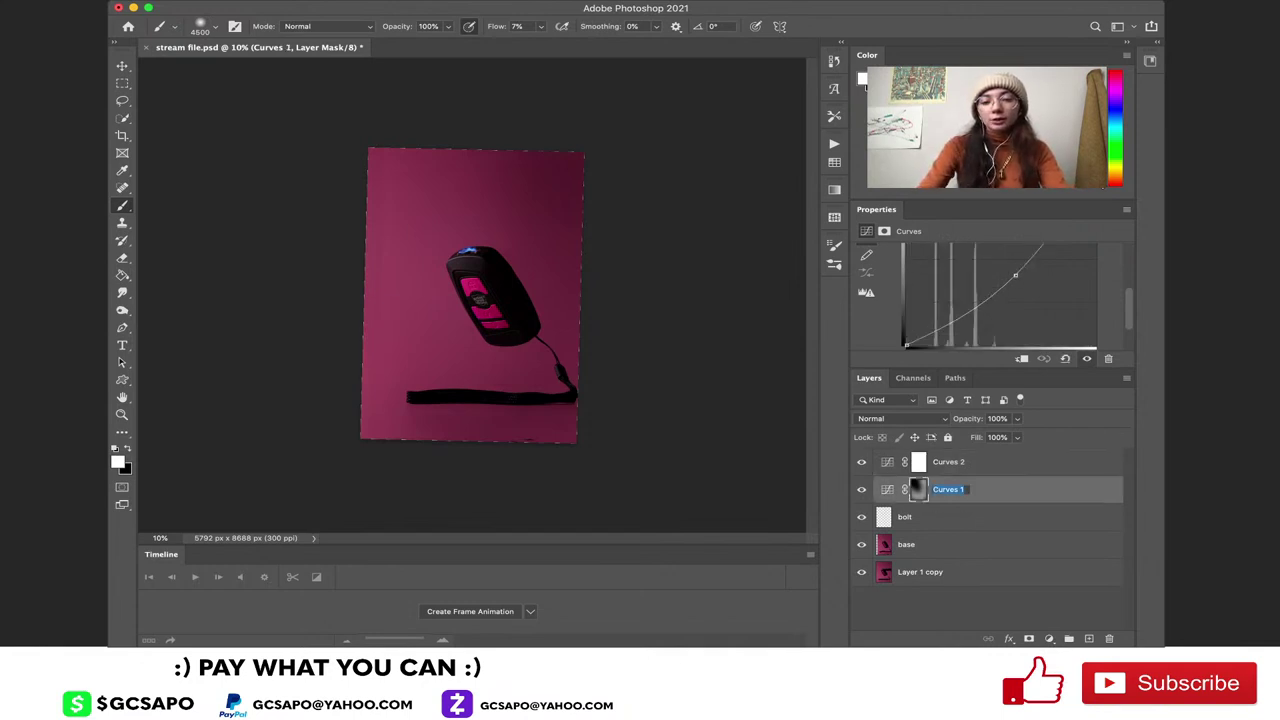
text(burn)
key(Return)
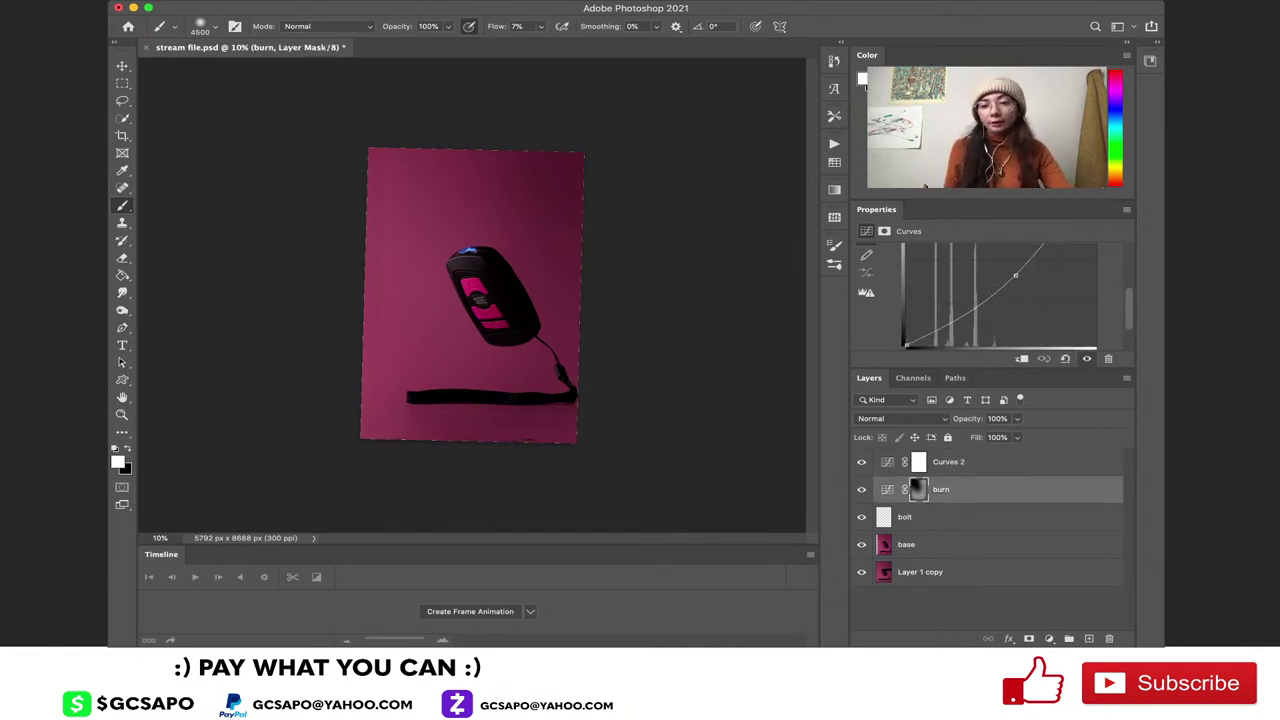
double_click(960, 462)
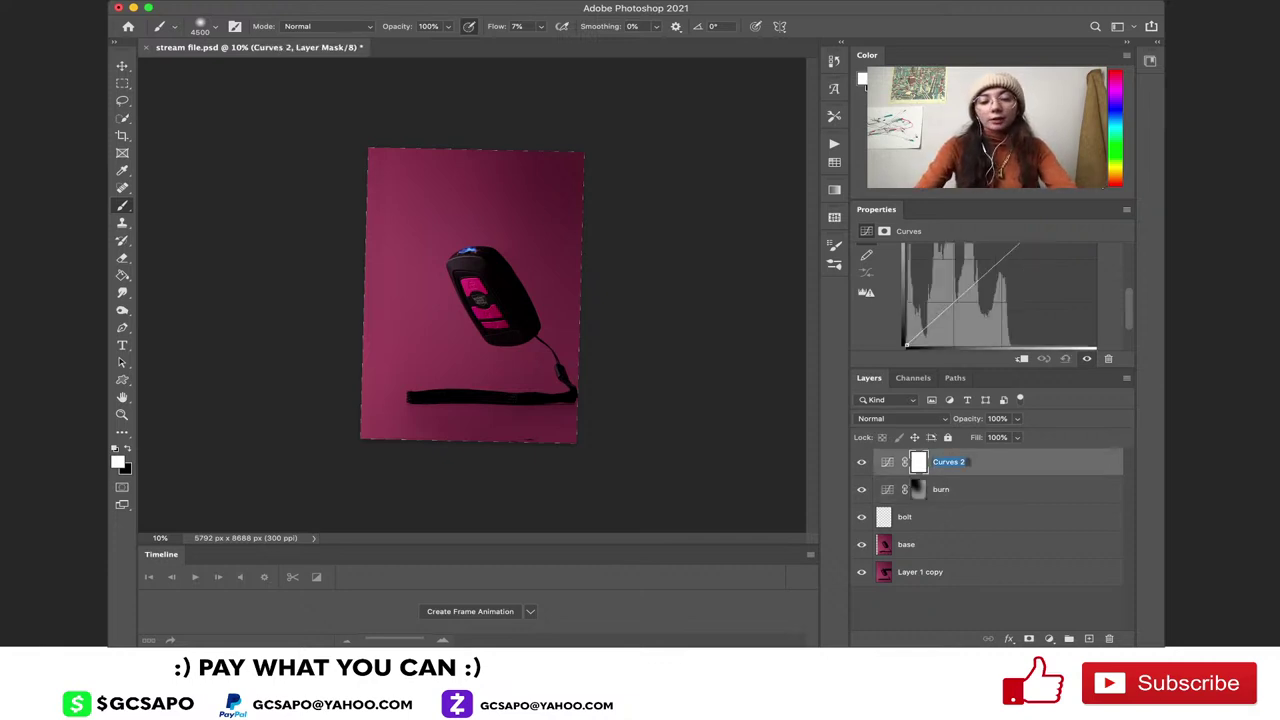
text(dodge)
key(Return)
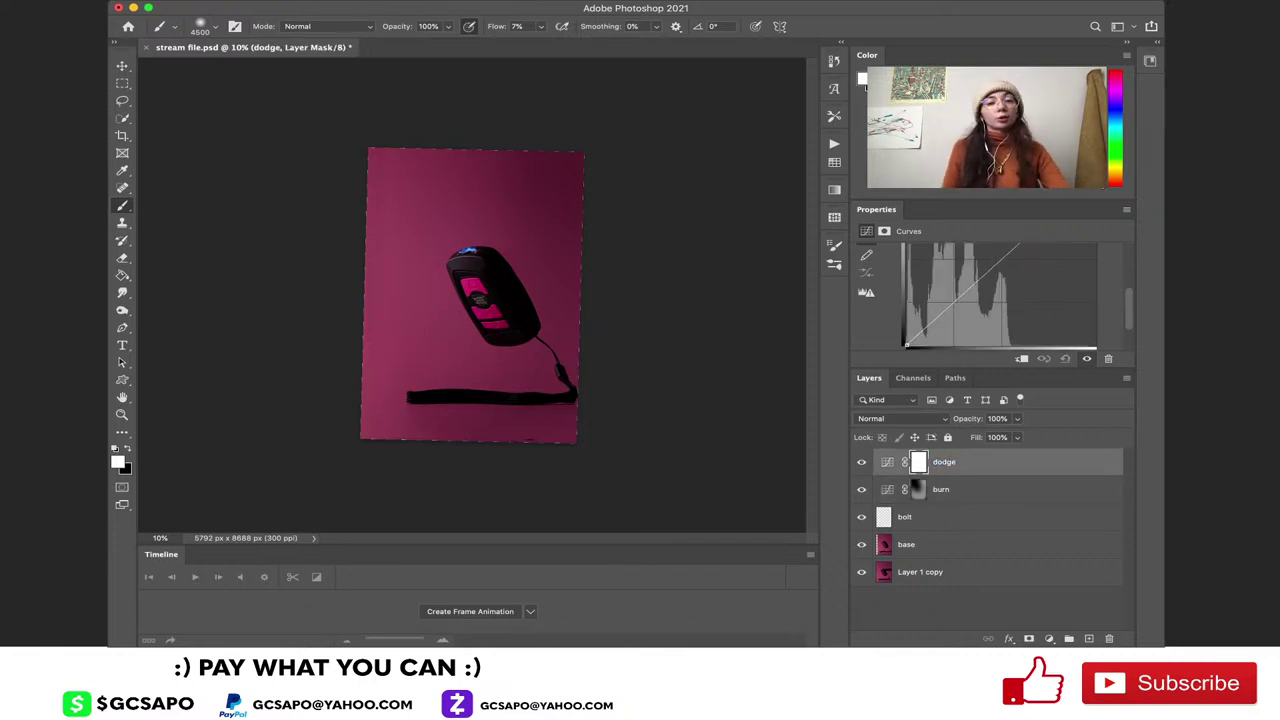
Raise the dodge layer's curve to brighten the image and invert its layer mask to black
scroll(990, 295, up, 2)
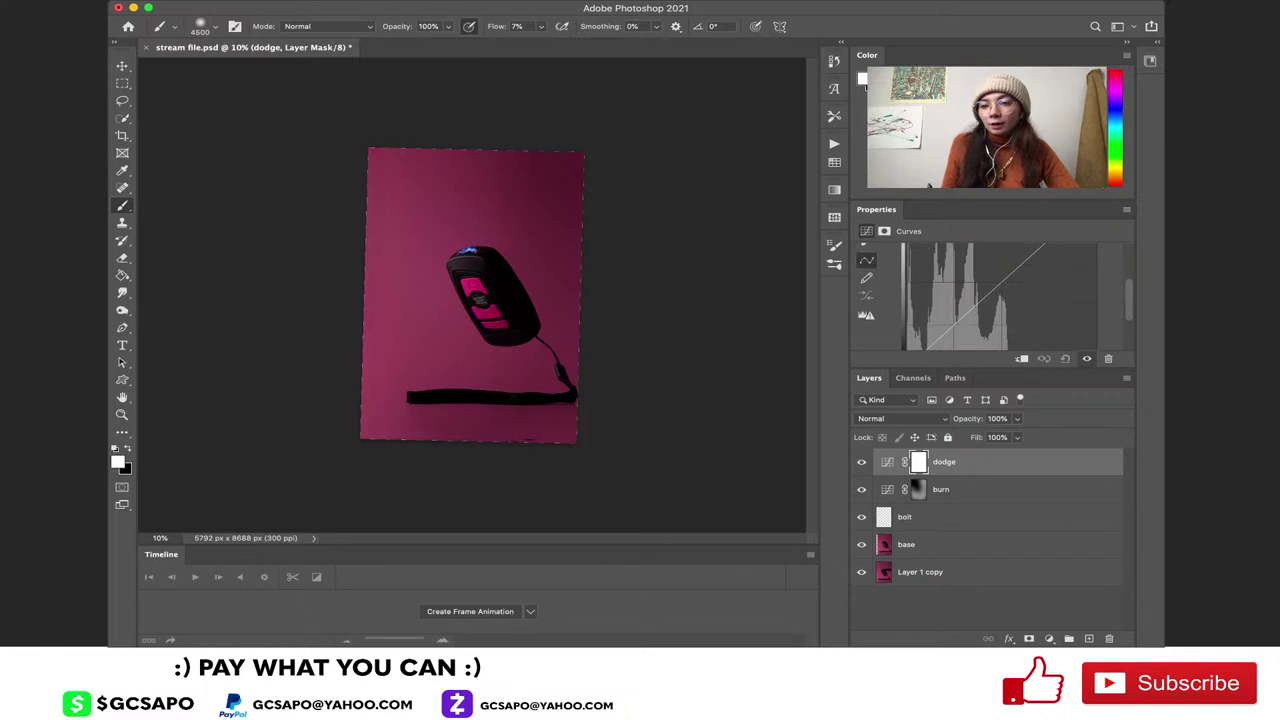
drag(996, 288, 996, 264)
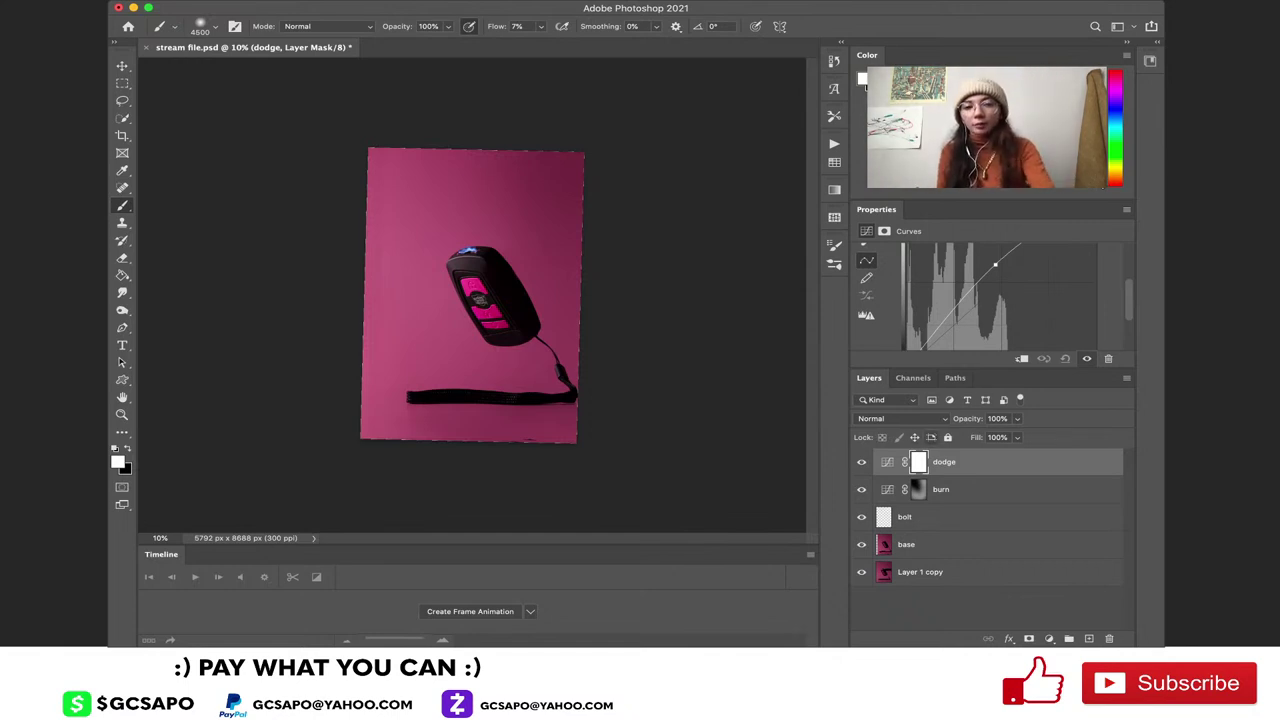
key(ctrl+i)
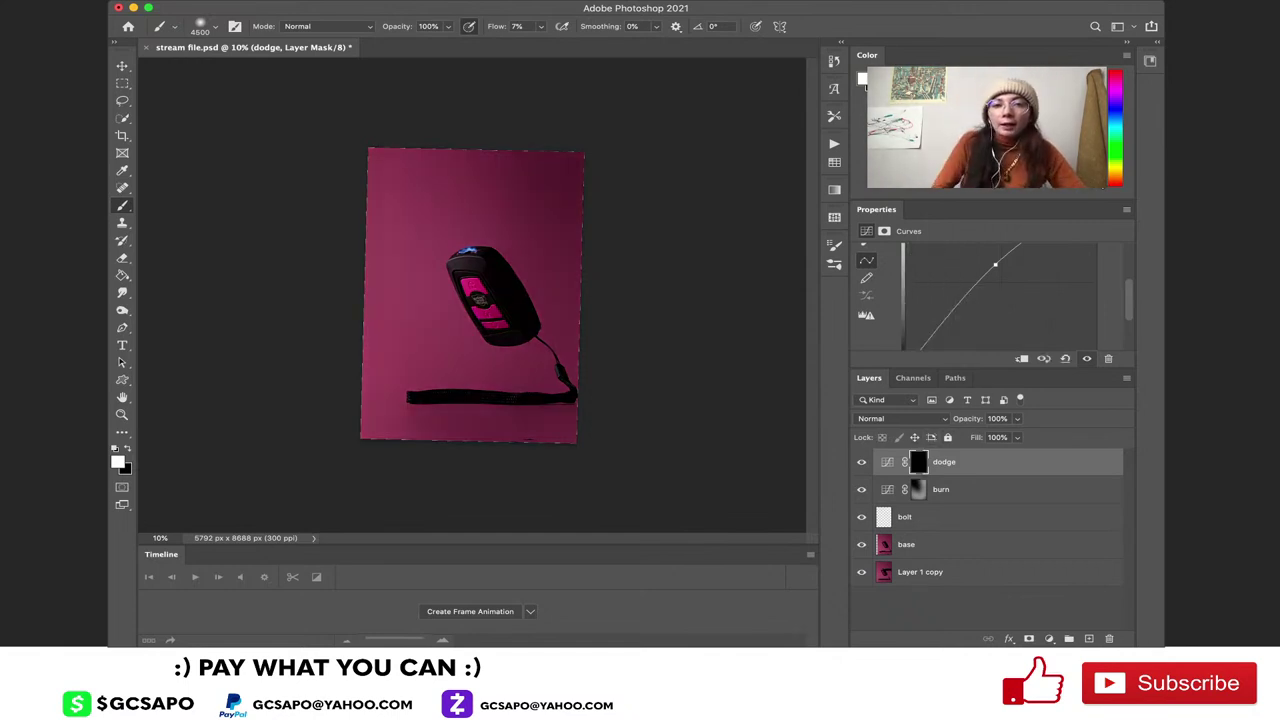
Set the brush to 4% flow and 3100 px, and paint white on the dodge mask to brighten the image around the key fob
click(518, 26)
text(2)
key(Return)
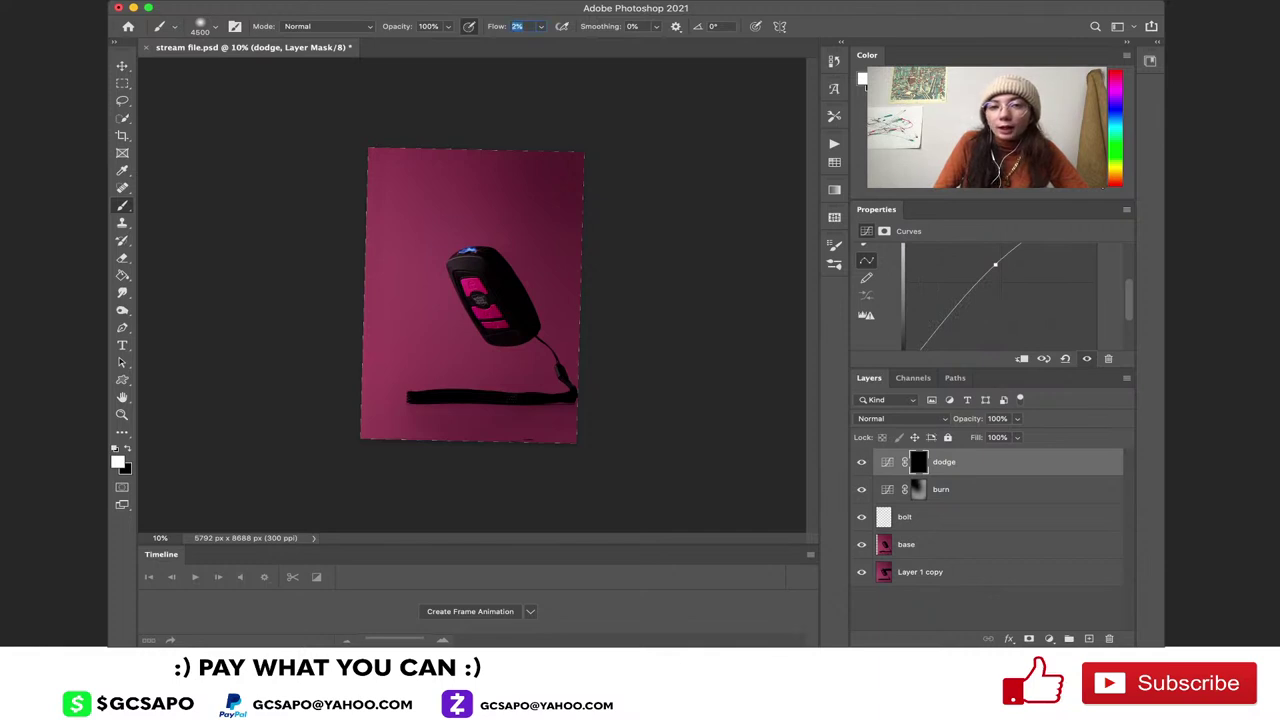
key(Down)
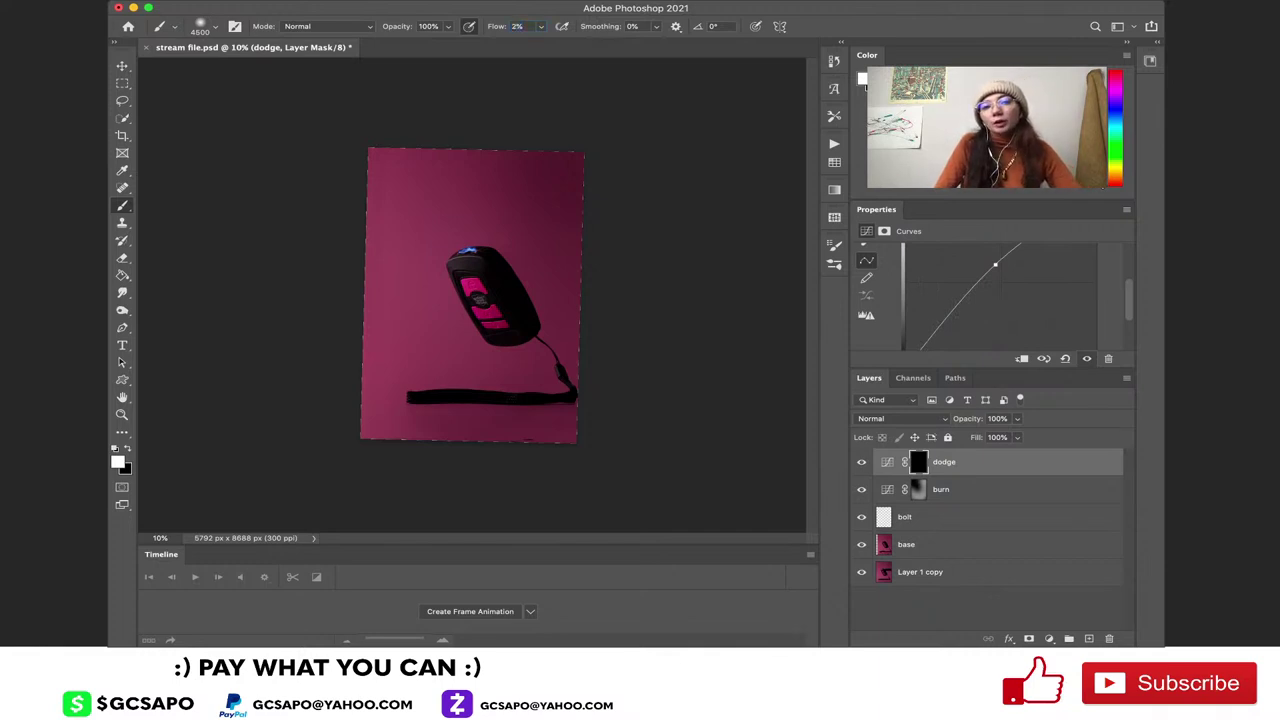
key(Up)
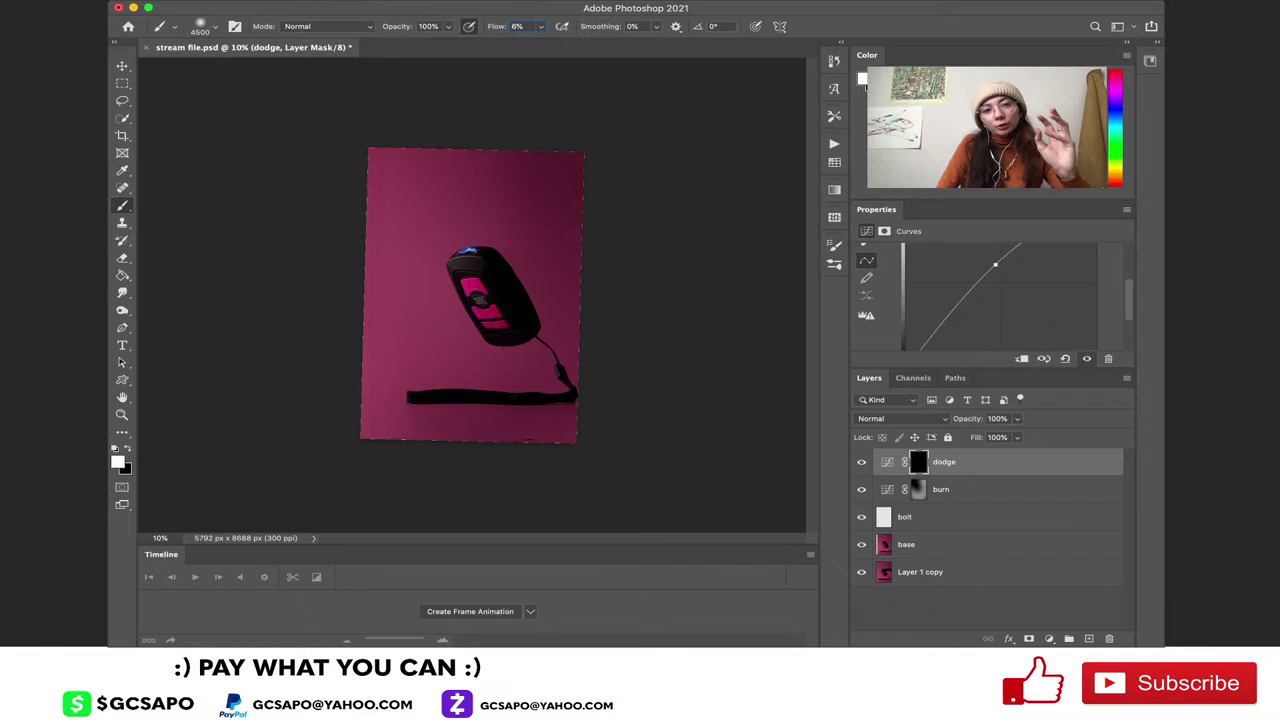
key(Down)
key(Down)
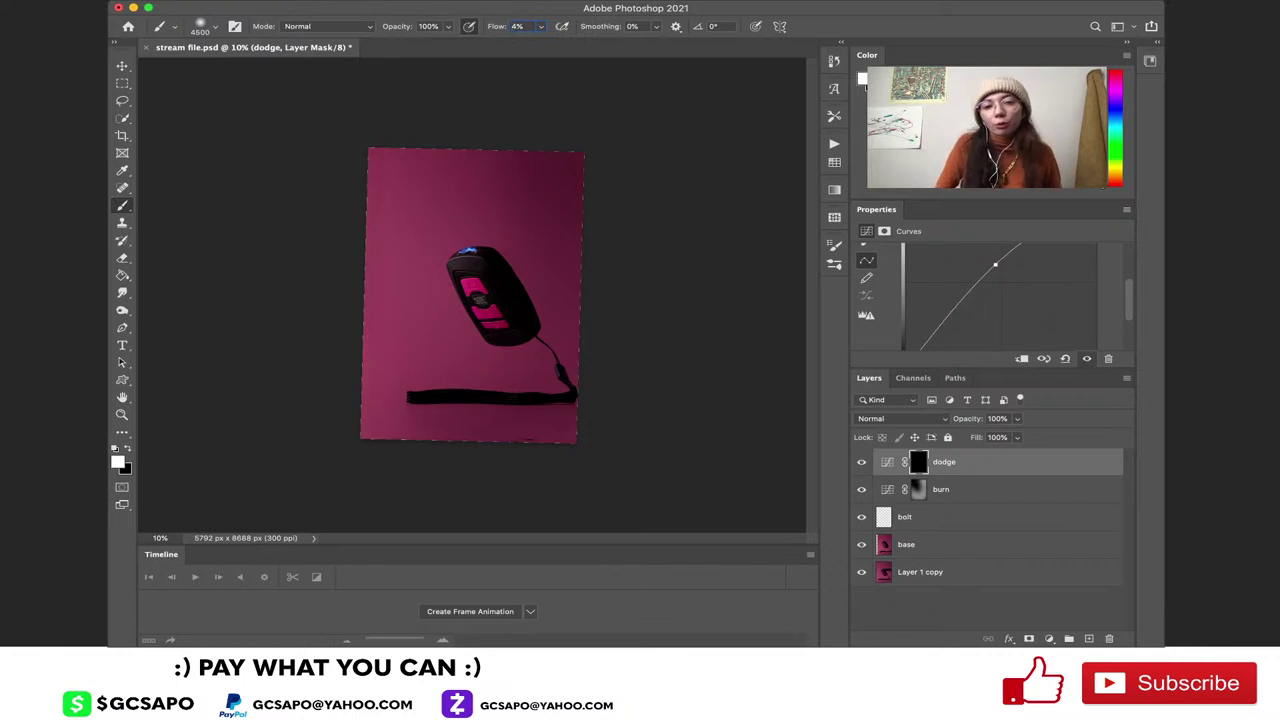
key(bracketleft)
key(bracketleft)
key(bracketleft)
key(bracketleft)
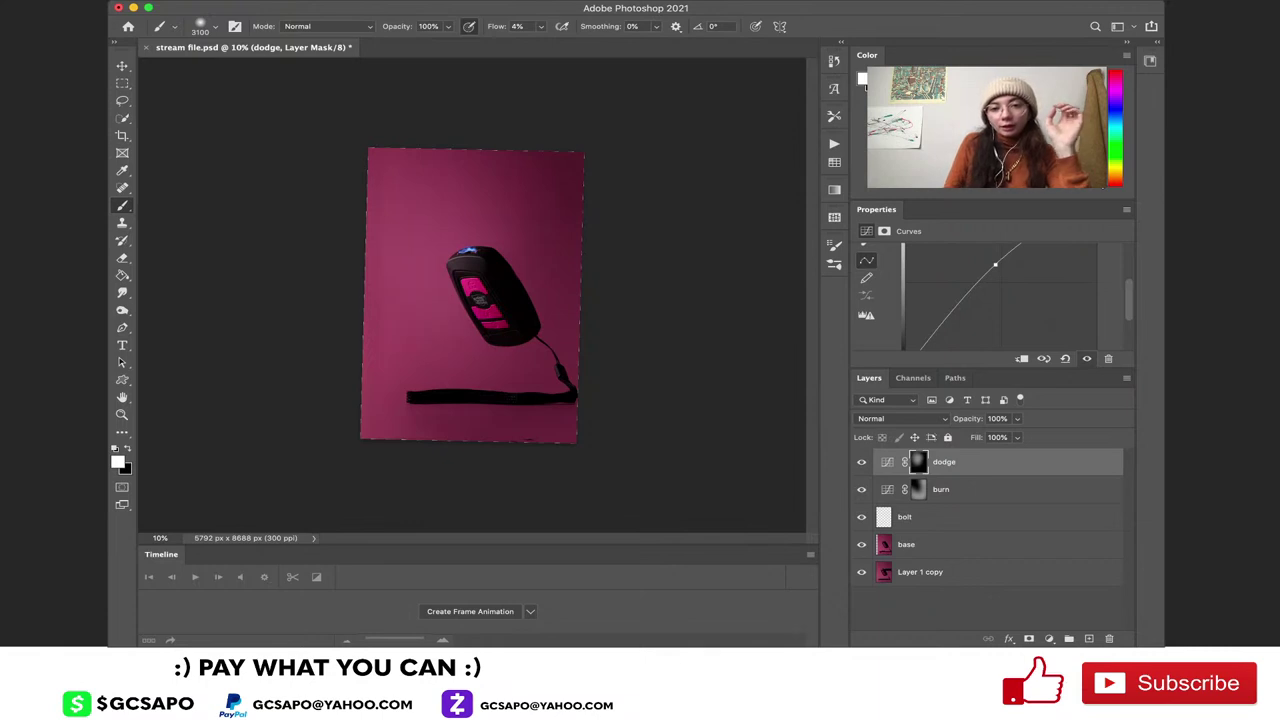
Set the brush to 29% flow and 125 px for brightening the key fob's top near the contacts with white on the dodge mask
scroll(472, 295, up, 5)
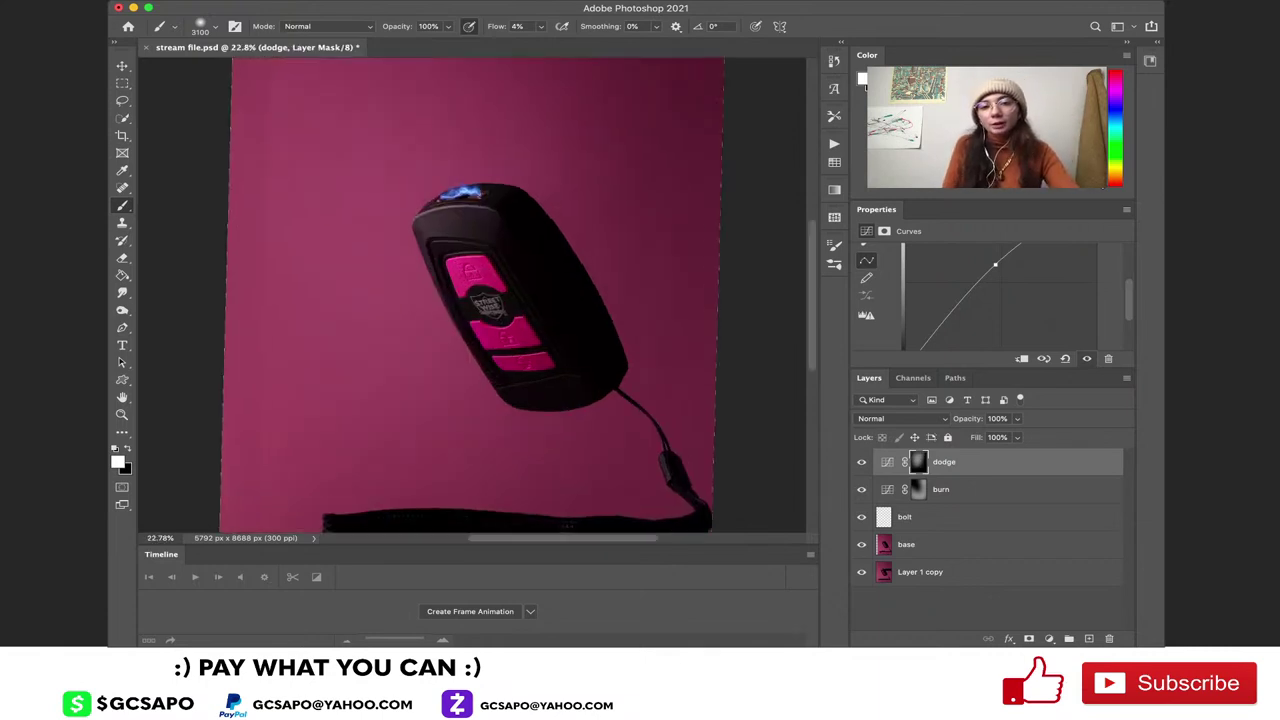
scroll(472, 295, up, 3)
scroll(472, 295, up, 1)
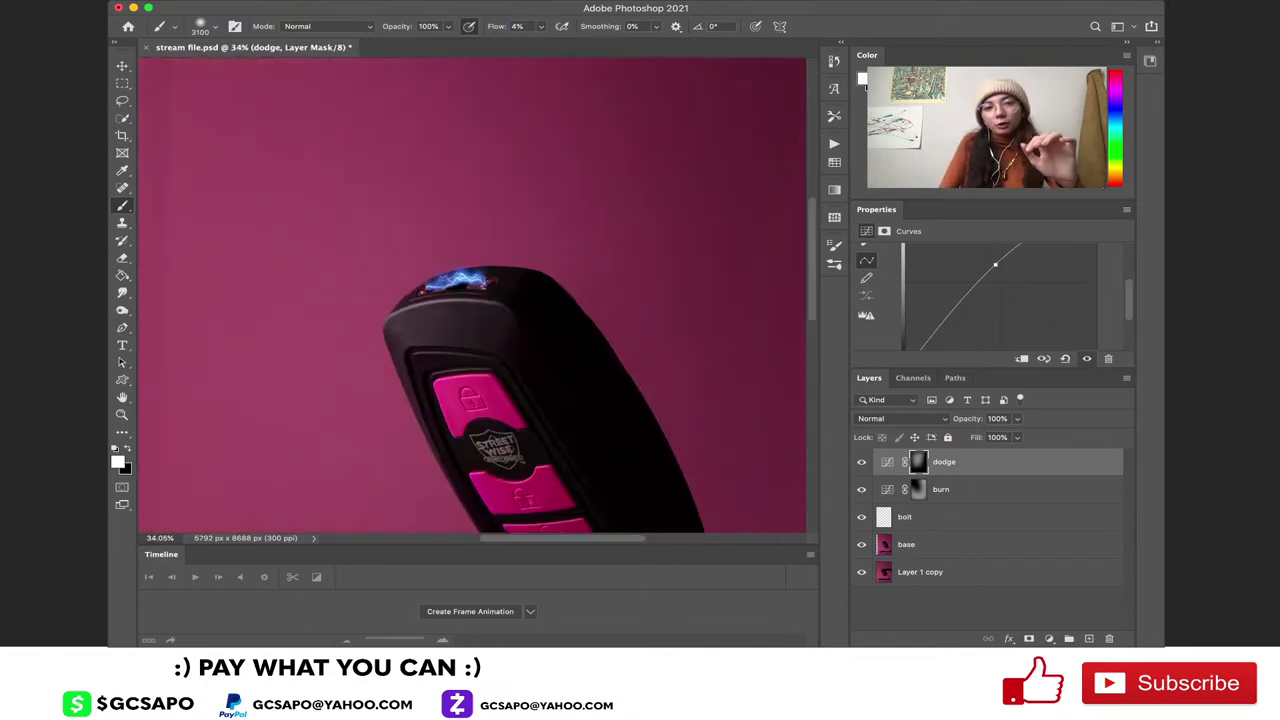
key(shift+2)
key(shift+9)
key(bracketleft)
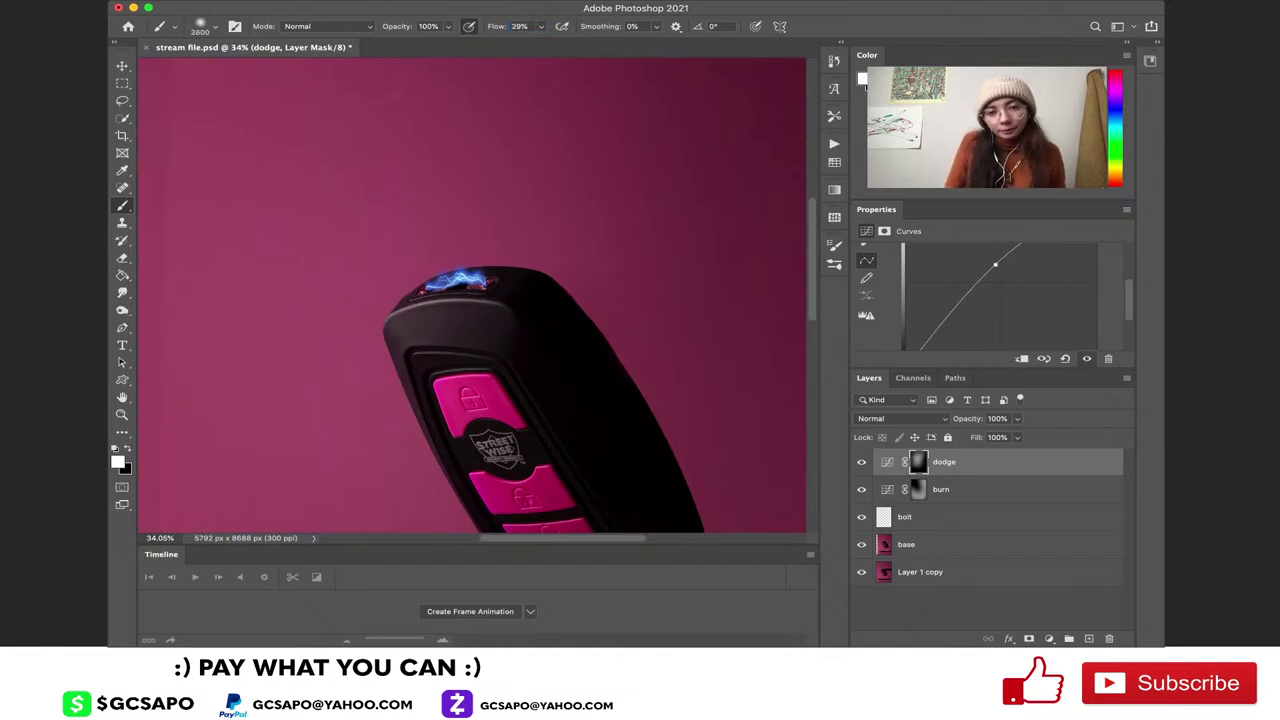
key(bracketleft)
key(bracketleft)
key(bracketleft)
key(bracketleft)
key(bracketleft)
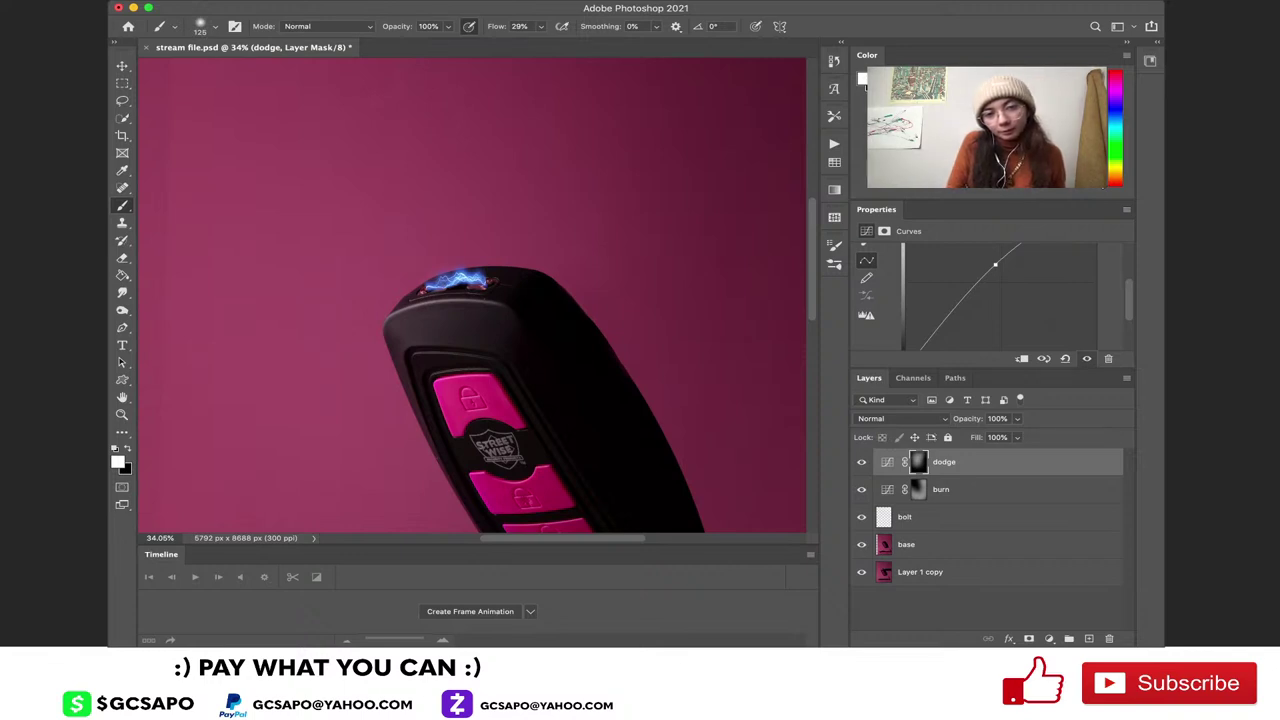
scroll(471, 296, up, 5)
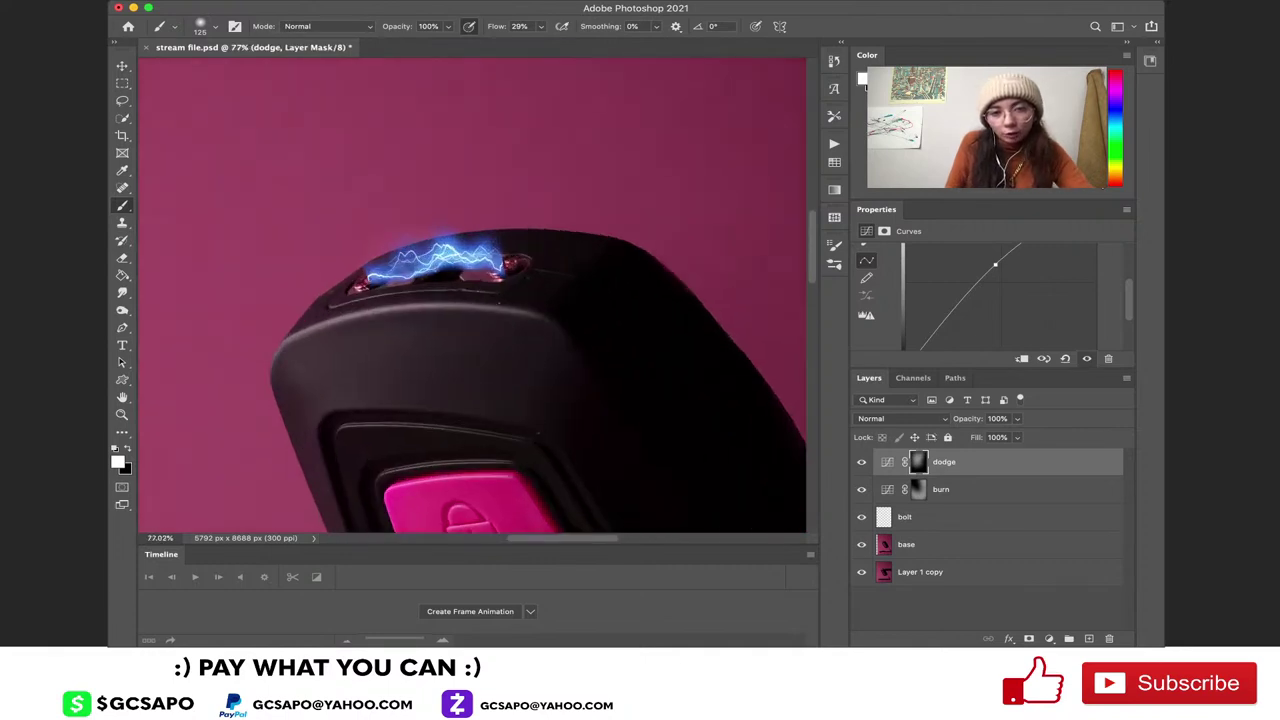
Switch to black, enlarge the brush to 300 px, and paint on the dodge mask over the background around the lightning bolt
key(x)
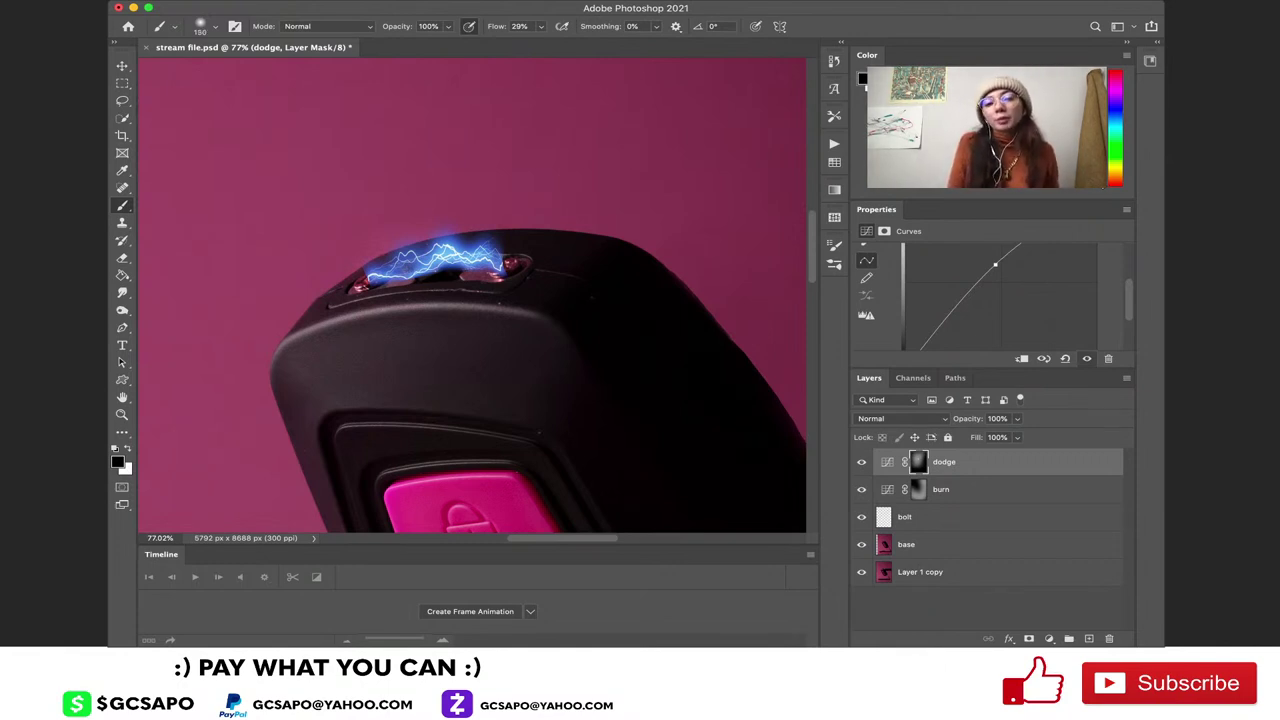
key(bracketright)
key(bracketright)
key(bracketright)
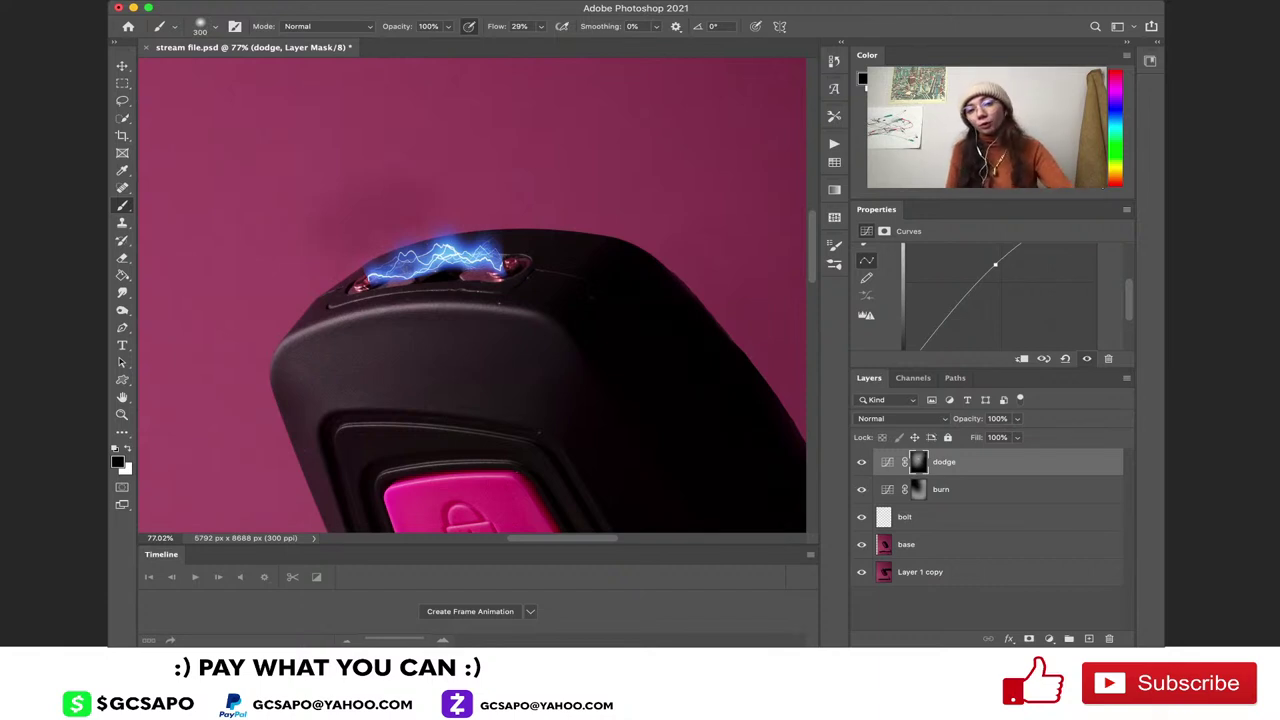
scroll(472, 295, down, 10)
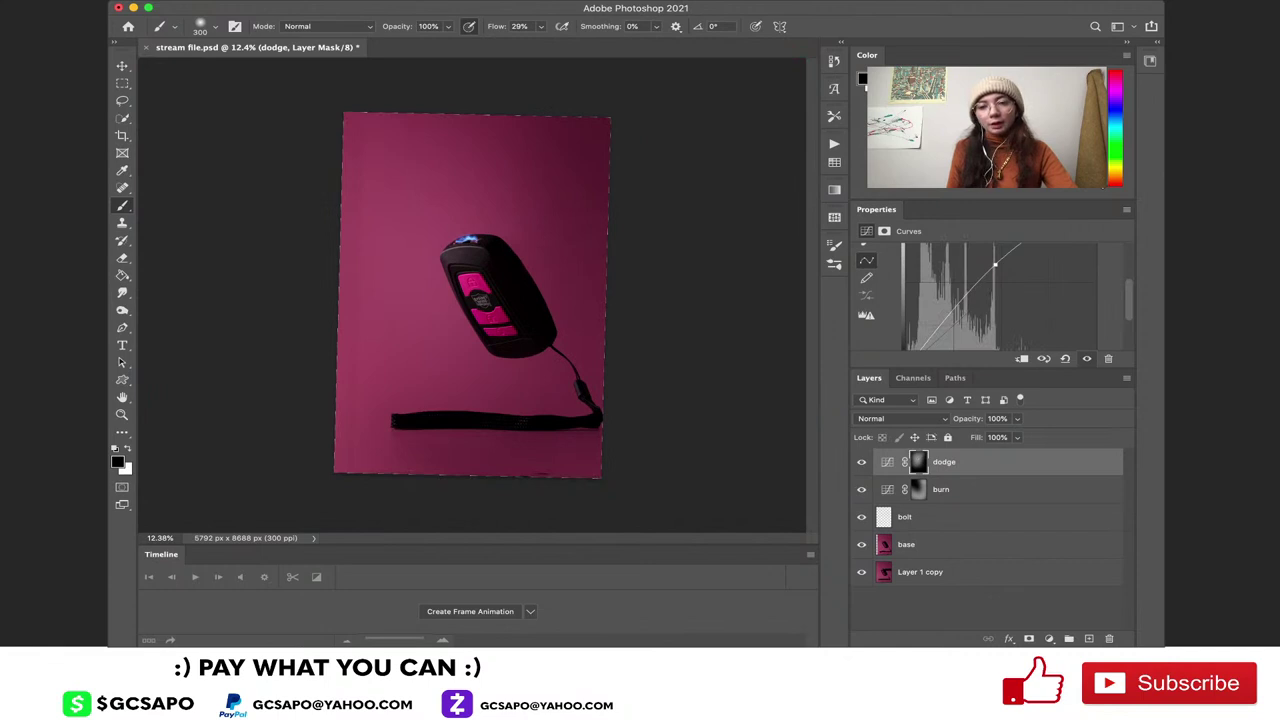
Lower the brush flow to 3% and its size to 80 px for subtle black touch-ups on the dodge mask near the bolt
scroll(474, 300, up, 3)
scroll(472, 300, up, 4)
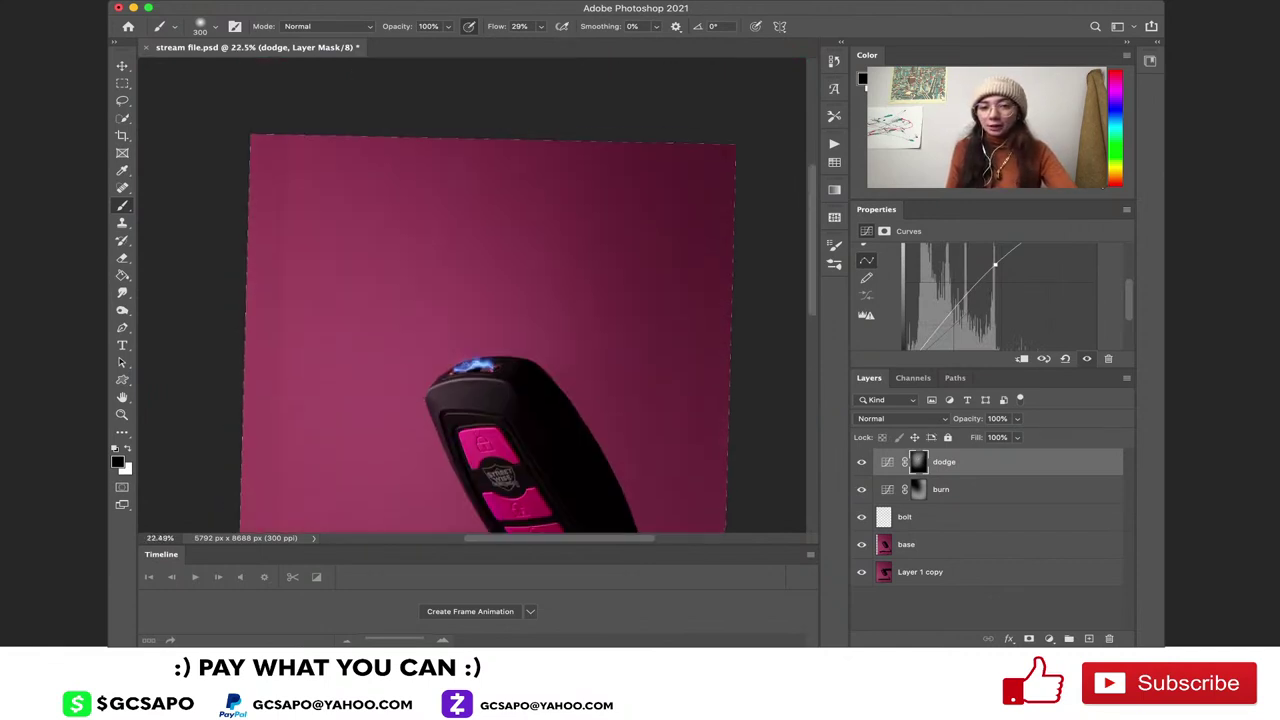
key(shift+0)
key(shift+3)
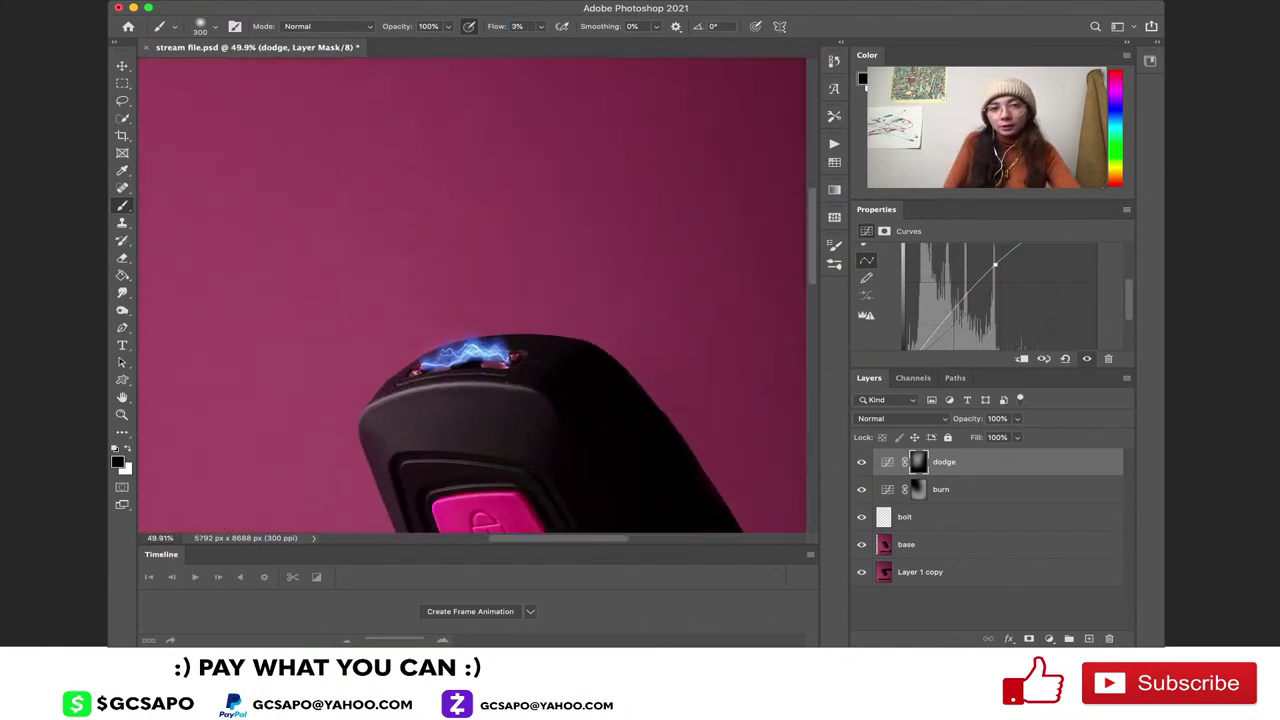
key(bracketleft)
key(bracketleft)
key(bracketleft)
key(bracketleft)
key(bracketleft)
key(bracketleft)
key(bracketleft)
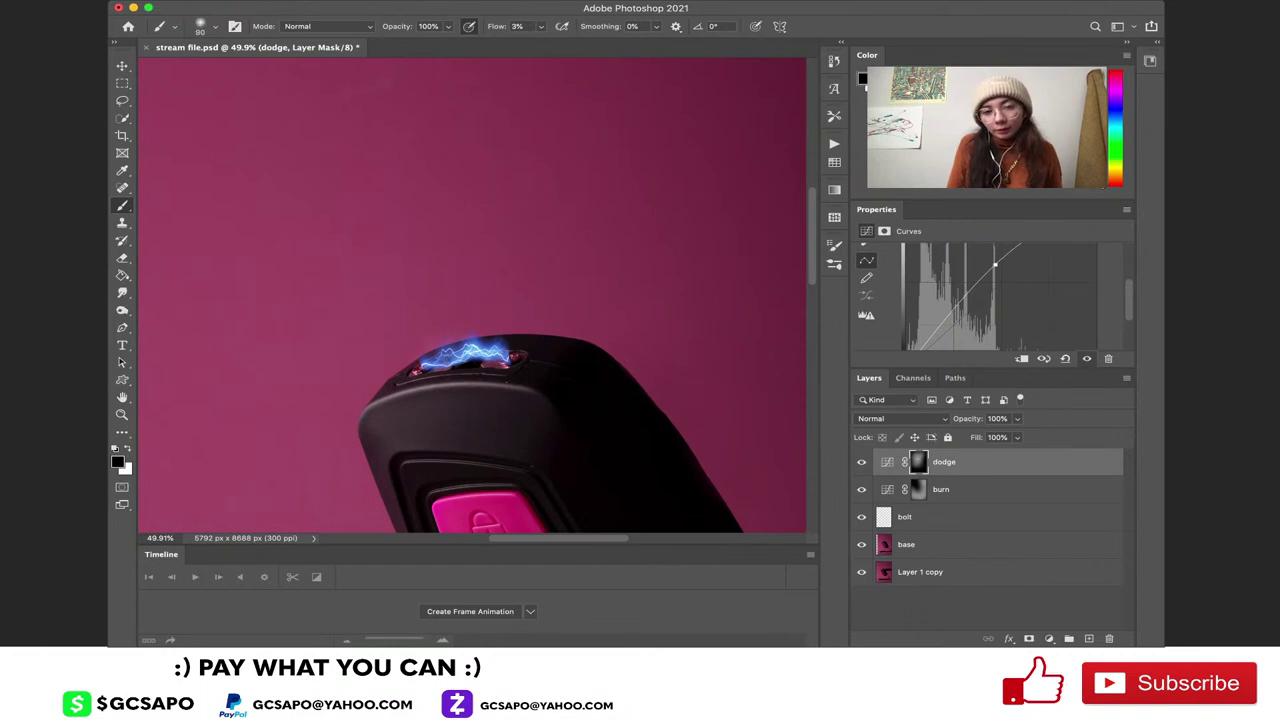
scroll(472, 295, down, 6)
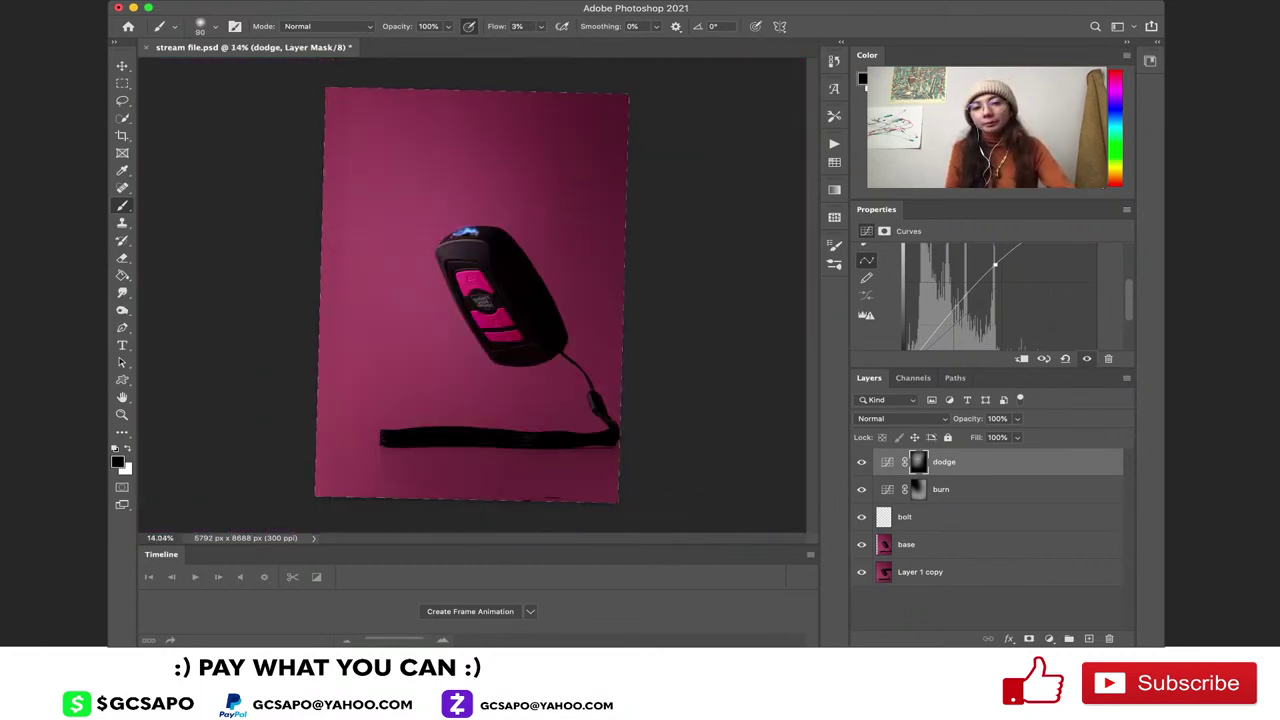
key(bracketleft)
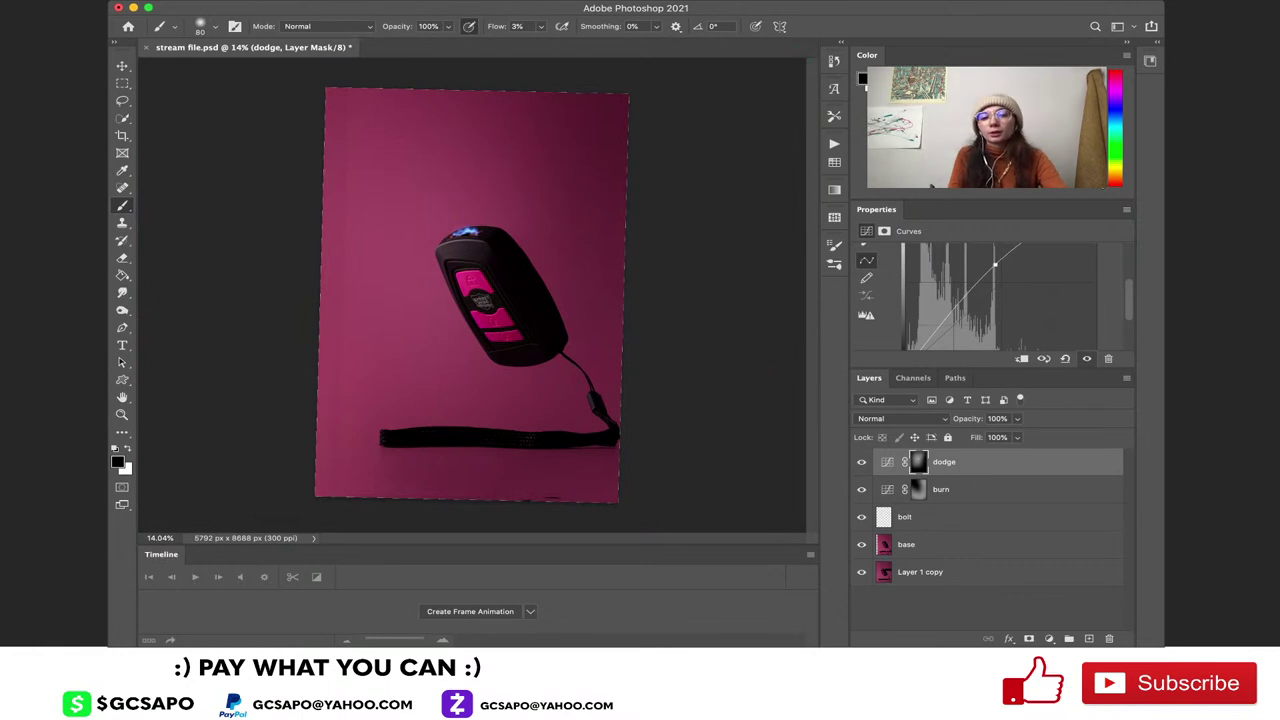
Toggle the burn and dodge layers off and on to compare the image before and after the lighting adjustments
click(861, 489)
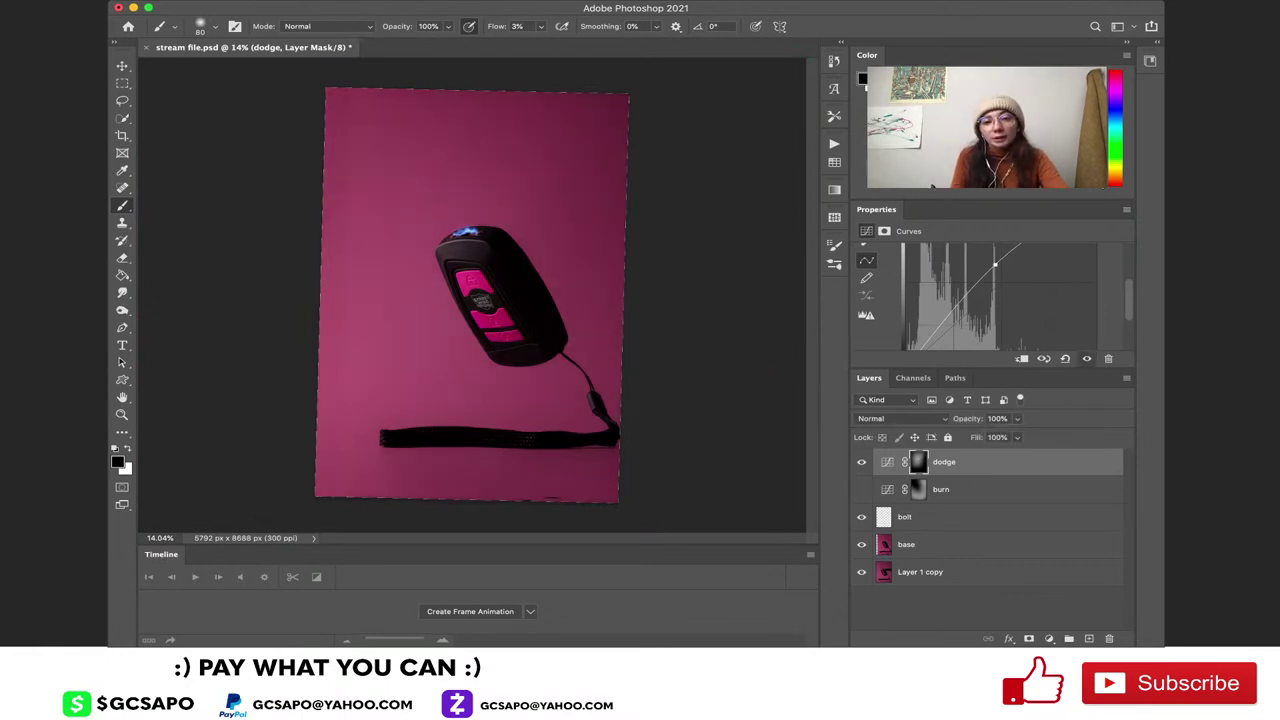
click(861, 489)
click(861, 461)
click(861, 489)
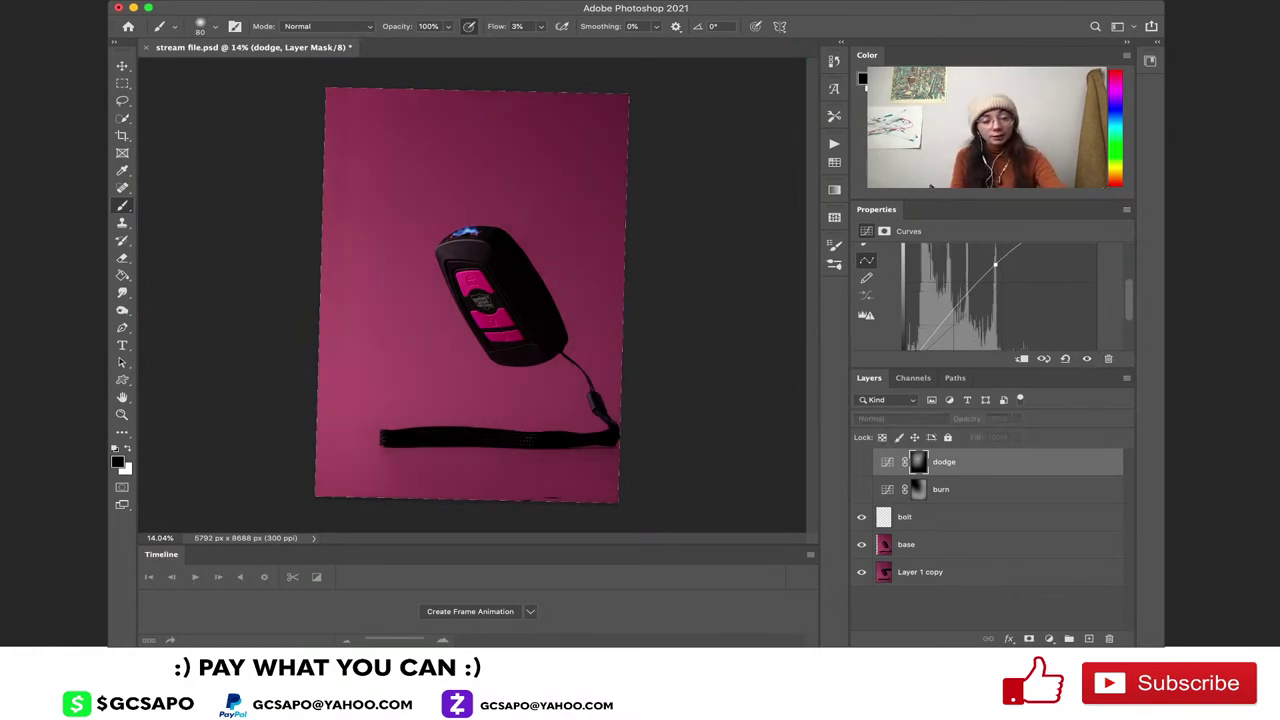
click(861, 489)
click(861, 461)
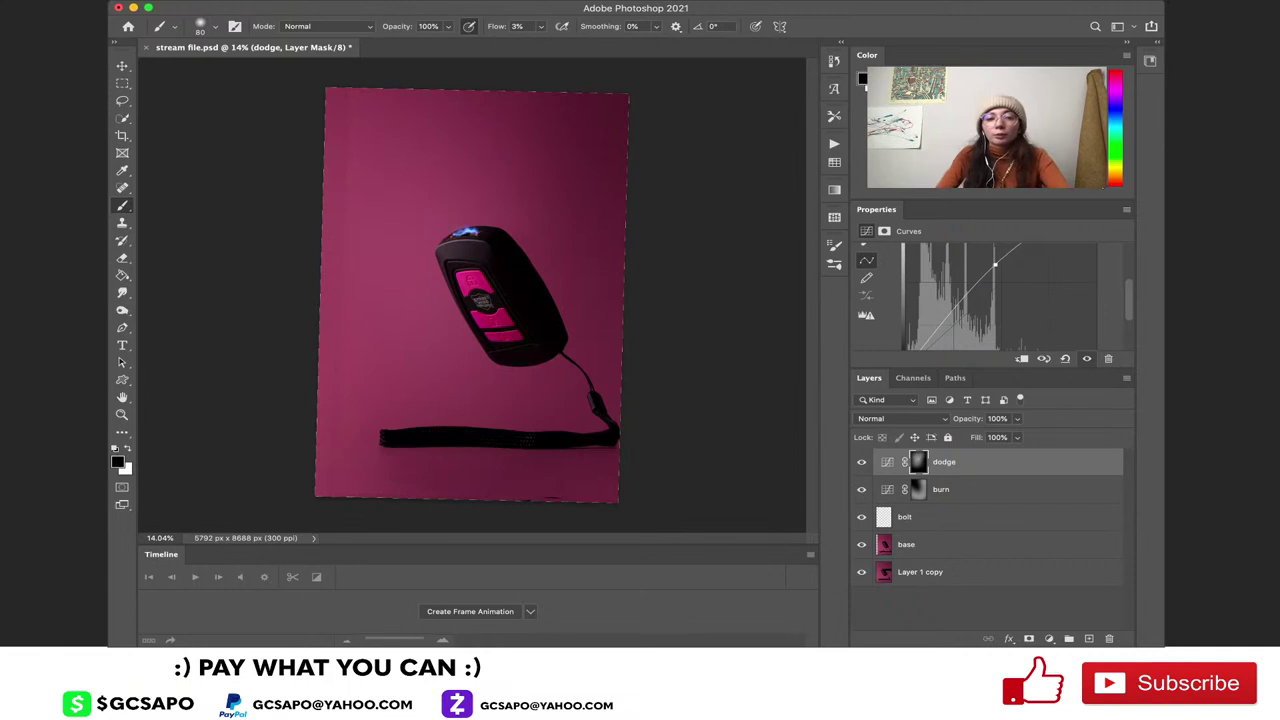
Set the brush to 50 px and 15% flow for retouching the key fob's fine details with black on the dodge mask
scroll(471, 296, up, 8)
scroll(572, 295, up, 1)
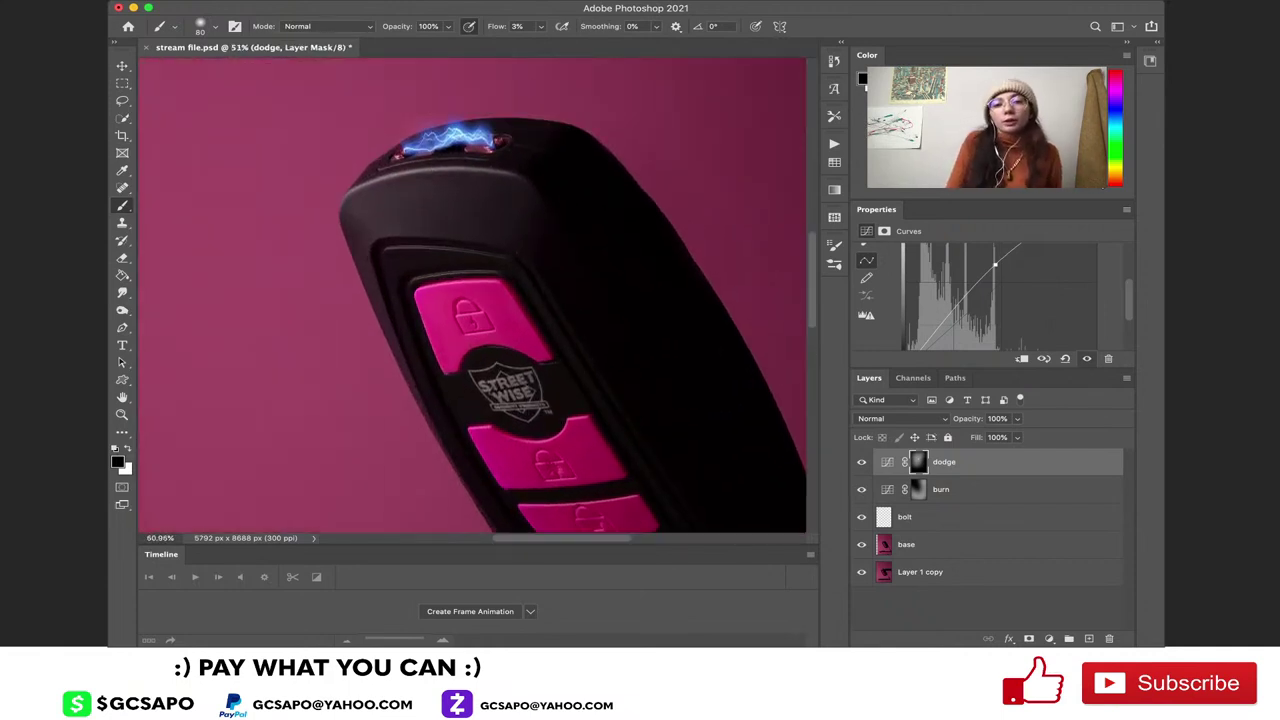
key([)
key([)
key([)
key([)
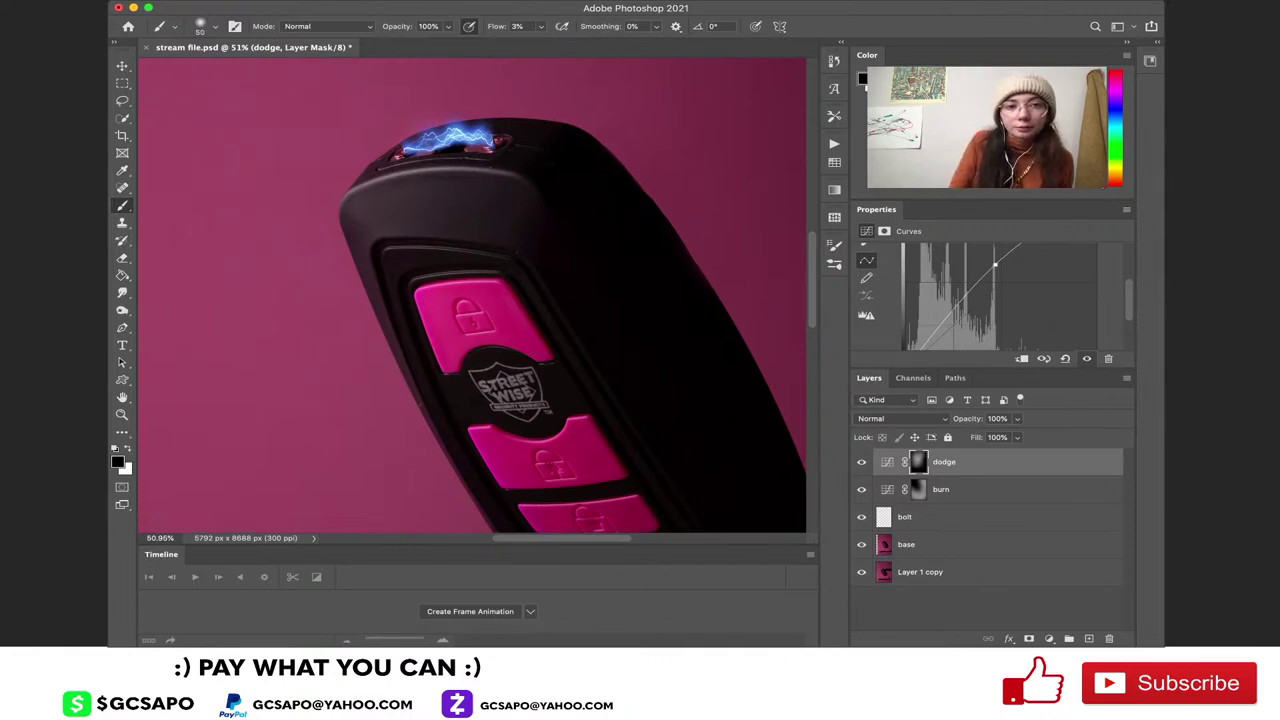
key(shift+1)
key(shift+5)
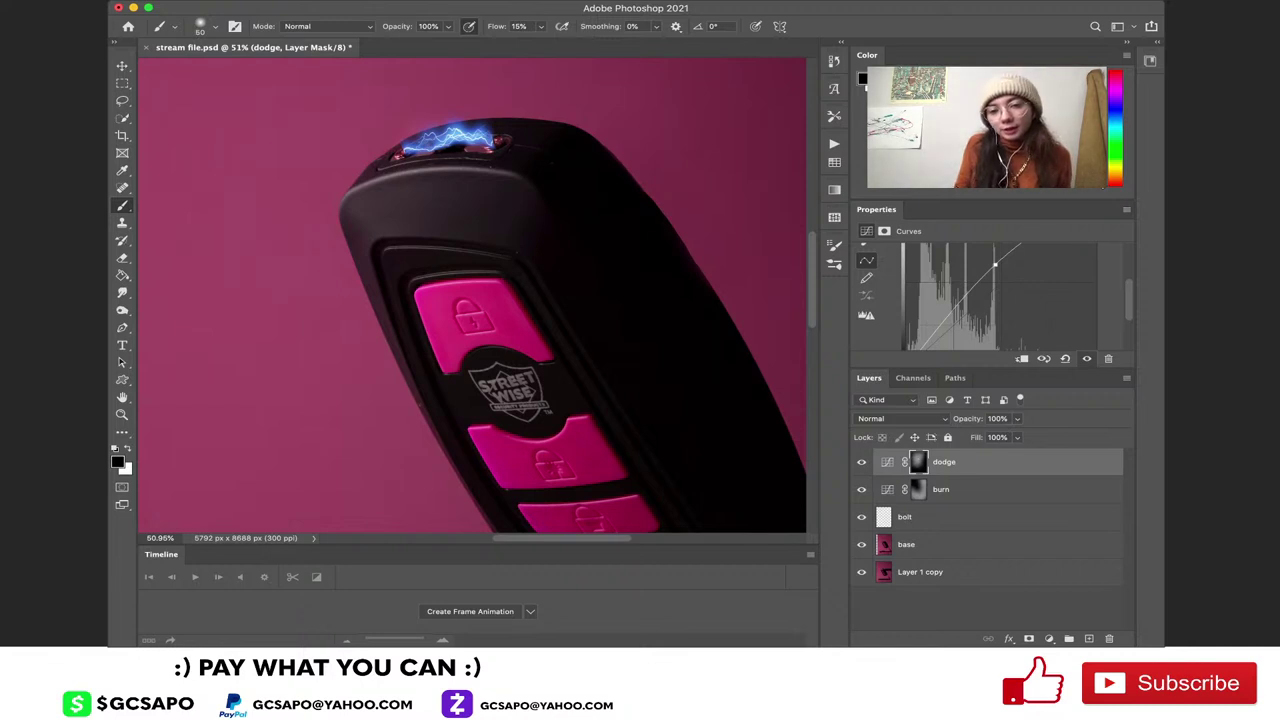
Enlarge the black brush to 125 px for broader retouching of the key fob on the dodge mask
key(bracketright)
key(bracketright)
key(bracketright)
key(bracketright)
key(bracketright)
key(bracketright)
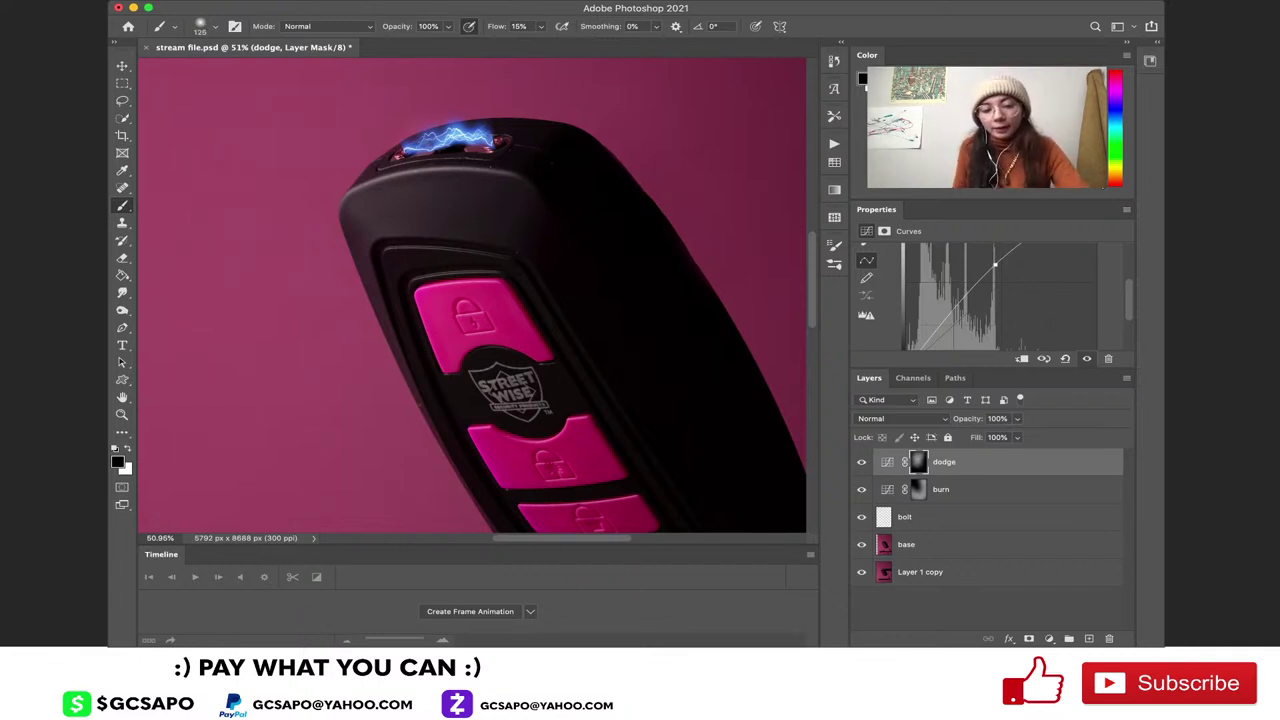
Switch to white and reduce the brush to 70 px for brightening the key fob's details on the dodge mask
key(x)
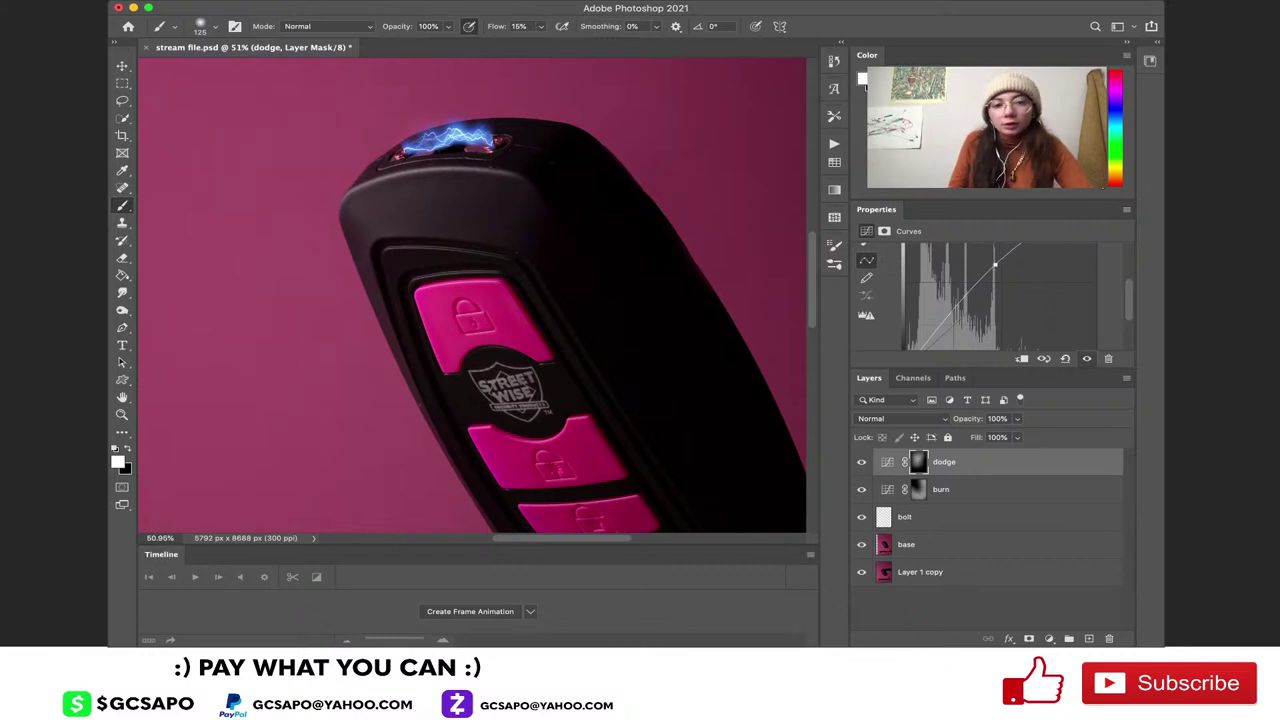
key(bracketleft)
key(bracketleft)
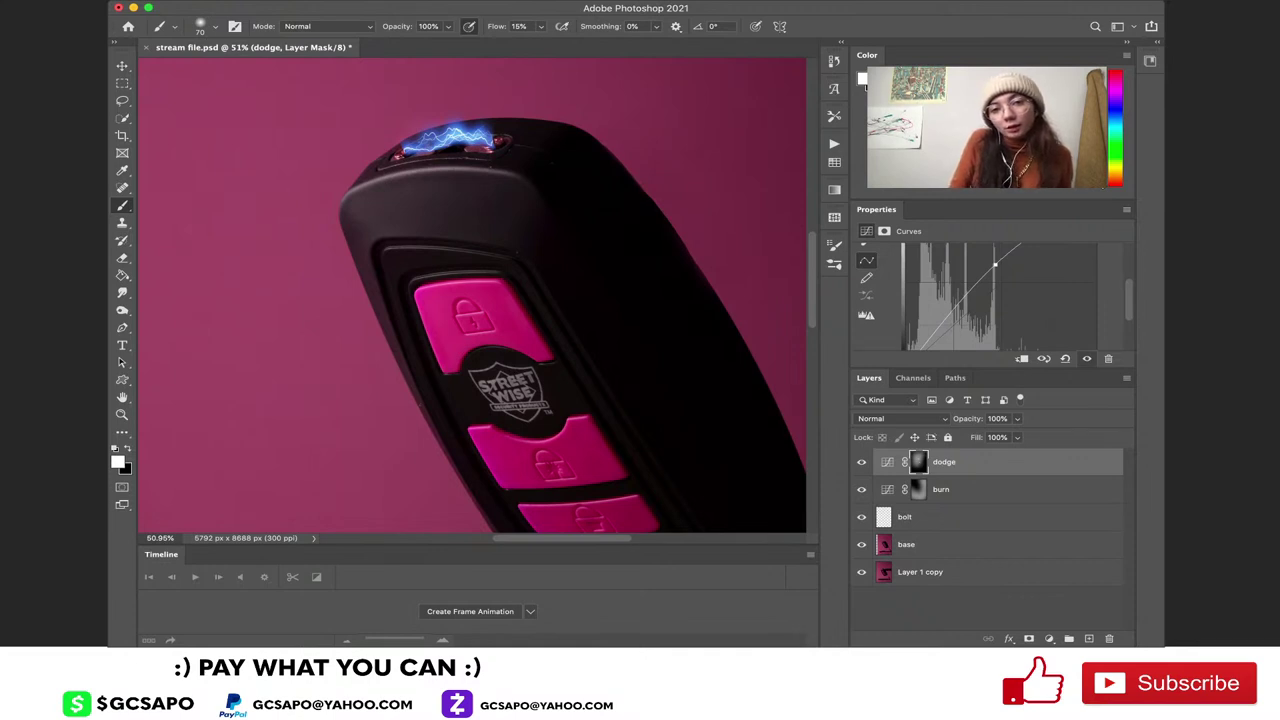
scroll(470, 277, down, 10)
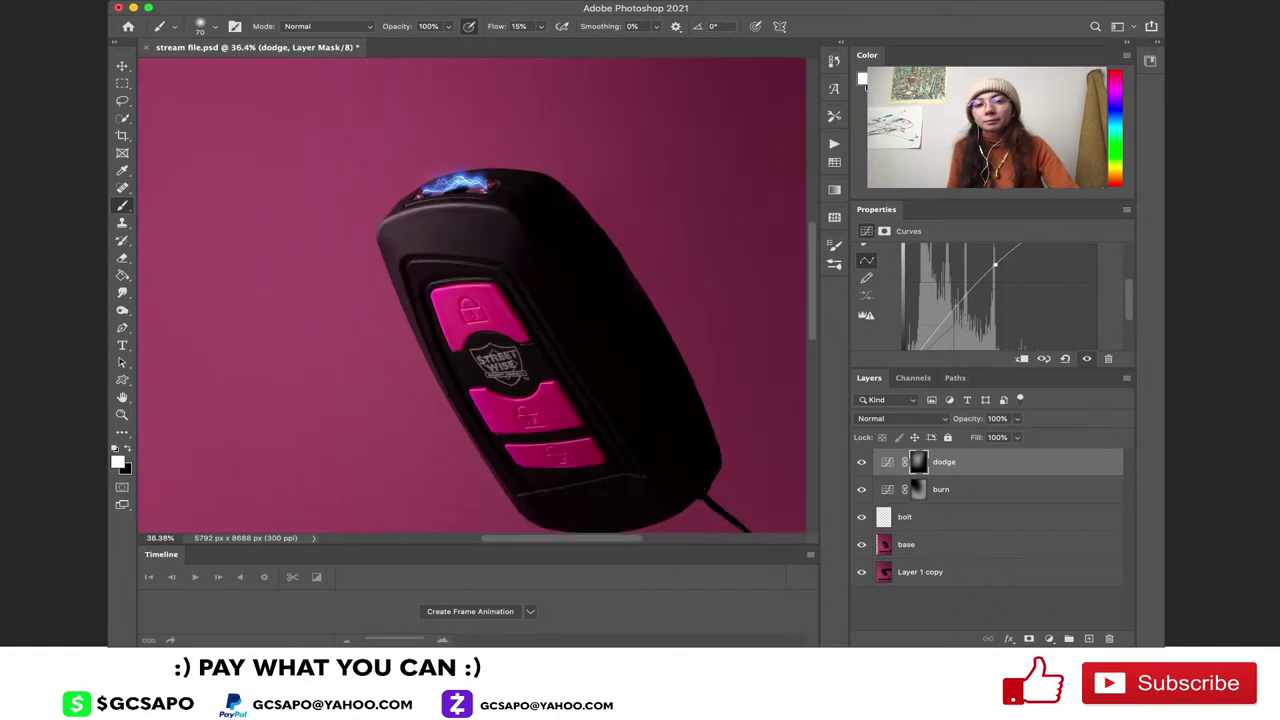
scroll(472, 295, up, 1)
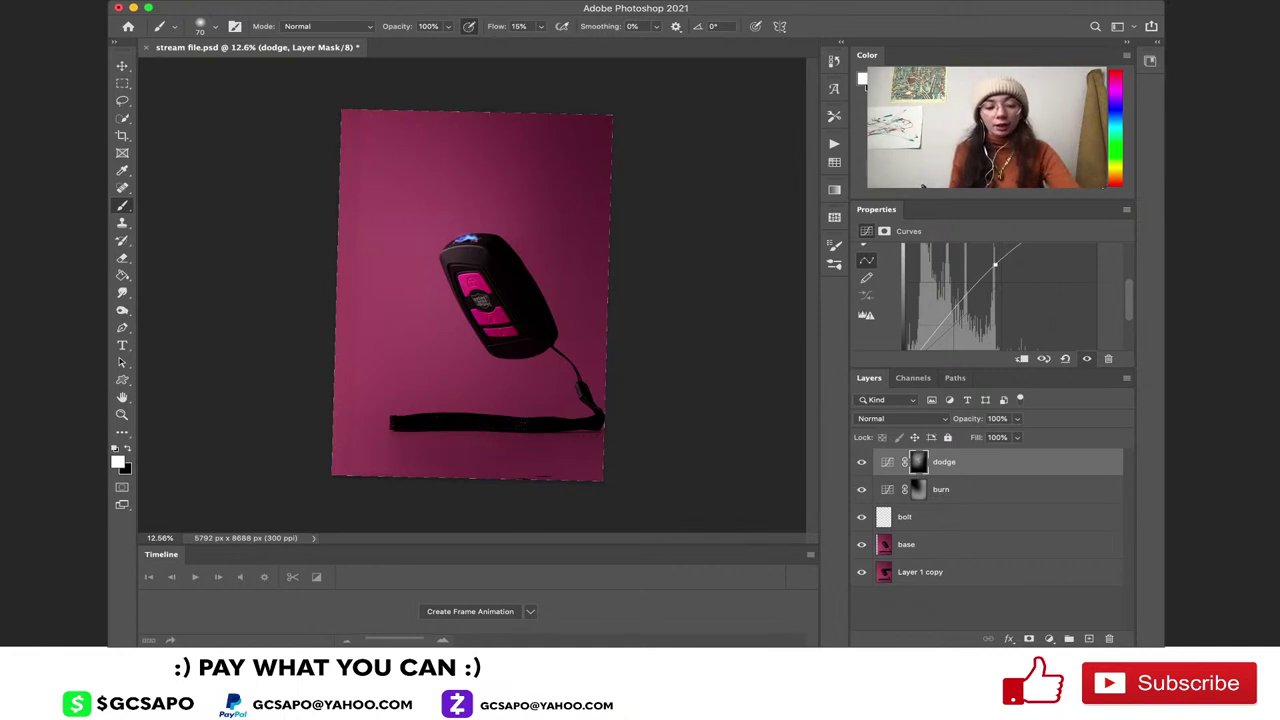
Stamp all visible layers into a new top layer, and group the dodge, burn, bolt and base layers beneath it
key(super+alt+shift+e)
key(x)
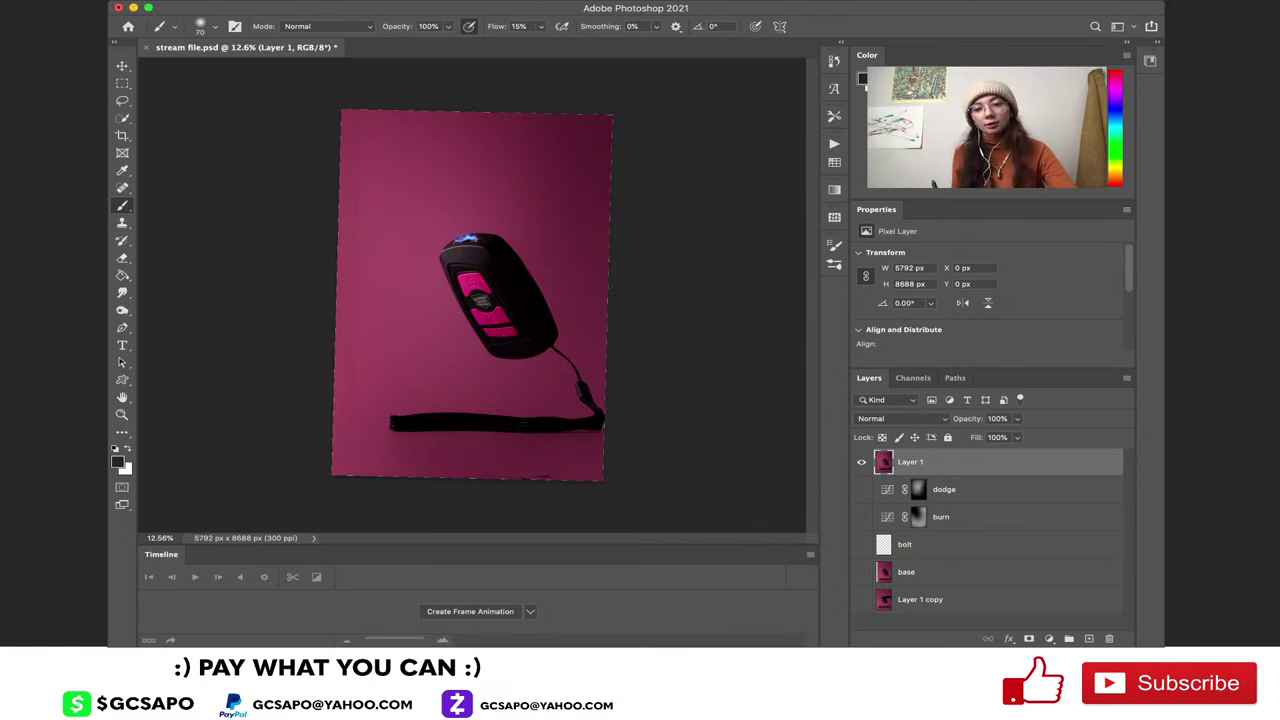
click(975, 489)
shift+click(975, 571)
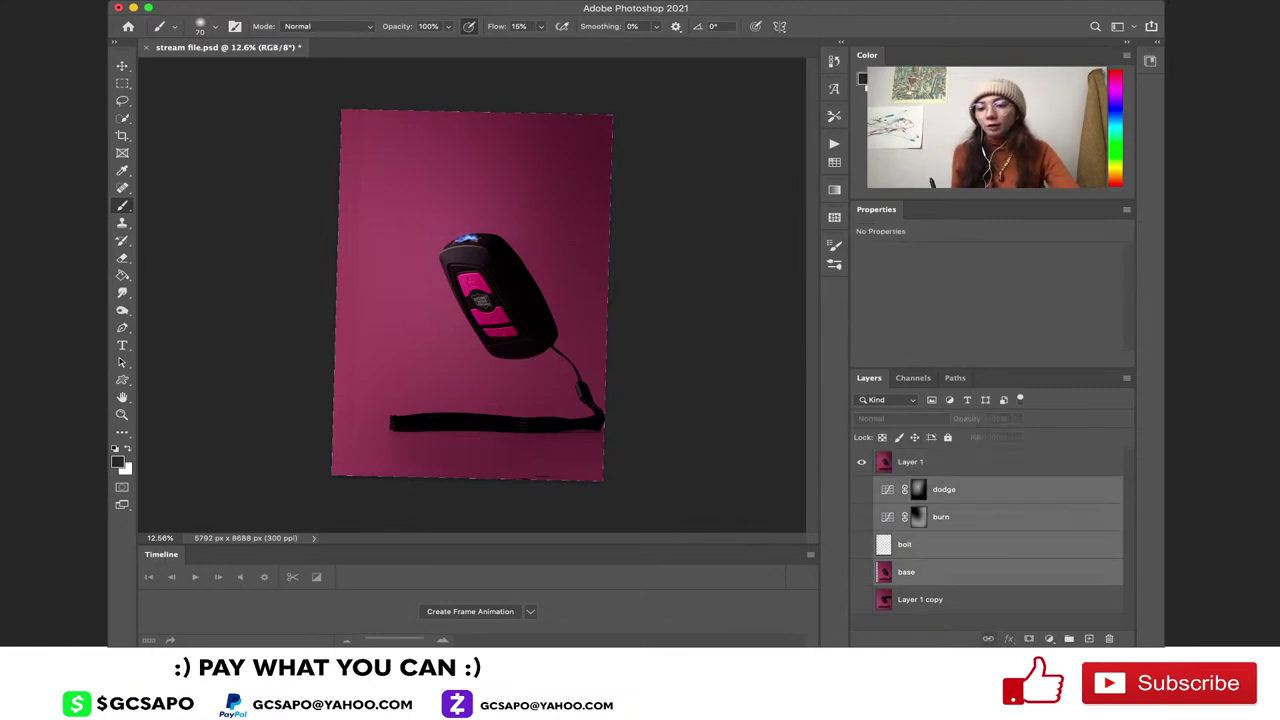
key(super+g)
key(alt+super+a)
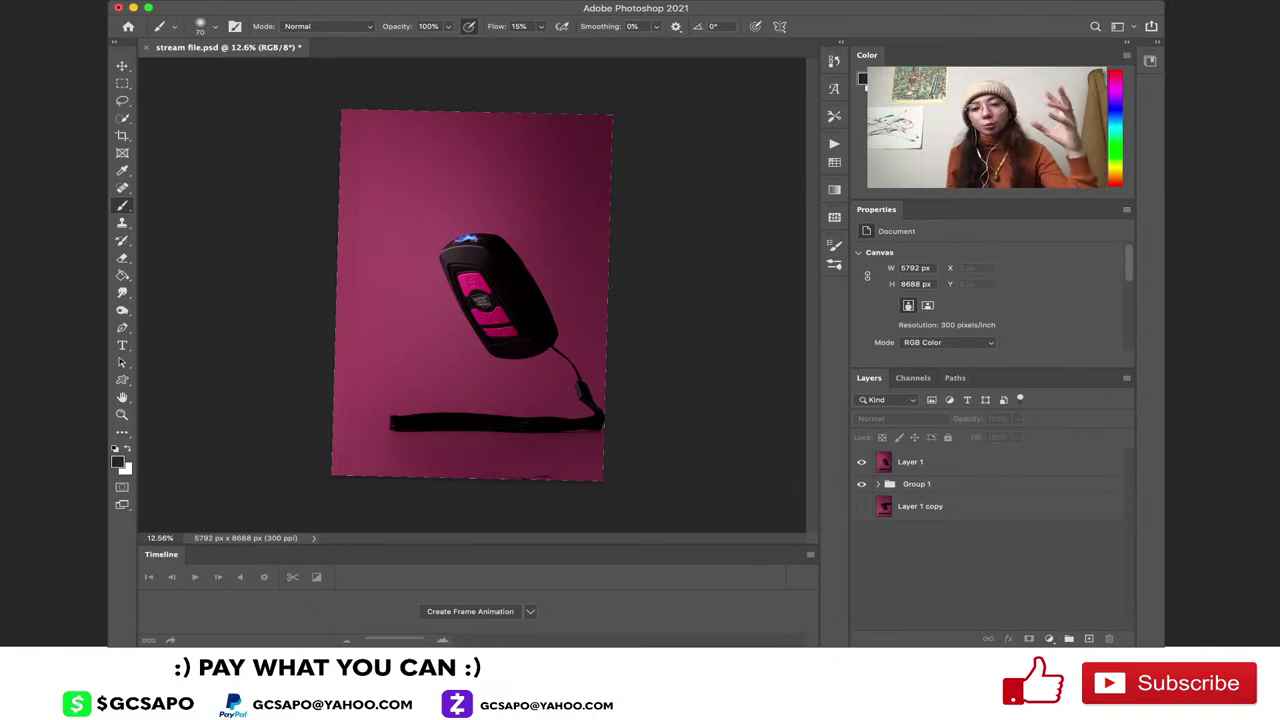
Select the merged top layer and toggle its visibility off and on to check its contents
click(975, 462)
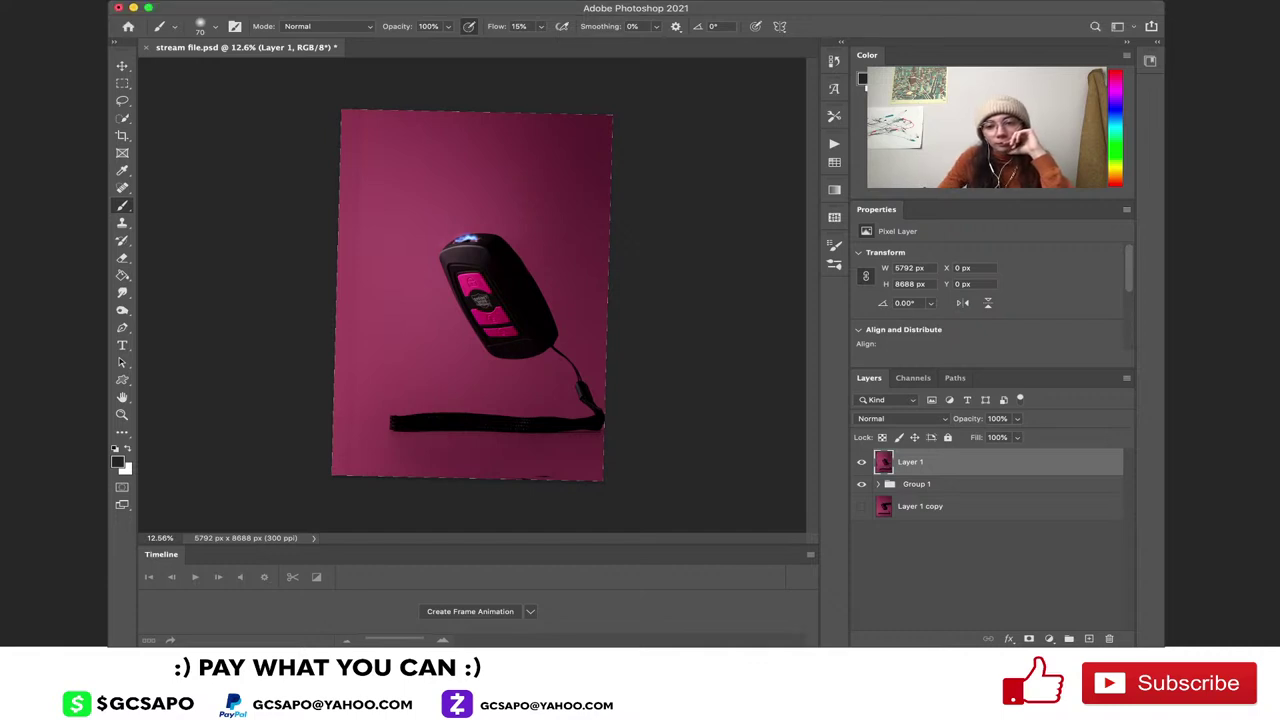
key(super+comma)
key(super+comma)
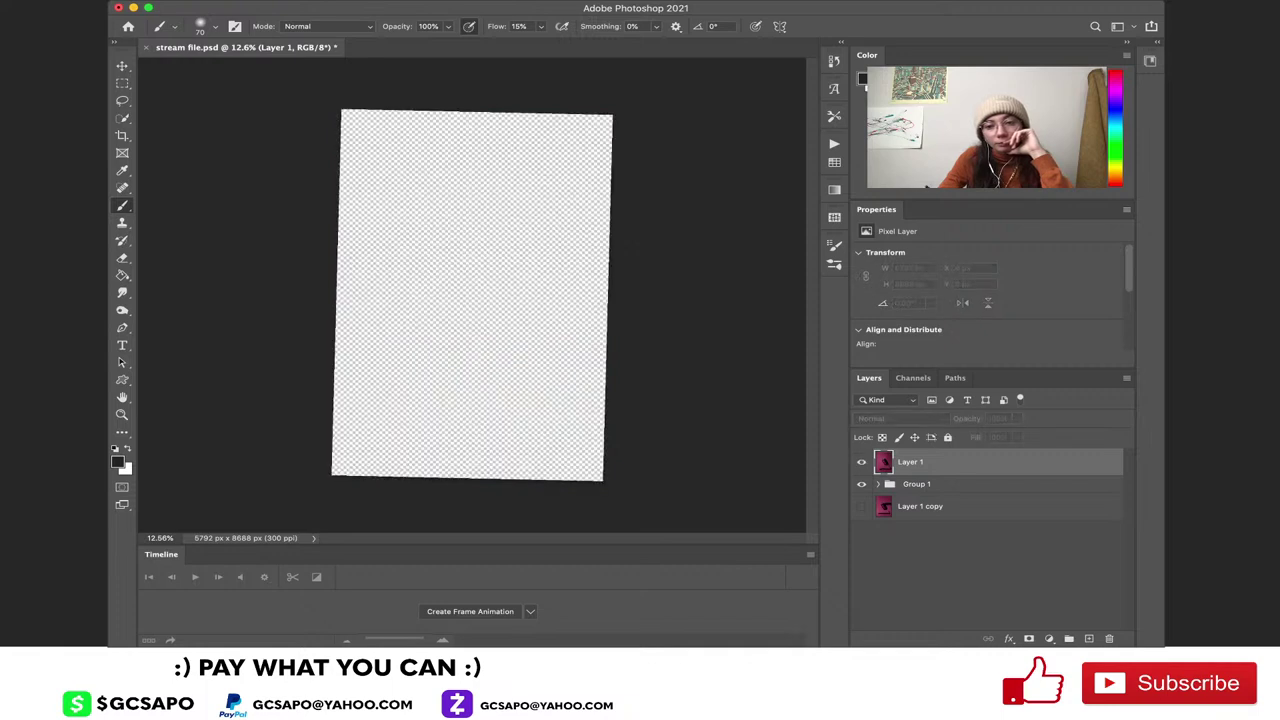
Expand the layer group to review its dodge, burn, bolt and base layers, and collapse it with the group selected
click(878, 484)
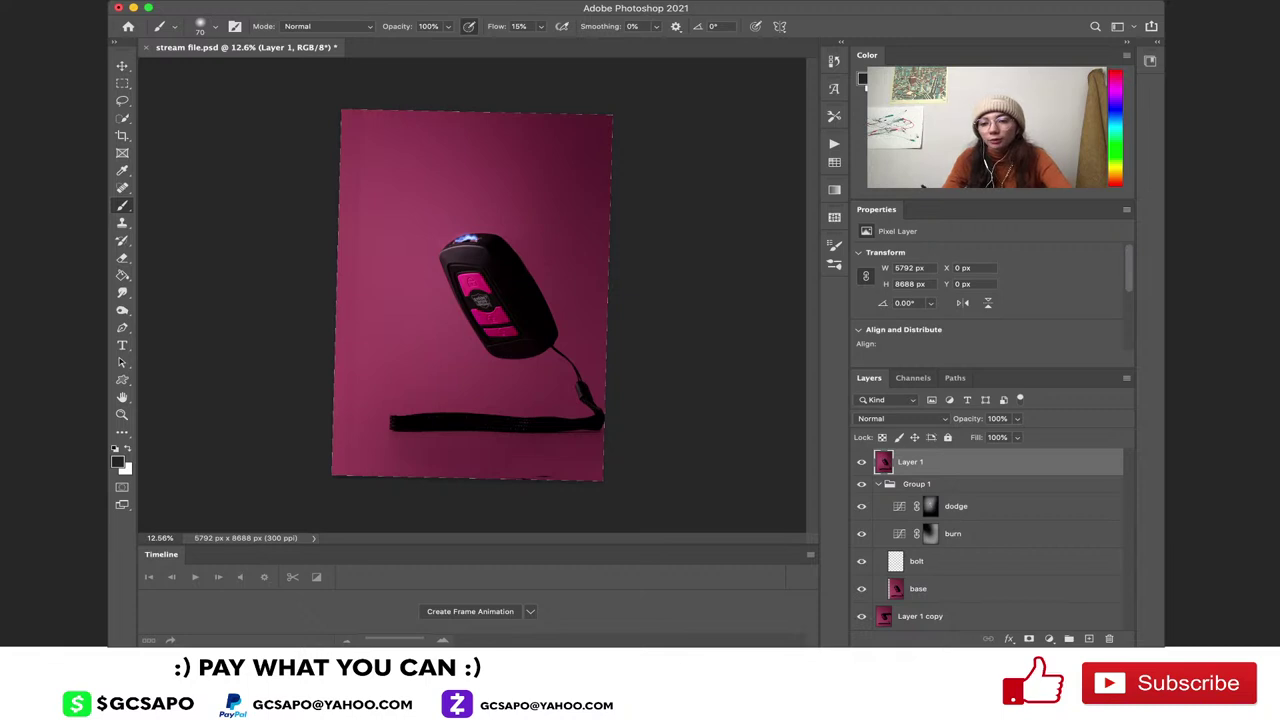
scroll(988, 296, down, 3)
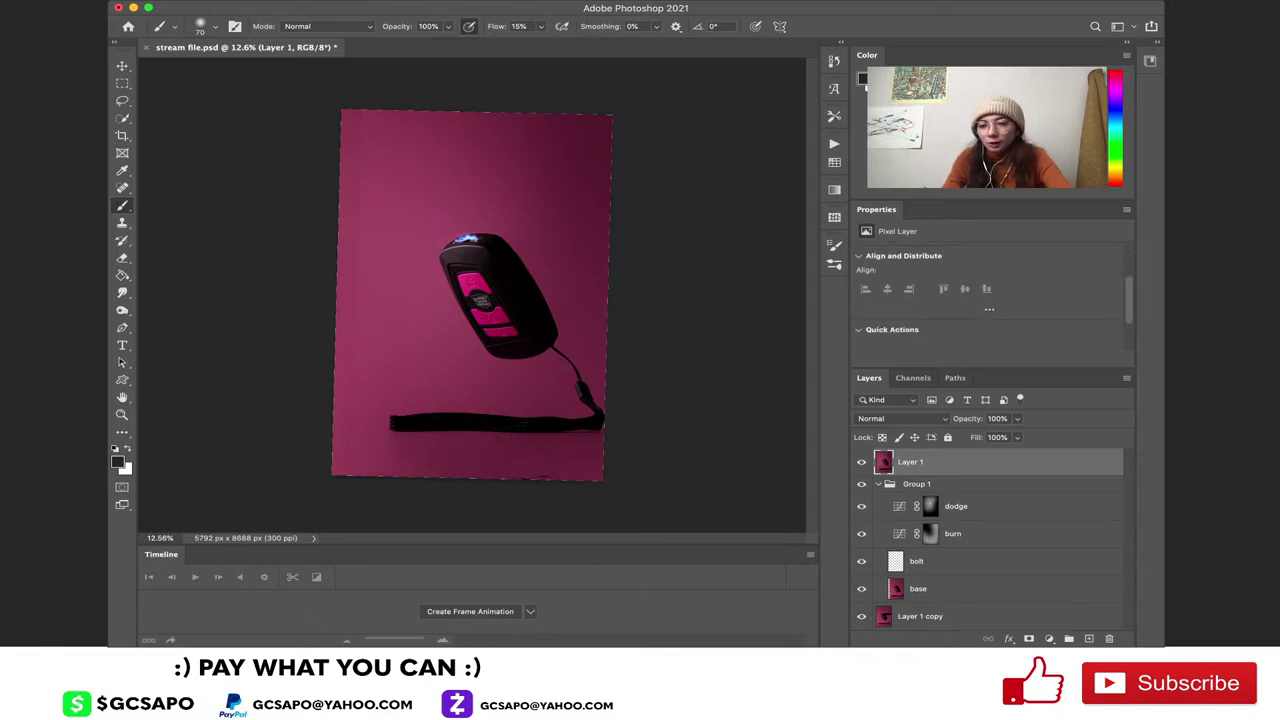
click(917, 484)
click(878, 484)
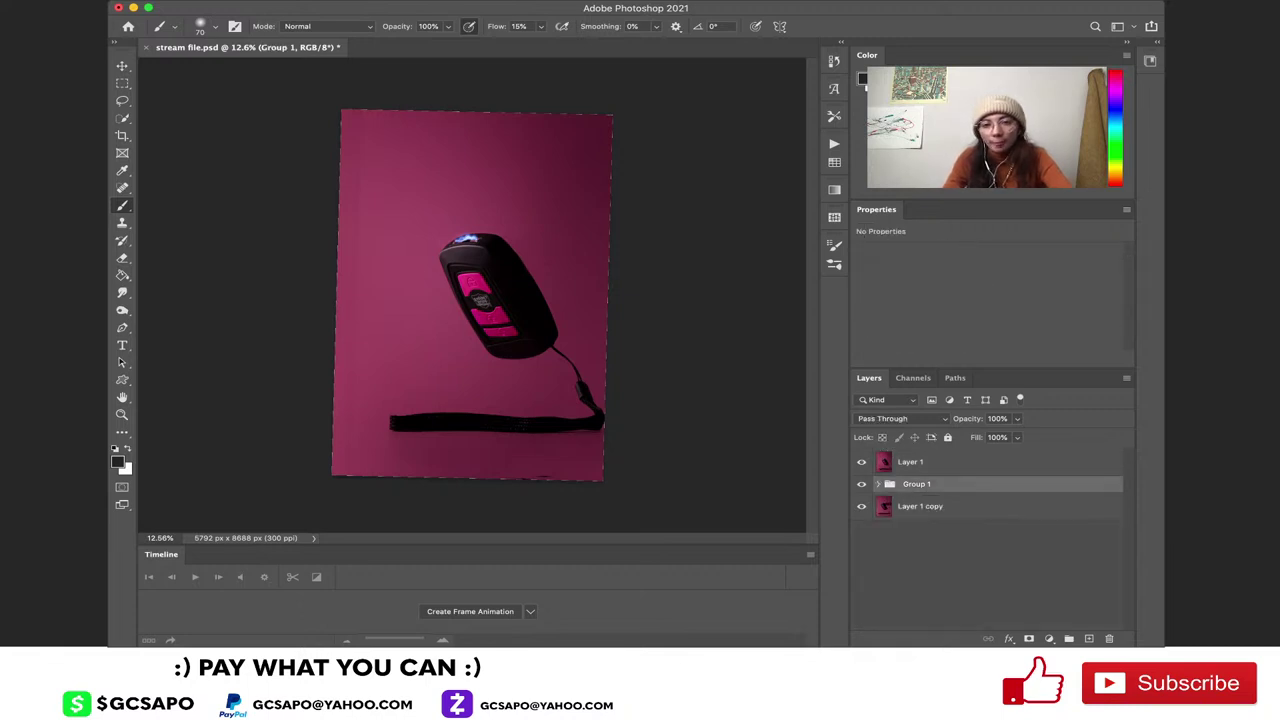
Hide the merged top layer to compare it with the grouped layers across the whole photo, and show it again
click(861, 462)
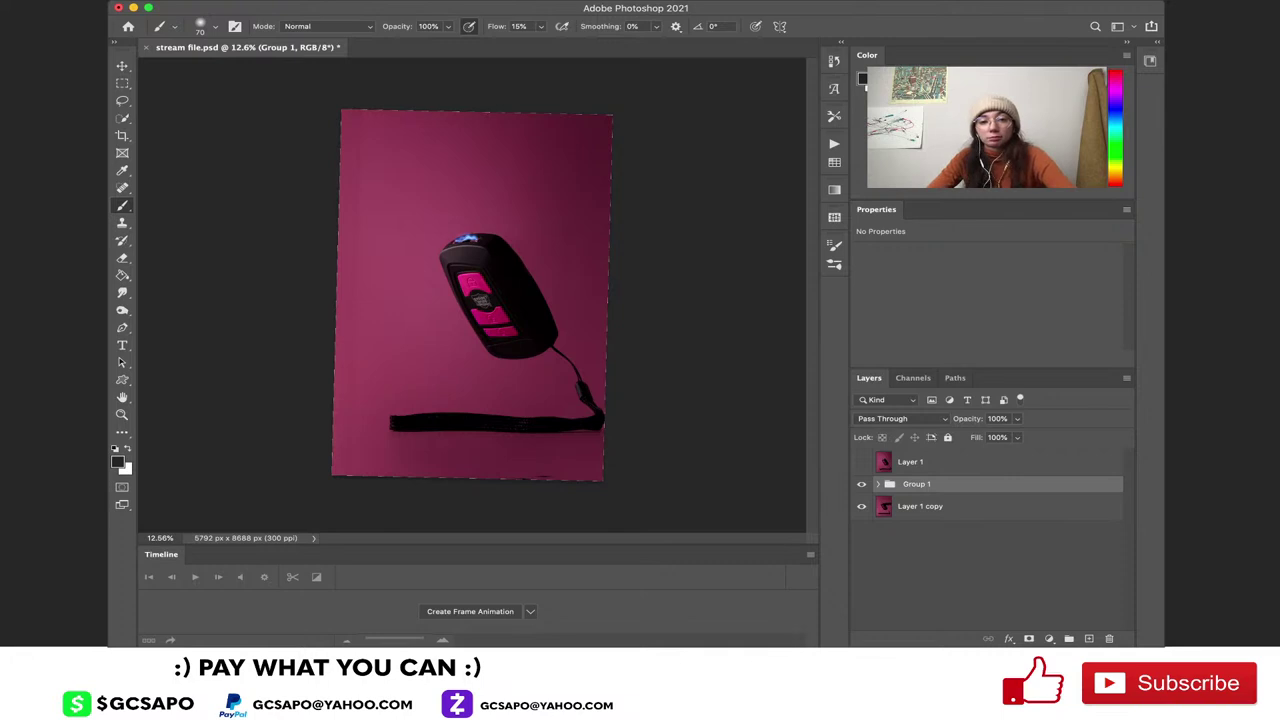
scroll(472, 295, up, 2)
scroll(472, 295, down, 3)
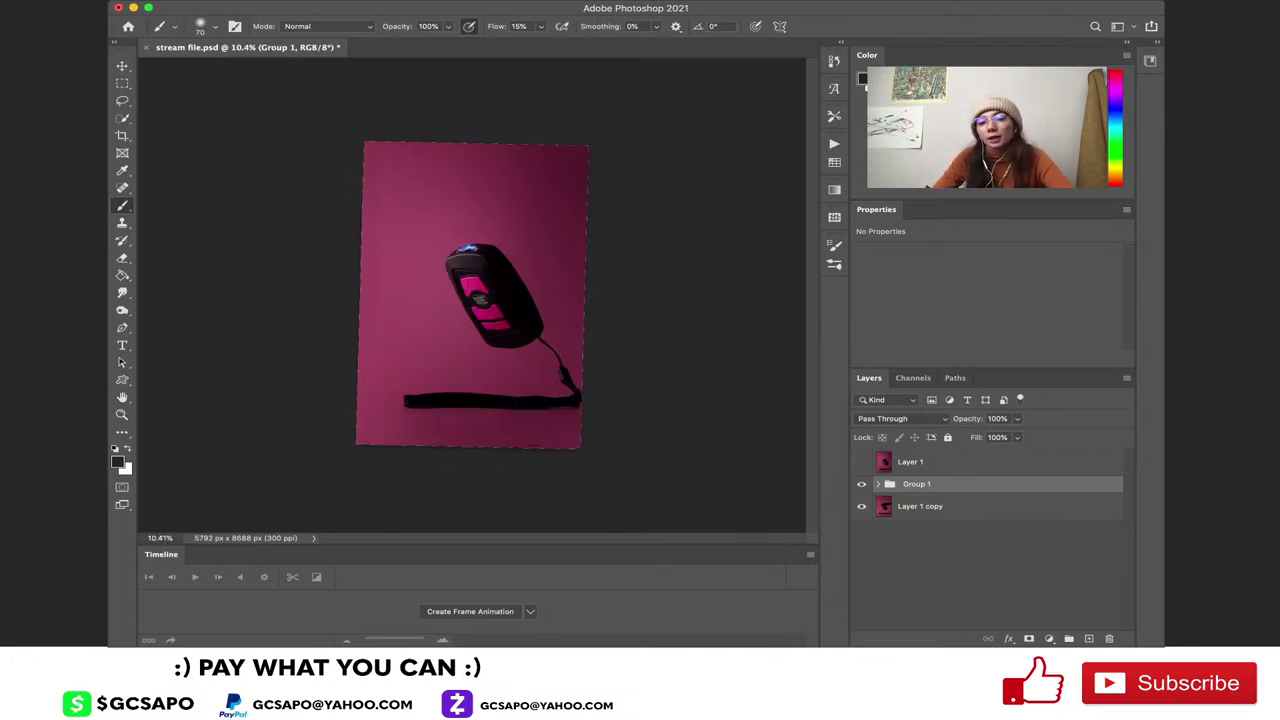
click(861, 462)
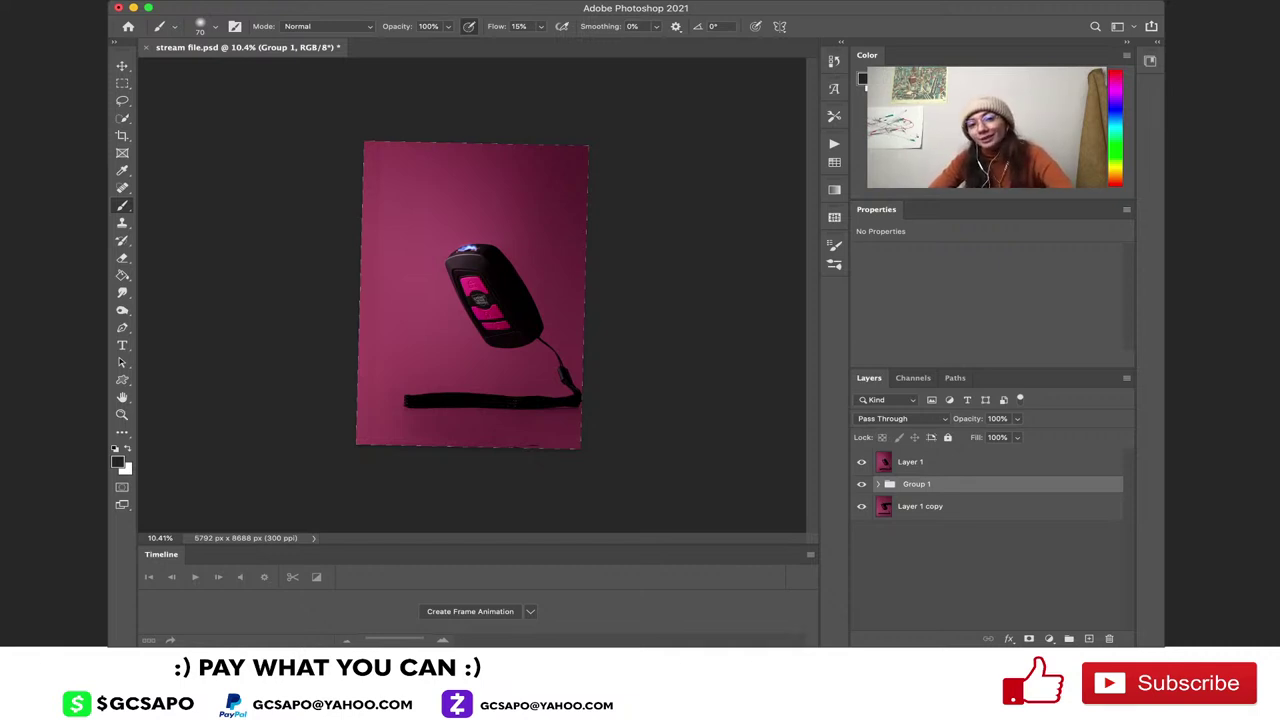
scroll(472, 295, down, 3)
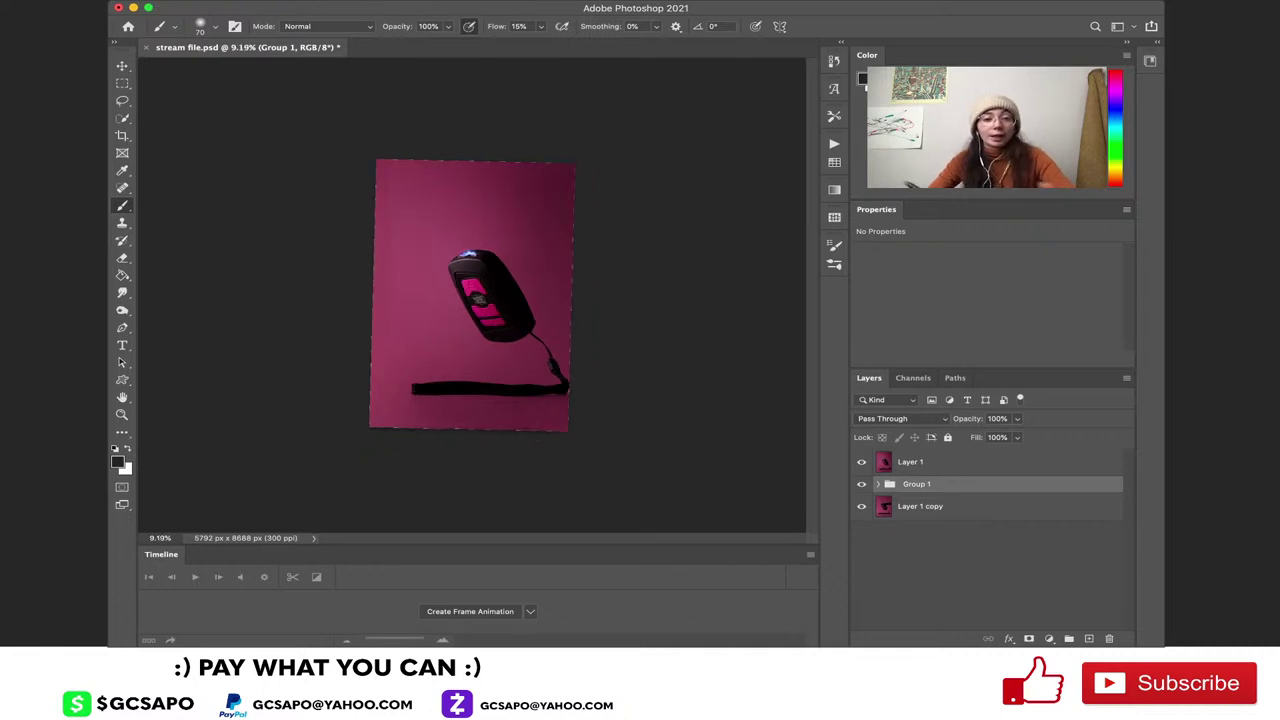